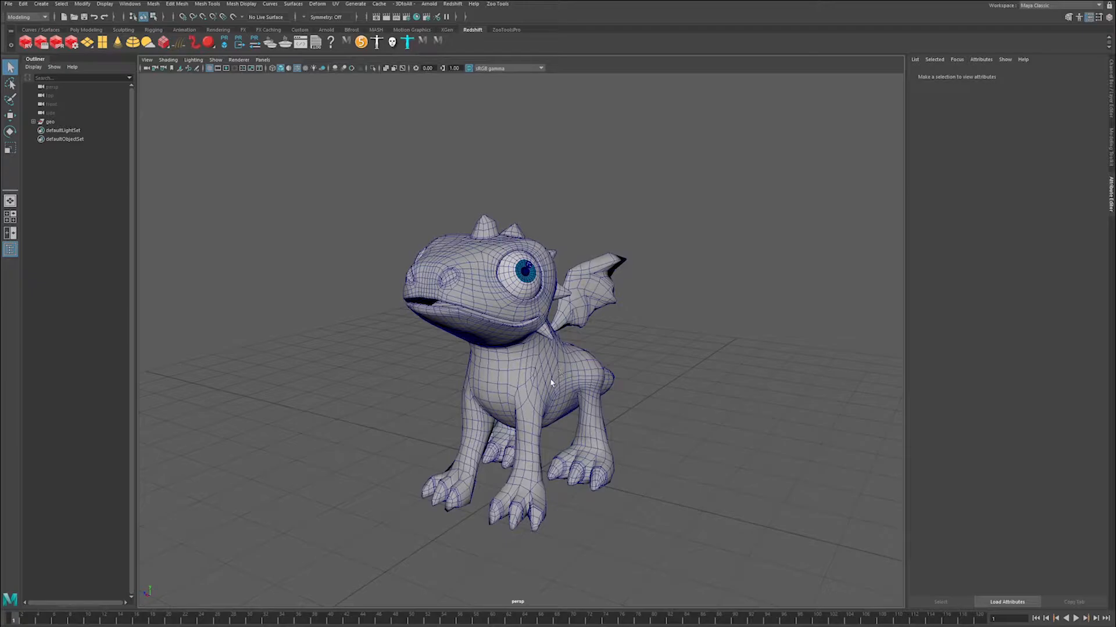
Select the dragon's body mesh and open the UV Editor to show its UVs.
alt+middle_drag(542, 366, 577, 368)
alt+right_drag(488, 298, 497, 298)
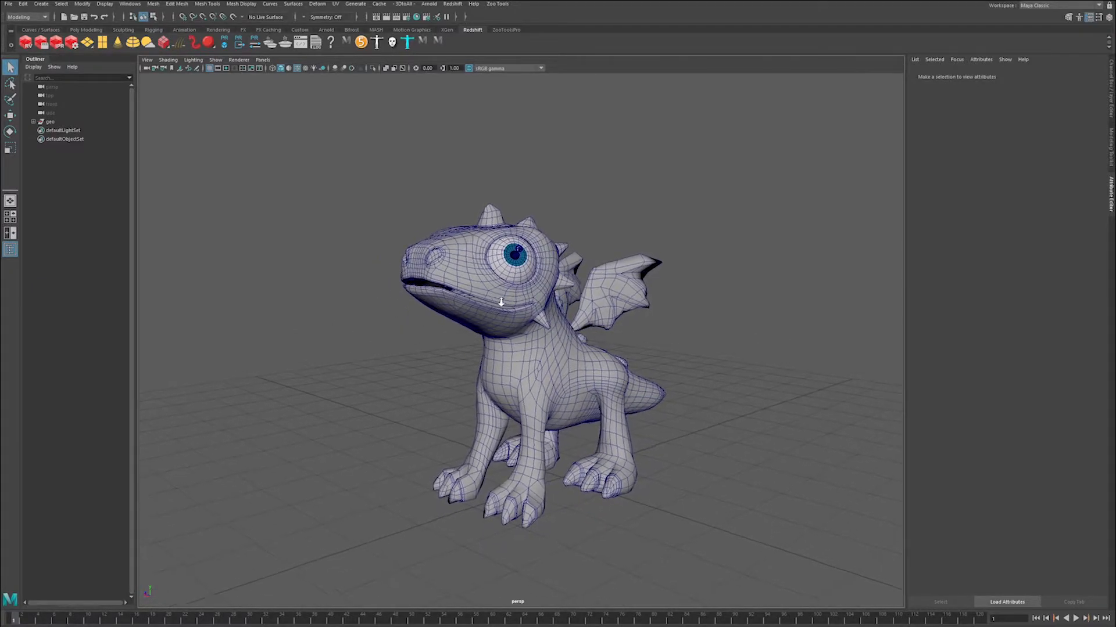
scroll(573, 366, up, 4)
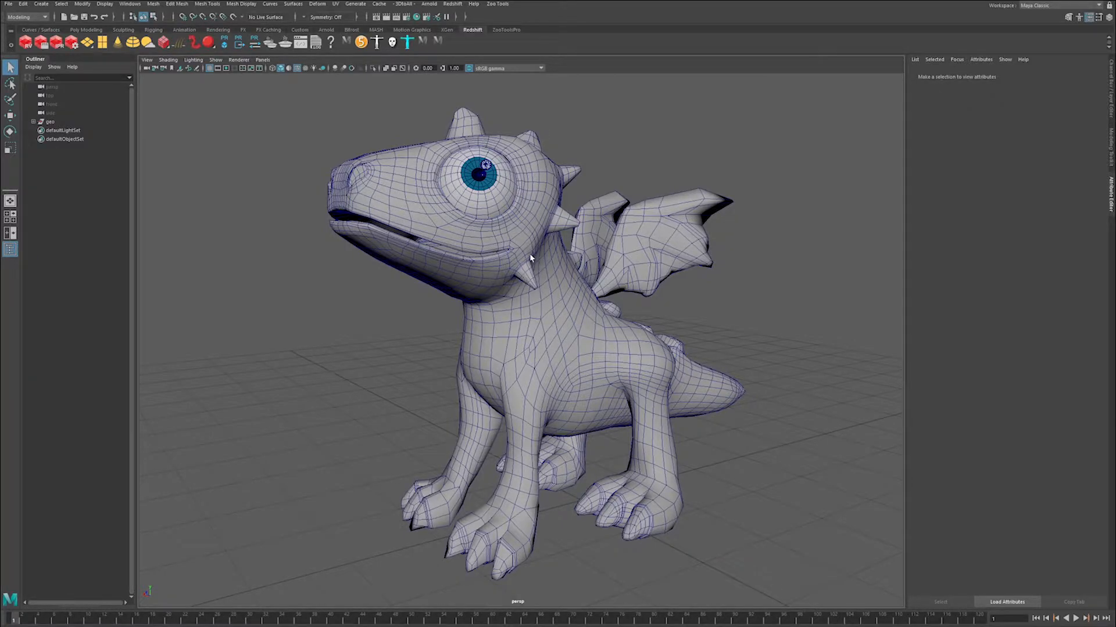
click(500, 259)
click(335, 3)
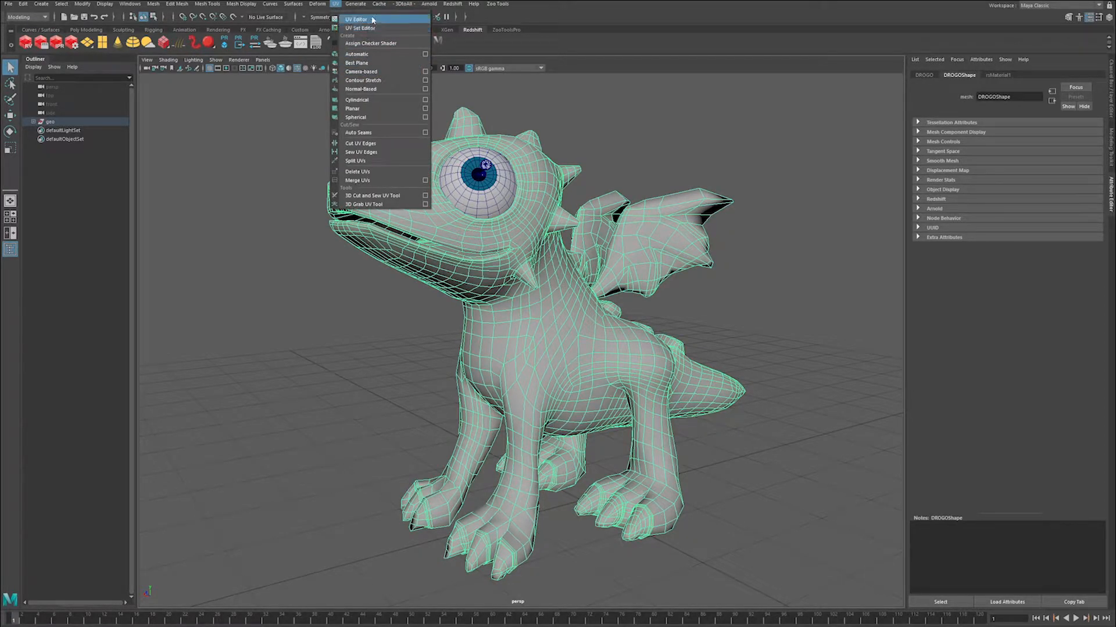
click(357, 19)
Arrange the UV Editor and UV Toolkit beside the model, enlarge the UV Editor and examine the dragon's UV layout.
drag(755, 199, 699, 239)
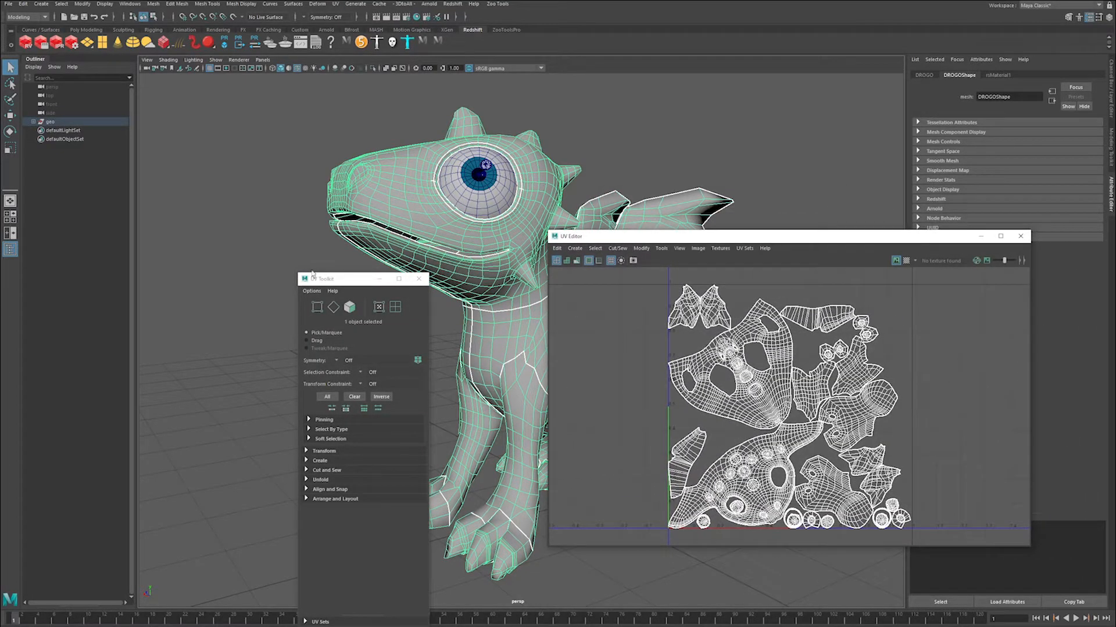
drag(328, 281, 196, 220)
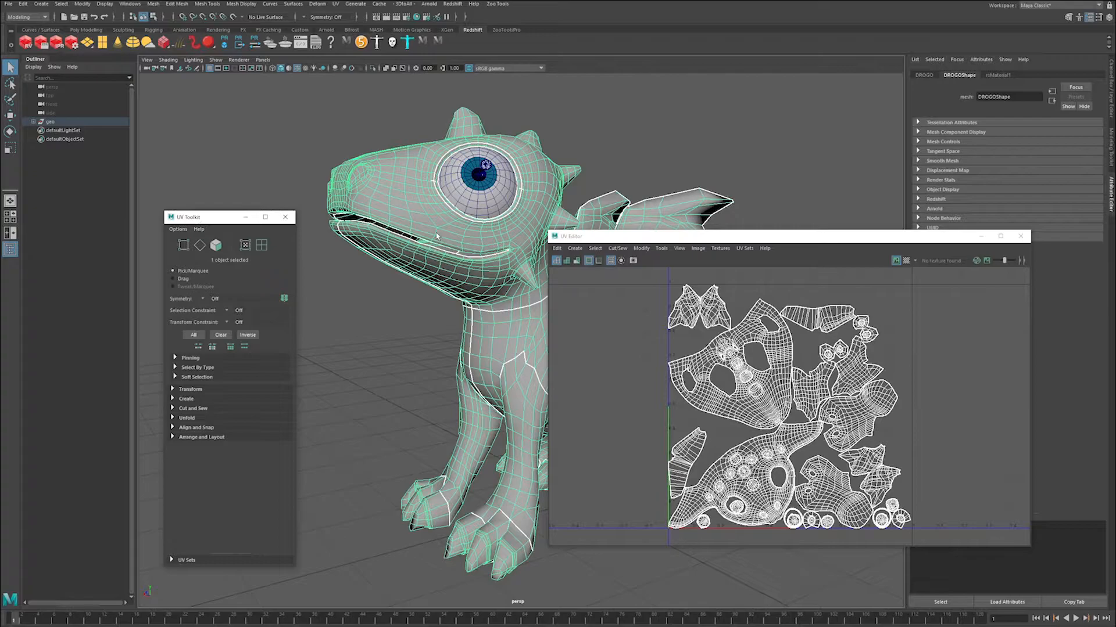
drag(719, 238, 634, 226)
scroll(631, 337, up, 3)
alt+middle_drag(631, 338, 619, 286)
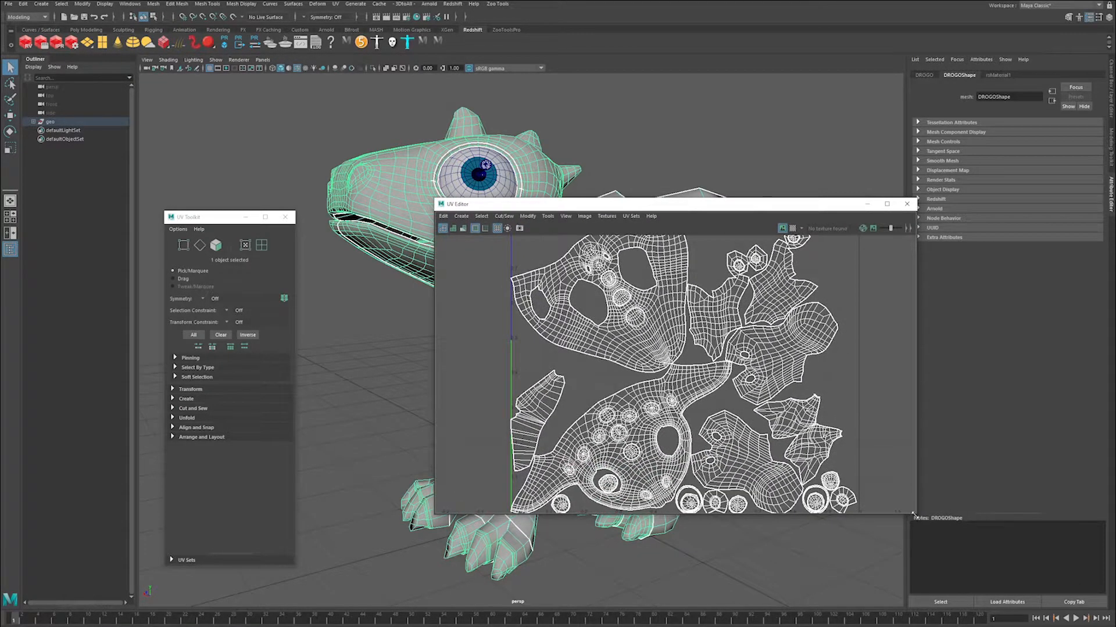
drag(913, 515, 1045, 603)
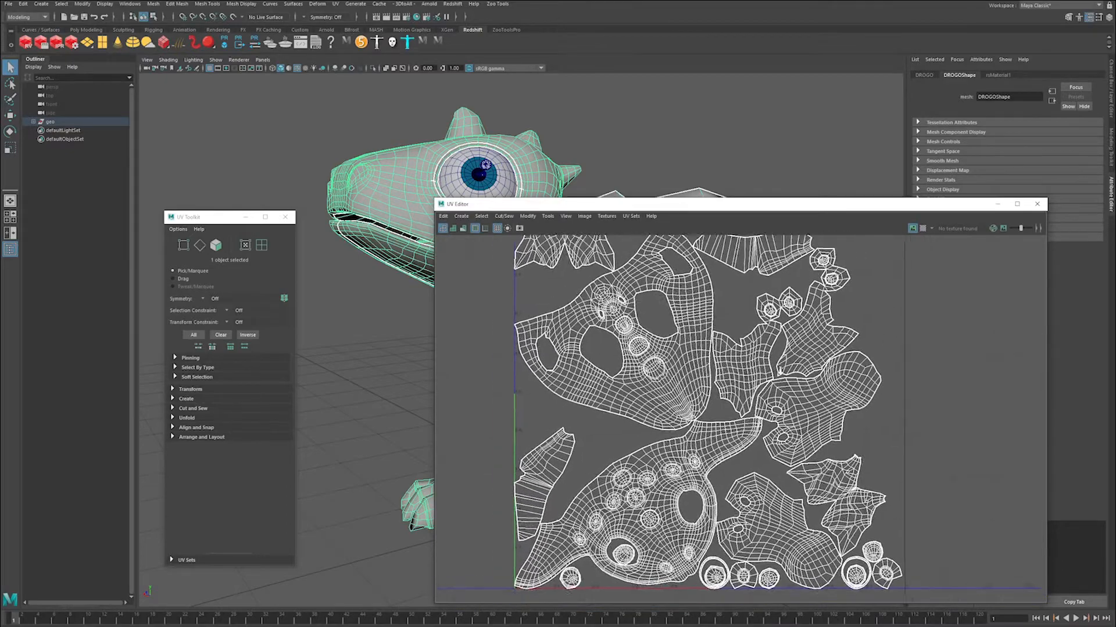
drag(606, 207, 714, 177)
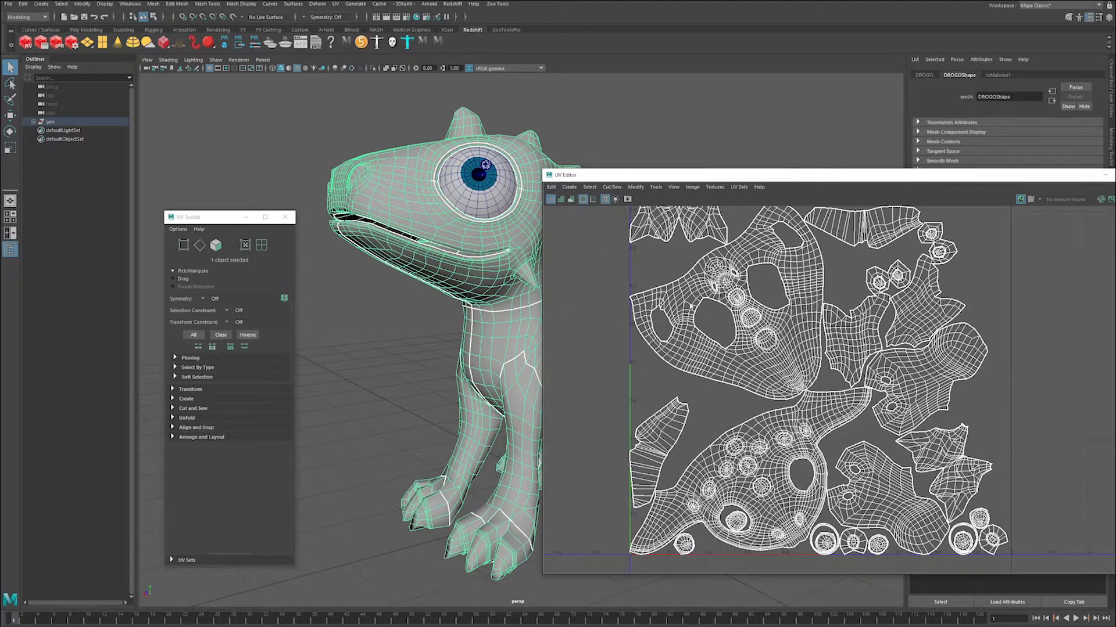
drag(805, 175, 748, 165)
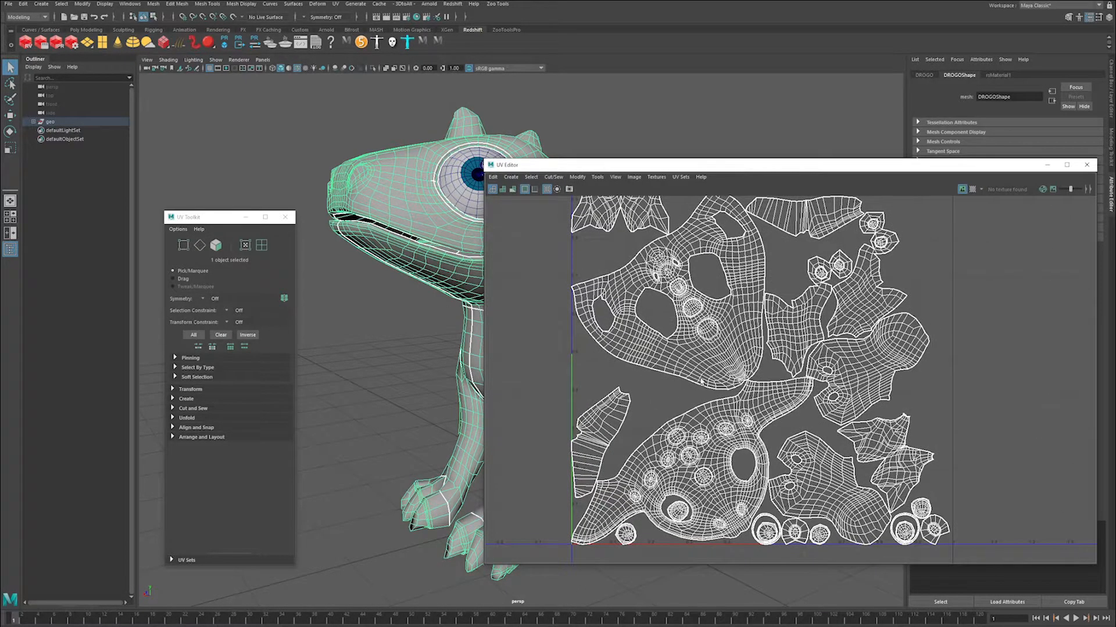
scroll(701, 384, down, 2)
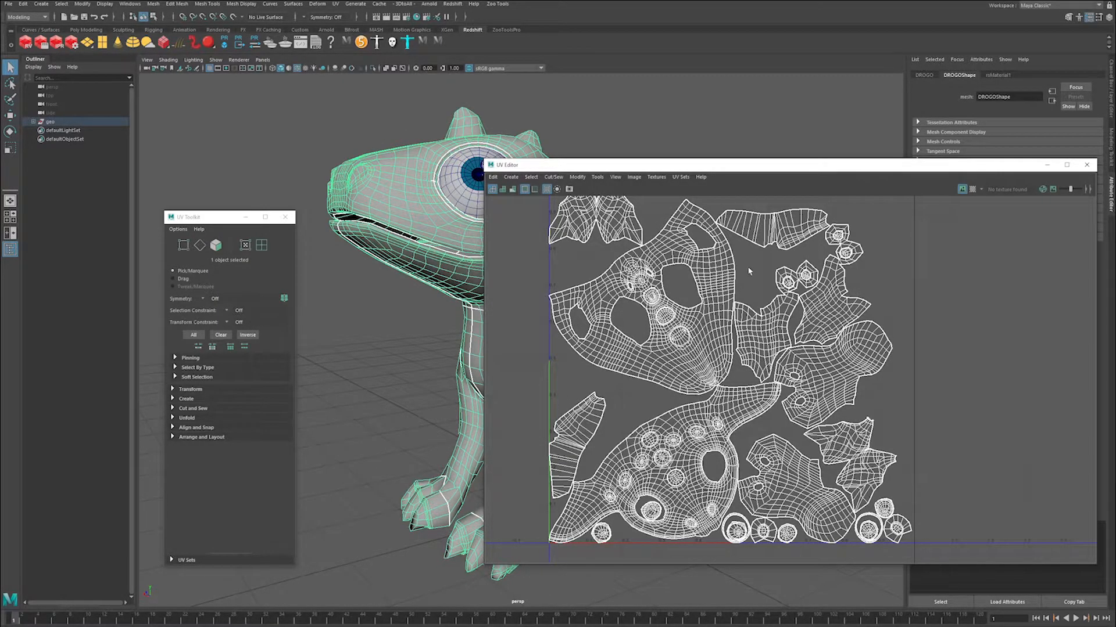
alt+middle_drag(762, 319, 776, 329)
alt+right_drag(831, 320, 811, 317)
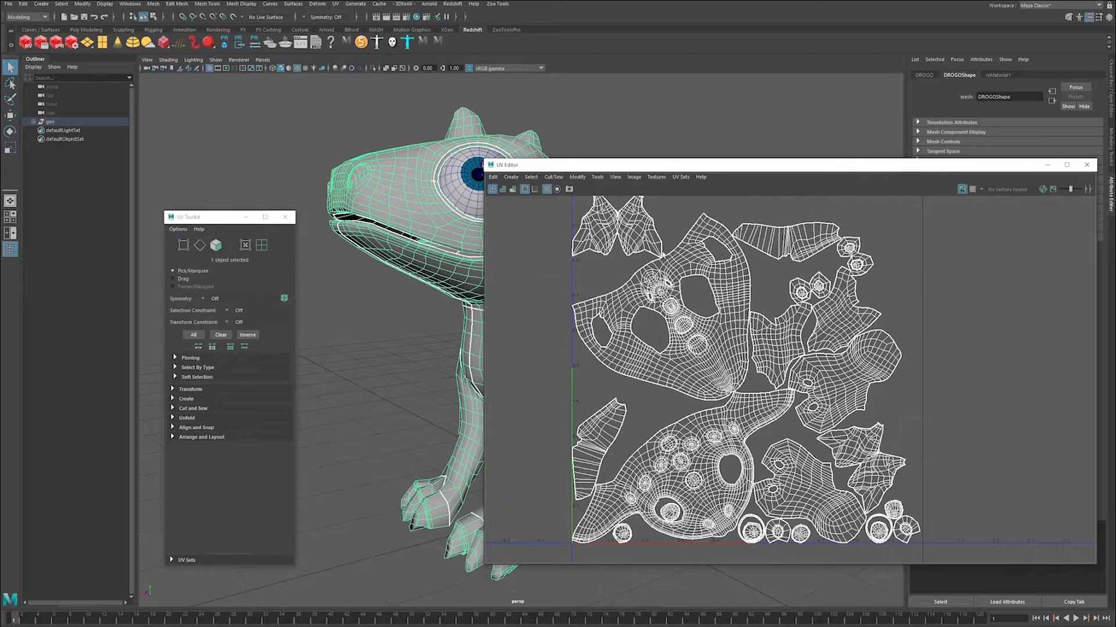
Close the UV Editor and UV Toolkit, and look over the dragon's head and body in the viewport.
drag(691, 167, 484, 184)
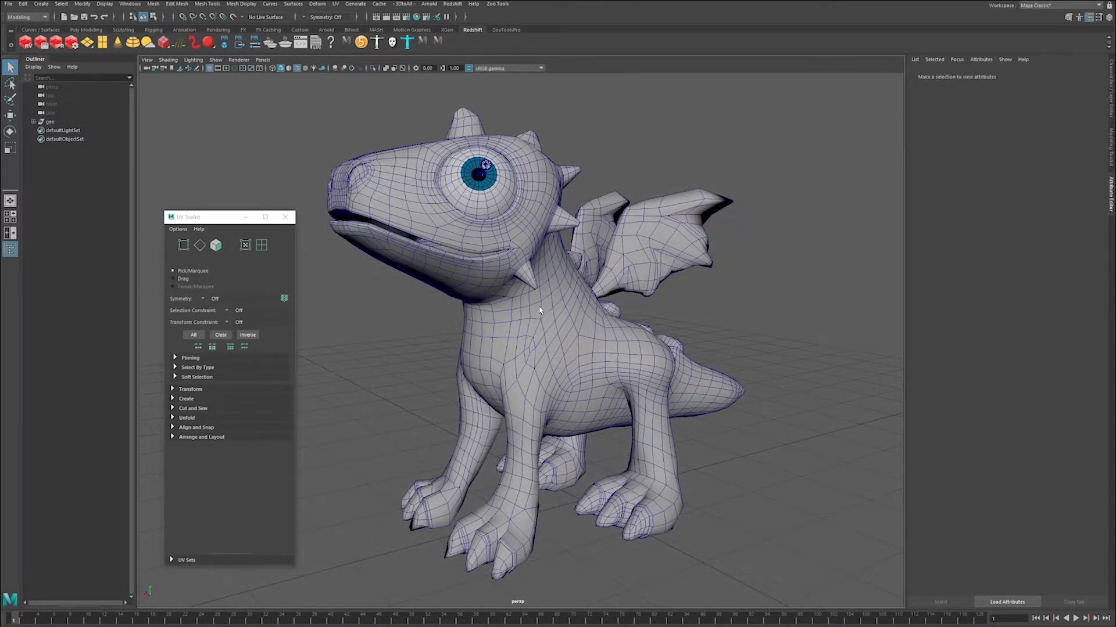
alt+drag(525, 318, 572, 335)
alt+right_drag(572, 336, 545, 323)
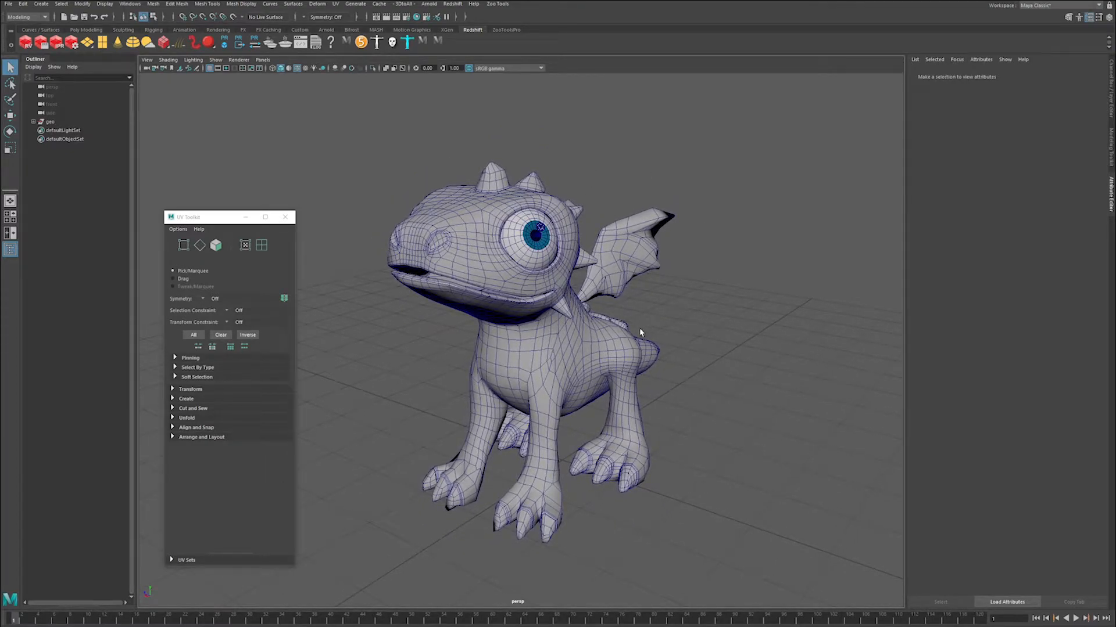
alt+right_drag(512, 250, 585, 256)
alt+drag(585, 256, 424, 238)
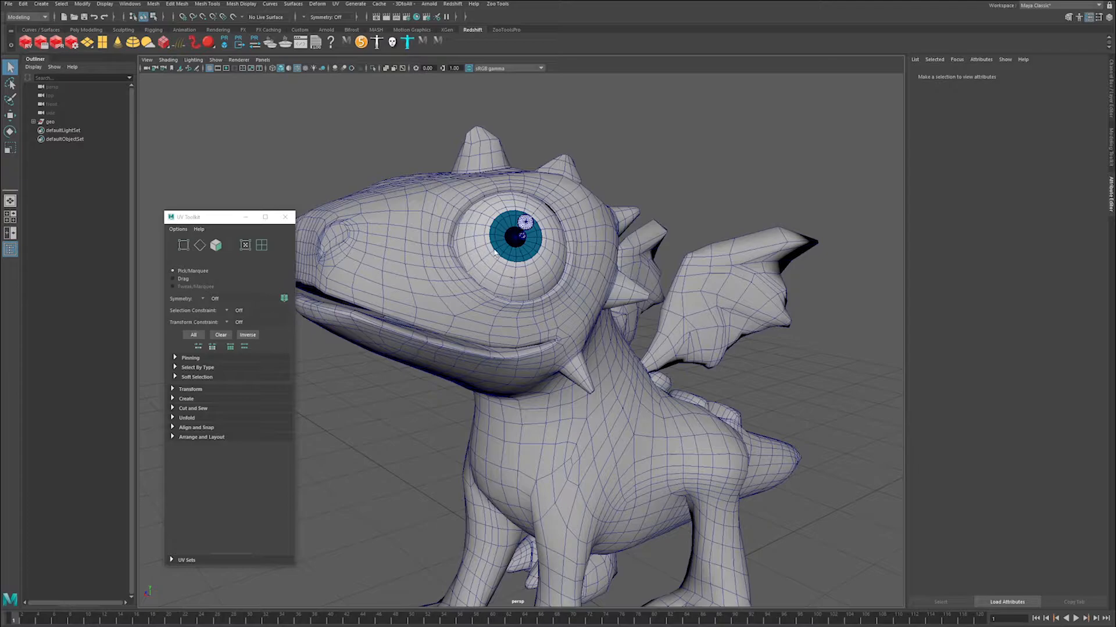
click(284, 217)
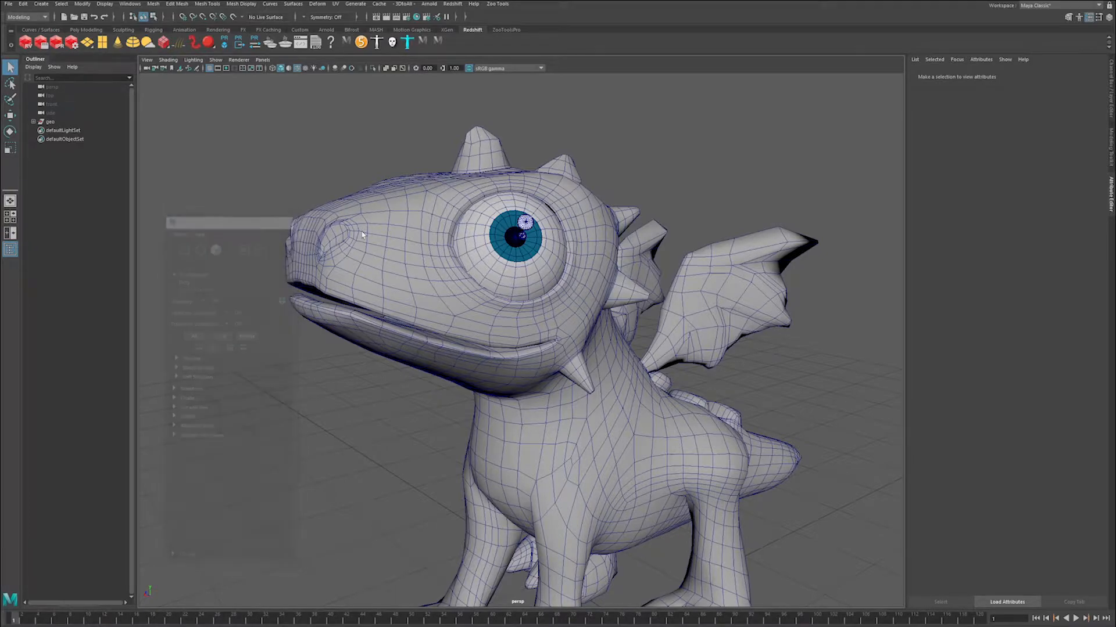
alt+middle_drag(639, 277, 653, 276)
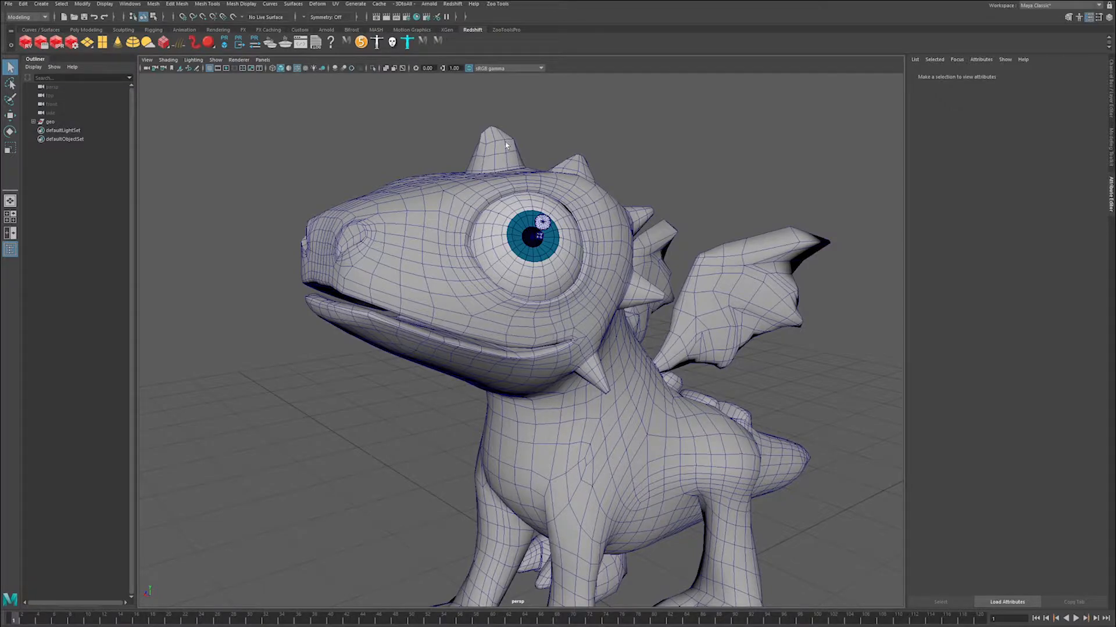
Open the options for exporting the whole scene and set the file type to OBJexport.
click(8, 3)
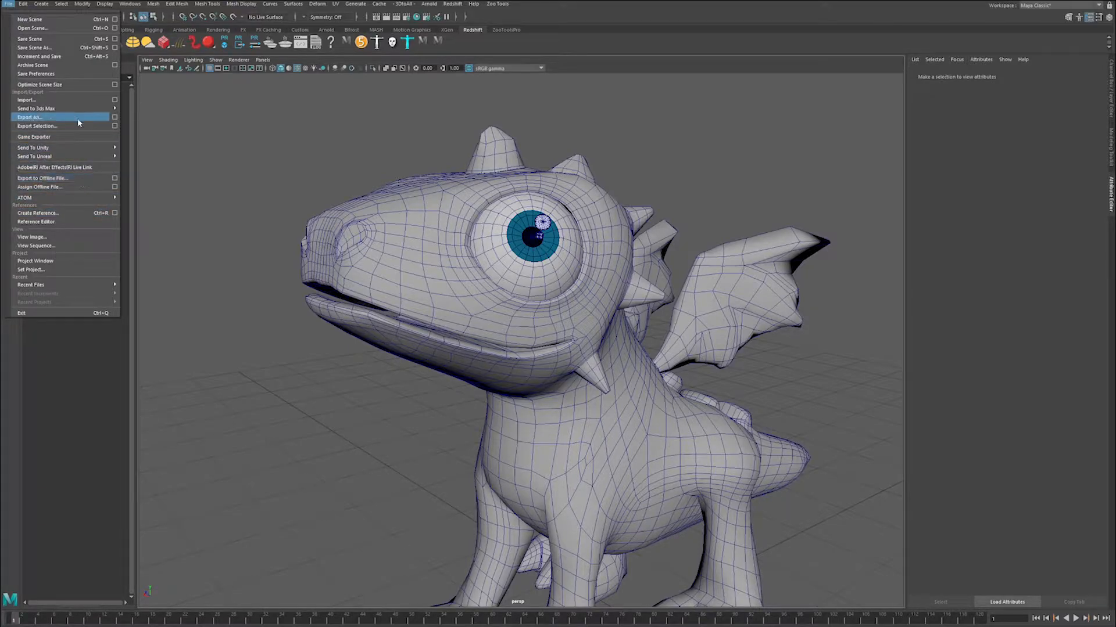
click(114, 117)
drag(882, 195, 619, 132)
click(651, 168)
scroll(661, 230, down, 4)
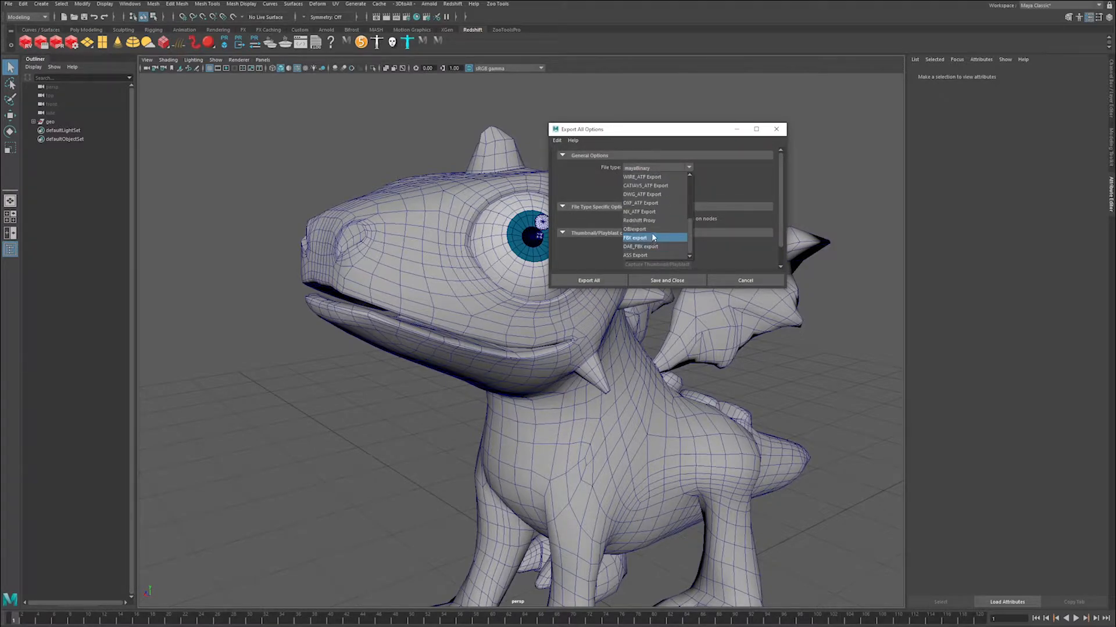
click(642, 229)
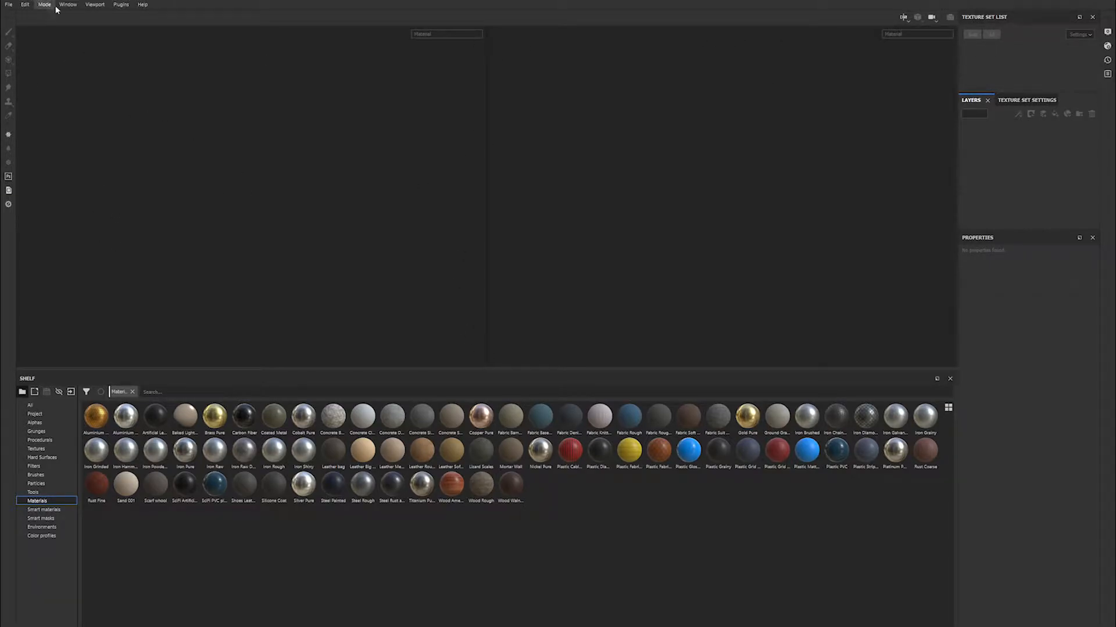
Switch to Substance Painter and set up a new project with the mesh Dragon_FINAL.obj and a document resolution of 2048.
click(9, 4)
click(24, 20)
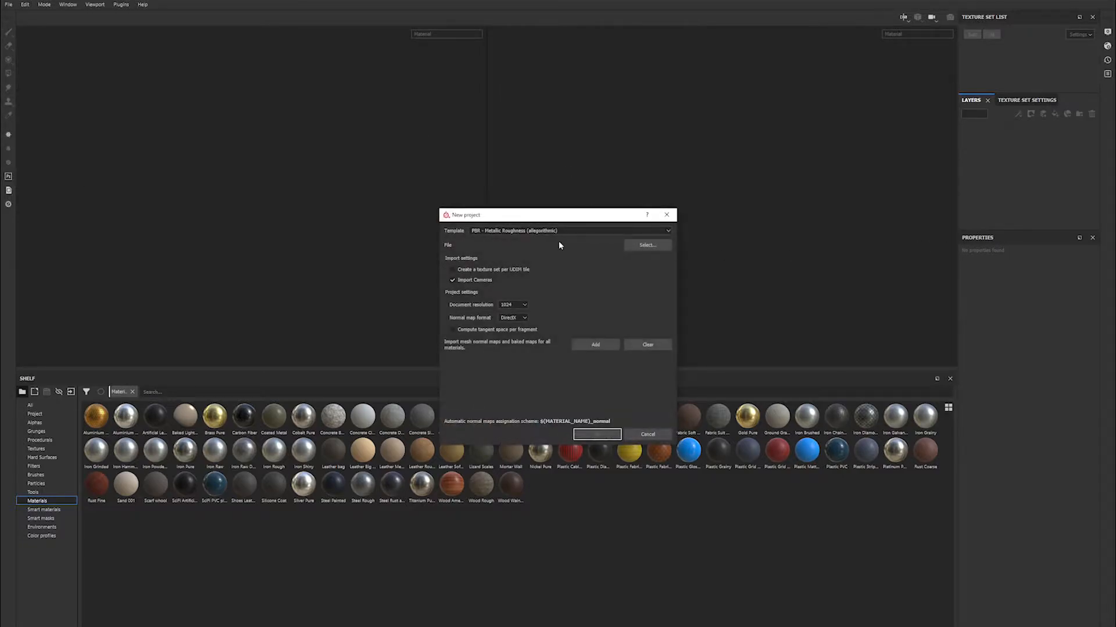
click(647, 246)
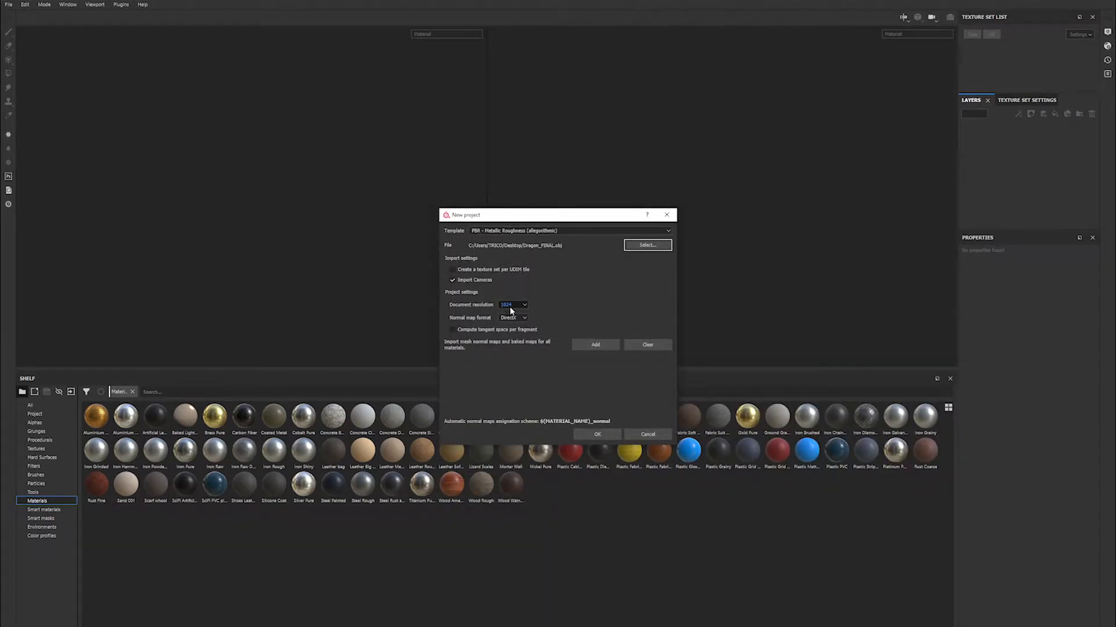
click(511, 305)
click(511, 343)
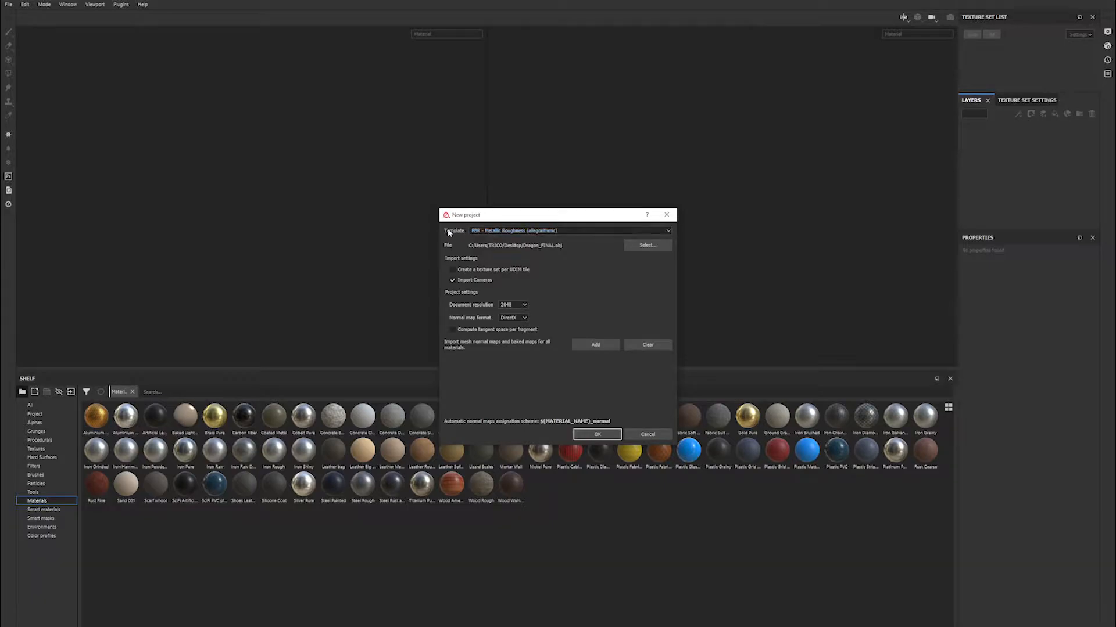
Choose the PBR - Metallic Roughness (allegorithmic) template and create the project.
click(517, 231)
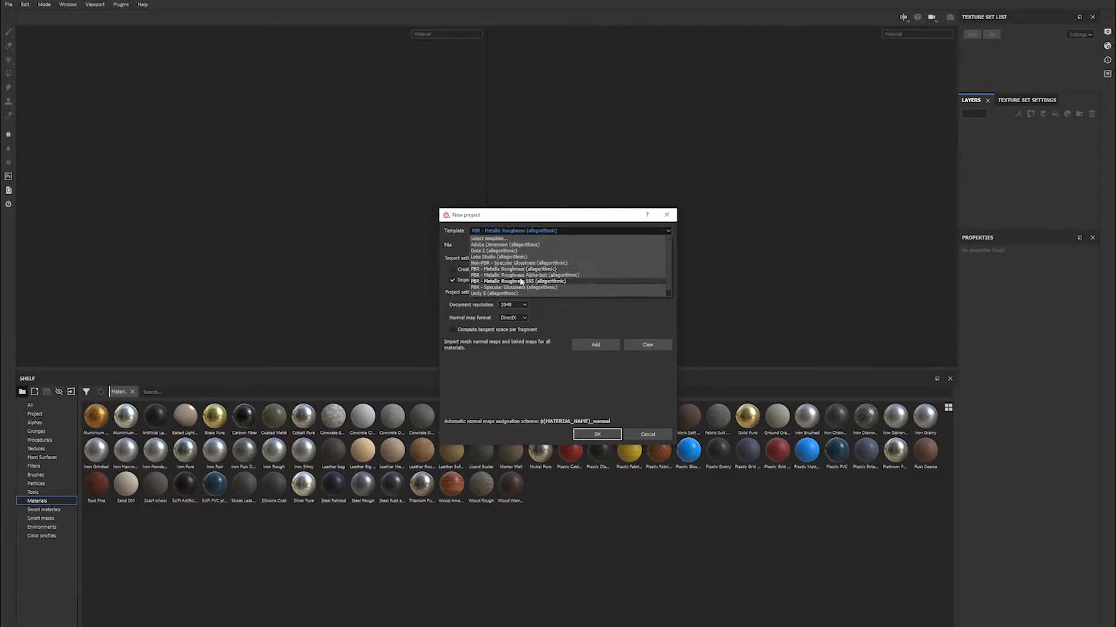
click(561, 270)
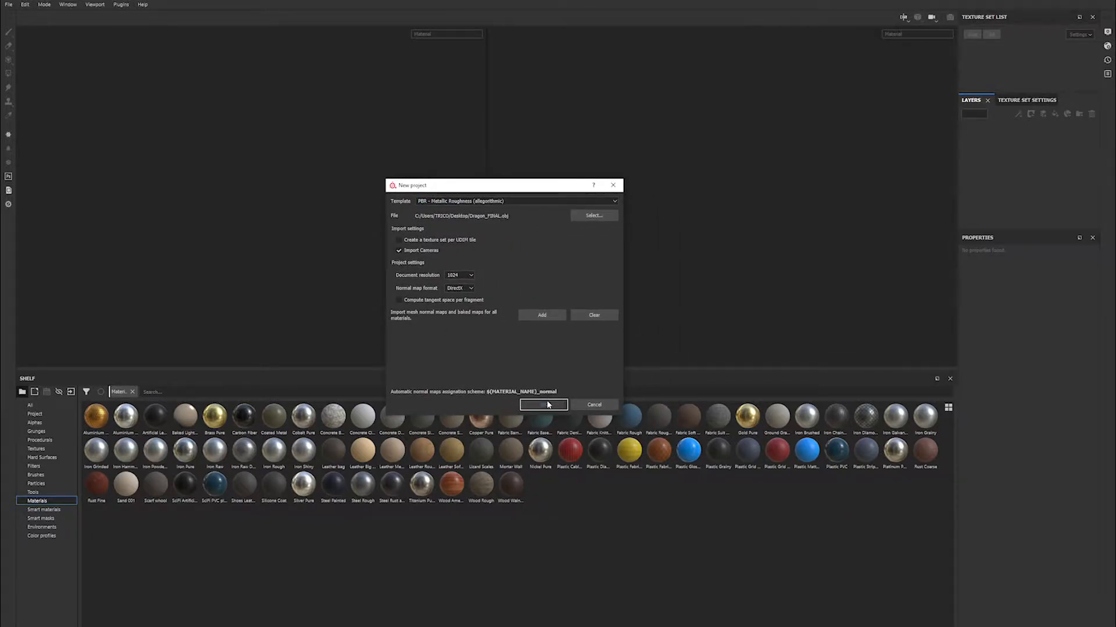
click(543, 405)
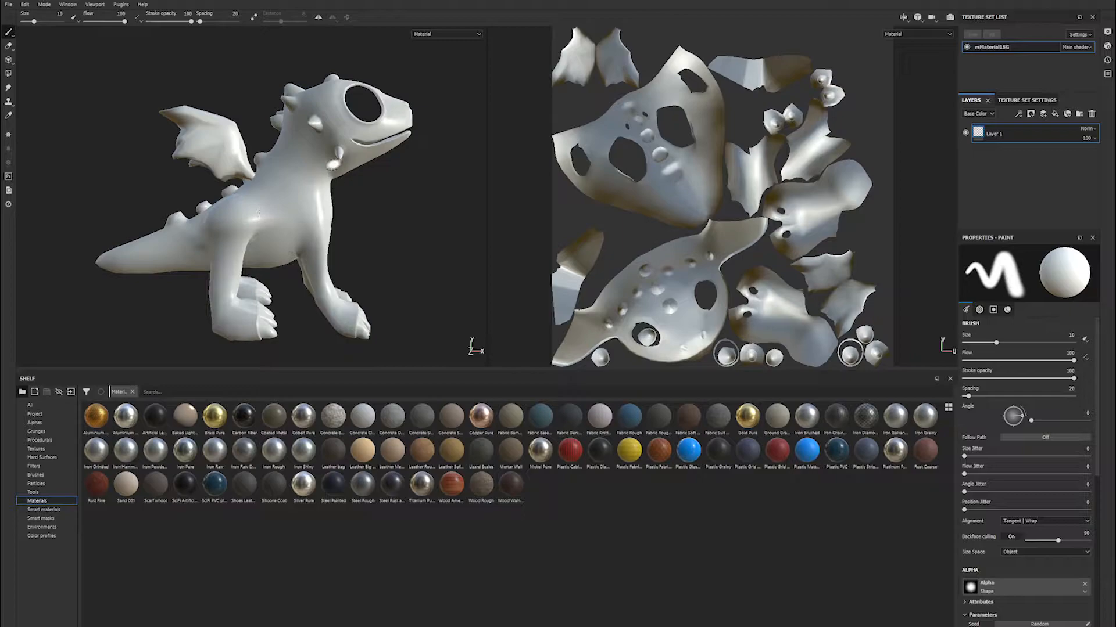
Paint a trial brush stroke on the large upper UV island and check it on the dragon's tail in the 3D view.
mouse_move(645, 200)
mouse_down()
mouse_move(691, 198)
mouse_move(668, 192)
mouse_move(646, 131)
mouse_move(661, 168)
mouse_up()
alt+drag(430, 199, 363, 245)
alt+right_drag(363, 246, 342, 233)
alt+drag(383, 224, 351, 215)
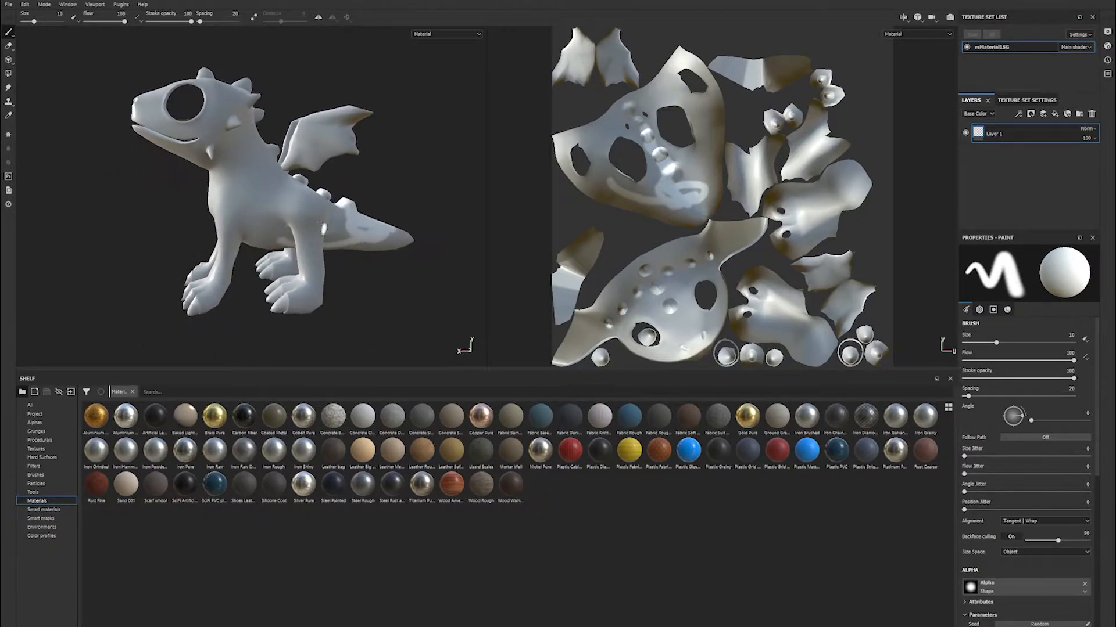
alt+middle_drag(352, 215, 258, 198)
alt+drag(354, 207, 329, 200)
alt+right_drag(329, 199, 308, 199)
scroll(256, 199, up, 5)
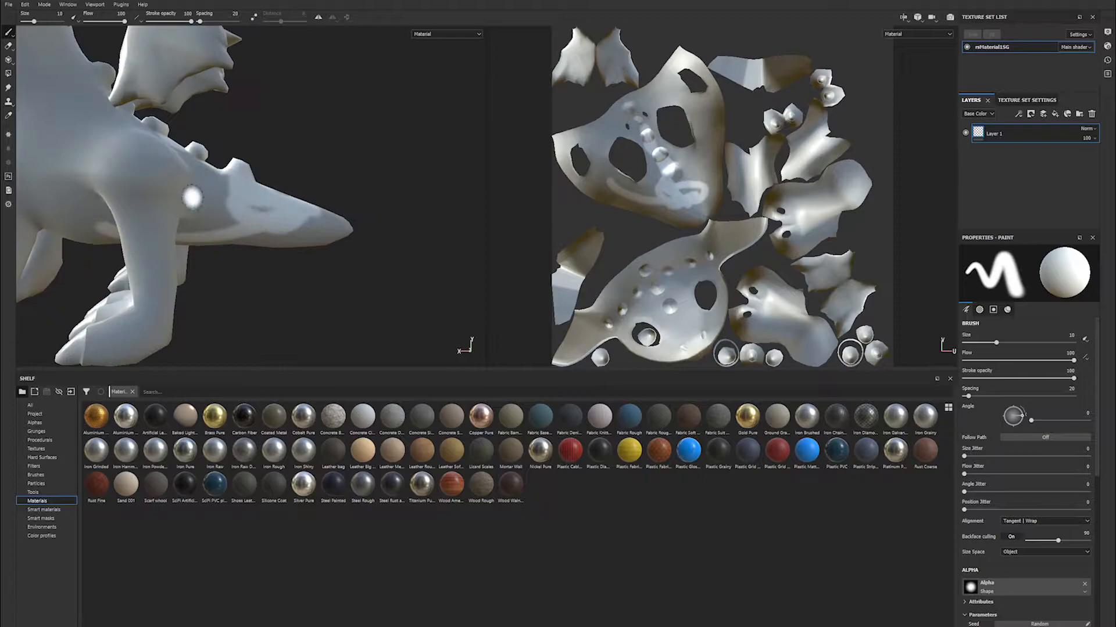
alt+middle_drag(202, 200, 324, 215)
mouse_move(343, 174)
alt+mouse_down()
mouse_move(383, 167)
mouse_move(340, 193)
alt+mouse_up()
scroll(339, 194, up, 4)
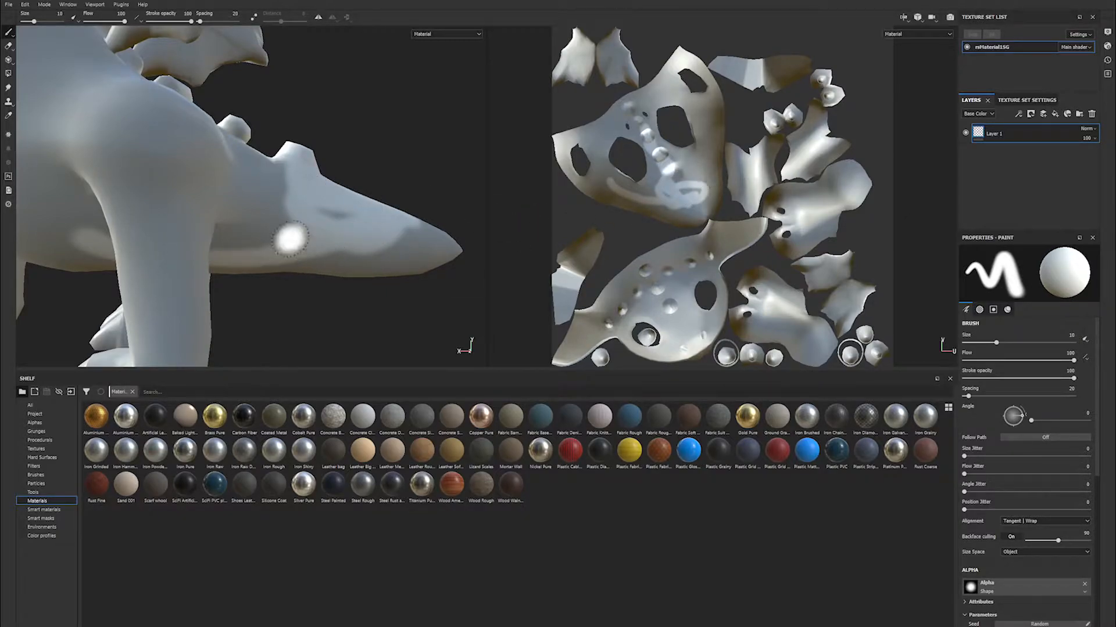
Paint a trial stroke from the dragon's tail across its hind leg on the 3D model, and undo the test strokes.
mouse_move(291, 241)
mouse_down()
mouse_move(209, 168)
mouse_move(203, 190)
mouse_move(110, 157)
mouse_move(213, 162)
mouse_up()
alt+drag(213, 163, 331, 199)
scroll(331, 199, down, 6)
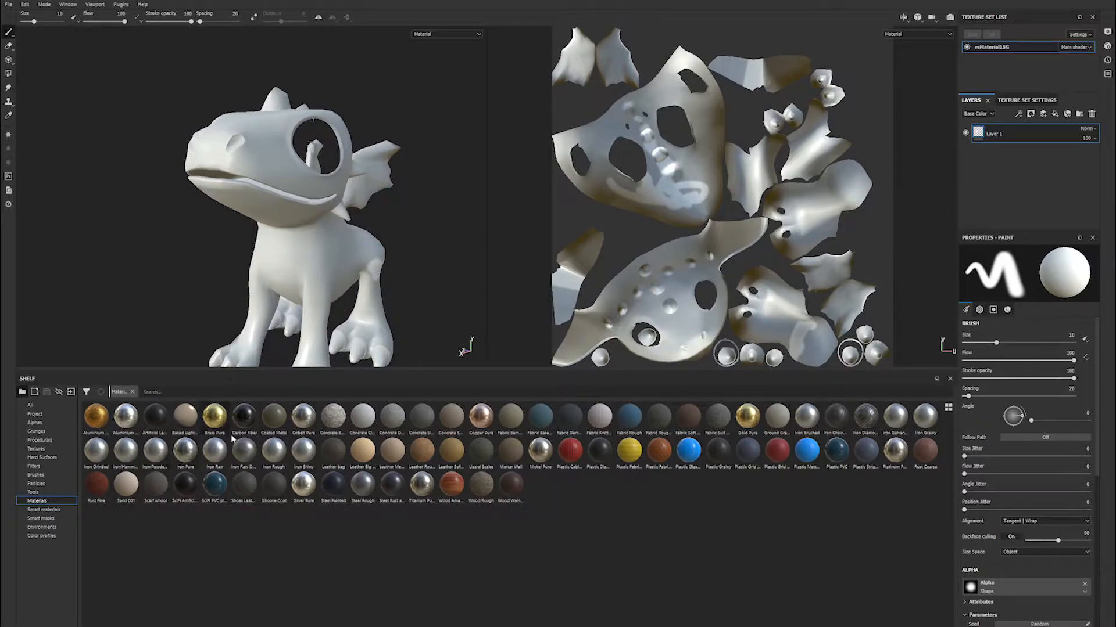
mouse_move(286, 463)
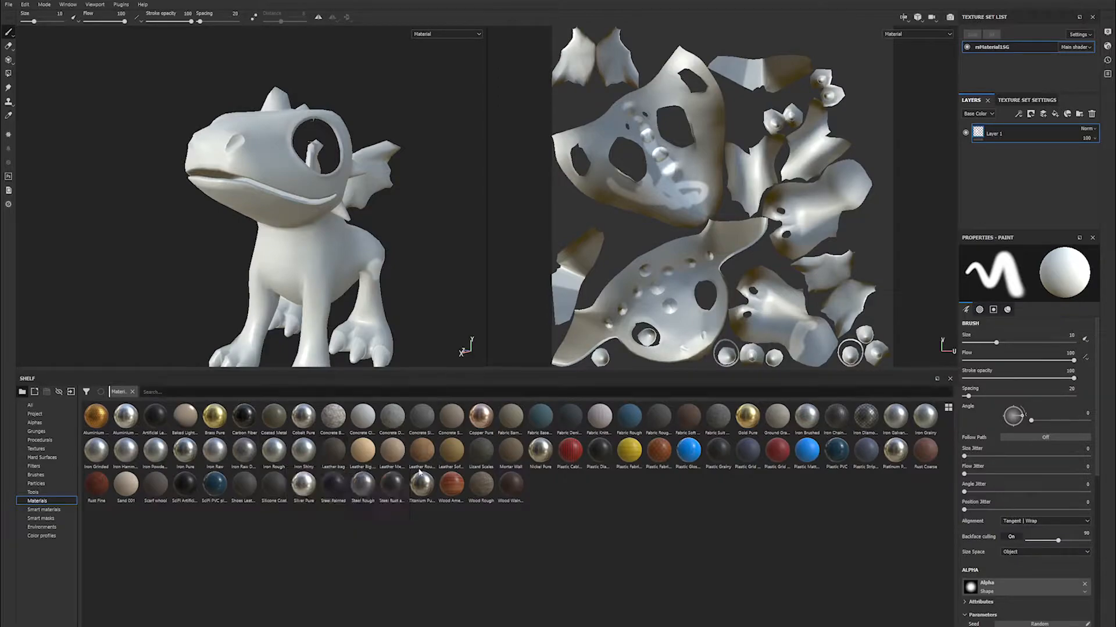
mouse_move(319, 239)
alt+middle_down()
mouse_move(326, 194)
mouse_move(340, 244)
alt+middle_up()
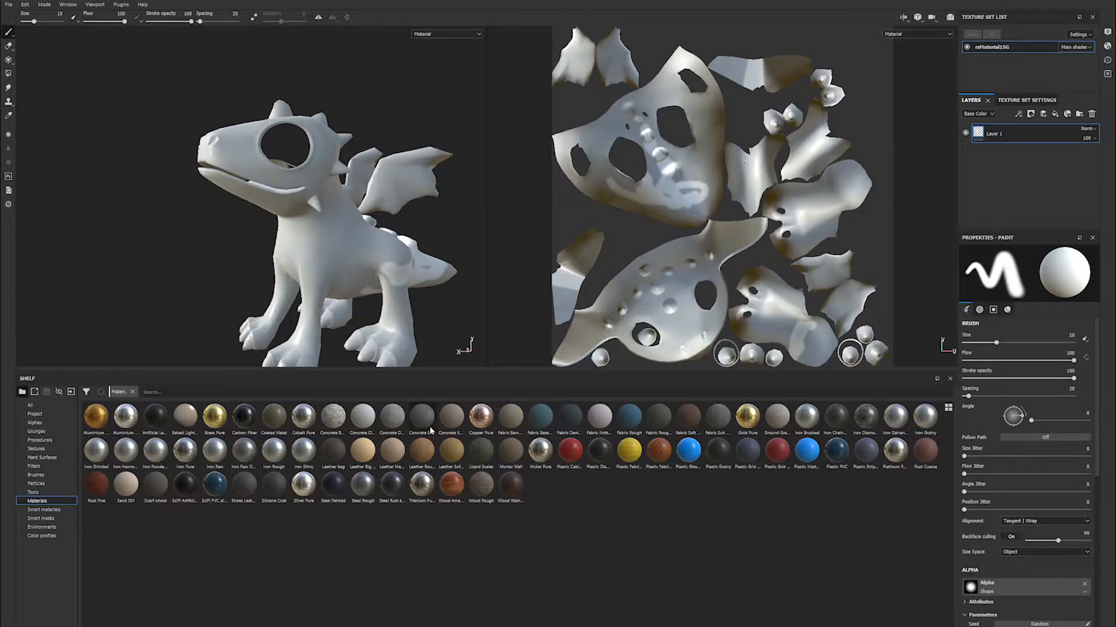
alt+drag(266, 220, 317, 141)
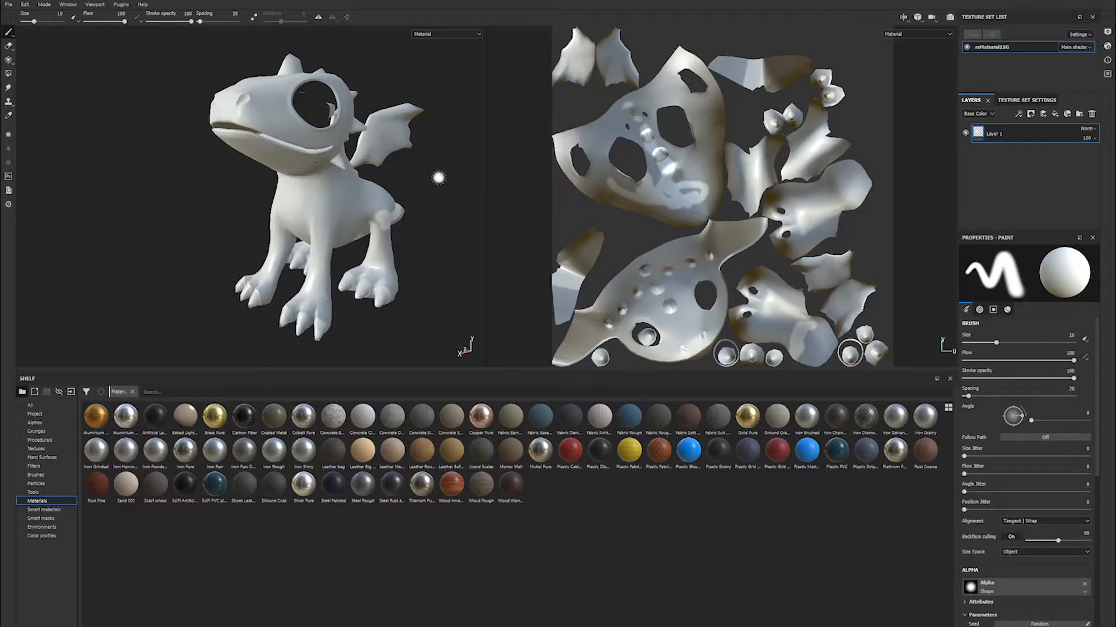
key(ctrl+z)
Examine the unpainted dragon from several angles, covering the head, back spikes, wing and front legs.
alt+middle_drag(406, 121, 445, 199)
scroll(379, 171, down, 2)
scroll(379, 171, up, 5)
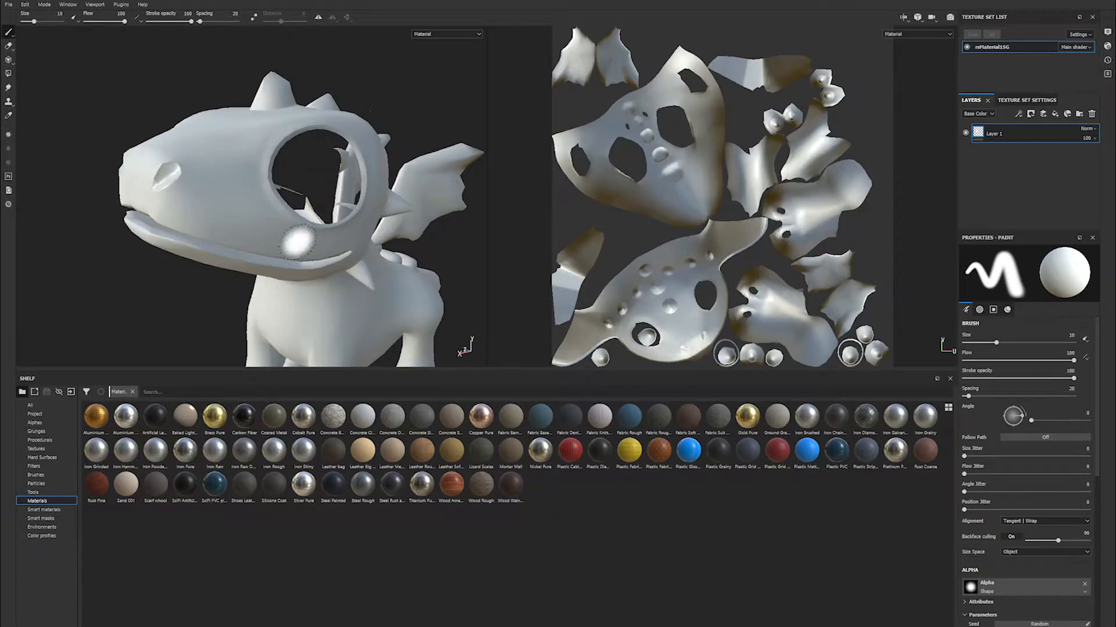
alt+drag(353, 279, 331, 291)
alt+middle_drag(343, 297, 374, 296)
alt+drag(256, 204, 157, 221)
alt+drag(324, 237, 262, 188)
alt+middle_drag(261, 189, 102, 97)
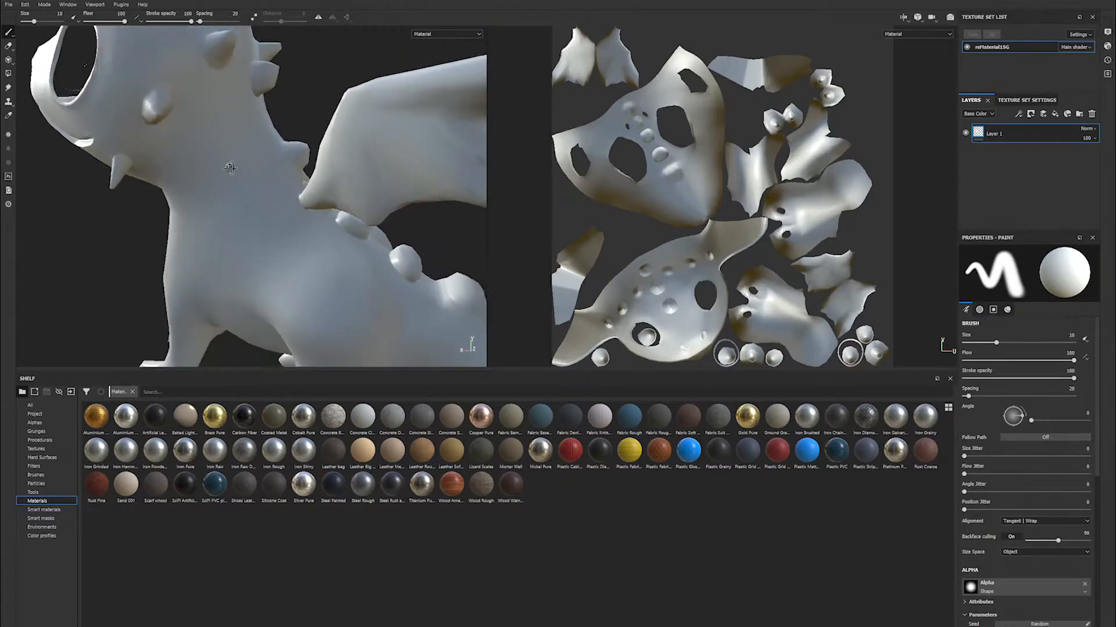
alt+drag(101, 96, 420, 159)
alt+right_drag(420, 159, 314, 162)
alt+drag(313, 162, 255, 165)
alt+middle_drag(255, 165, 254, 116)
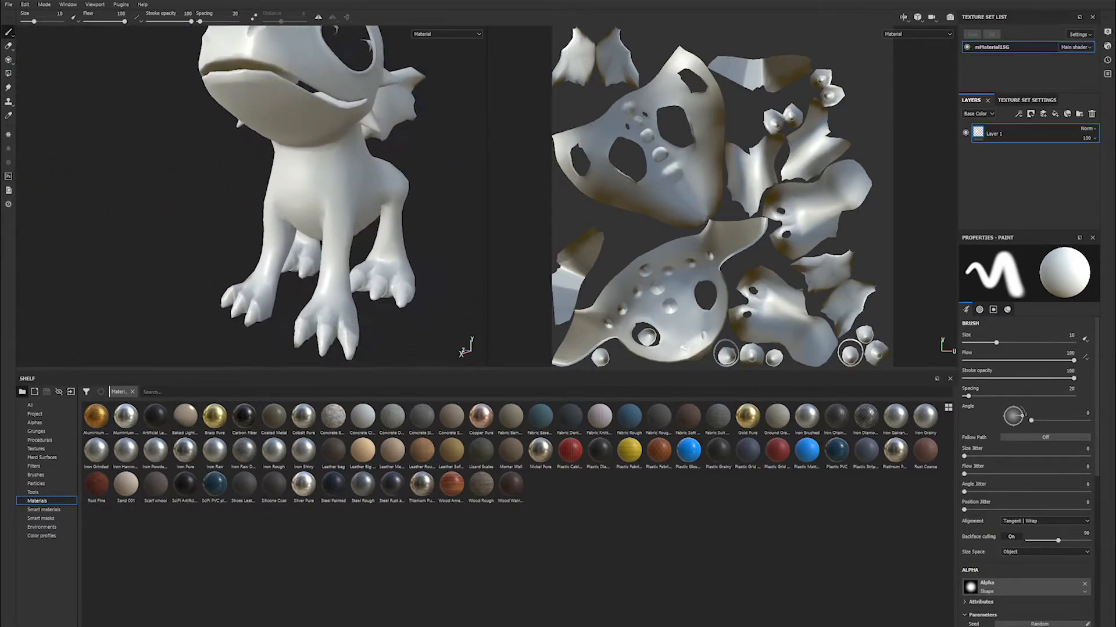
Reframe the whole dragon and open the mesh map baking options in the texture set settings.
alt+right_drag(349, 140, 328, 152)
mouse_move(329, 152)
alt+middle_down()
mouse_move(294, 156)
mouse_move(301, 187)
alt+middle_up()
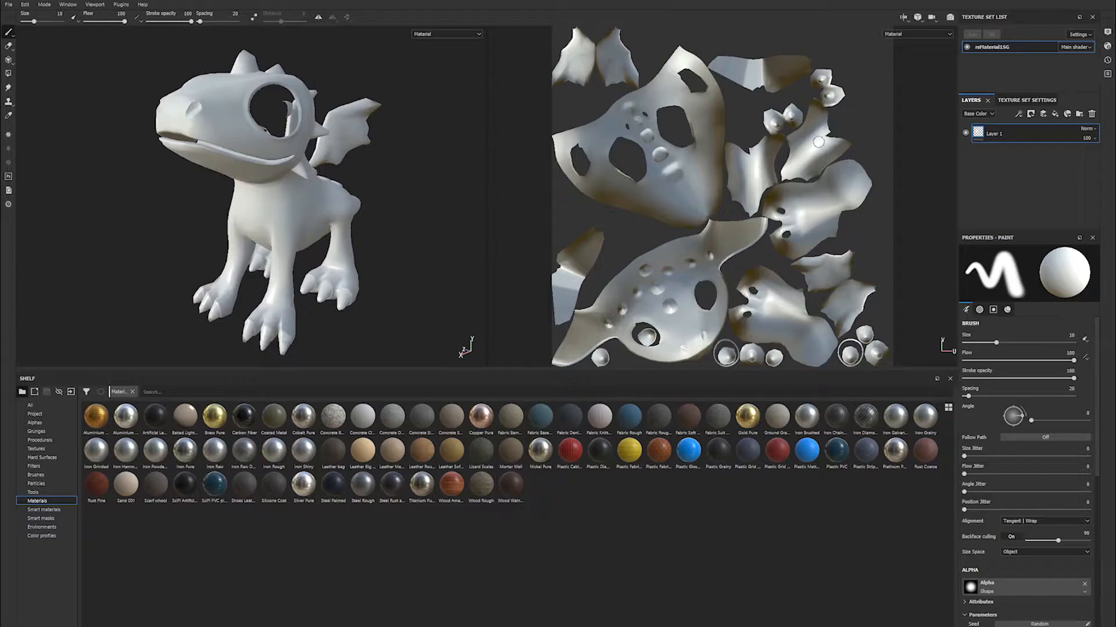
click(1033, 100)
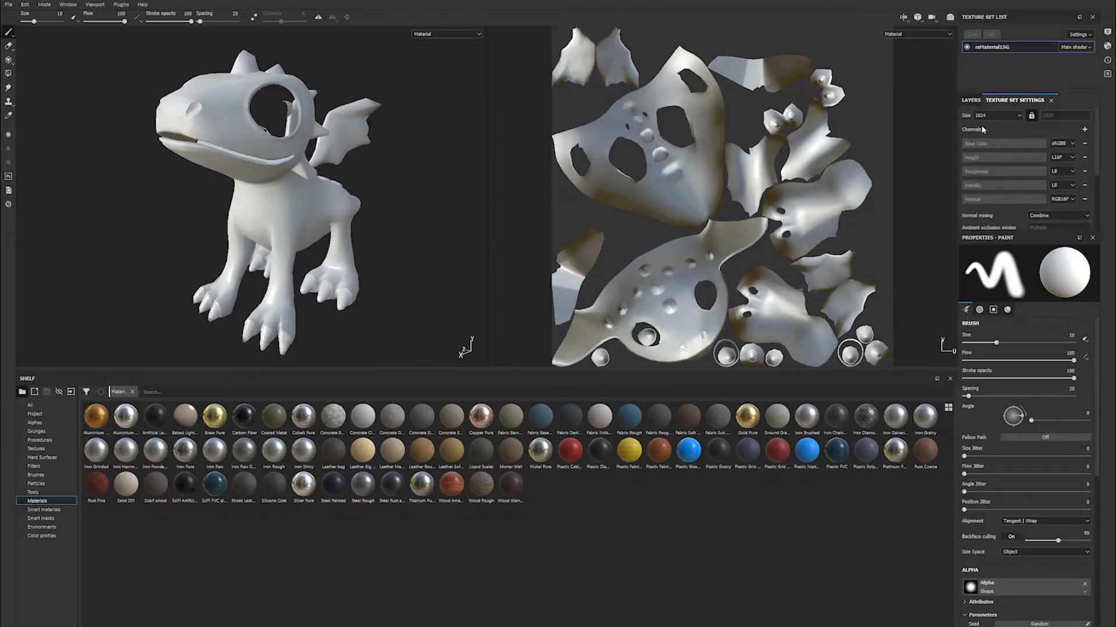
scroll(981, 127, down, 3)
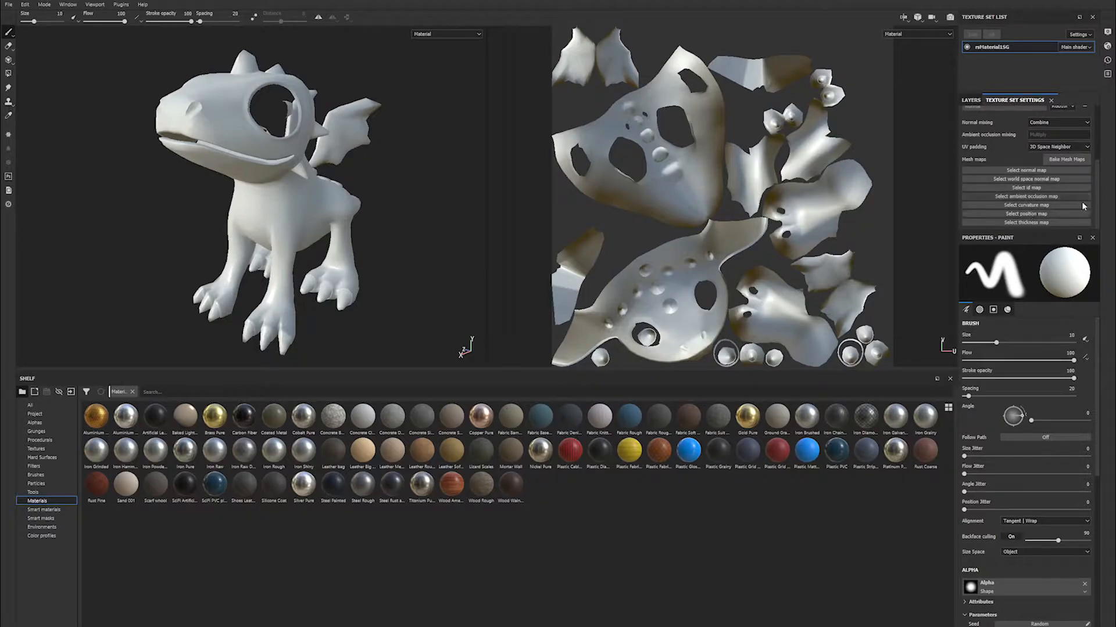
click(1066, 163)
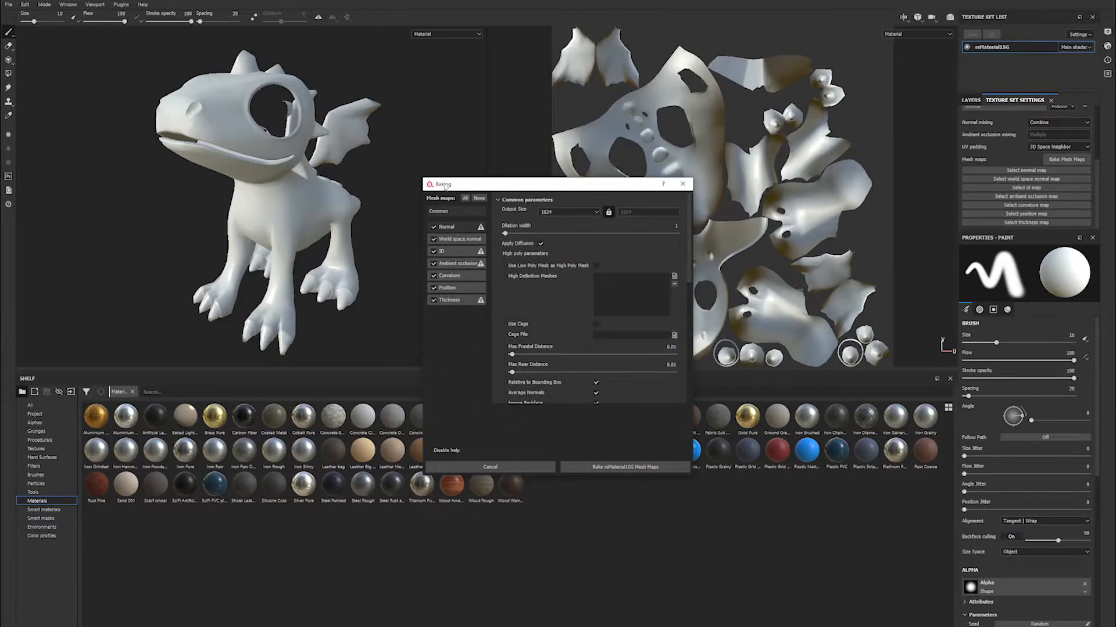
Examine the baker parameters for the world space normal, curvature, ambient occlusion and normal maps.
click(455, 242)
click(458, 276)
click(458, 277)
click(461, 265)
click(456, 276)
click(457, 265)
click(457, 277)
click(456, 227)
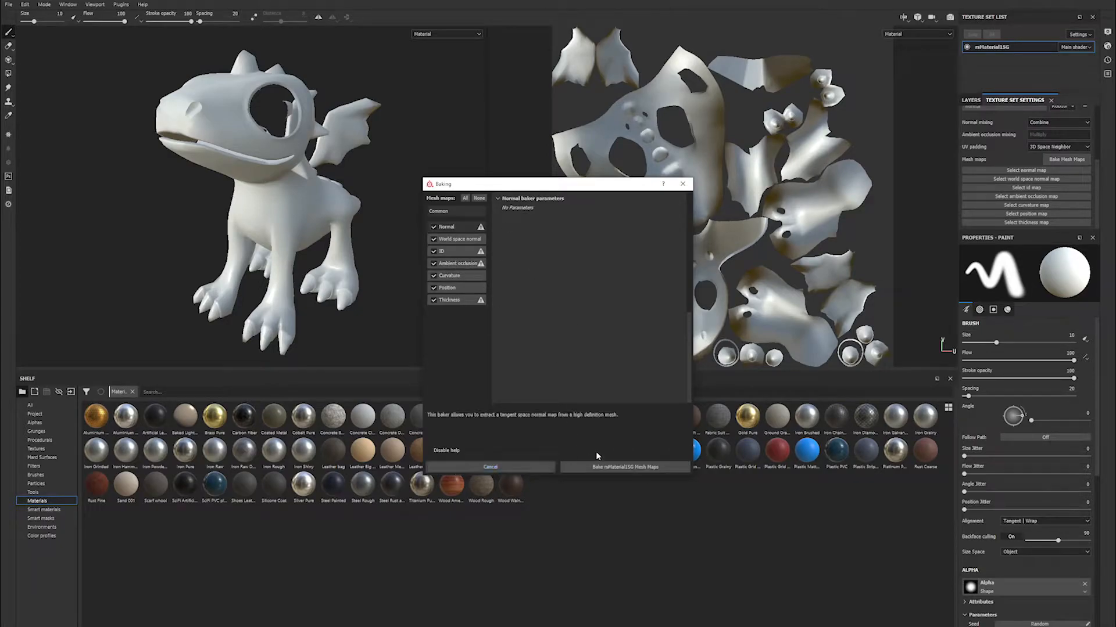
Bake all mesh maps for the dragon's texture set at 1024 and review the list of baked maps.
click(590, 466)
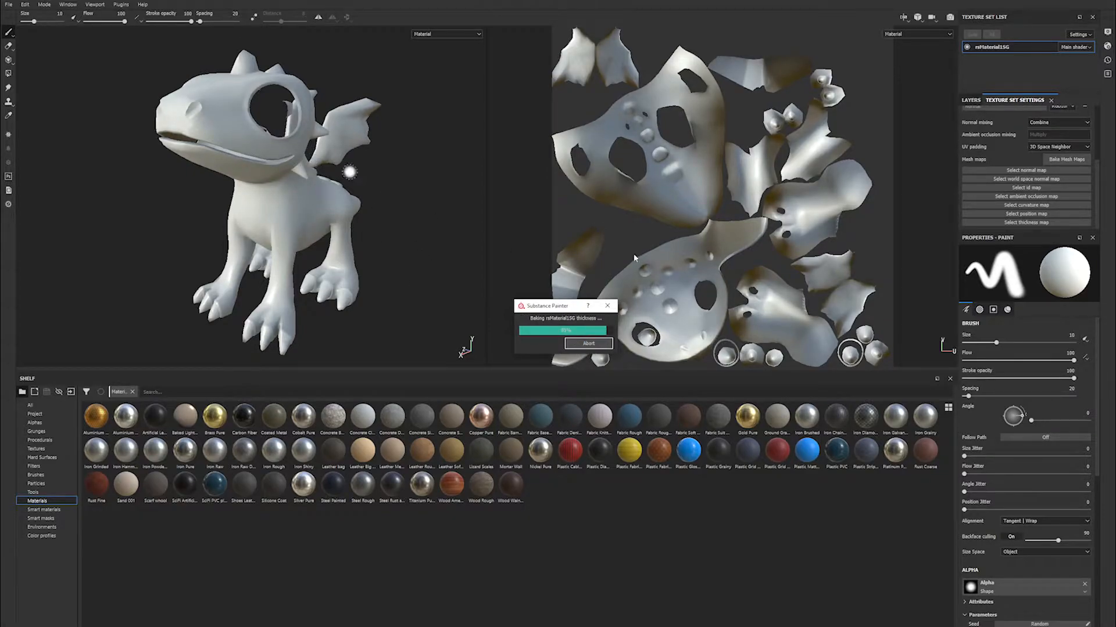
key(Return)
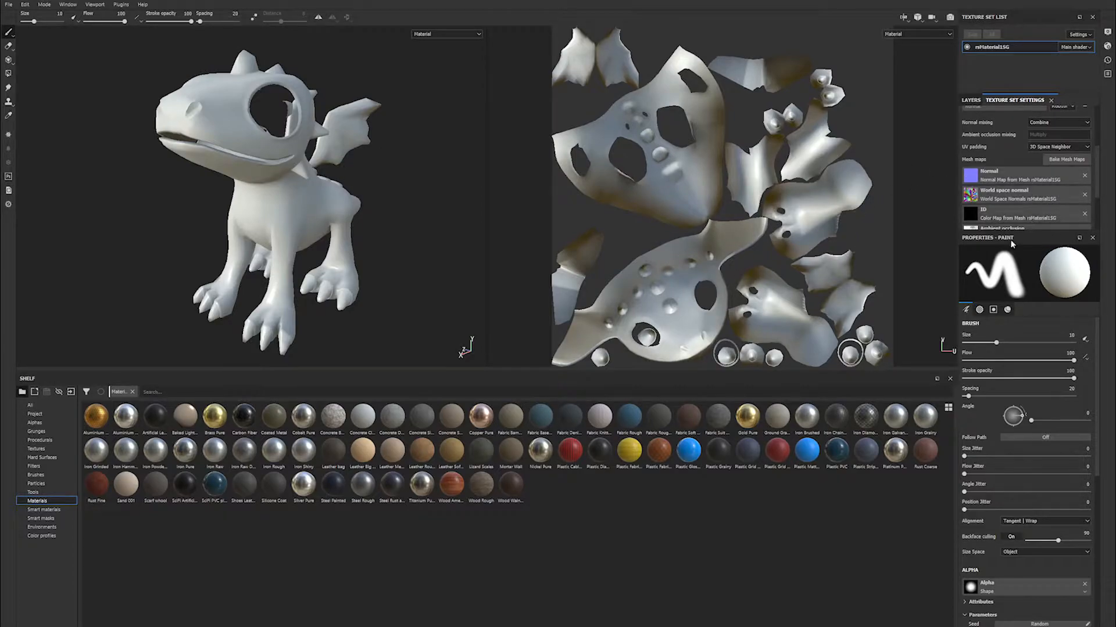
scroll(1028, 179, down, 4)
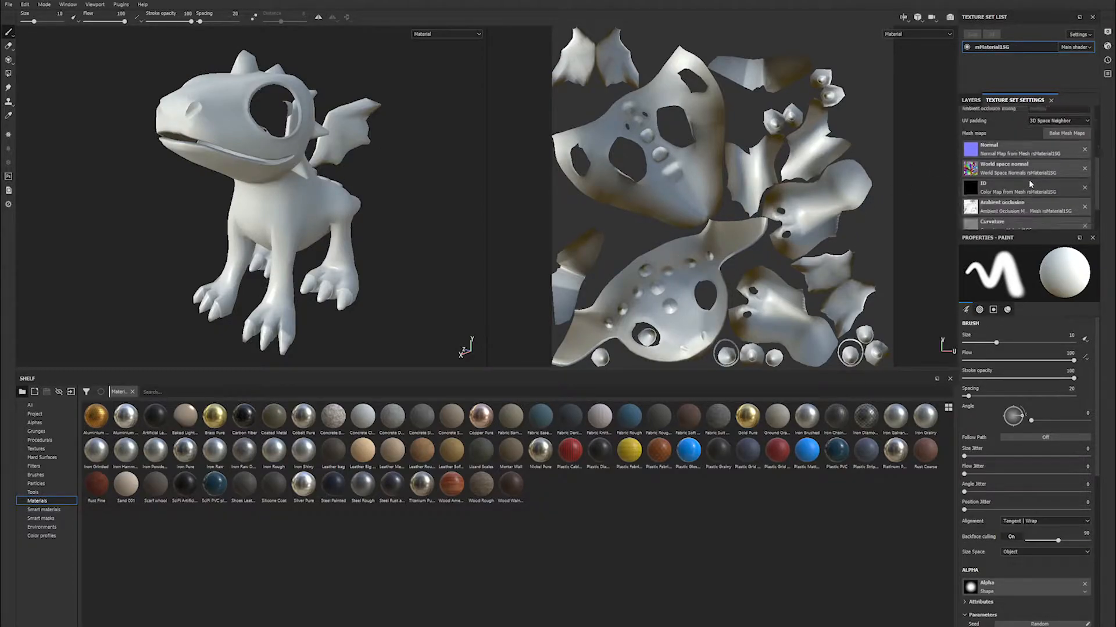
scroll(1007, 217, up, 4)
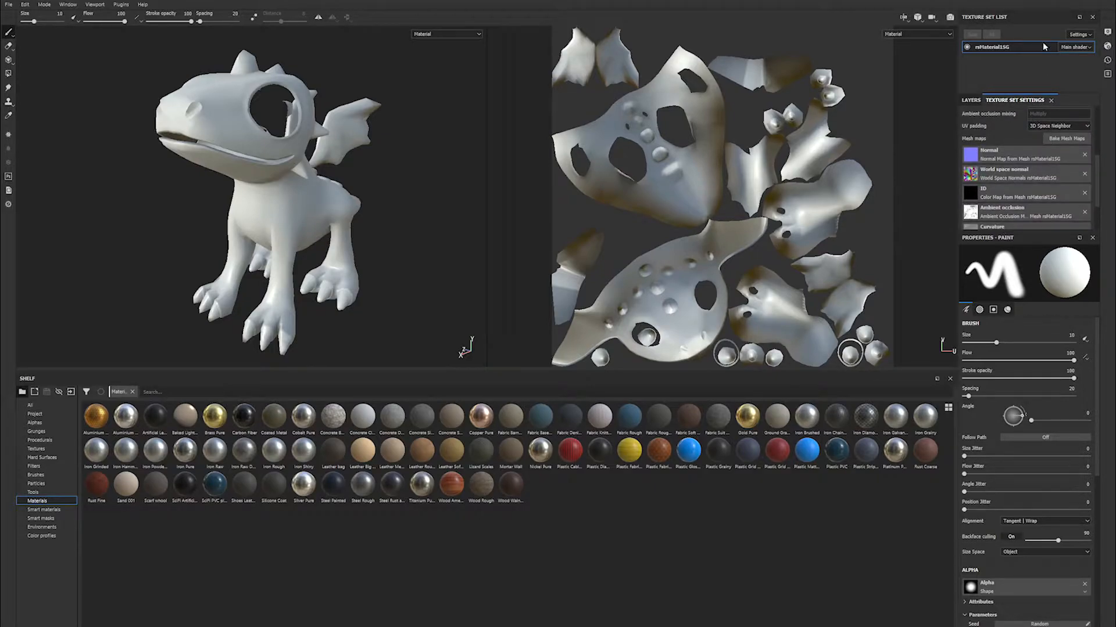
scroll(1010, 198, up, 3)
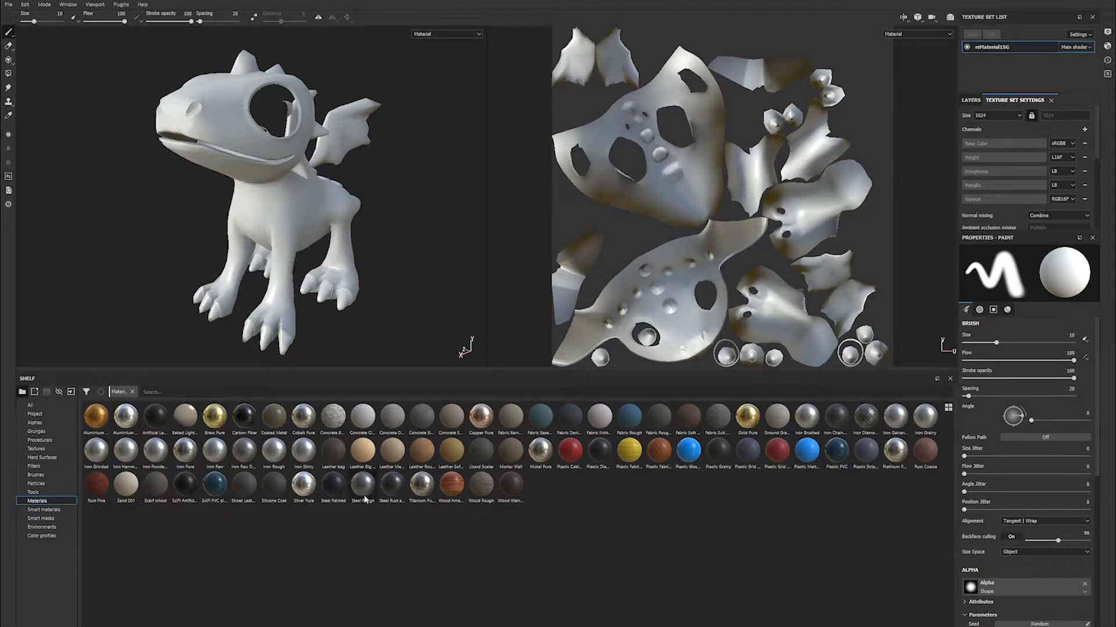
Apply the Machinery smart material to the dragon and inspect it on the head, body and wing.
alt+drag(271, 197, 250, 203)
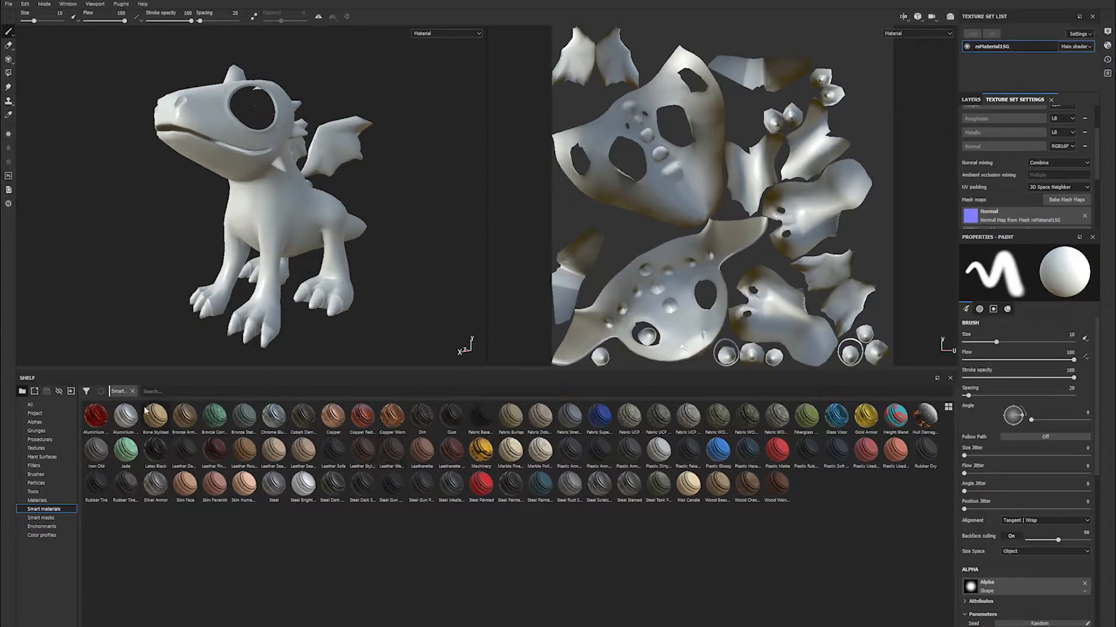
drag(486, 452, 278, 209)
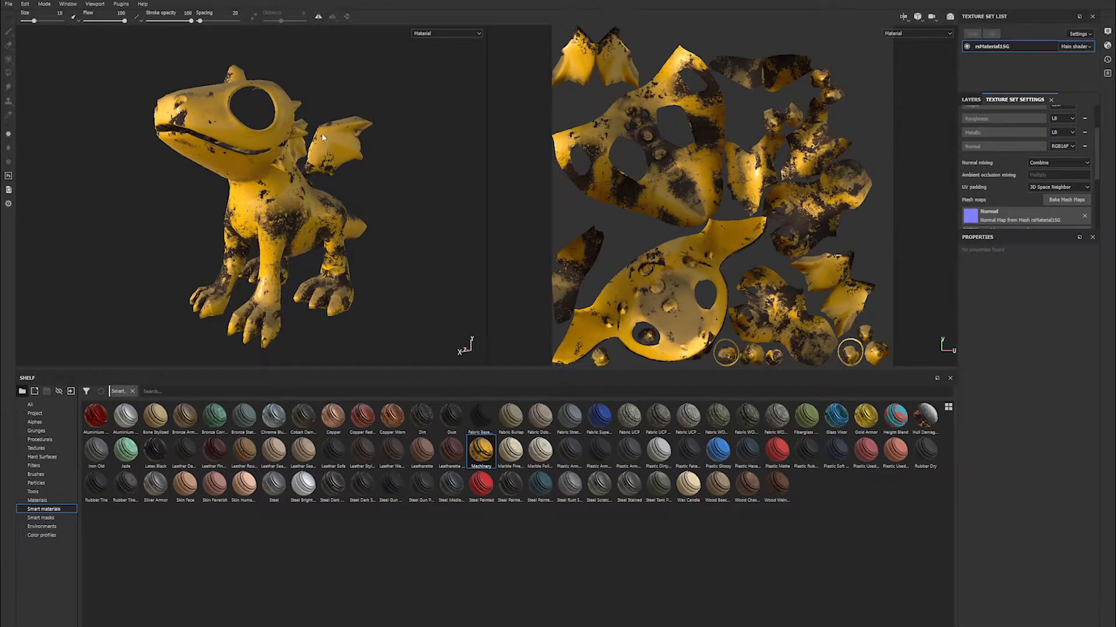
alt+drag(323, 135, 254, 140)
alt+middle_drag(272, 257, 301, 272)
alt+right_drag(301, 272, 365, 250)
alt+drag(365, 250, 420, 240)
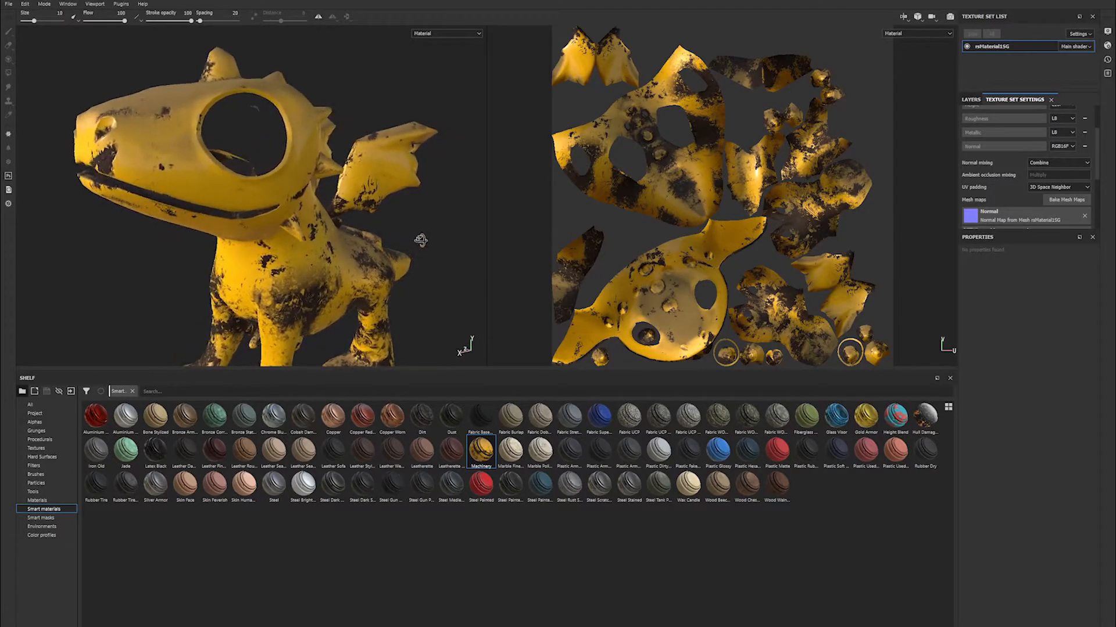
alt+middle_drag(420, 240, 429, 129)
alt+right_drag(429, 130, 316, 145)
alt+middle_drag(317, 145, 316, 213)
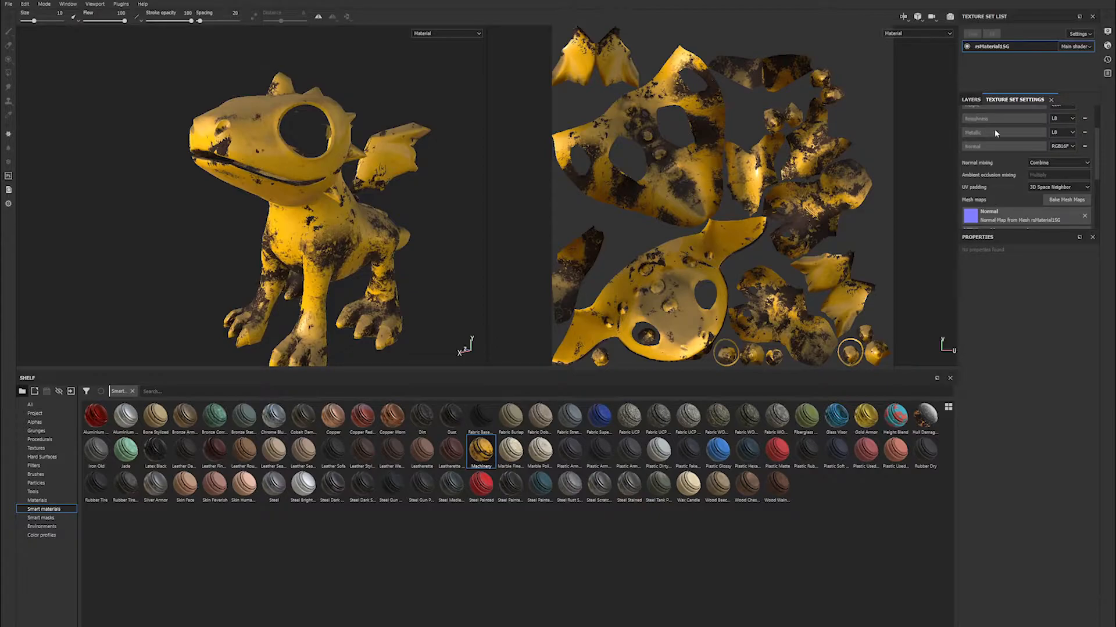
Expand the Machinery folder in the layer stack and examine the fill properties of Metal Base, Dirt, Dust and Rust.
click(976, 101)
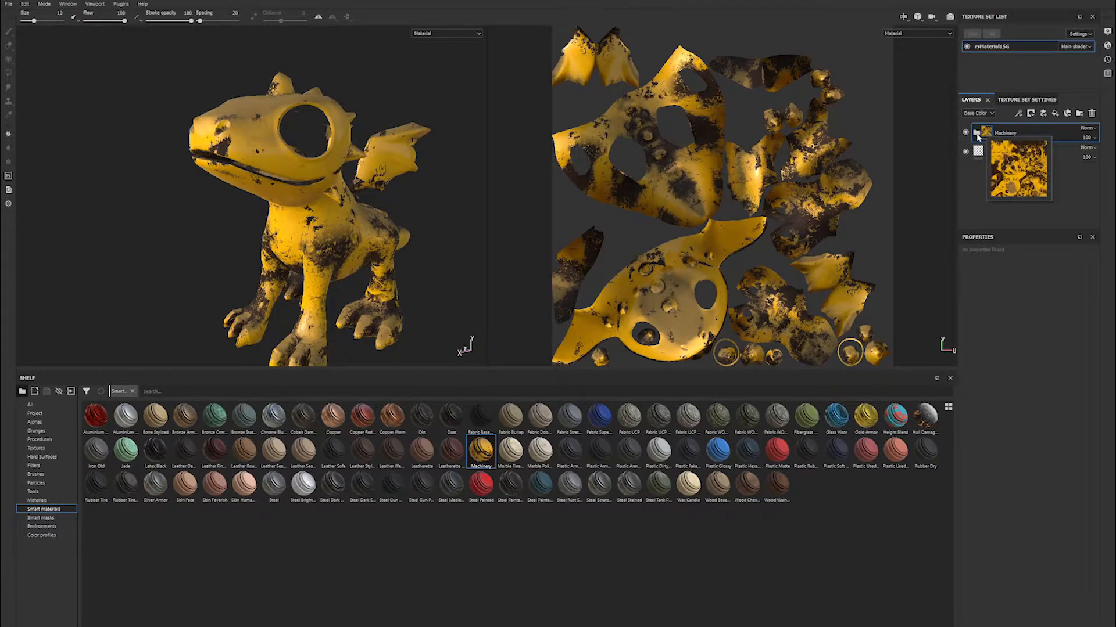
click(977, 135)
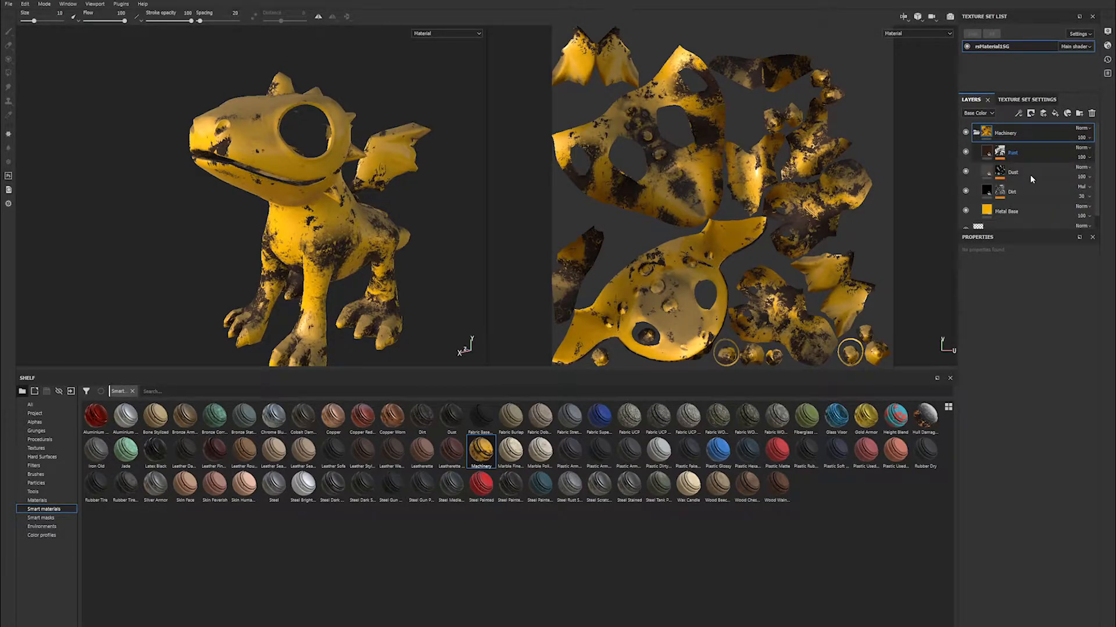
click(1020, 212)
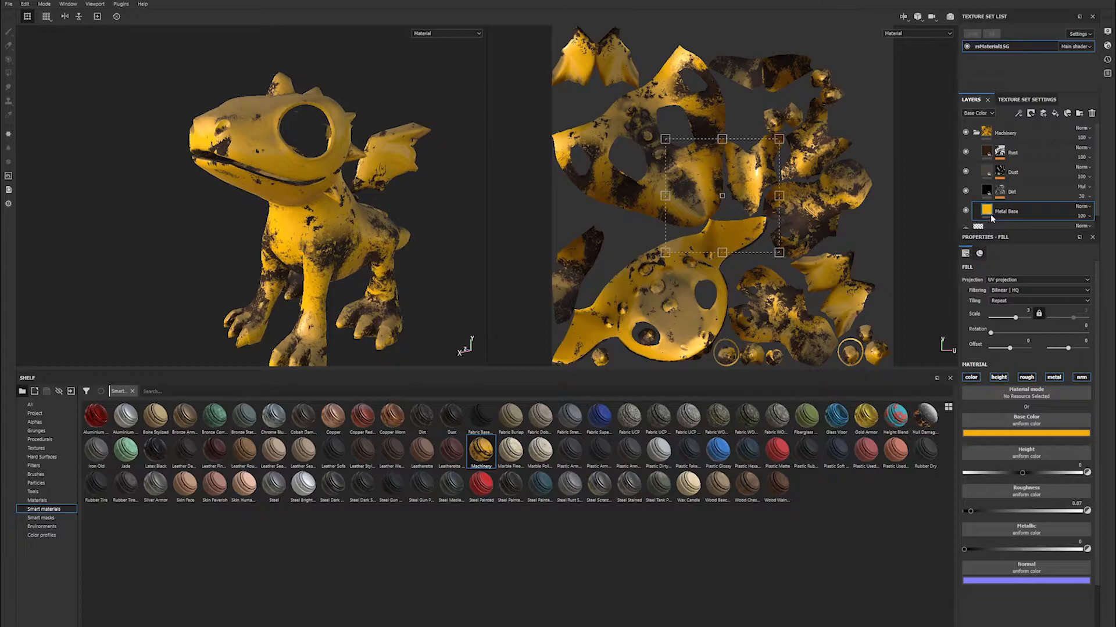
click(1020, 194)
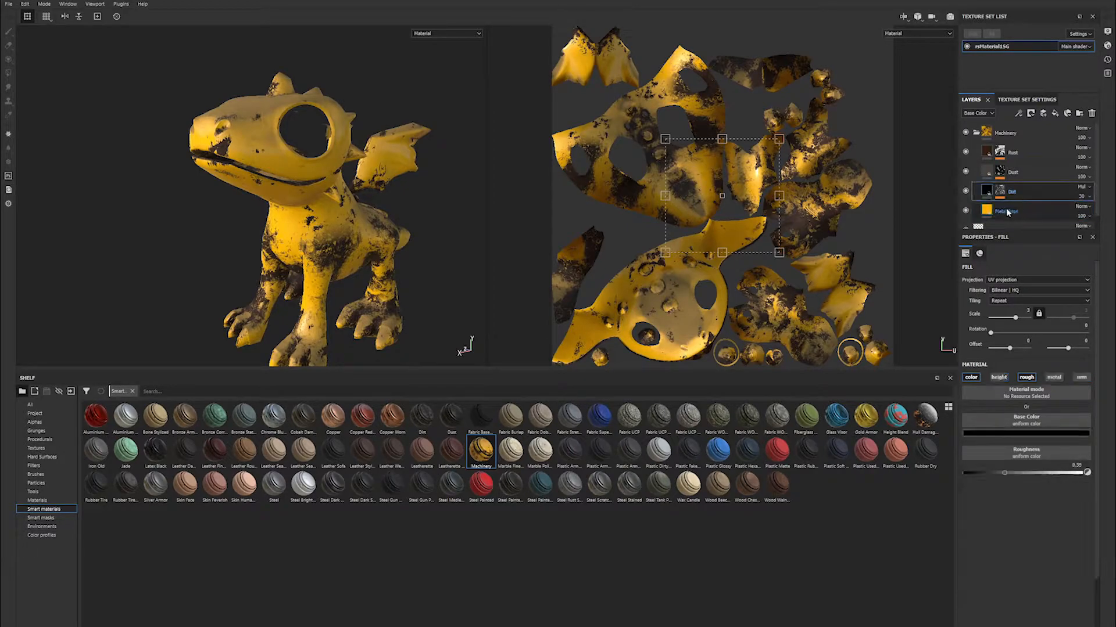
click(1022, 177)
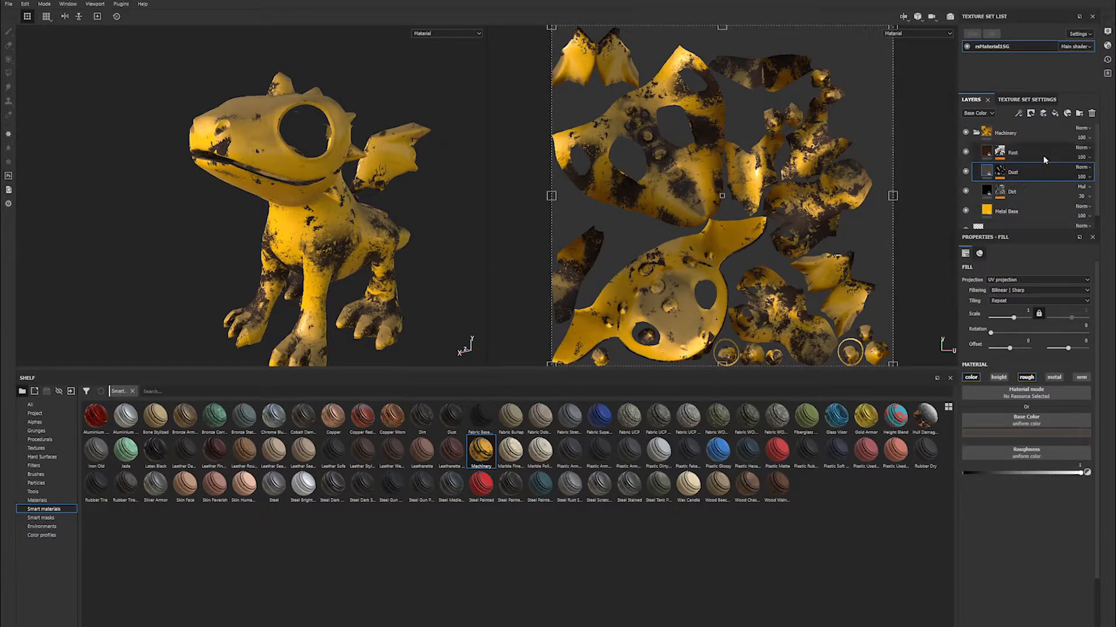
click(1022, 155)
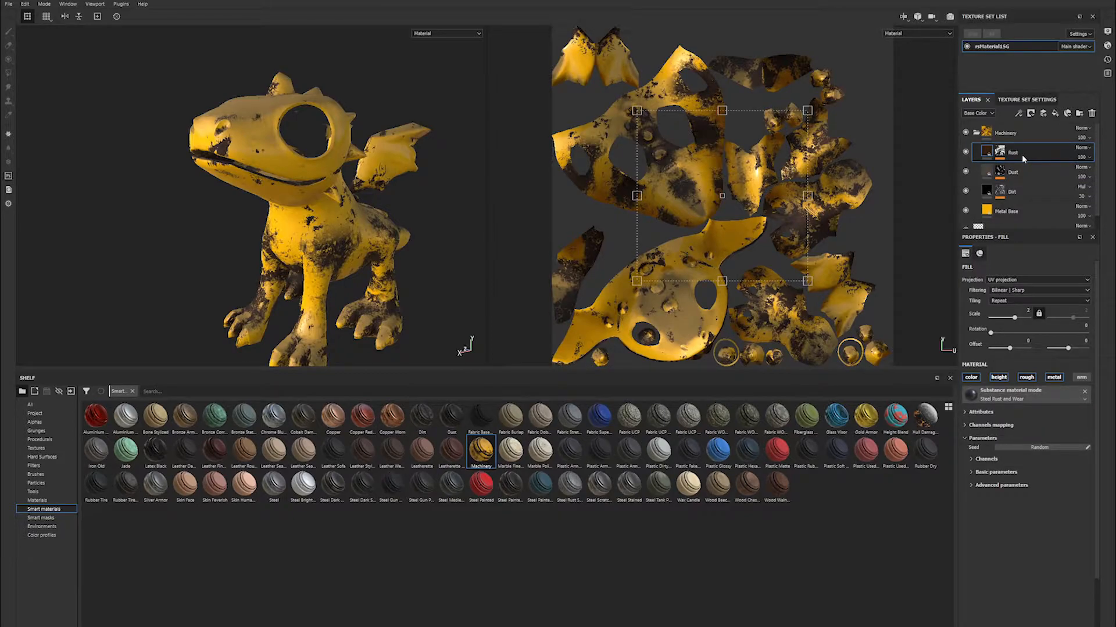
Hide the Rust, Dust and Dirt layers, and switch Metal Base off and back on.
click(966, 152)
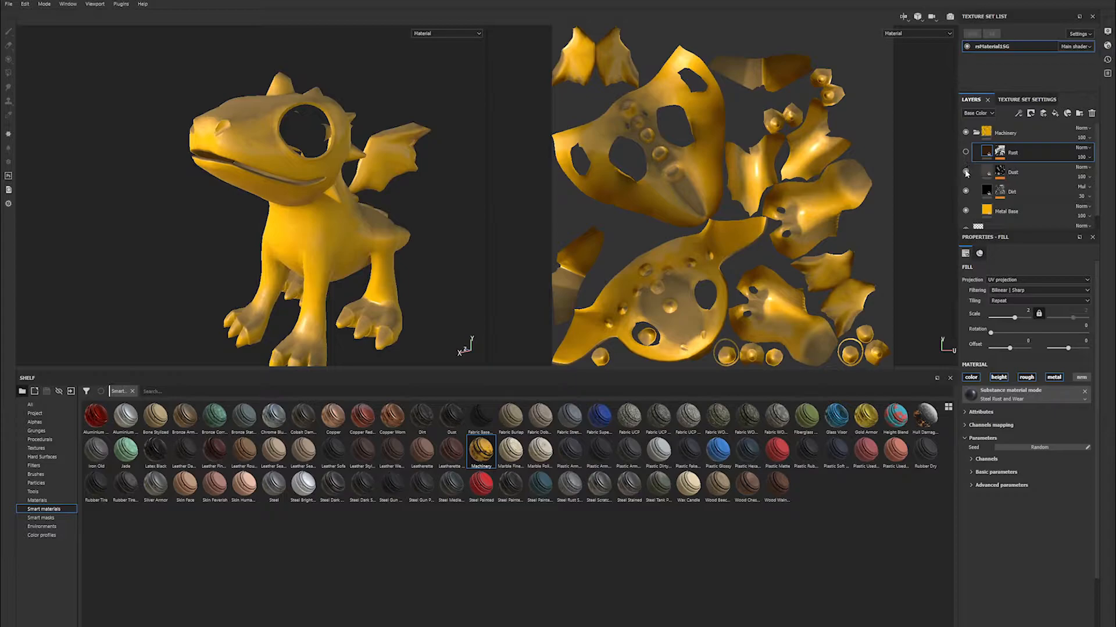
click(966, 173)
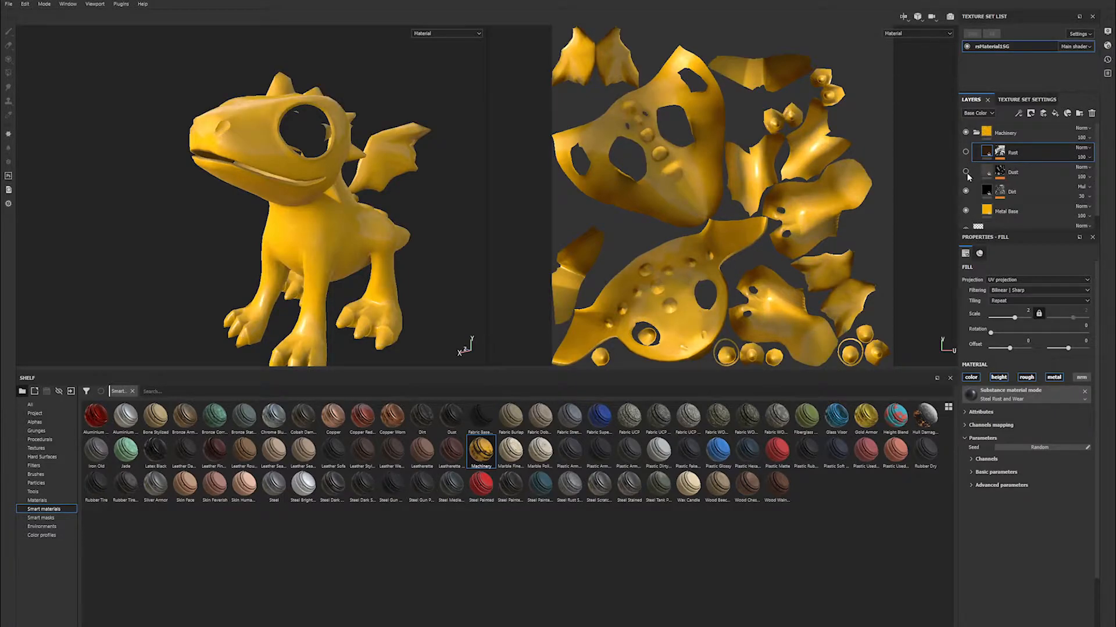
click(965, 192)
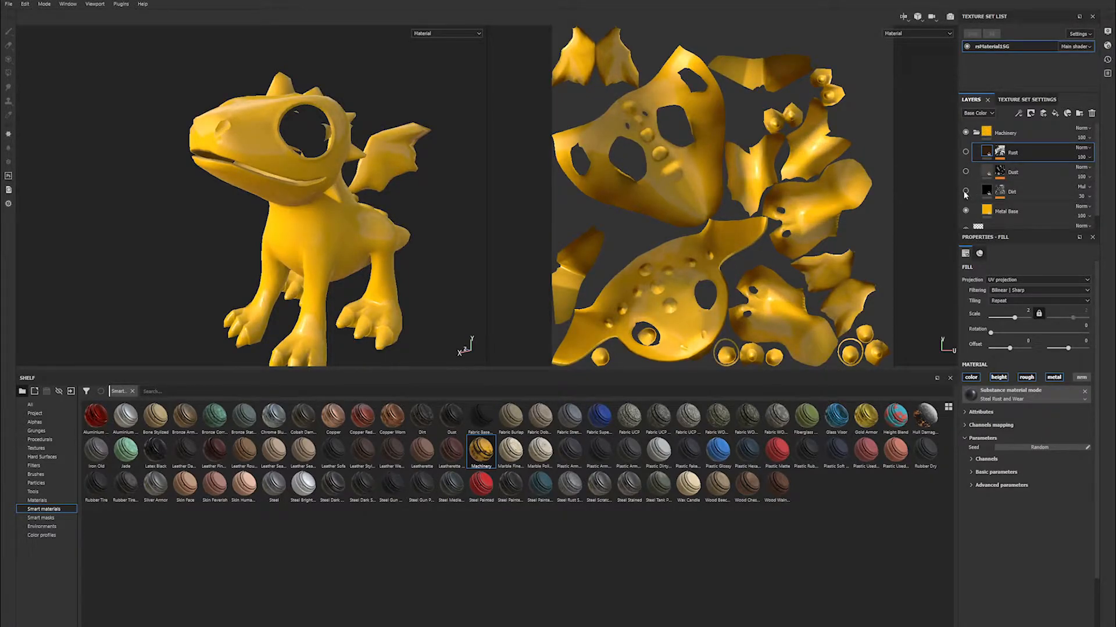
click(973, 212)
click(966, 211)
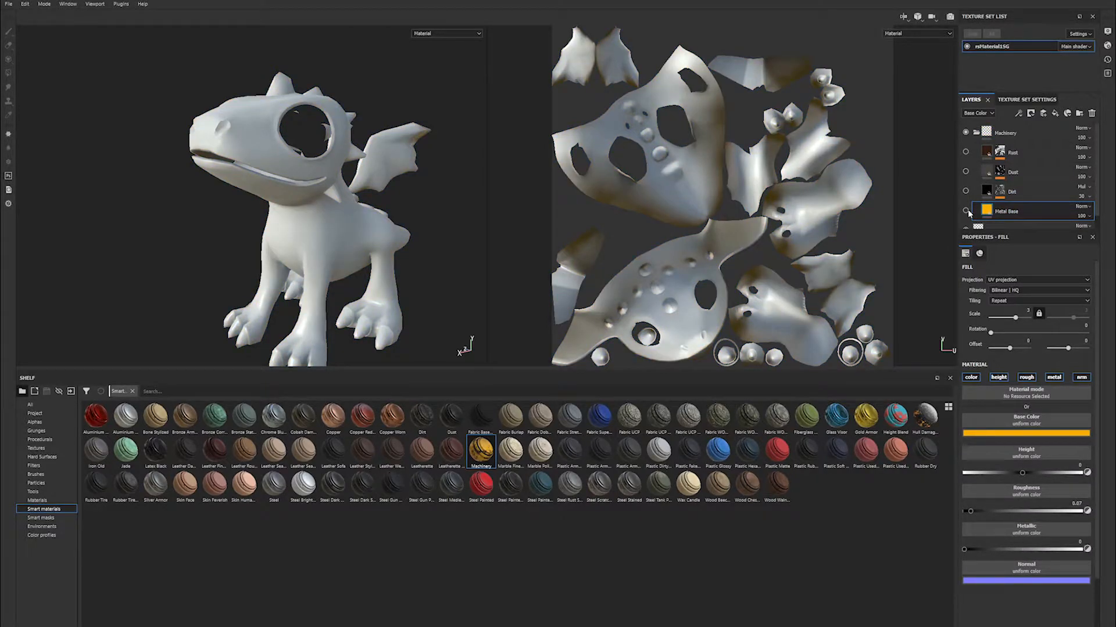
click(966, 211)
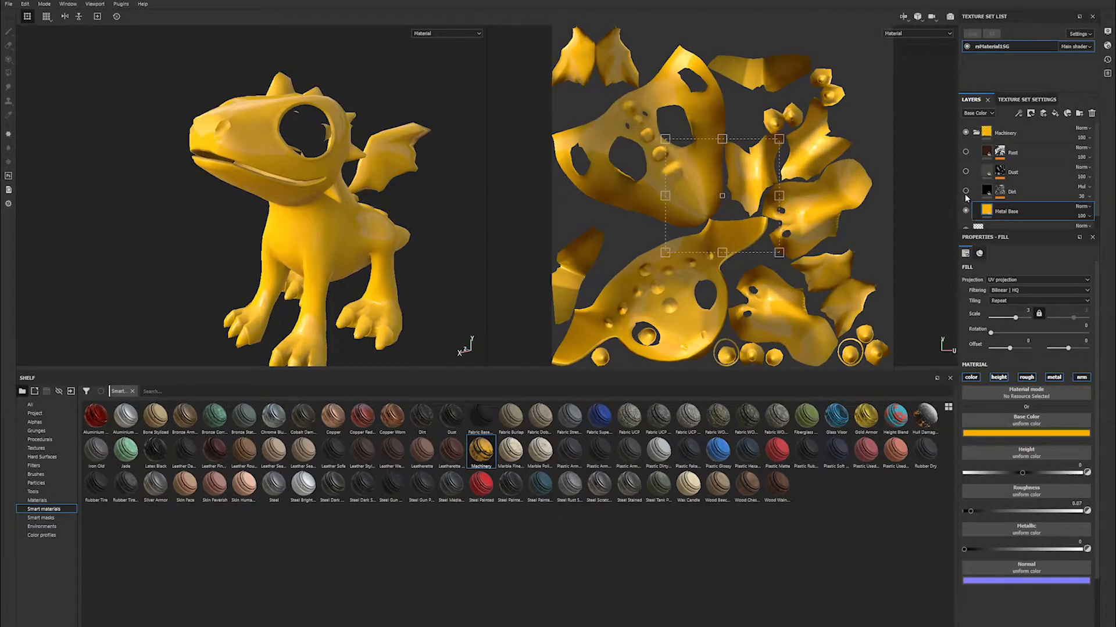
Show the Dirt layer again, inspect its effect on the dragon from several angles, and select that layer.
alt+drag(348, 178, 325, 168)
alt+drag(252, 174, 319, 171)
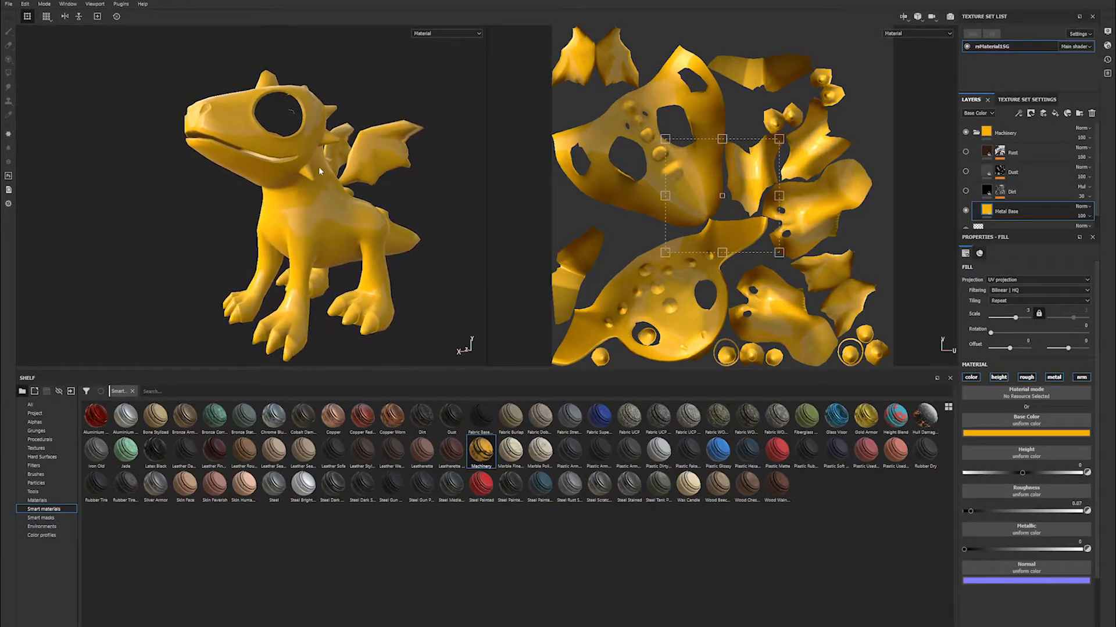
click(966, 192)
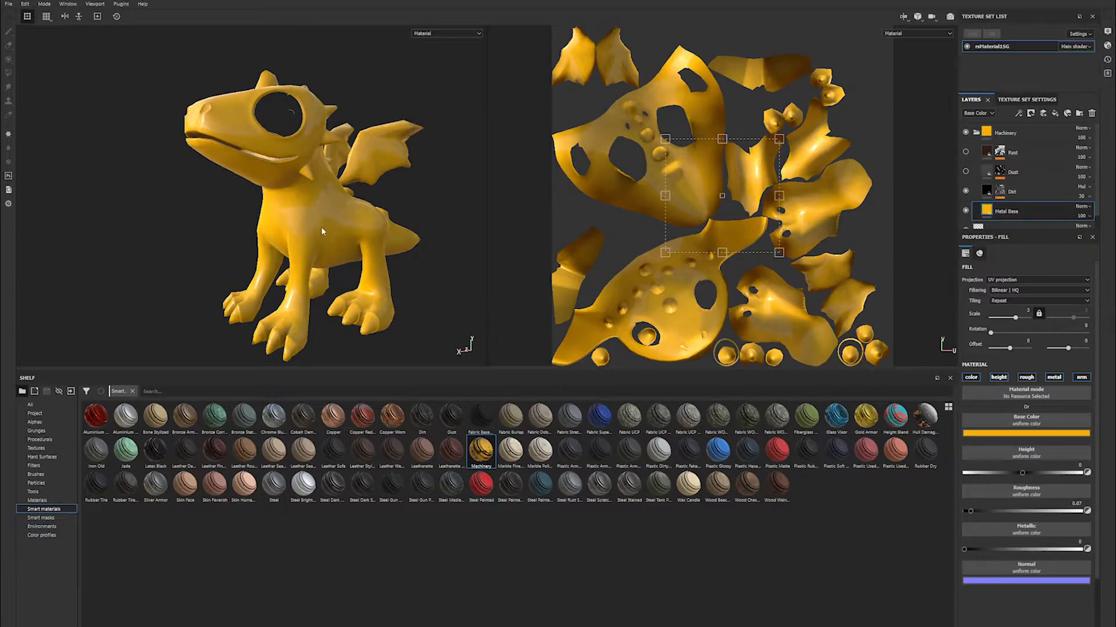
alt+drag(250, 230, 229, 227)
alt+right_drag(229, 227, 326, 203)
alt+drag(326, 203, 229, 195)
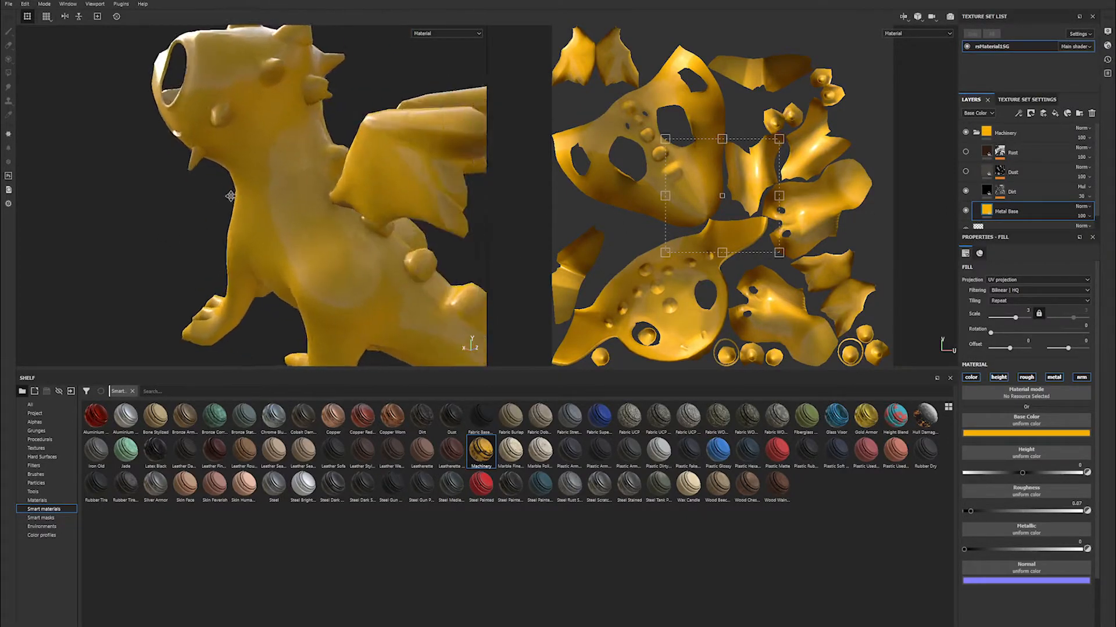
alt+right_drag(229, 195, 518, 311)
alt+drag(518, 311, 345, 198)
alt+drag(266, 232, 325, 203)
click(1013, 193)
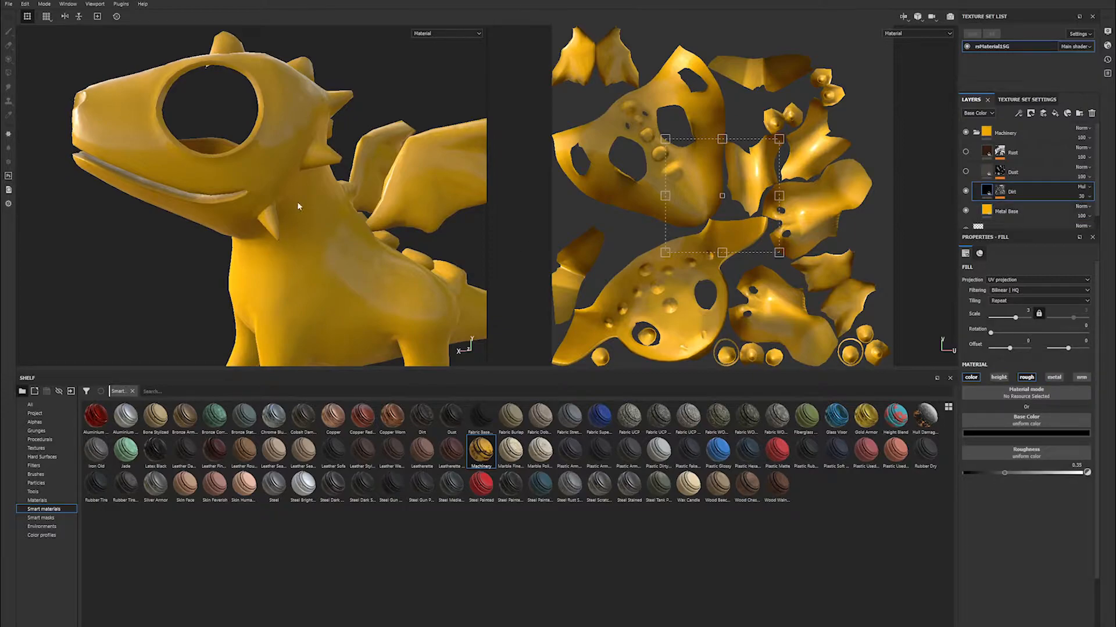
alt+drag(297, 202, 249, 197)
Select the Dust layer, make it visible again and check its effect on the dragon.
click(1031, 173)
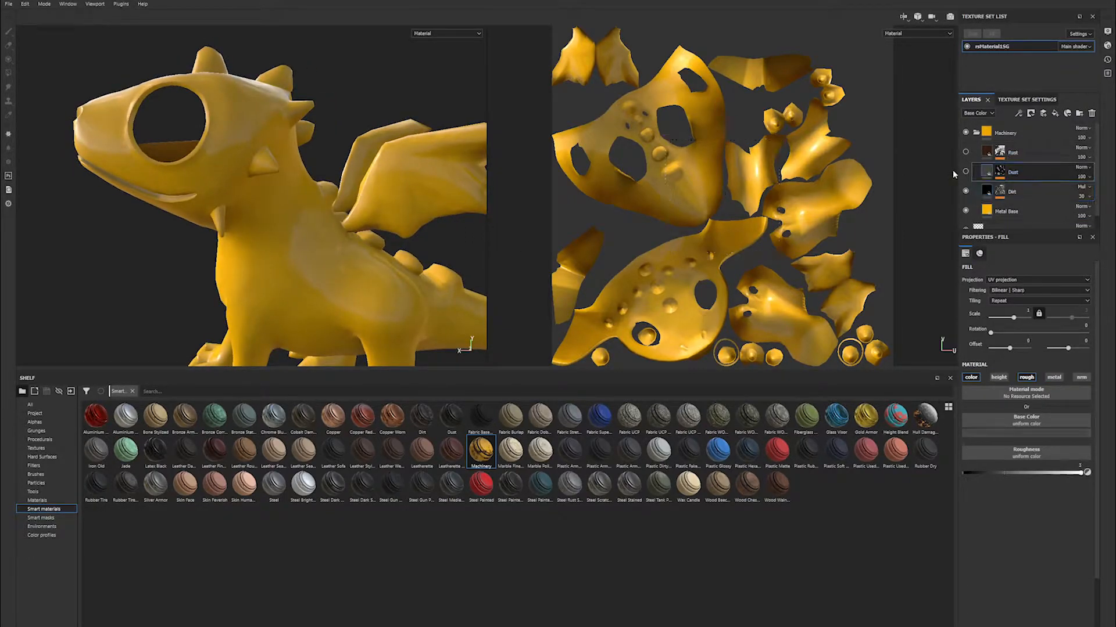
click(965, 172)
alt+drag(332, 215, 265, 209)
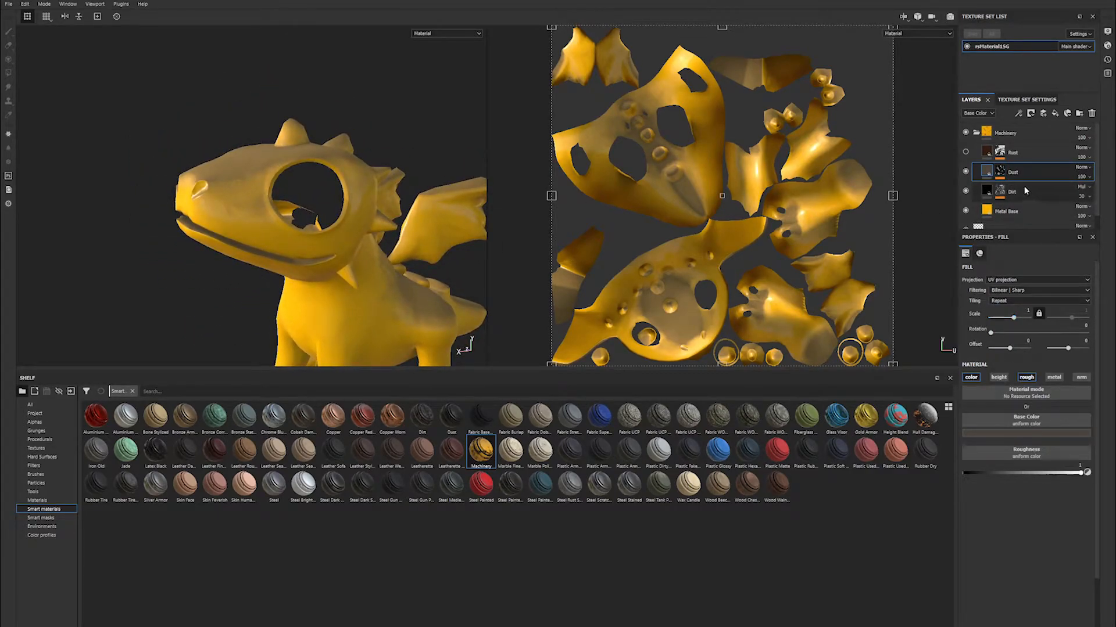
Change the Dust layer's base color to a light orange and check it on the dragon.
click(998, 176)
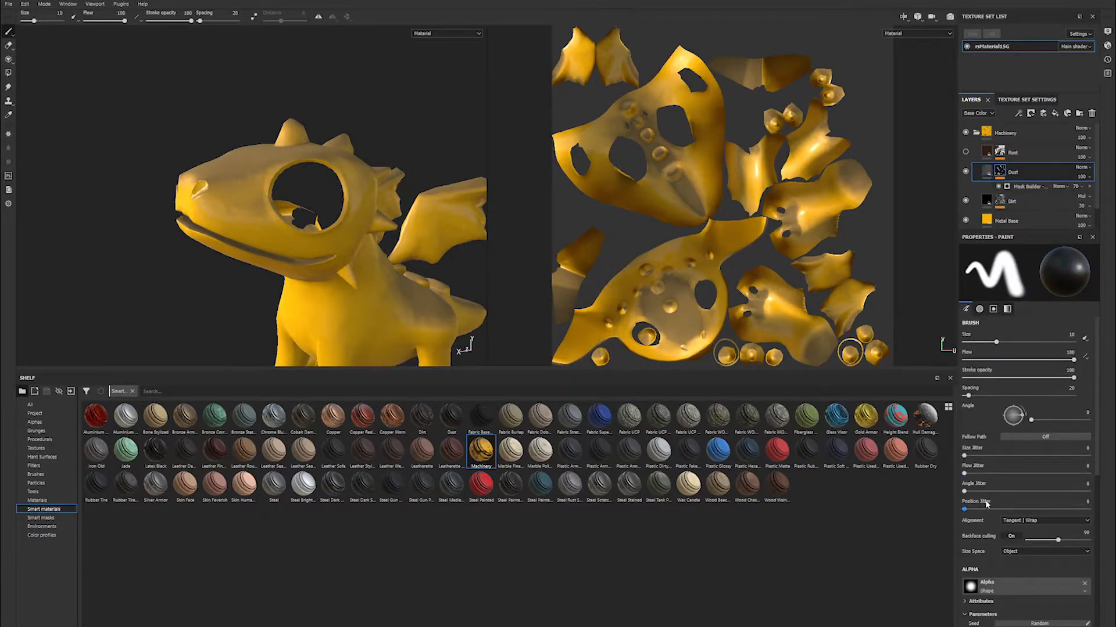
click(992, 173)
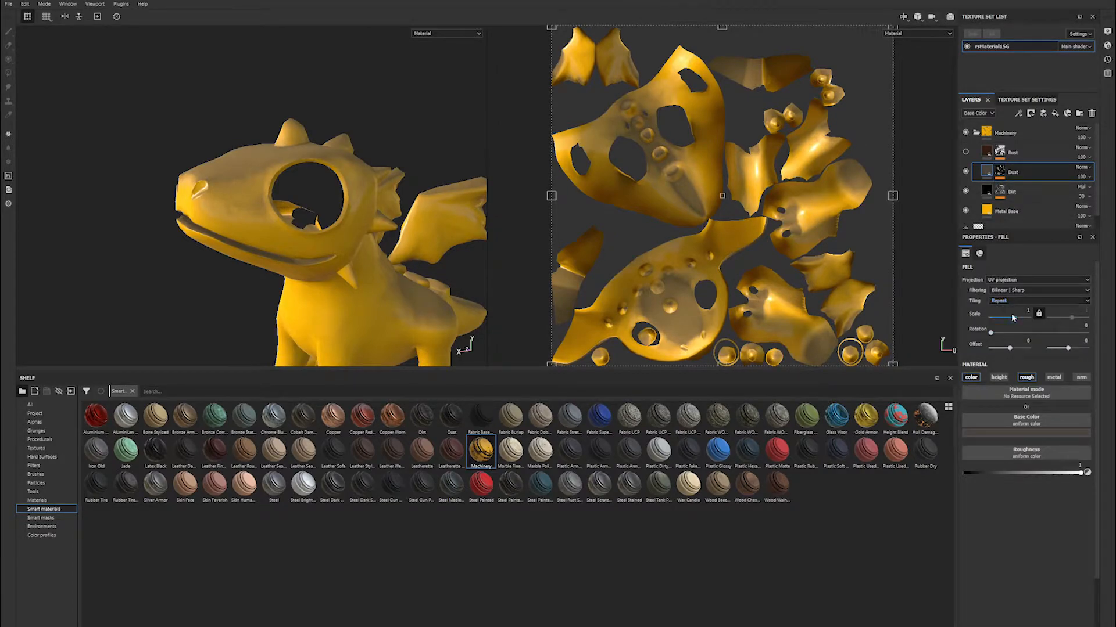
click(1026, 433)
click(1025, 482)
drag(1025, 484, 1092, 458)
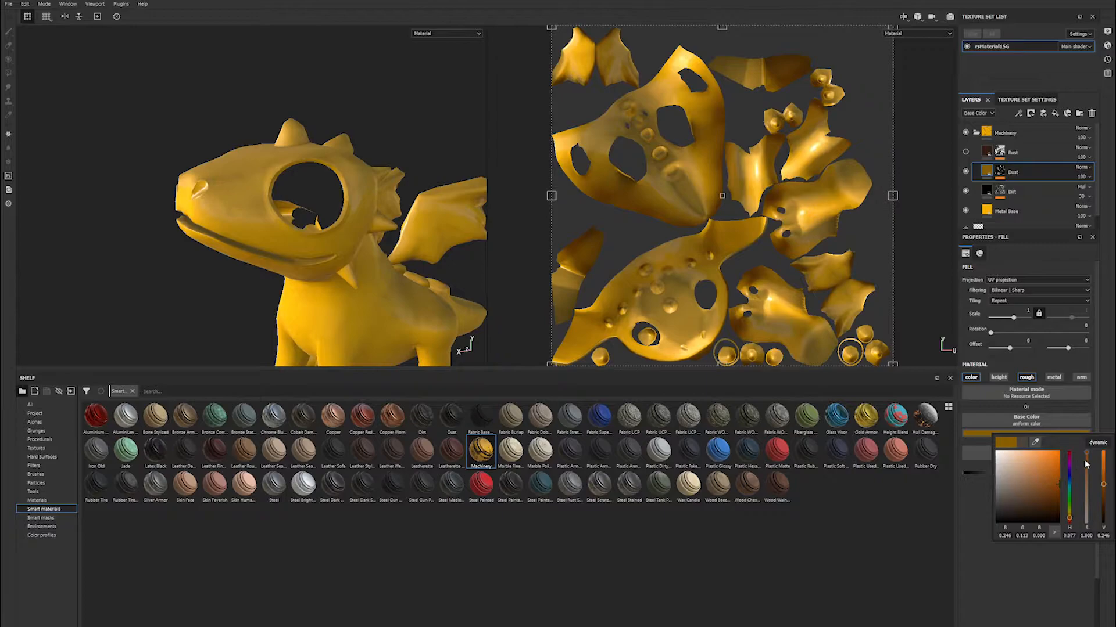
click(1038, 499)
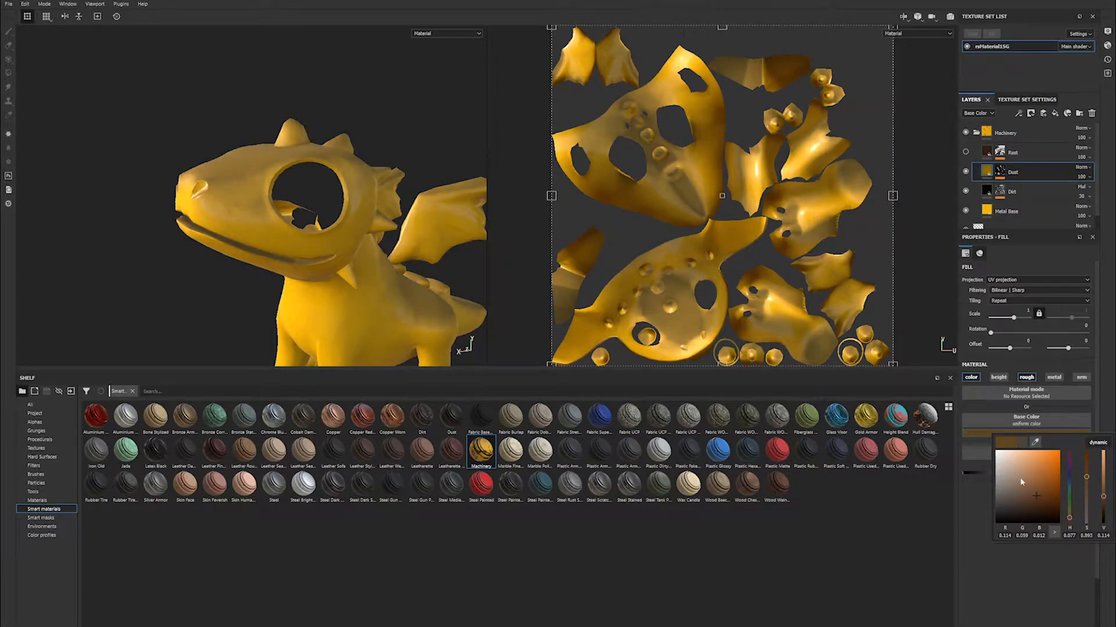
click(1037, 459)
alt+drag(116, 146, 389, 222)
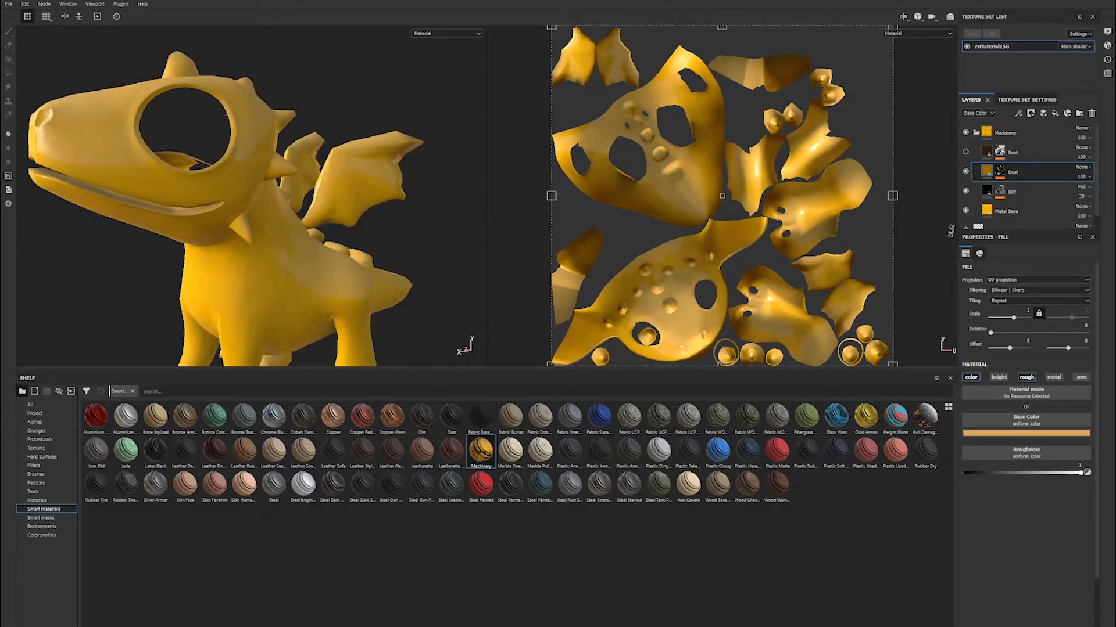
Make the Rust layer visible again, open its material attributes, and inspect the rust on the dragon from several angles.
click(966, 152)
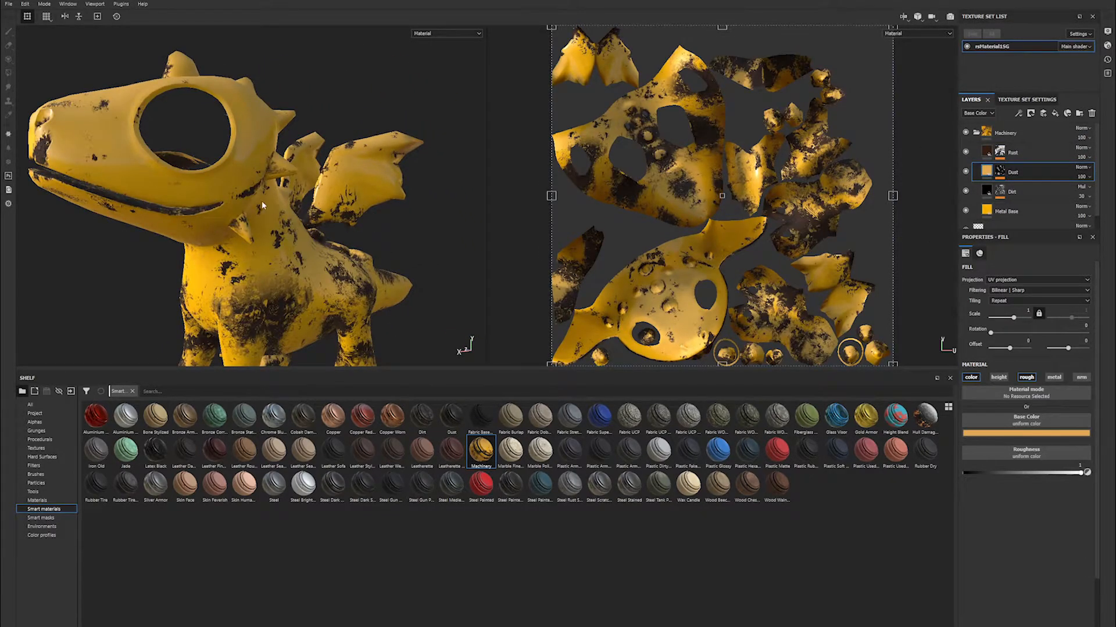
alt+drag(265, 206, 235, 206)
click(1038, 154)
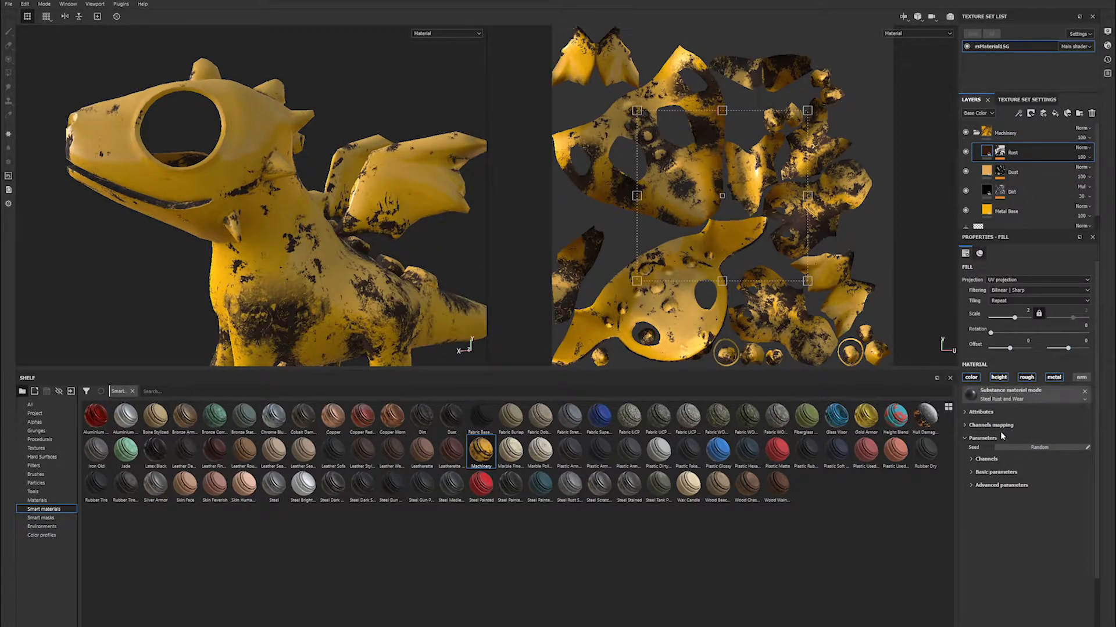
click(981, 412)
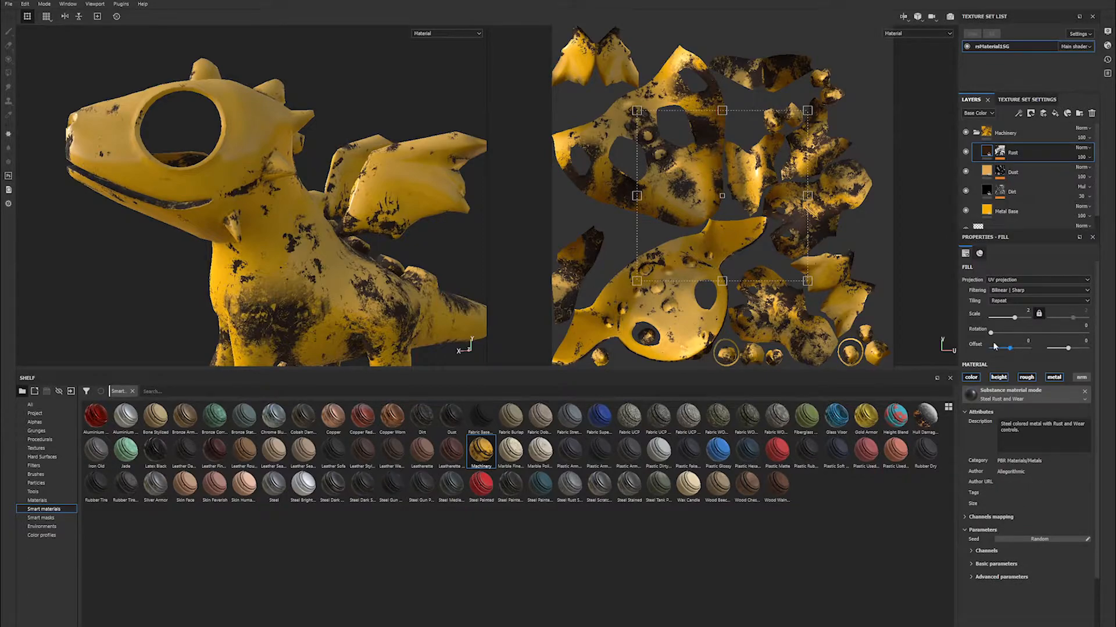
scroll(346, 227, down, 1)
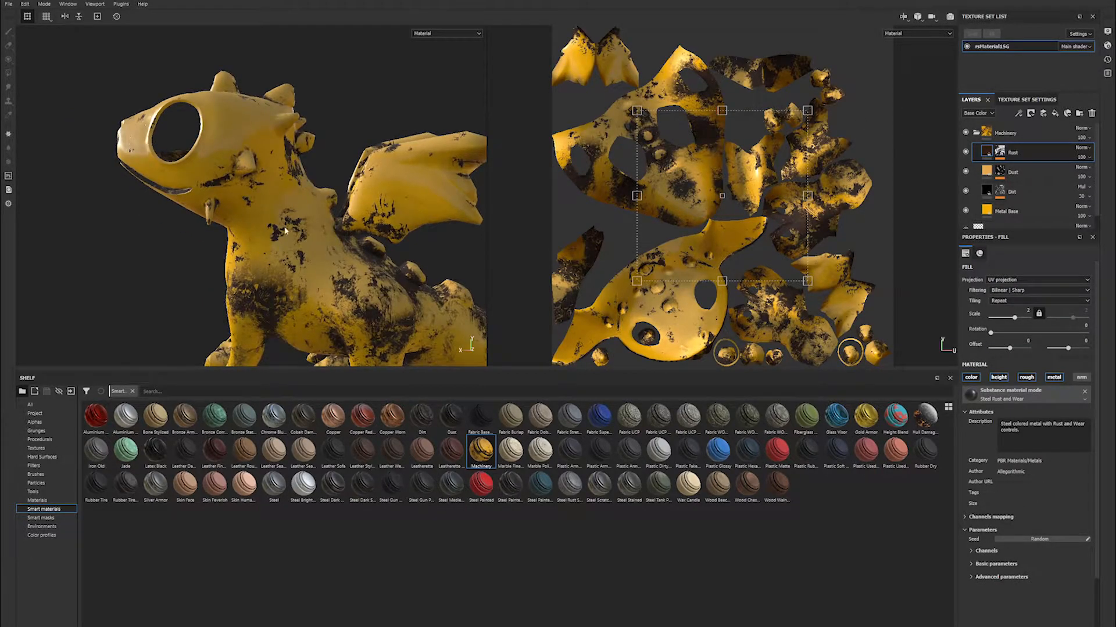
alt+middle_drag(273, 220, 276, 179)
scroll(279, 196, down, 1)
alt+drag(279, 196, 252, 169)
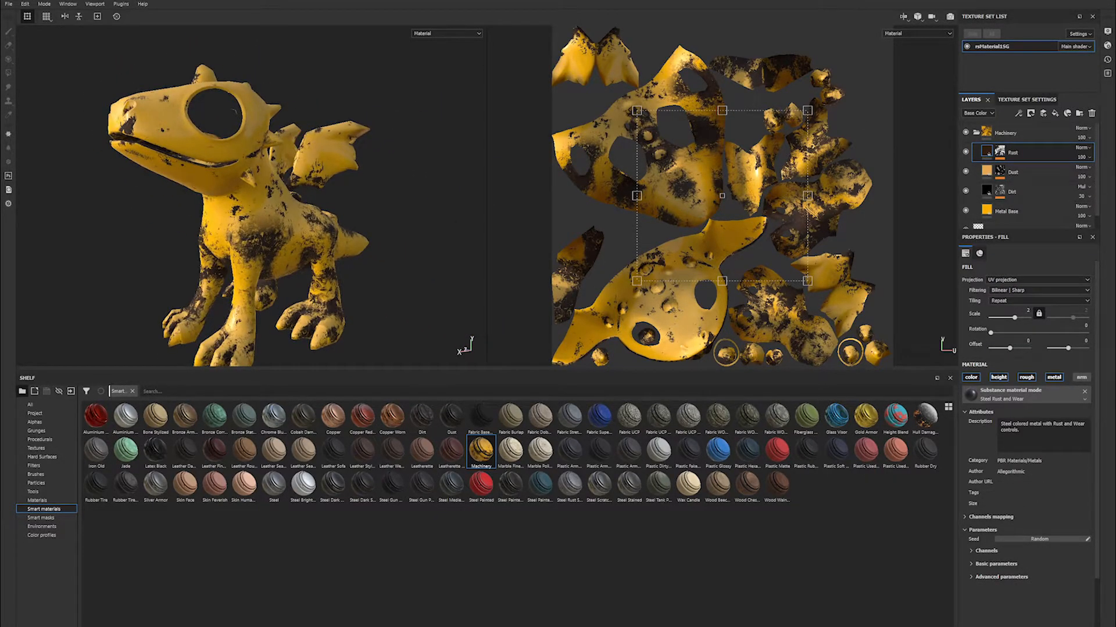
alt+drag(279, 192, 318, 189)
alt+drag(373, 239, 376, 208)
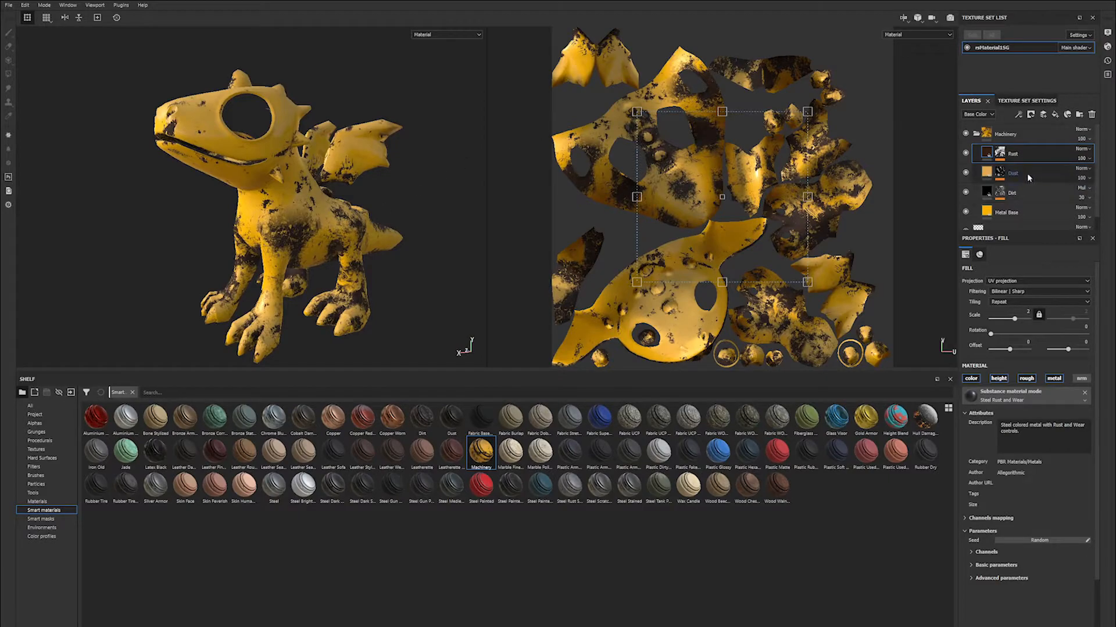
Collapse the Machinery folder and delete it from the layer stack.
click(976, 134)
click(1016, 135)
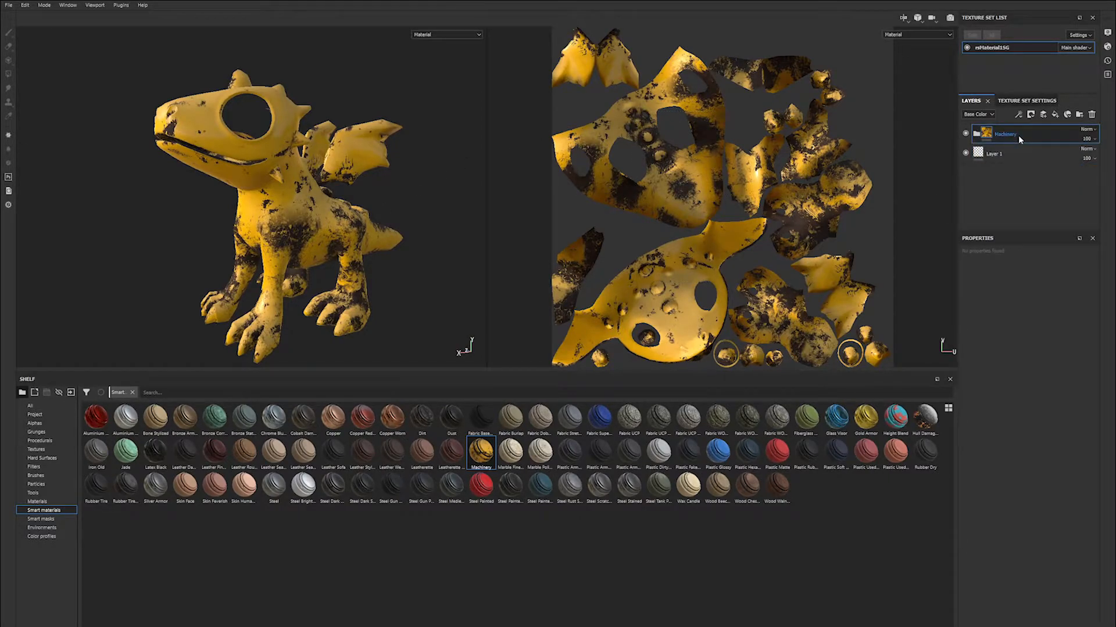
key(Delete)
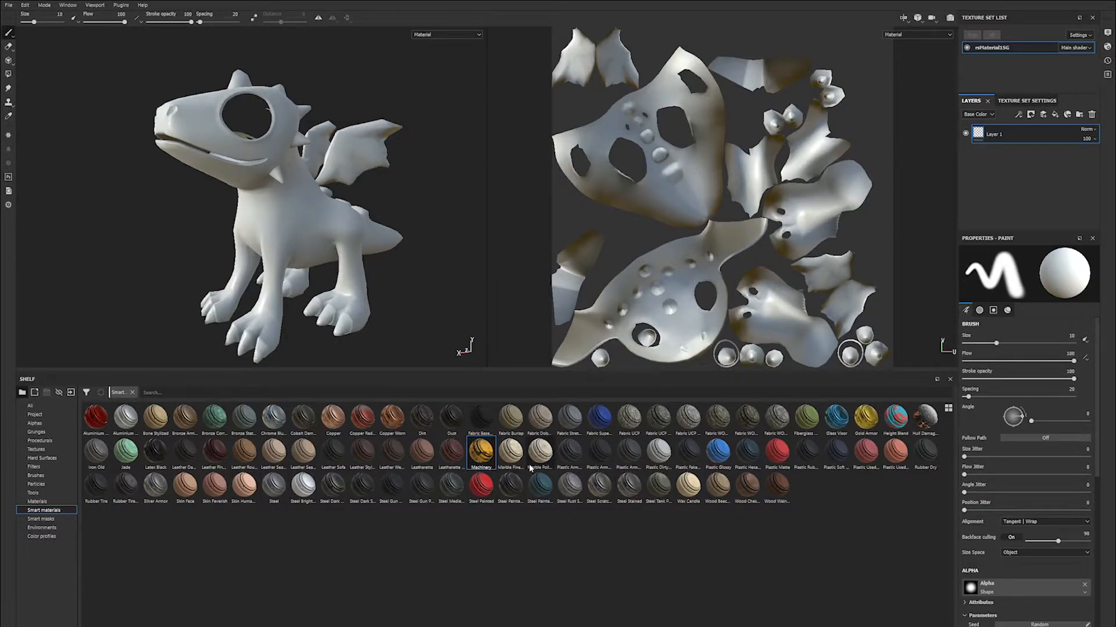
Apply the Plastic Glossy smart material to the dragon and inspect the surface up close and from several angles.
click(716, 453)
drag(719, 455, 288, 209)
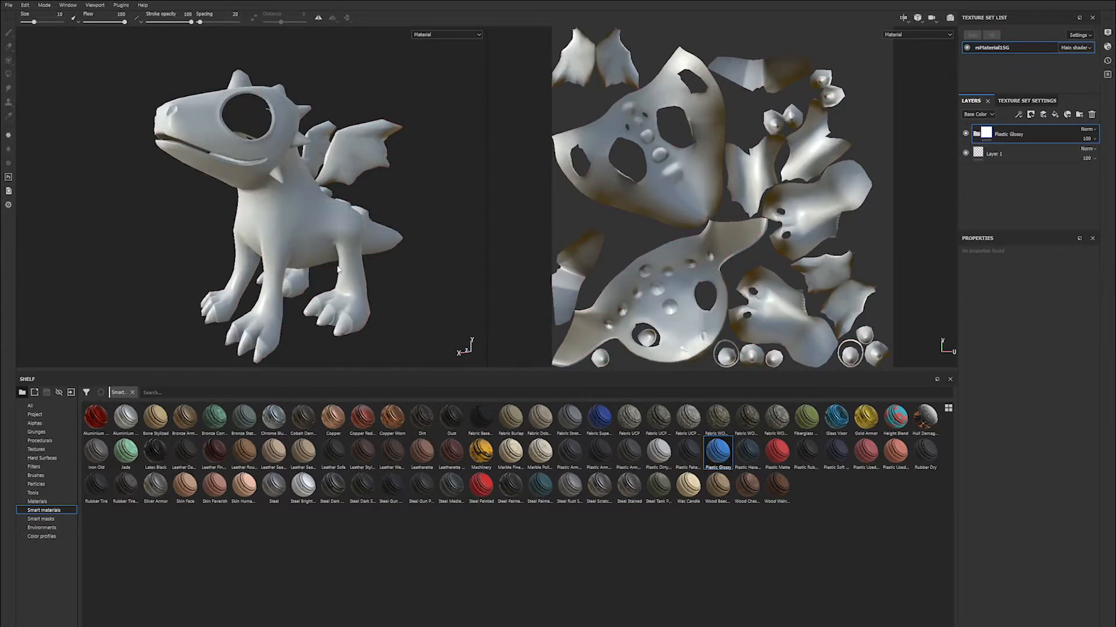
scroll(279, 161, up, 8)
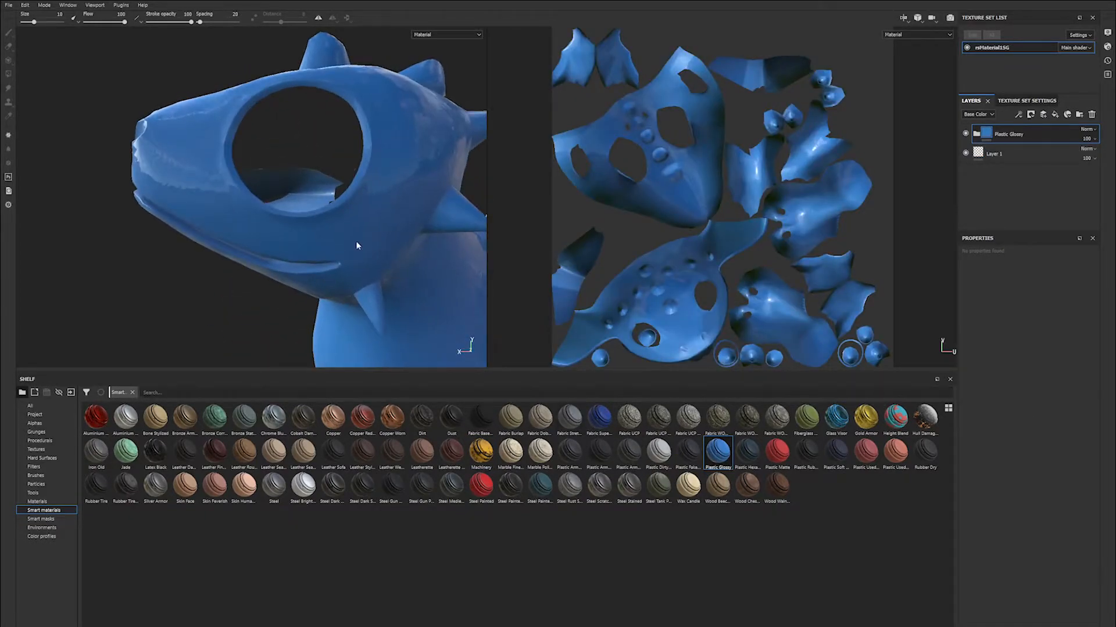
alt+drag(323, 303, 70, 229)
scroll(165, 286, down, 5)
alt+drag(209, 249, 135, 255)
alt+drag(244, 287, 537, 164)
scroll(269, 198, down, 3)
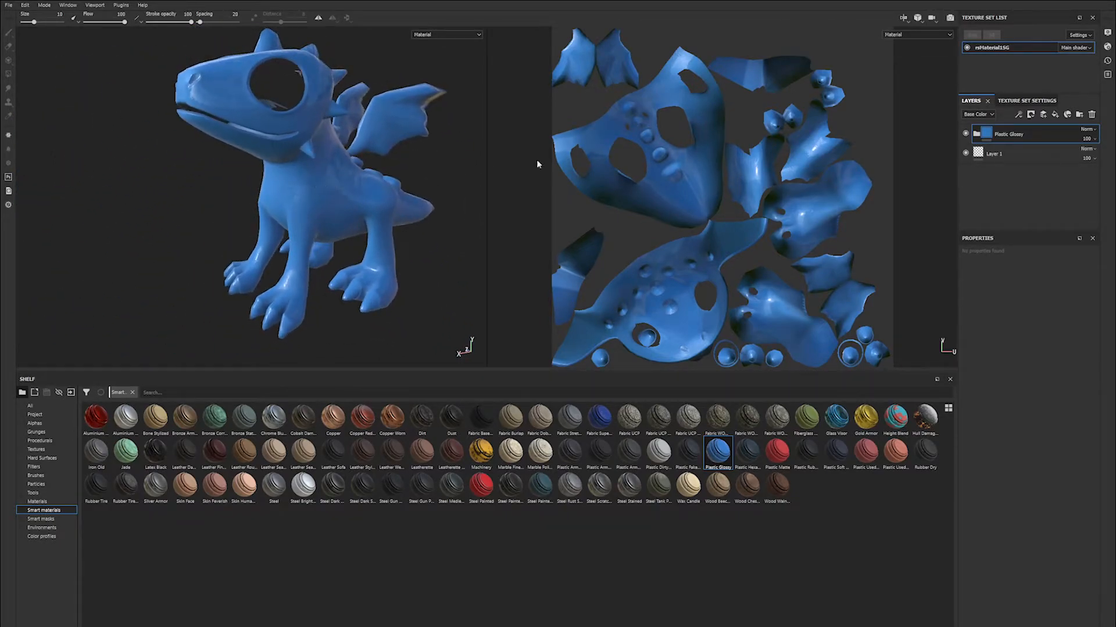
Expand the Plastic Glossy folder and try Plastic Base roughness values of about 0.39 and 0.13.
click(974, 132)
click(1037, 174)
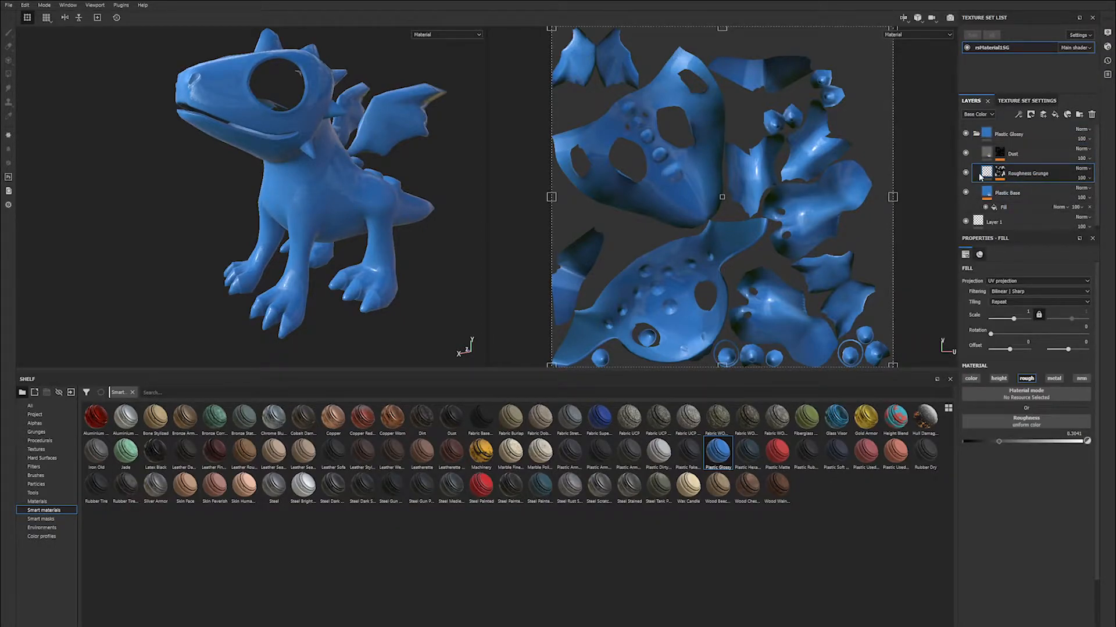
click(1023, 193)
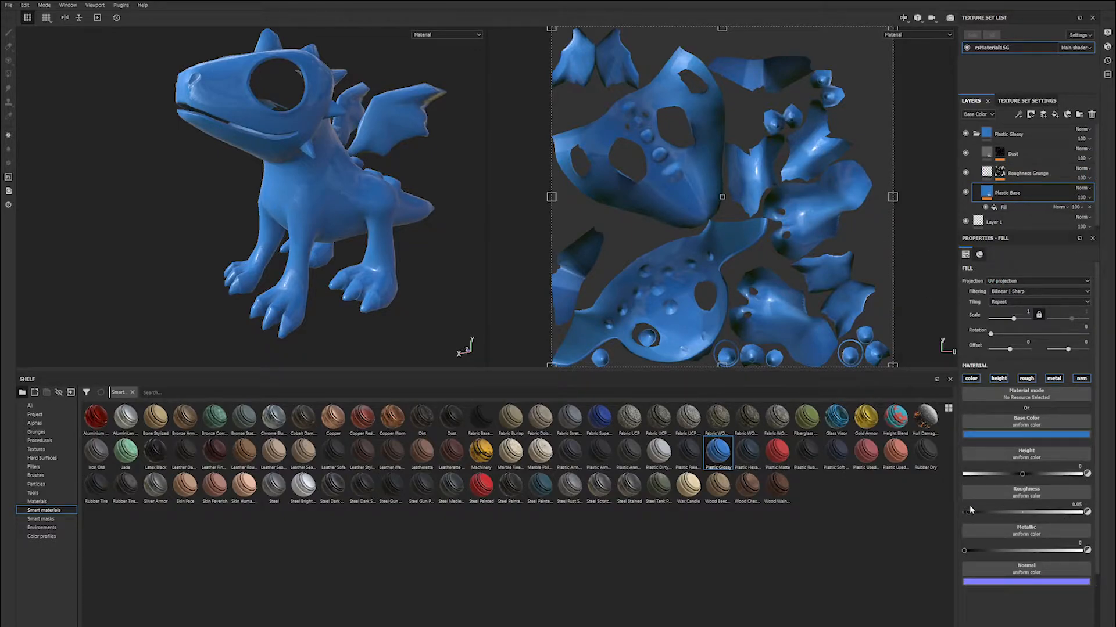
drag(965, 512, 1009, 512)
scroll(407, 197, up, 5)
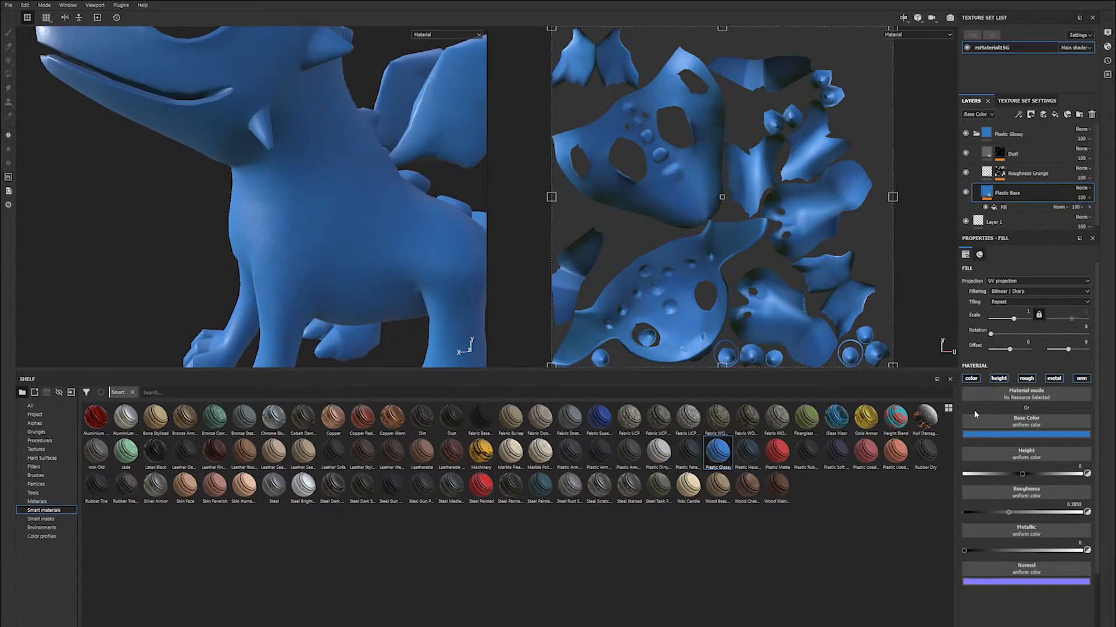
mouse_move(1003, 512)
mouse_down()
mouse_move(983, 515)
mouse_move(1061, 515)
mouse_move(986, 512)
mouse_up()
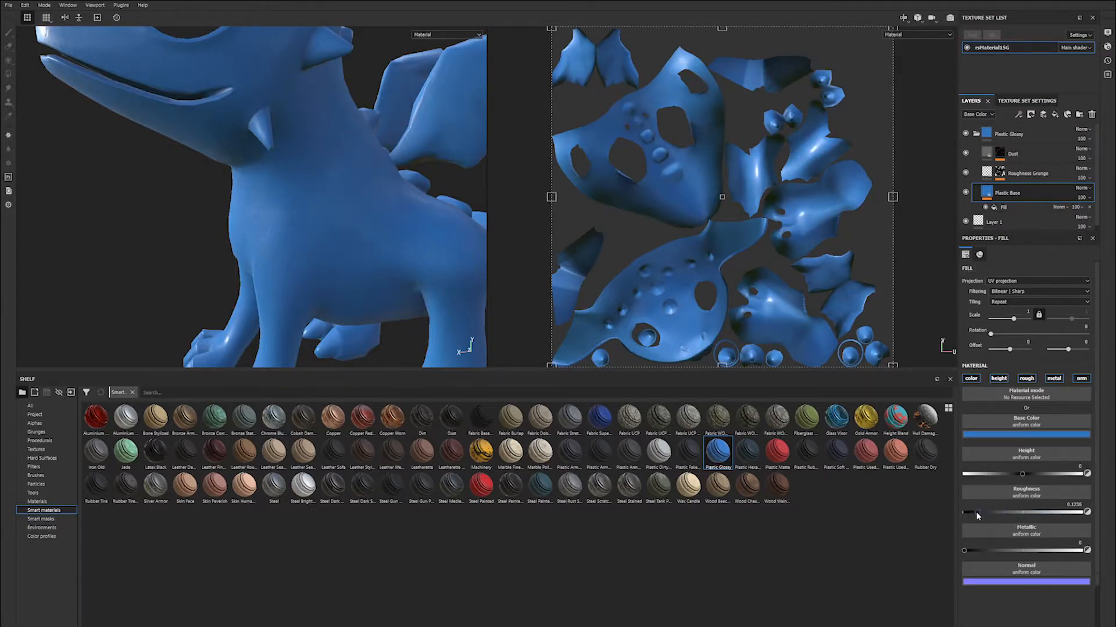
Rotate the environment lighting around the dragon and examine the reflections on its body and wings.
alt+drag(359, 156, 297, 182)
alt+right_drag(297, 181, 327, 146)
mouse_move(325, 93)
shift+right_down()
mouse_move(343, 97)
mouse_move(324, 91)
mouse_move(285, 107)
mouse_move(457, 129)
mouse_move(355, 144)
shift+right_up()
alt+drag(322, 137, 446, 160)
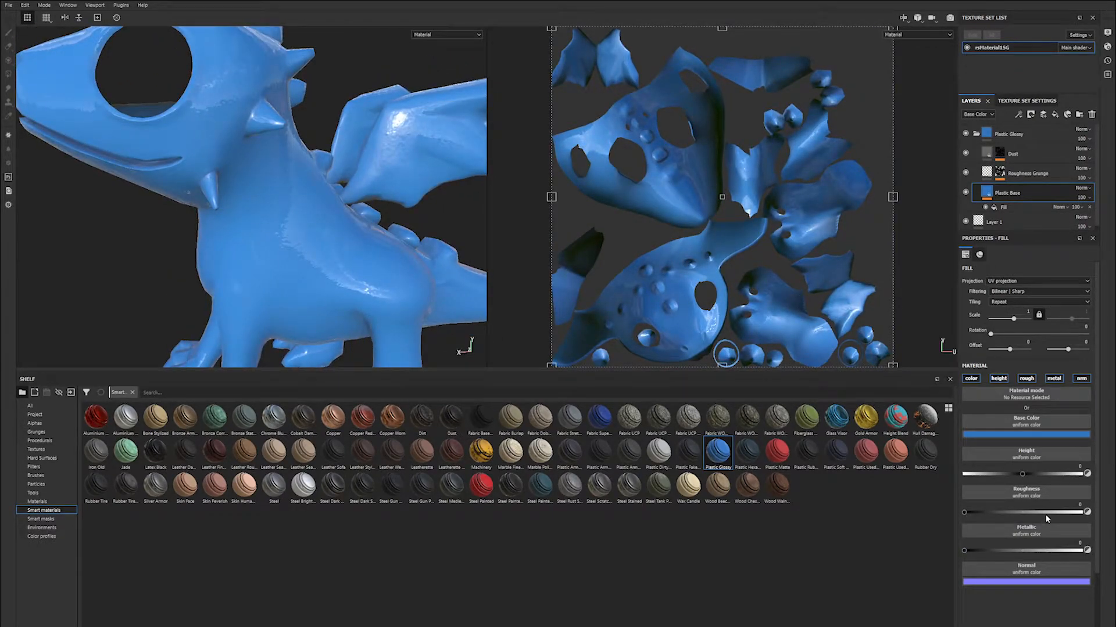
Set Plastic Base's roughness to about 0.40 and check the softer highlights under rotated lighting.
drag(964, 512, 1005, 515)
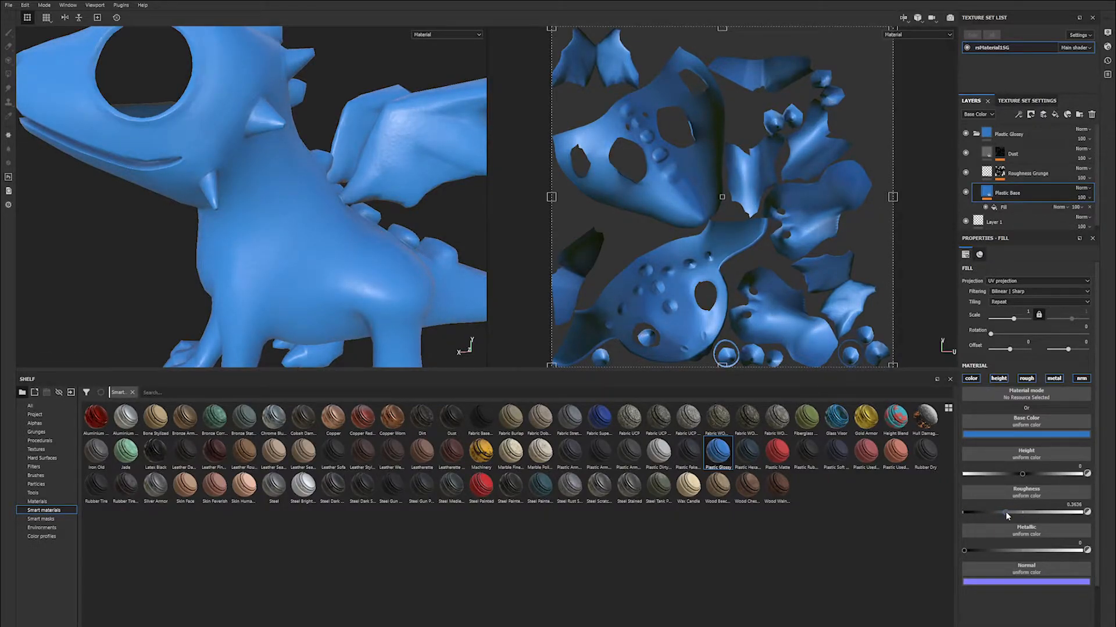
alt+drag(255, 231, 247, 192)
scroll(194, 186, down, 3)
mouse_move(184, 103)
shift+right_down()
mouse_move(224, 123)
mouse_move(164, 114)
mouse_move(181, 123)
shift+right_up()
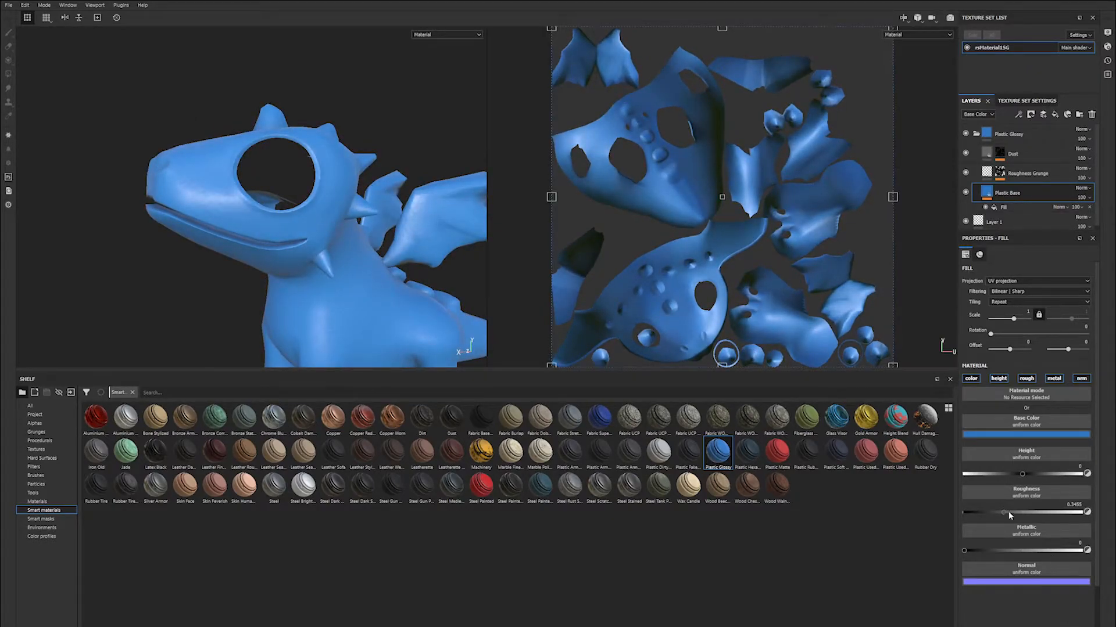
alt+drag(212, 139, 255, 175)
alt+middle_drag(255, 227, 265, 145)
scroll(256, 119, down, 1)
alt+drag(264, 145, 279, 135)
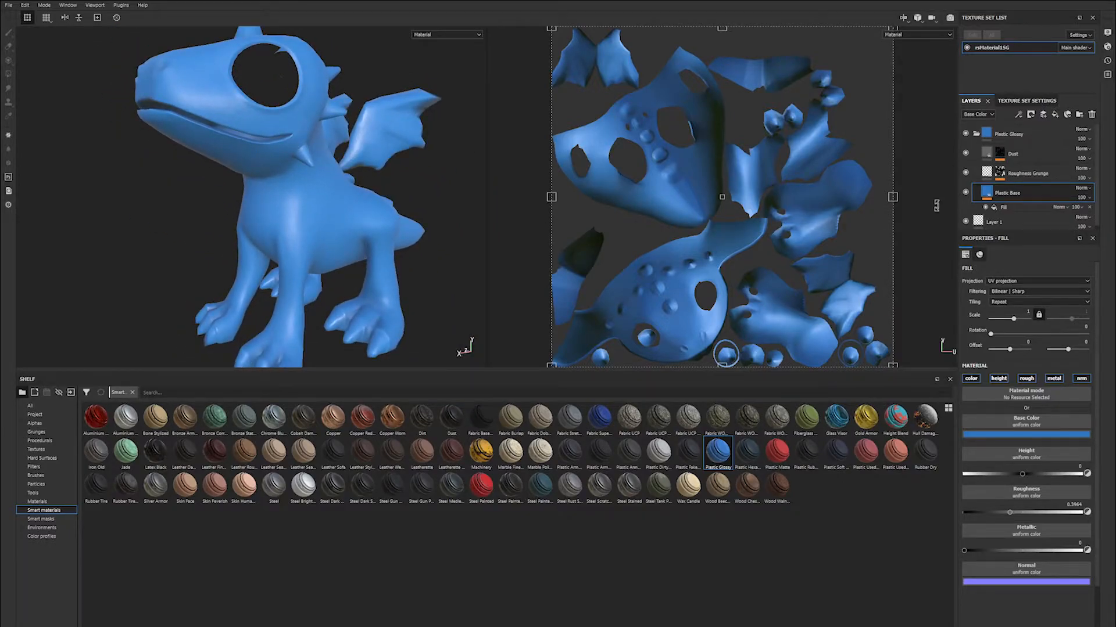
Look over the Roughness Grunge and Dust layers, and collapse the Plastic Glossy folder.
click(1028, 174)
alt+drag(372, 244, 410, 242)
click(996, 157)
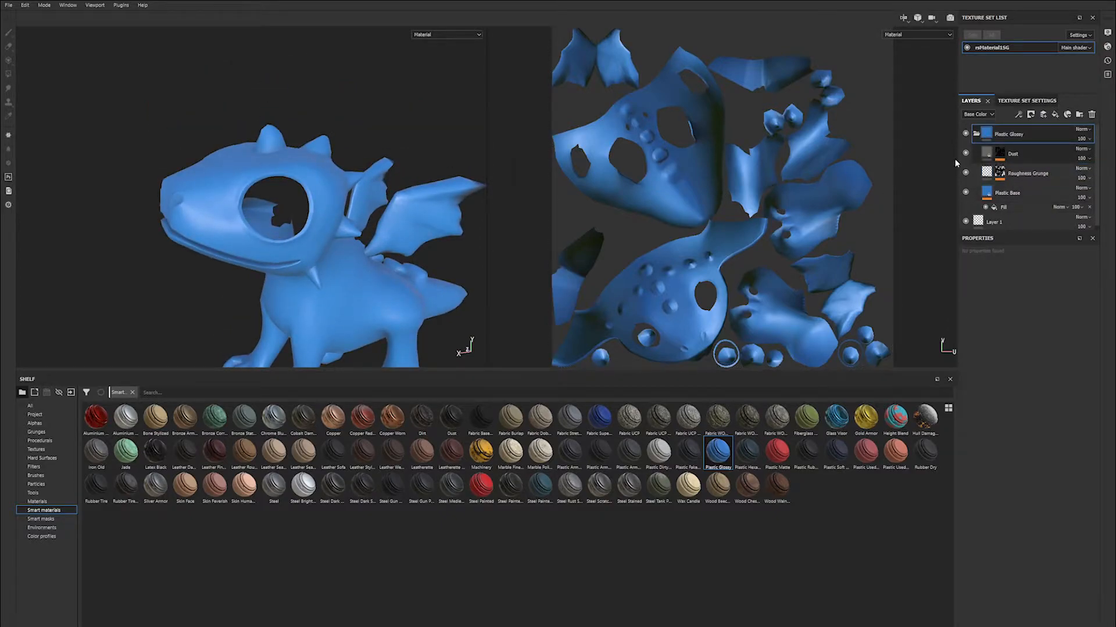
click(978, 137)
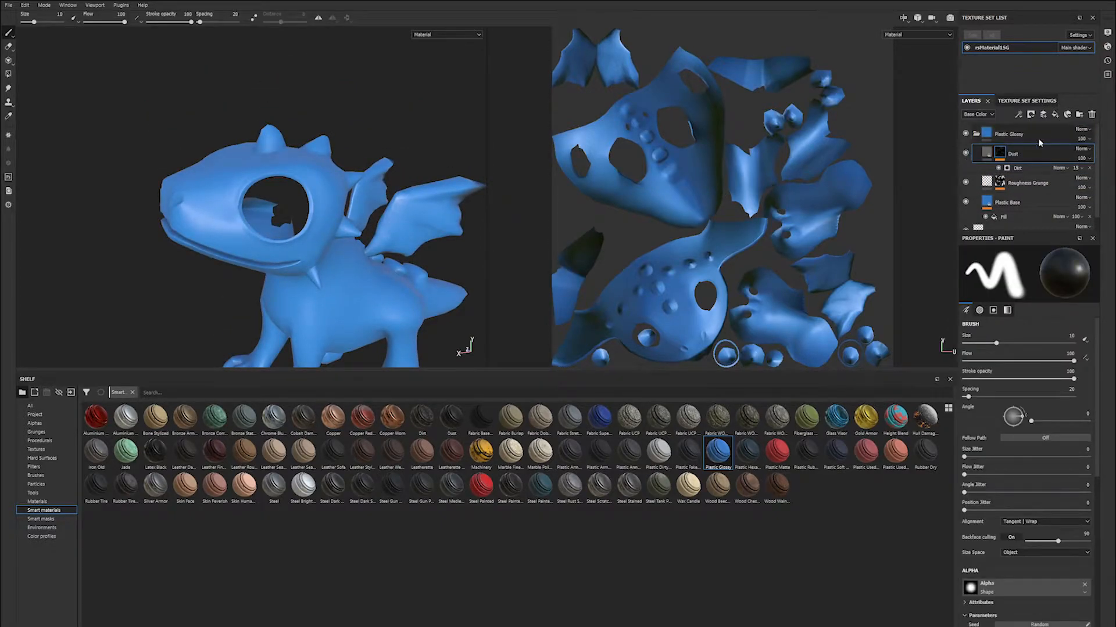
click(976, 136)
Frame the whole dragon and apply the Leatherette Damaged smart material to it.
alt+middle_drag(378, 270, 381, 211)
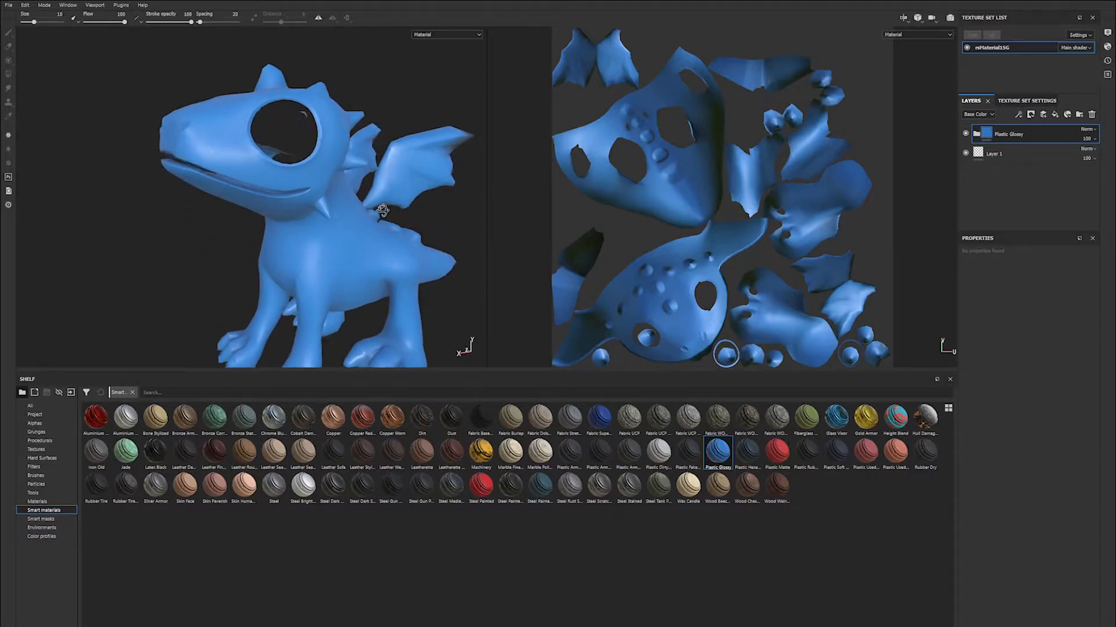
alt+right_drag(381, 211, 297, 200)
alt+drag(296, 199, 325, 226)
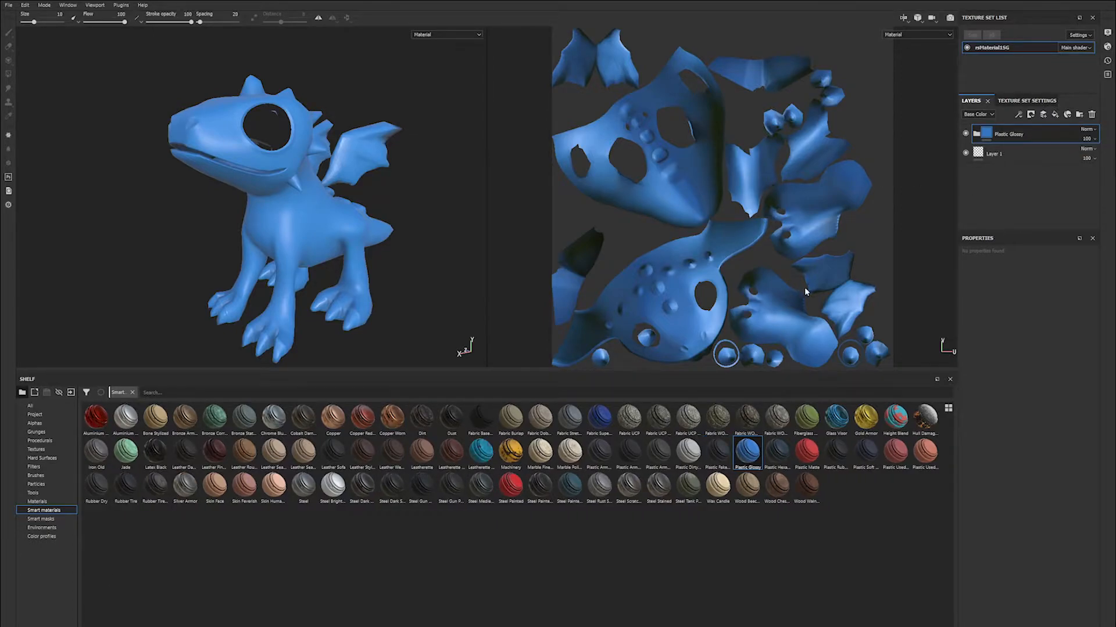
click(482, 458)
drag(483, 458, 327, 241)
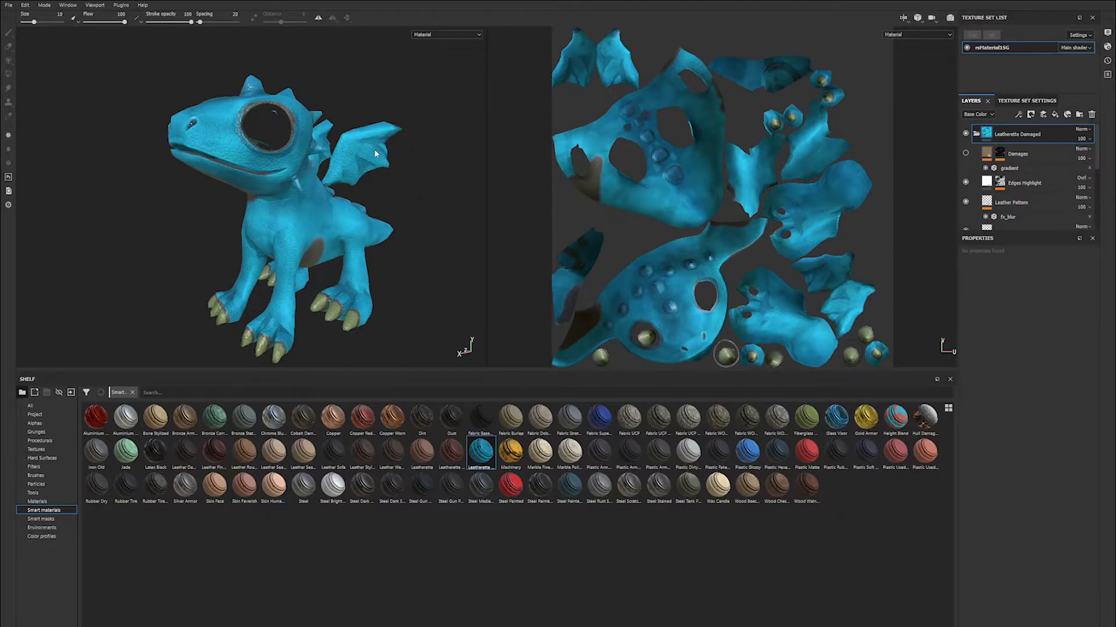
Inspect the leather pattern on the head, eye rim and underside of the jaw, and toggle the Damages layer's visibility.
alt+drag(277, 163, 218, 177)
alt+right_drag(219, 181, 253, 198)
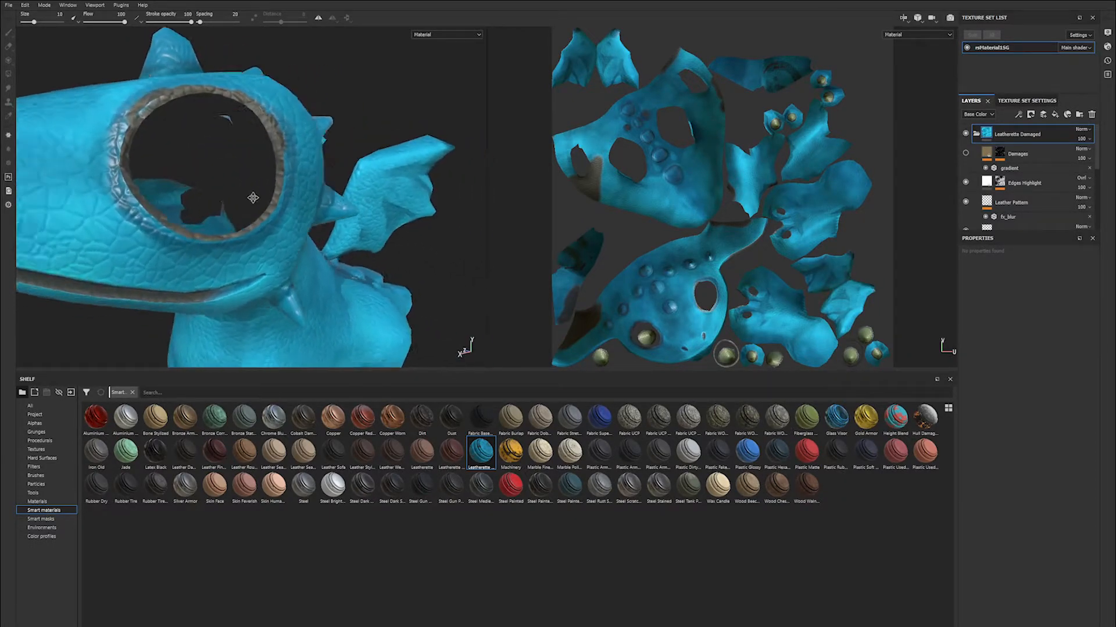
alt+drag(253, 198, 209, 131)
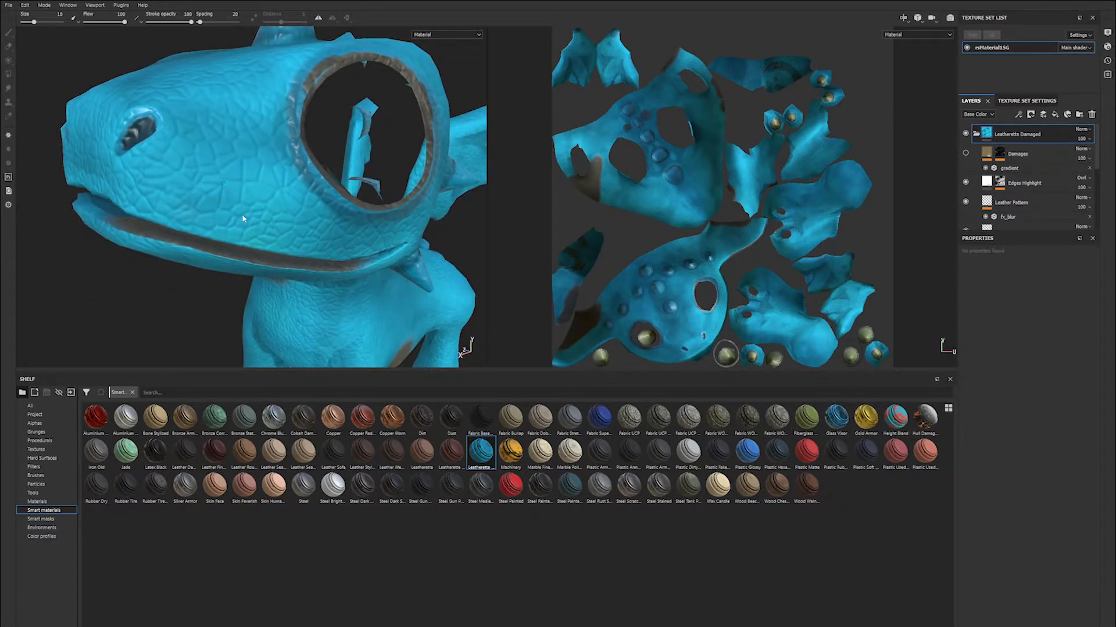
alt+drag(344, 249, 204, 92)
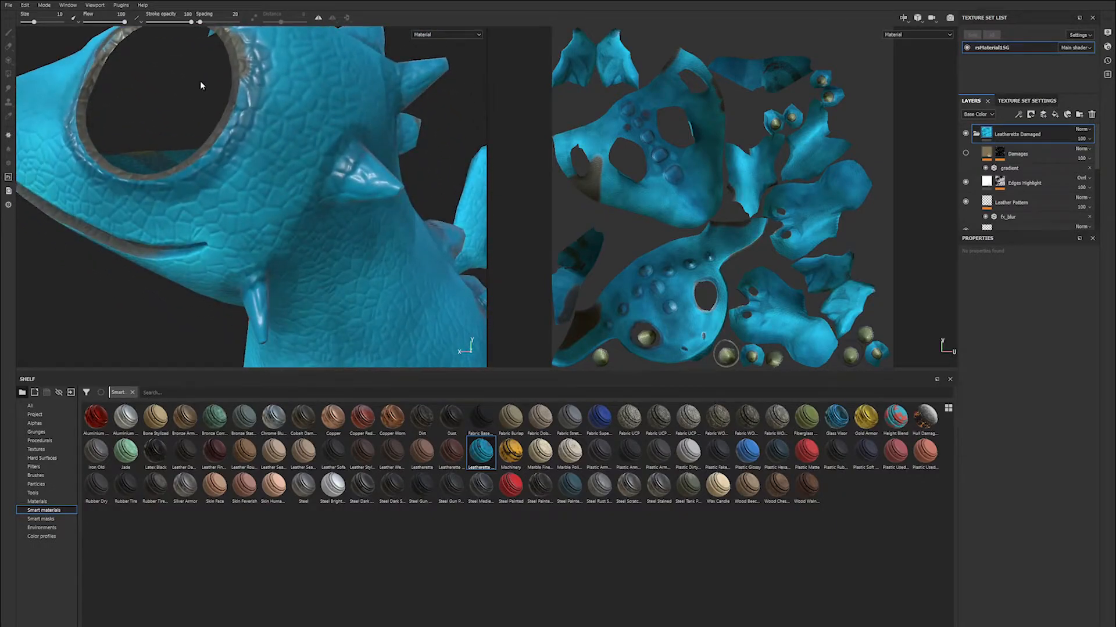
alt+drag(320, 237, 206, 234)
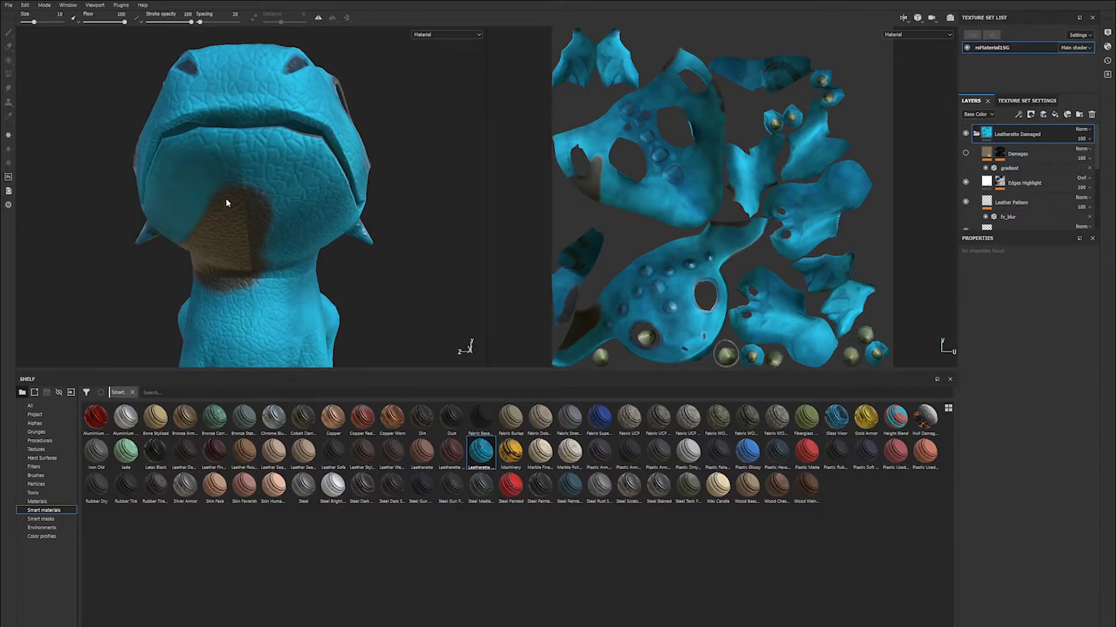
alt+drag(182, 188, 285, 192)
alt+drag(197, 231, 276, 161)
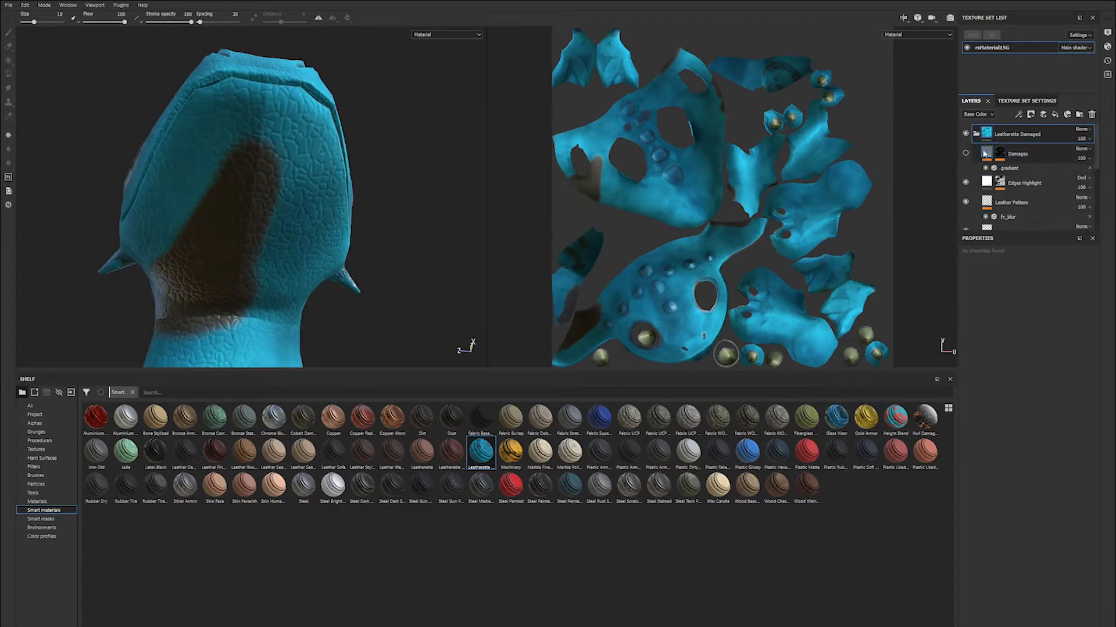
click(966, 153)
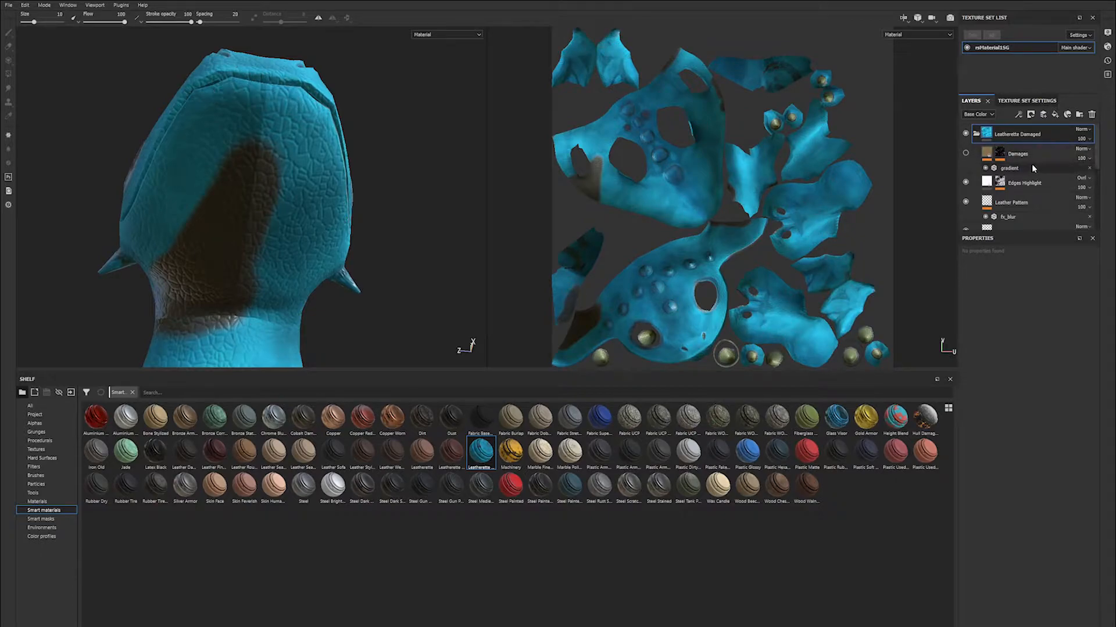
Look over the Leather Pattern and the paint layers beneath it, and hide Layer 2 and Layer 1 to check what they contribute.
click(1036, 202)
scroll(1028, 209, down, 1)
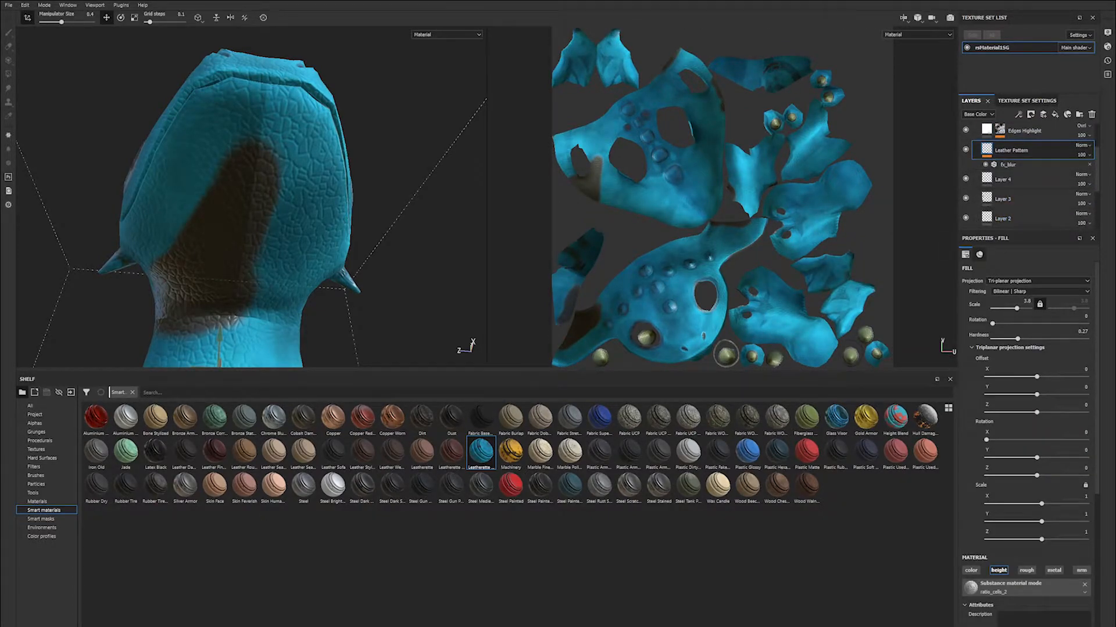
click(1008, 181)
scroll(1023, 204, down, 3)
click(1032, 160)
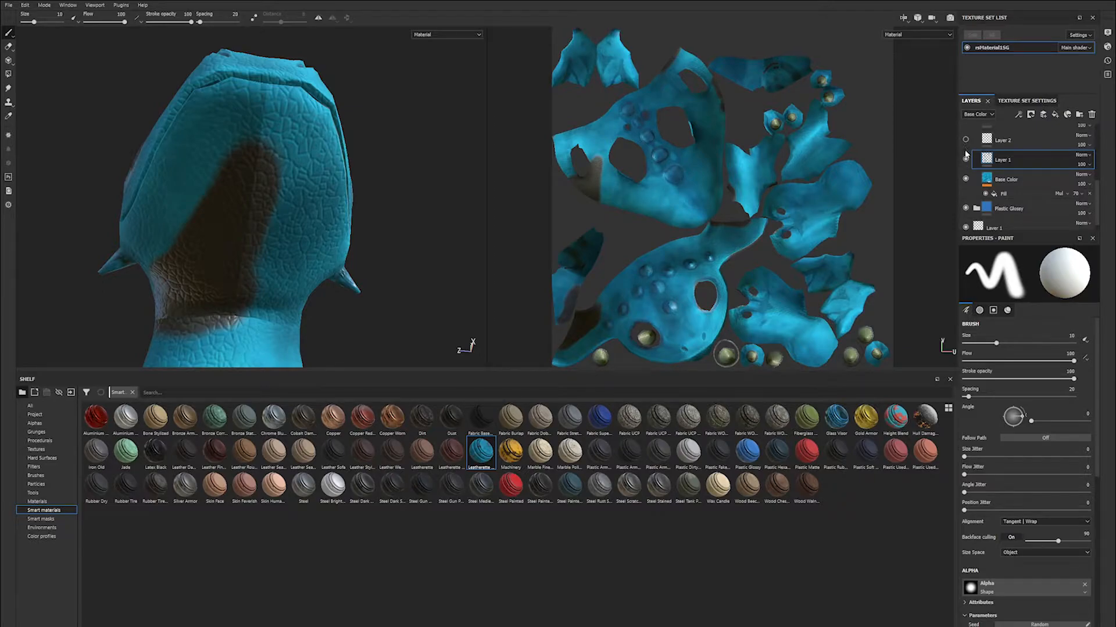
click(967, 148)
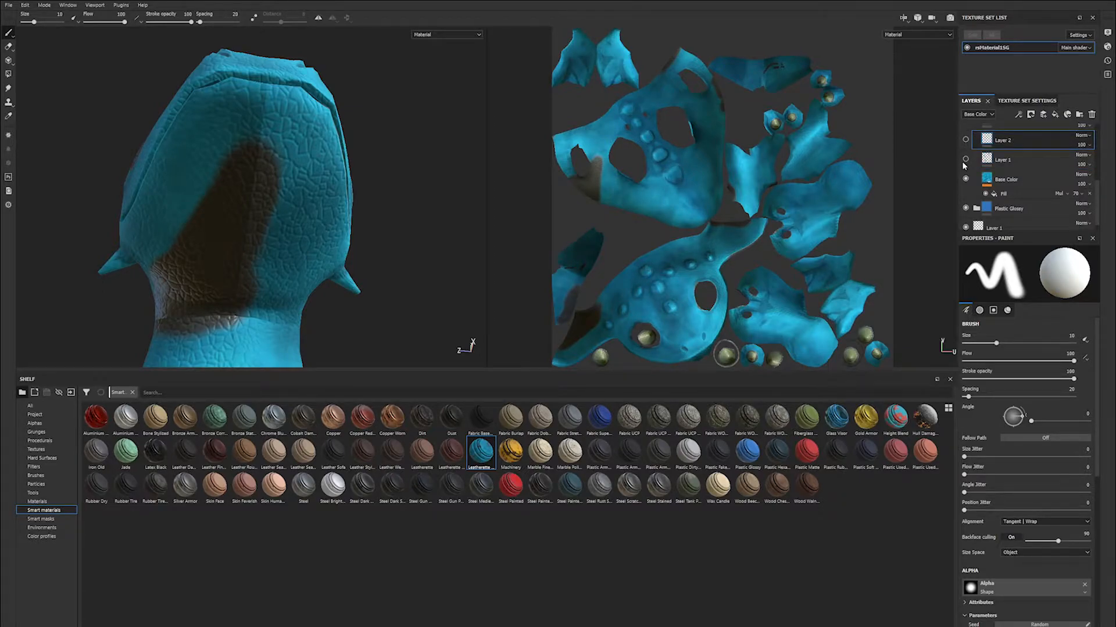
Toggle Layer 3's visibility to compare the brown patches under the jaw and on the belly.
scroll(976, 174, up, 1)
click(967, 146)
click(966, 147)
click(969, 148)
click(967, 147)
click(966, 146)
alt+drag(272, 204, 357, 113)
click(967, 146)
click(966, 147)
alt+drag(131, 329, 298, 217)
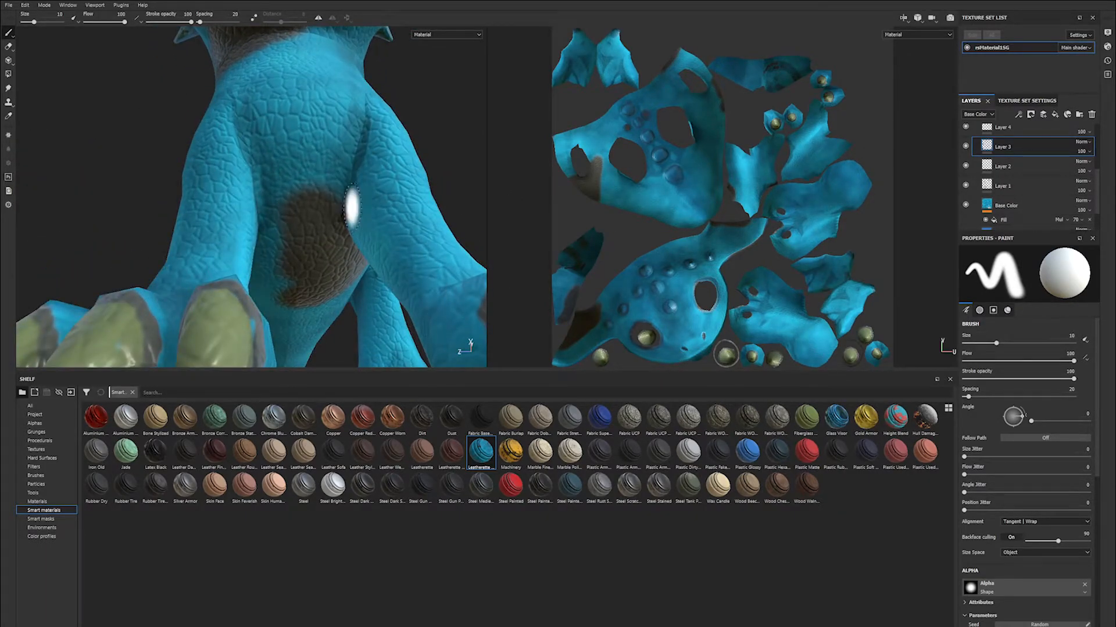
Use the Eraser on Layer 3 to remove the brown patch from the dragon's belly.
click(8, 47)
click(8, 33)
key(e)
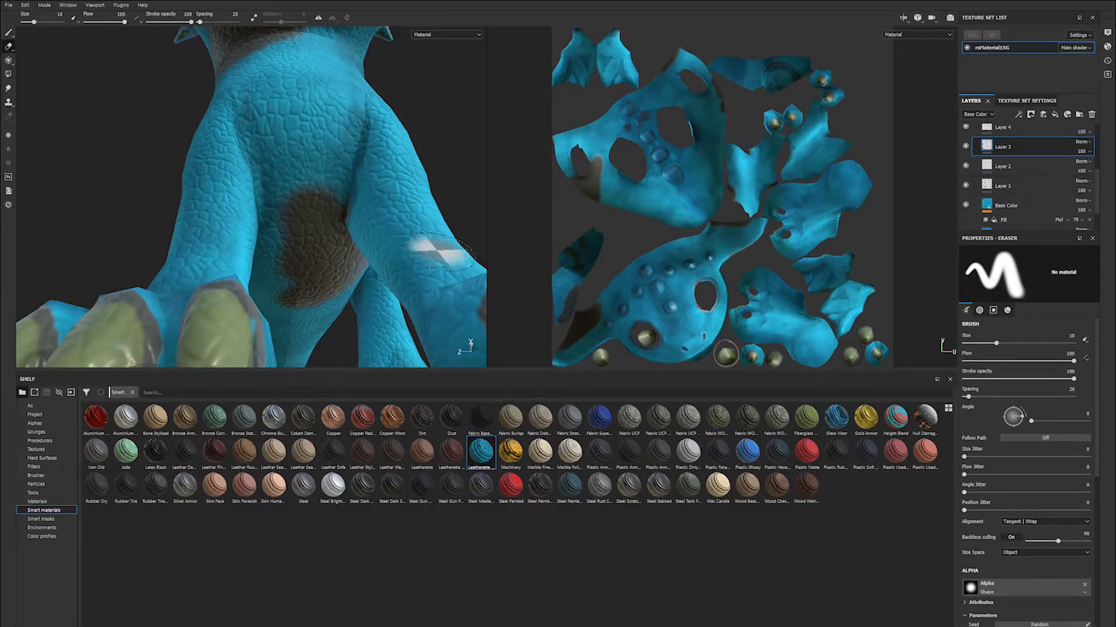
alt+drag(325, 238, 289, 298)
mouse_move(339, 258)
alt+mouse_down()
mouse_move(325, 279)
mouse_move(340, 273)
mouse_move(325, 273)
mouse_move(267, 215)
mouse_move(277, 166)
mouse_move(274, 192)
mouse_move(294, 186)
mouse_move(302, 209)
mouse_move(194, 204)
mouse_move(244, 214)
mouse_move(347, 206)
mouse_move(343, 264)
mouse_move(224, 217)
mouse_move(266, 251)
mouse_move(223, 229)
alt+mouse_up()
alt+drag(156, 266, 186, 303)
Erase the brown patch under the jaw from Layer 3 and check the cleaned areas on the whole dragon.
alt+drag(223, 237, 219, 142)
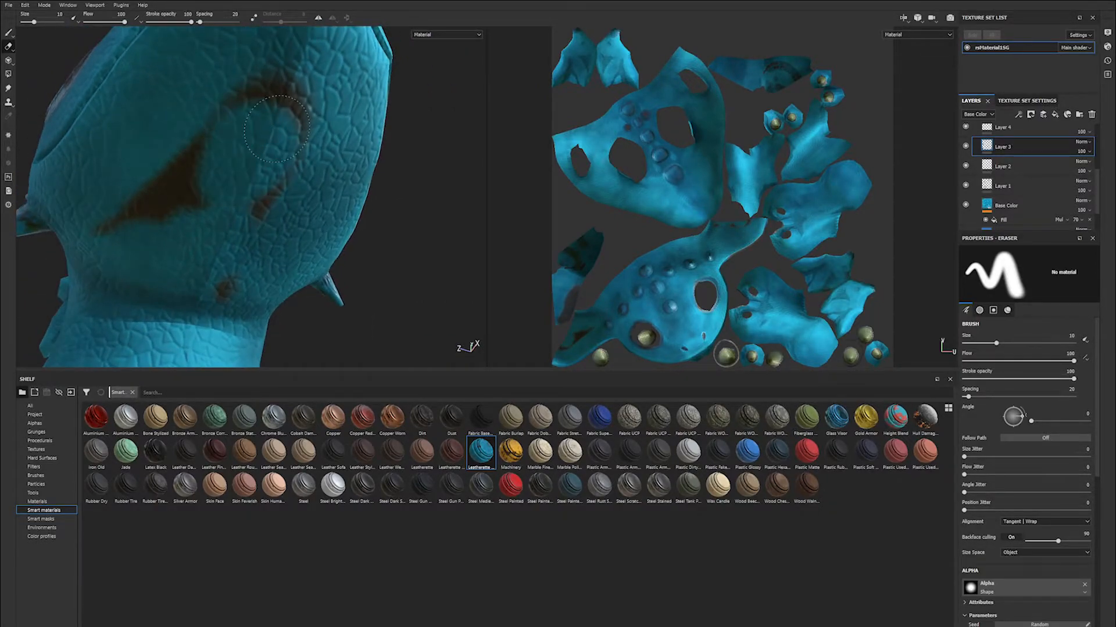
alt+drag(226, 285, 269, 183)
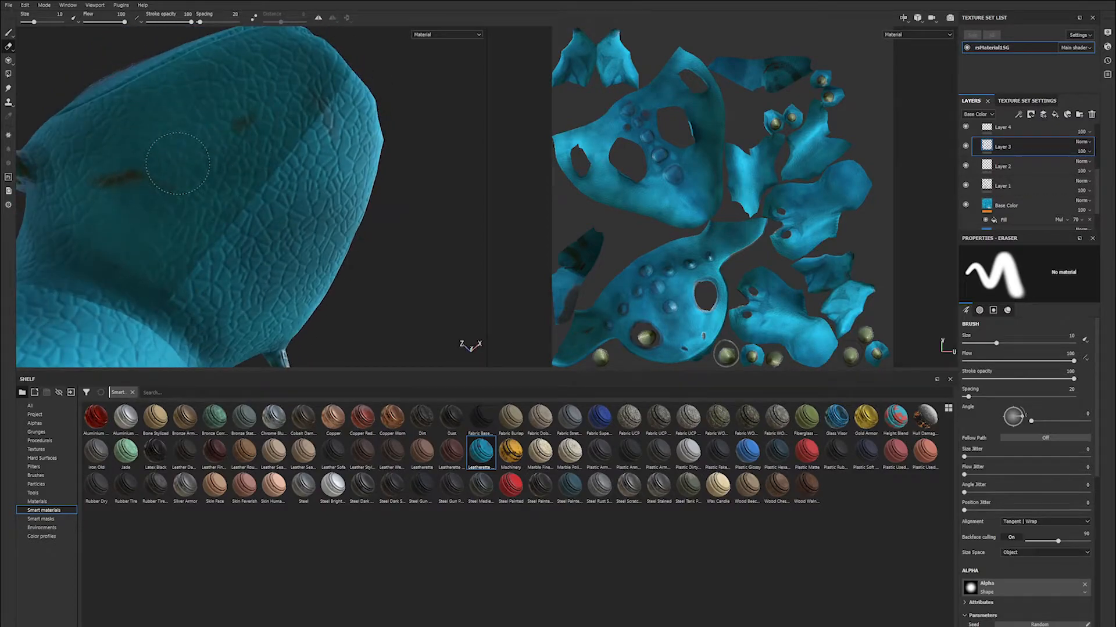
alt+drag(259, 114, 256, 165)
alt+drag(262, 273, 162, 238)
mouse_move(43, 230)
alt+mouse_down()
mouse_move(291, 202)
mouse_move(244, 210)
alt+mouse_up()
mouse_move(129, 187)
mouse_down()
mouse_move(258, 199)
mouse_move(161, 167)
mouse_move(416, 236)
mouse_move(204, 212)
mouse_move(296, 227)
mouse_up()
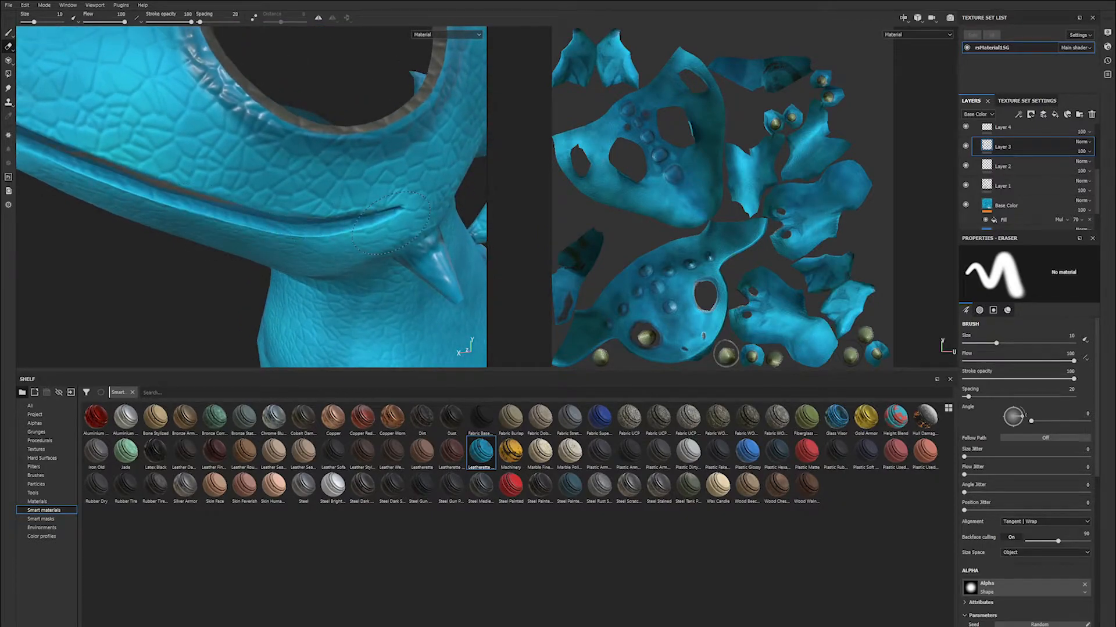
alt+right_drag(297, 228, 134, 209)
alt+drag(134, 210, 229, 215)
alt+right_drag(229, 215, 96, 196)
alt+drag(97, 197, 221, 199)
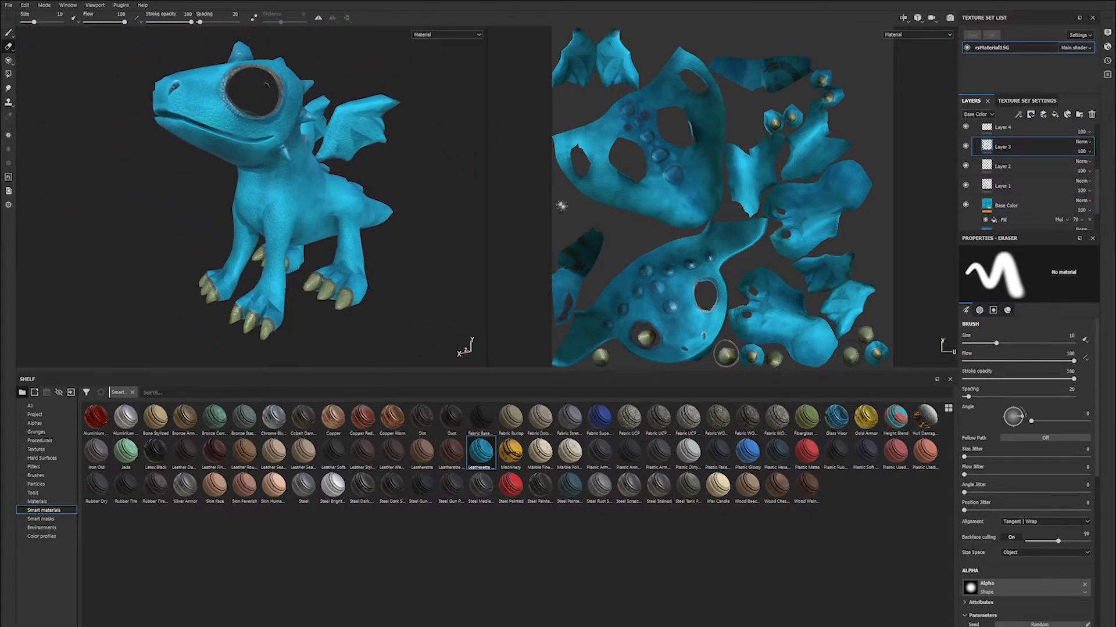
Rename Layer 3 as Additionals and collapse the Leatherette Damaged folder.
scroll(1022, 165, up, 2)
double_click(1017, 198)
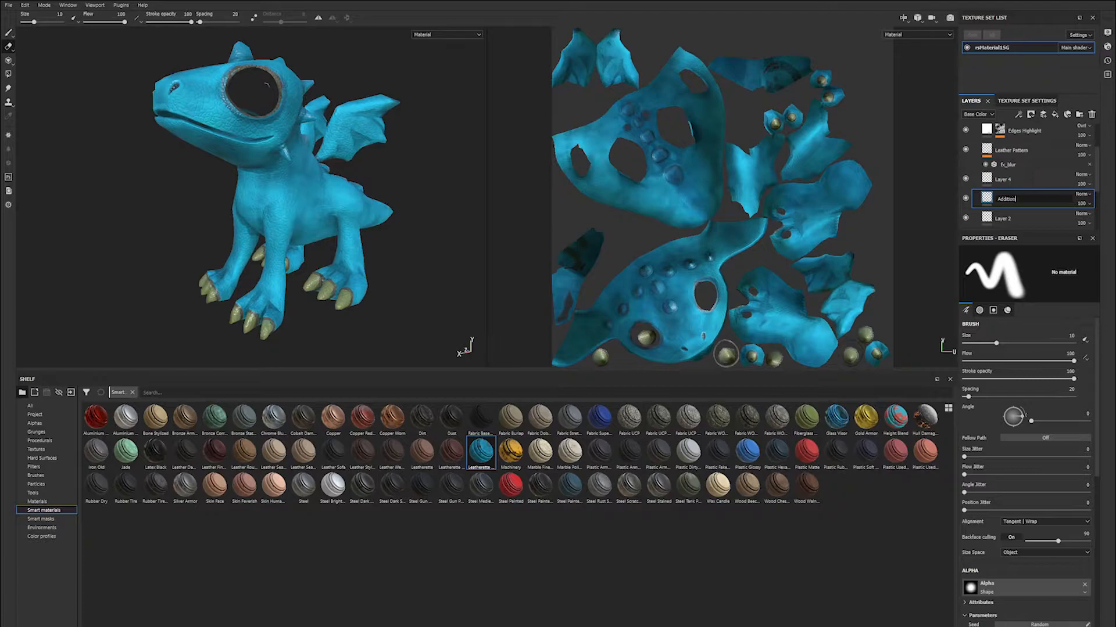
text(ls)
key(Return)
alt+middle_drag(247, 199, 269, 208)
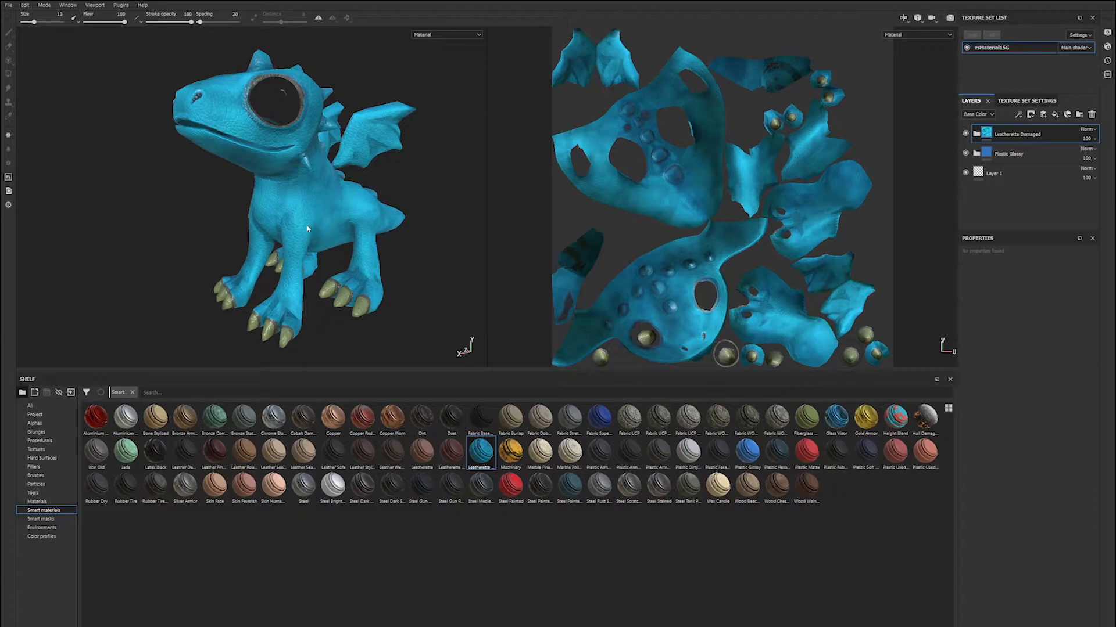
Inspect the leather surface on the eye rim, head spikes, neck and wing, and on the dragon as a whole.
alt+drag(327, 201, 342, 218)
alt+right_drag(355, 148, 469, 282)
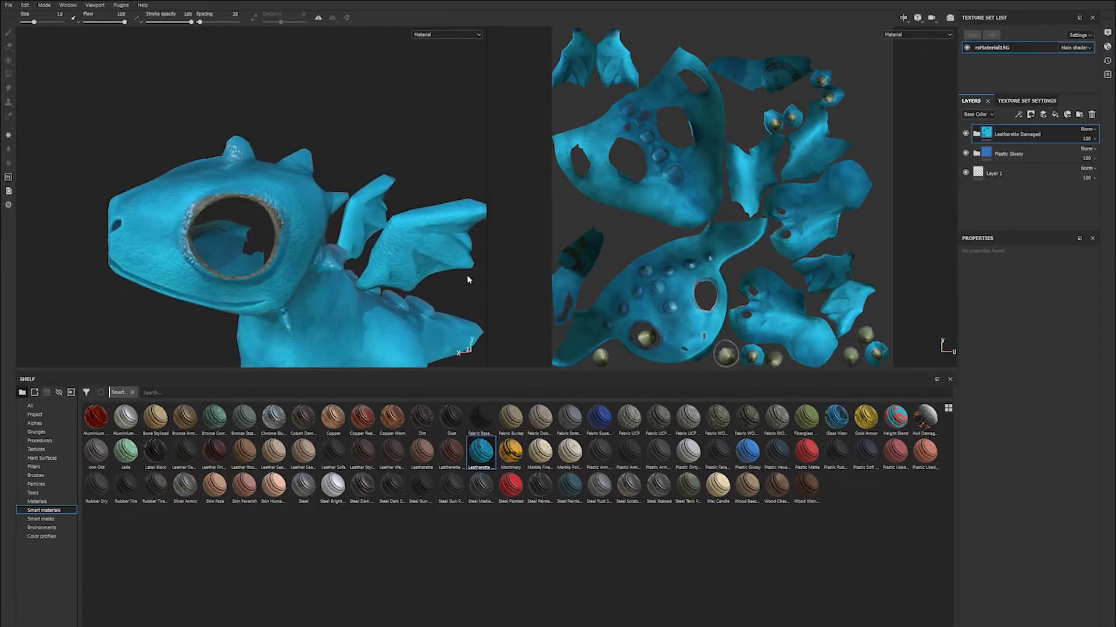
alt+right_drag(291, 145, 370, 212)
alt+middle_drag(342, 90, 337, 173)
alt+right_drag(337, 172, 257, 166)
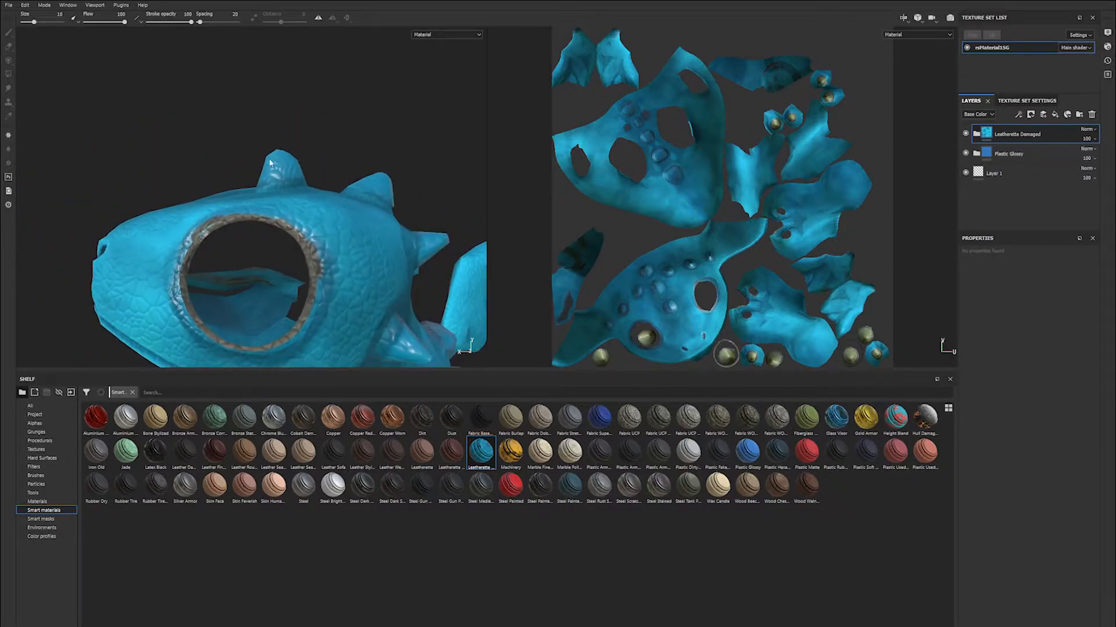
alt+drag(366, 190, 197, 131)
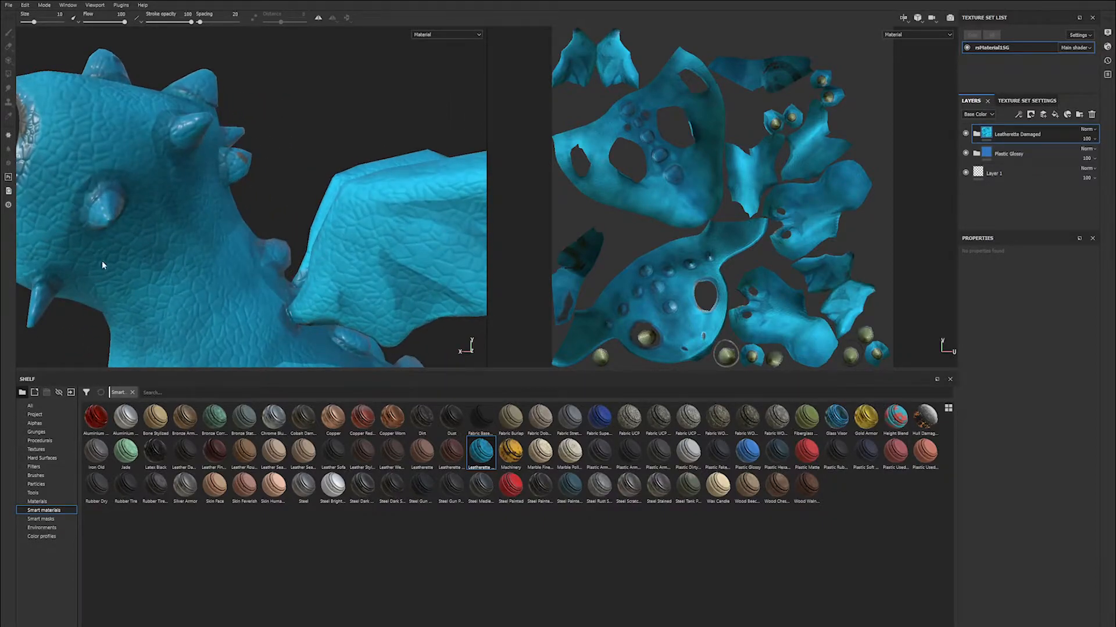
alt+drag(102, 265, 214, 216)
alt+middle_drag(389, 212, 347, 205)
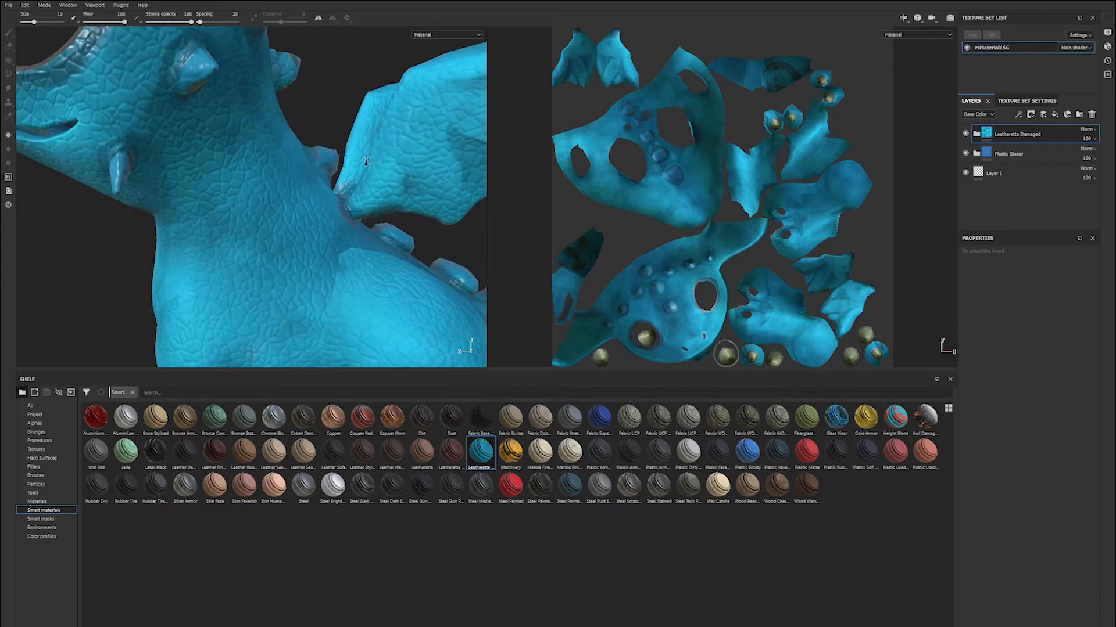
alt+right_drag(347, 204, 269, 138)
alt+drag(268, 138, 247, 80)
alt+right_drag(259, 121, 274, 197)
alt+middle_drag(391, 165, 286, 188)
alt+right_drag(287, 188, 239, 162)
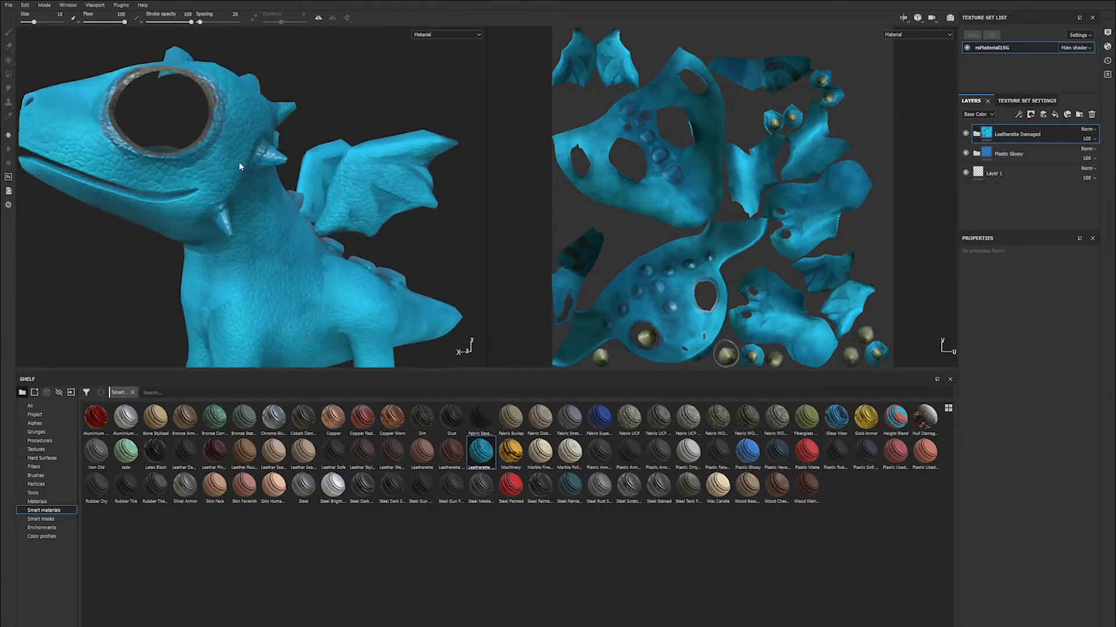
alt+middle_drag(239, 161, 365, 199)
alt+drag(354, 192, 401, 294)
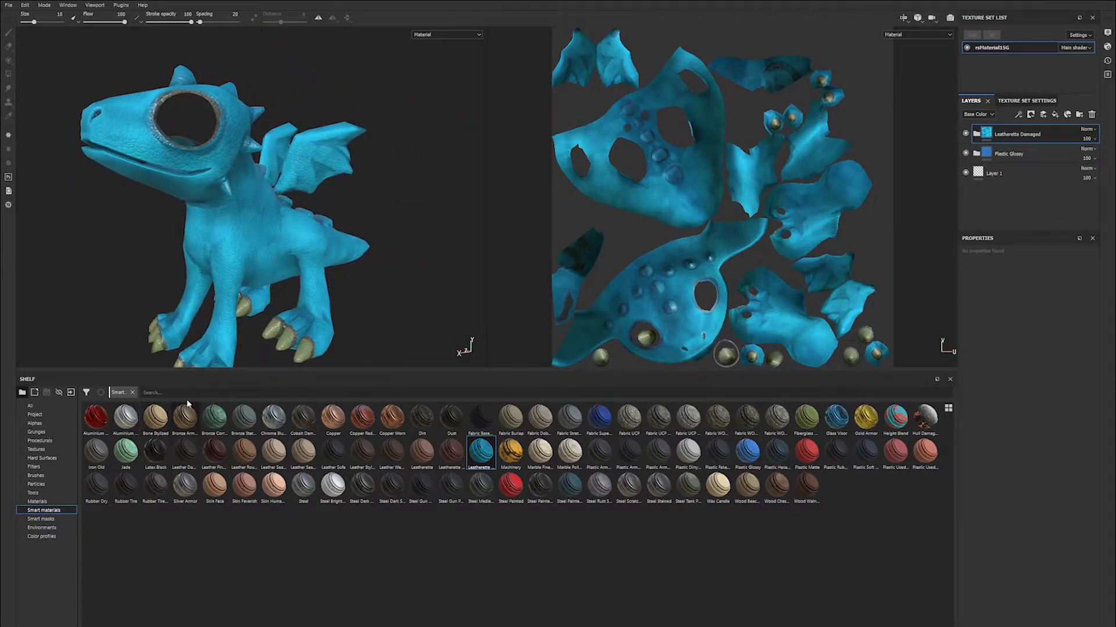
Find the Plastic Dirty Scratched smart material, apply it to the dragon and add a black mask to its folder.
text(plastic)
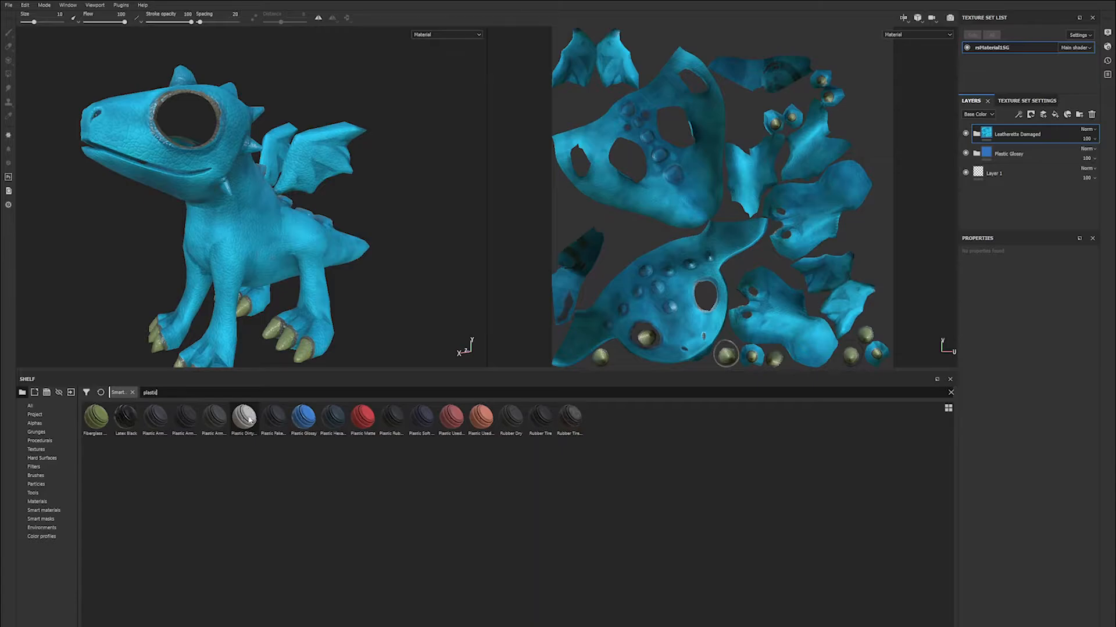
drag(244, 418, 226, 223)
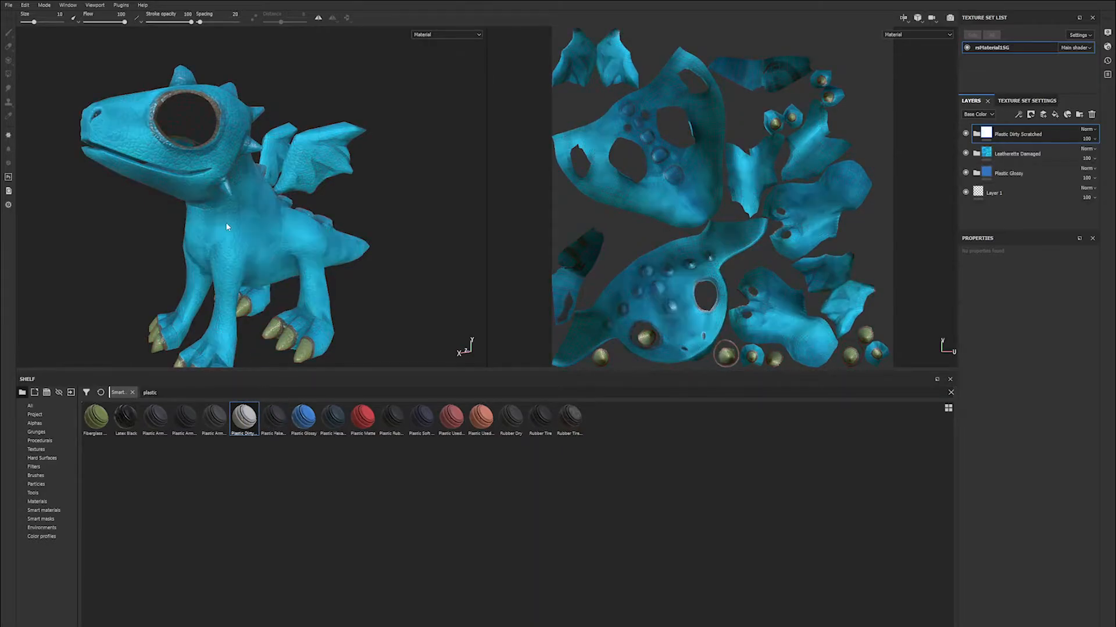
alt+drag(306, 175, 287, 126)
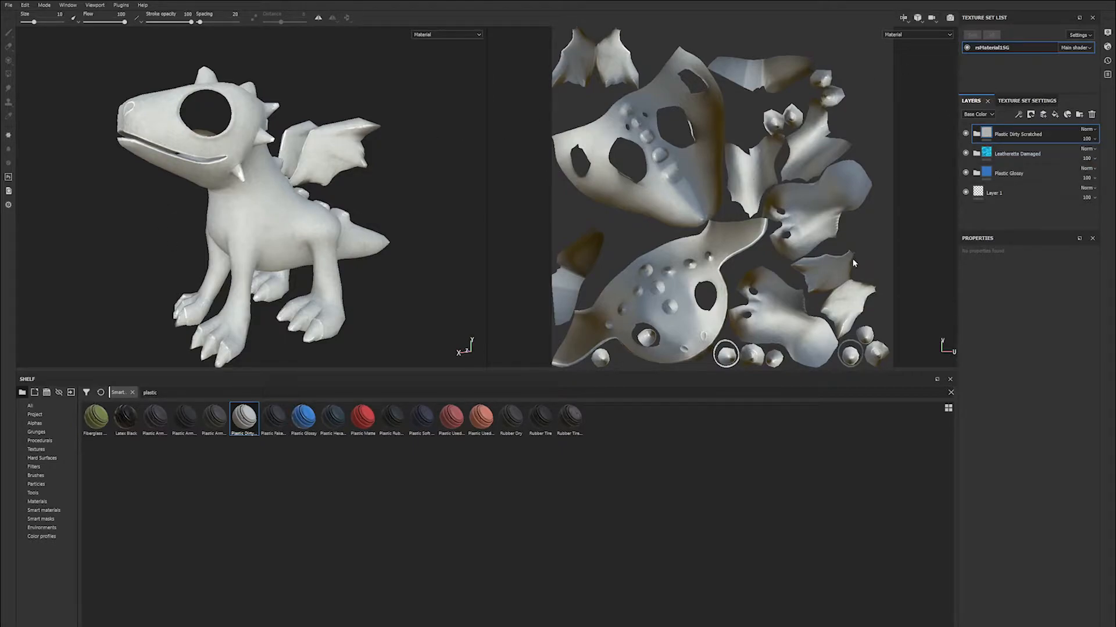
right_click(1059, 134)
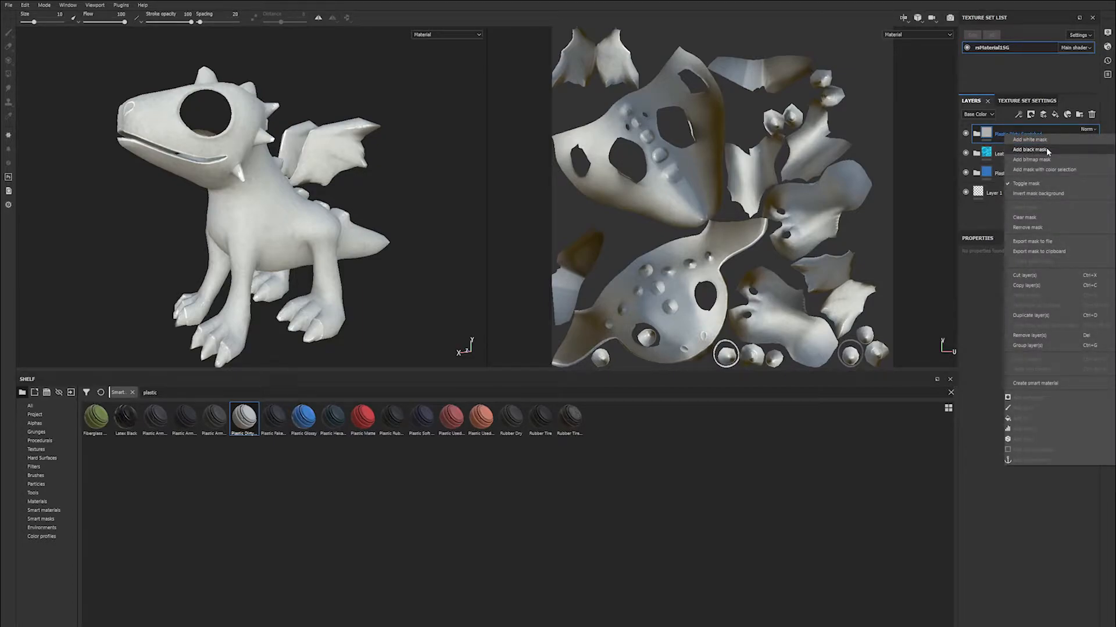
click(1045, 148)
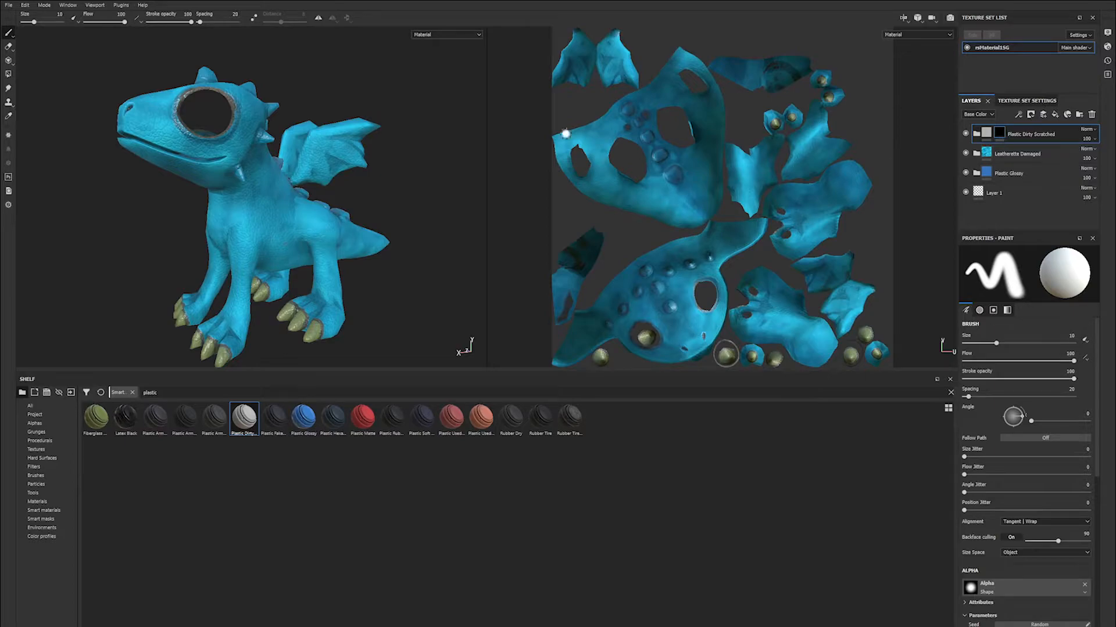
Start painting Plastic Dirty Scratched through its mask on a spike on top of the head.
alt+drag(282, 154, 255, 159)
alt+right_drag(256, 160, 398, 348)
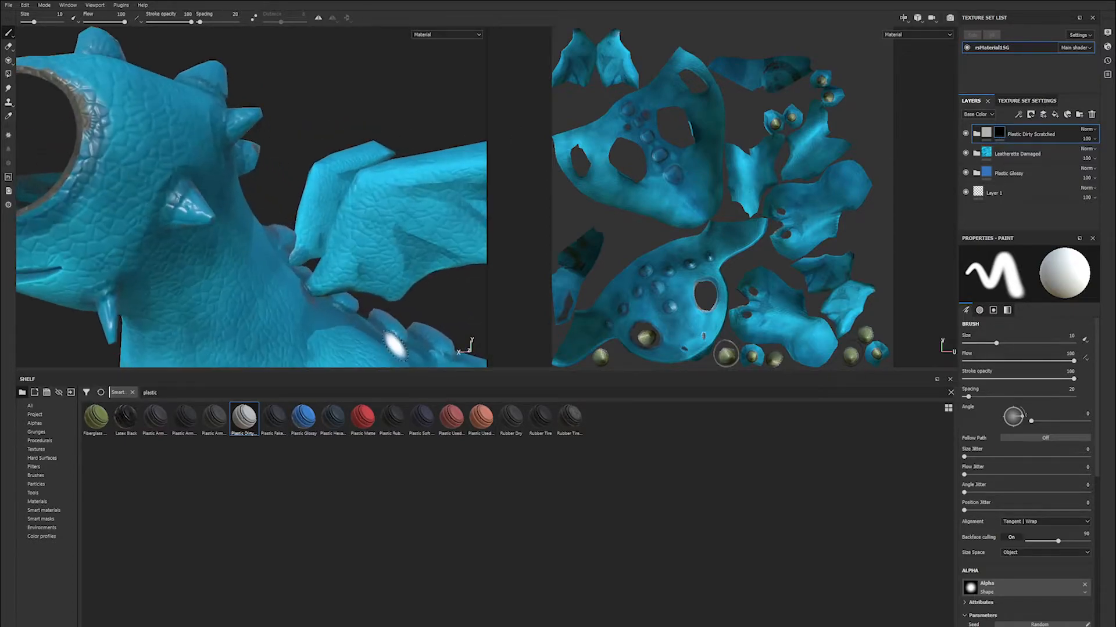
alt+middle_drag(398, 348, 308, 208)
alt+drag(309, 208, 348, 216)
alt+middle_drag(285, 206, 309, 302)
mouse_move(309, 302)
alt+mouse_down()
mouse_move(316, 151)
mouse_move(384, 161)
alt+mouse_up()
mouse_move(303, 133)
mouse_down()
mouse_move(240, 132)
mouse_move(293, 160)
mouse_up()
alt+drag(293, 160, 114, 121)
alt+drag(320, 108, 346, 116)
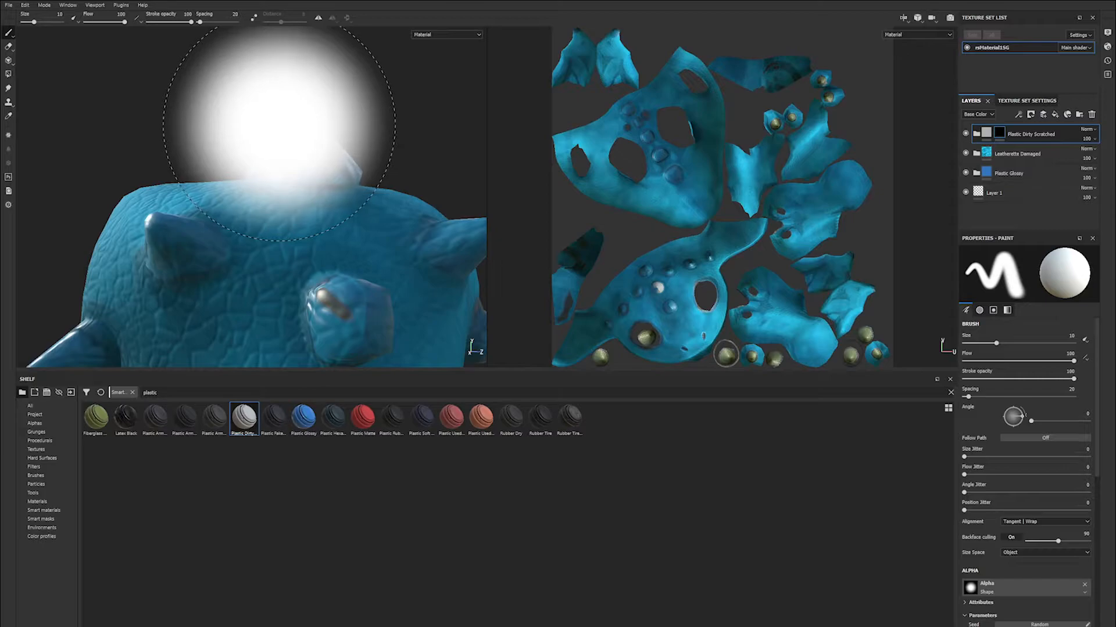
Reduce the brush size to 3.85 and paint the remaining sides of the first head spike into the mask.
key(bracketleft)
key(bracketleft)
key(bracketleft)
key(bracketleft)
key(bracketleft)
key(bracketright)
key(bracketright)
key(bracketleft)
key(bracketleft)
key(bracketleft)
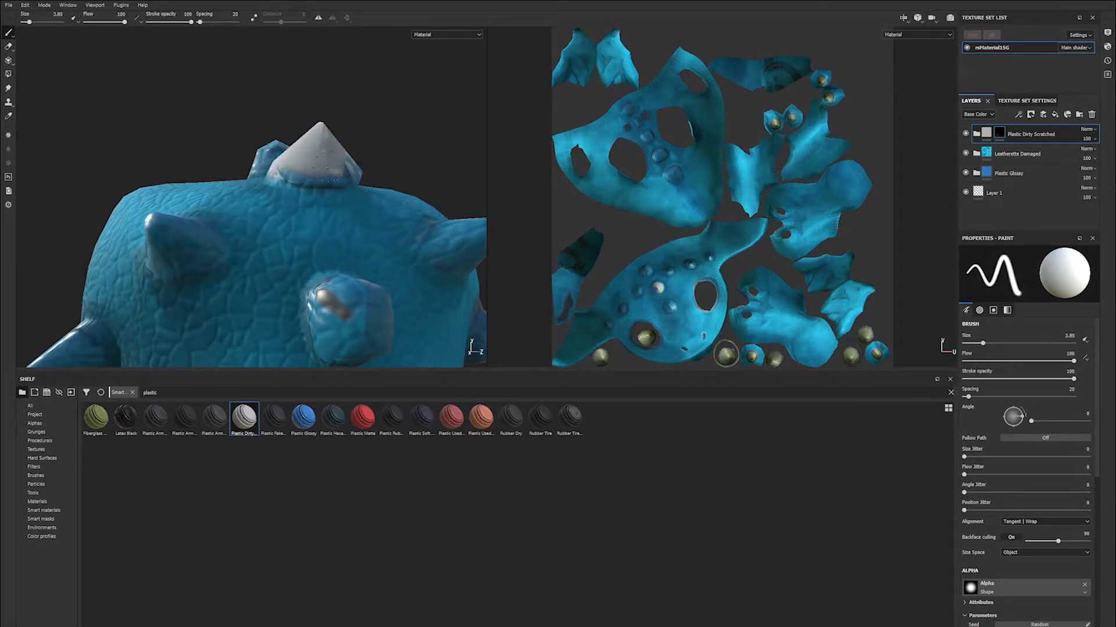
alt+drag(391, 117, 175, 145)
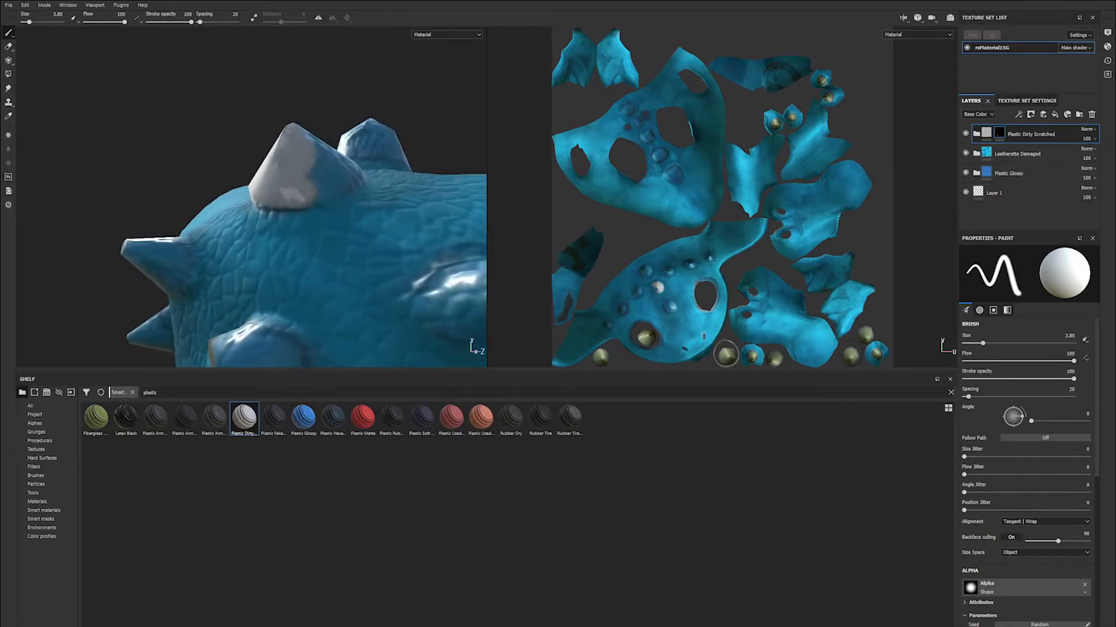
mouse_move(320, 173)
alt+mouse_down()
mouse_move(361, 154)
mouse_move(287, 174)
mouse_move(346, 169)
alt+mouse_up()
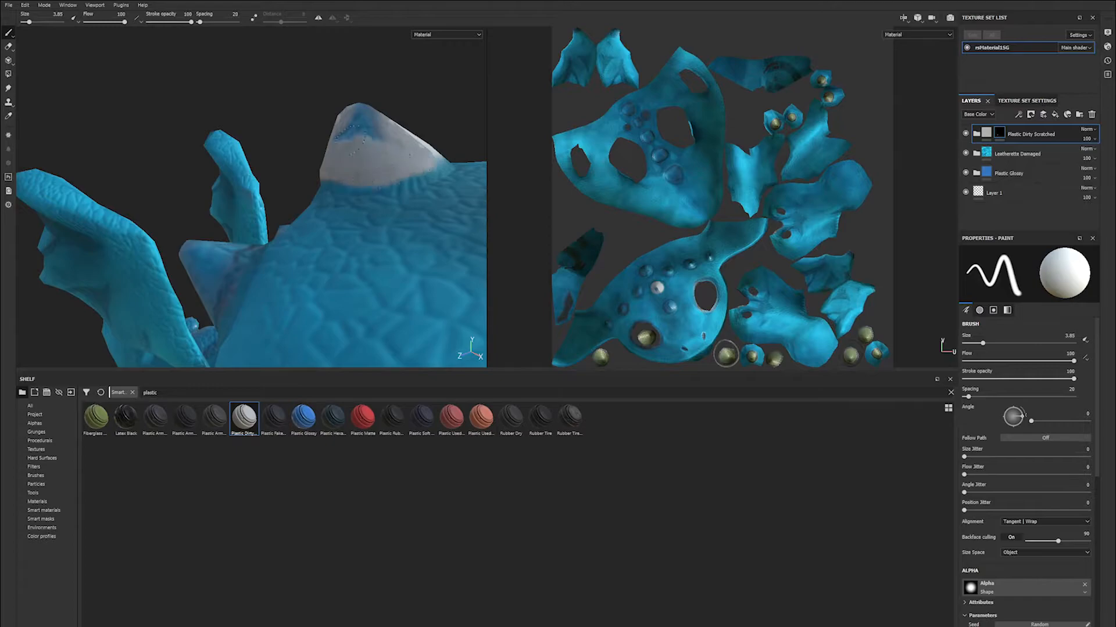
mouse_move(364, 116)
alt+mouse_down()
mouse_move(361, 137)
mouse_move(410, 123)
mouse_move(372, 151)
mouse_move(257, 138)
mouse_move(319, 174)
mouse_move(351, 128)
mouse_move(282, 119)
mouse_move(331, 181)
mouse_move(419, 238)
mouse_move(381, 248)
mouse_move(381, 175)
mouse_move(262, 162)
alt+mouse_up()
Paint the neighbouring head spike into the Plastic Dirty Scratched mask from all sides.
mouse_move(324, 218)
mouse_down()
mouse_move(269, 219)
mouse_move(360, 224)
mouse_up()
mouse_move(364, 178)
alt+mouse_down()
mouse_move(418, 192)
mouse_move(354, 206)
mouse_move(267, 188)
mouse_move(314, 152)
alt+mouse_up()
alt+drag(313, 153, 332, 177)
mouse_move(307, 131)
mouse_down()
mouse_move(285, 128)
mouse_move(338, 157)
mouse_up()
mouse_move(339, 157)
alt+mouse_down()
mouse_move(356, 187)
mouse_move(349, 234)
mouse_move(384, 244)
mouse_move(430, 174)
mouse_move(347, 224)
mouse_move(433, 203)
mouse_move(325, 244)
mouse_move(354, 268)
mouse_move(392, 273)
mouse_move(381, 203)
mouse_move(355, 198)
alt+mouse_up()
mouse_move(354, 197)
alt+mouse_down()
mouse_move(341, 219)
mouse_move(375, 119)
mouse_move(448, 70)
alt+mouse_up()
mouse_move(250, 116)
alt+mouse_down()
mouse_move(308, 110)
mouse_move(324, 160)
alt+mouse_up()
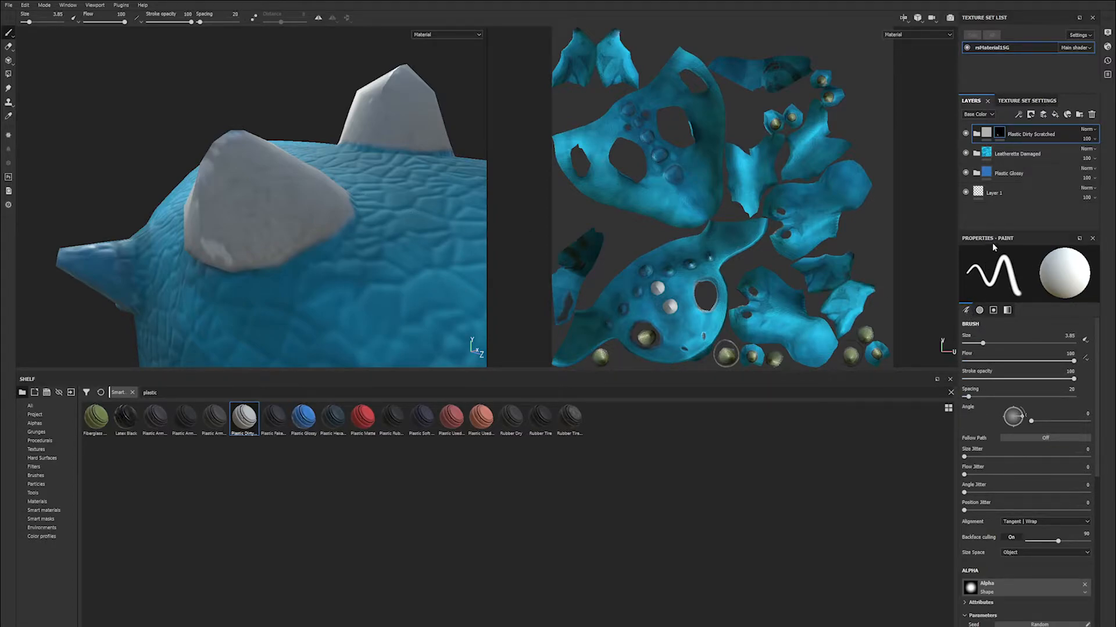
Change the brush alpha to Dirt Brushed and dab the mask at the base of the nearer painted spike.
click(979, 310)
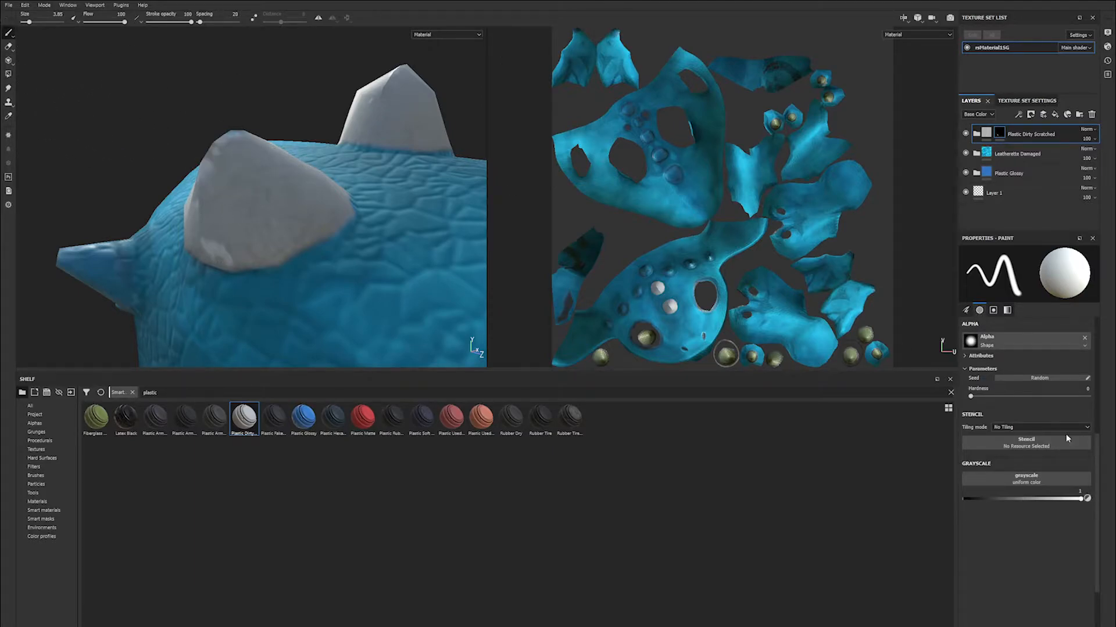
click(972, 341)
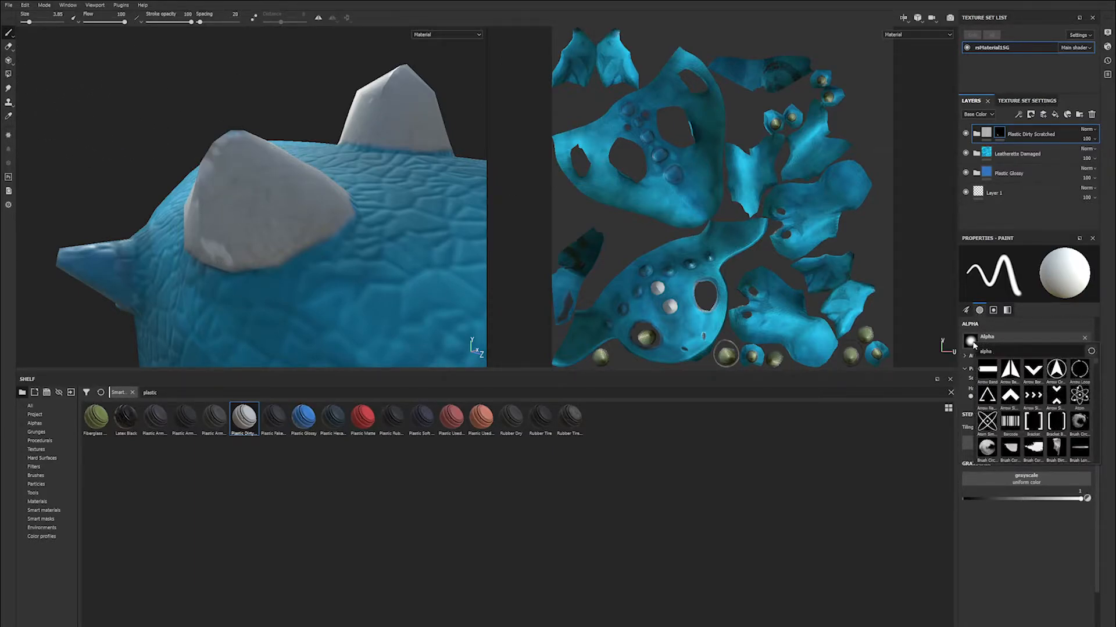
scroll(1014, 423, down, 5)
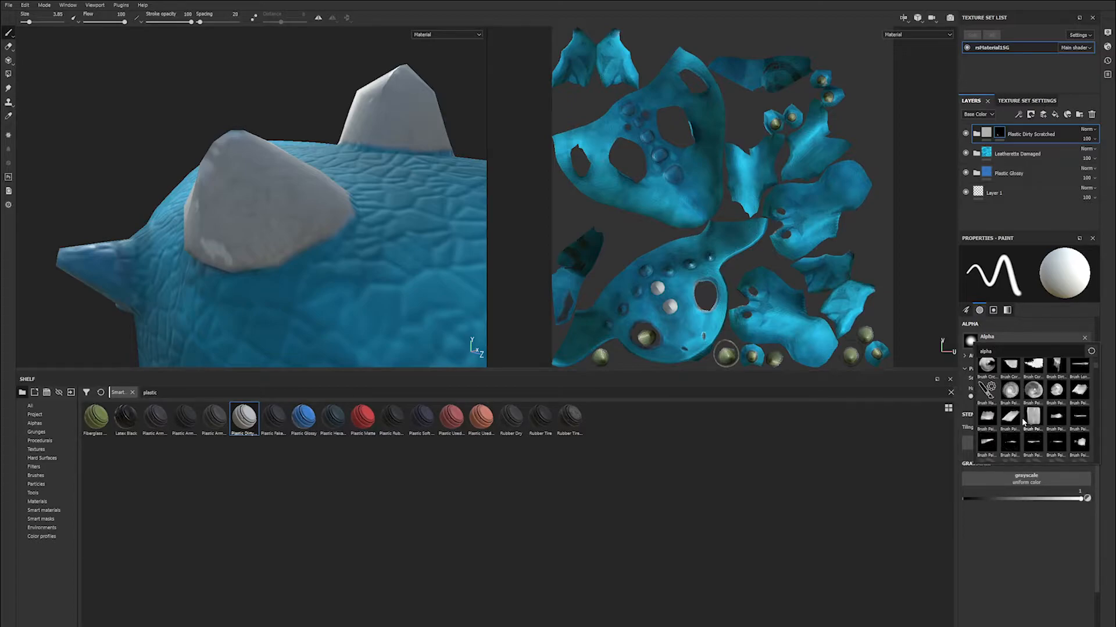
scroll(1029, 410, down, 5)
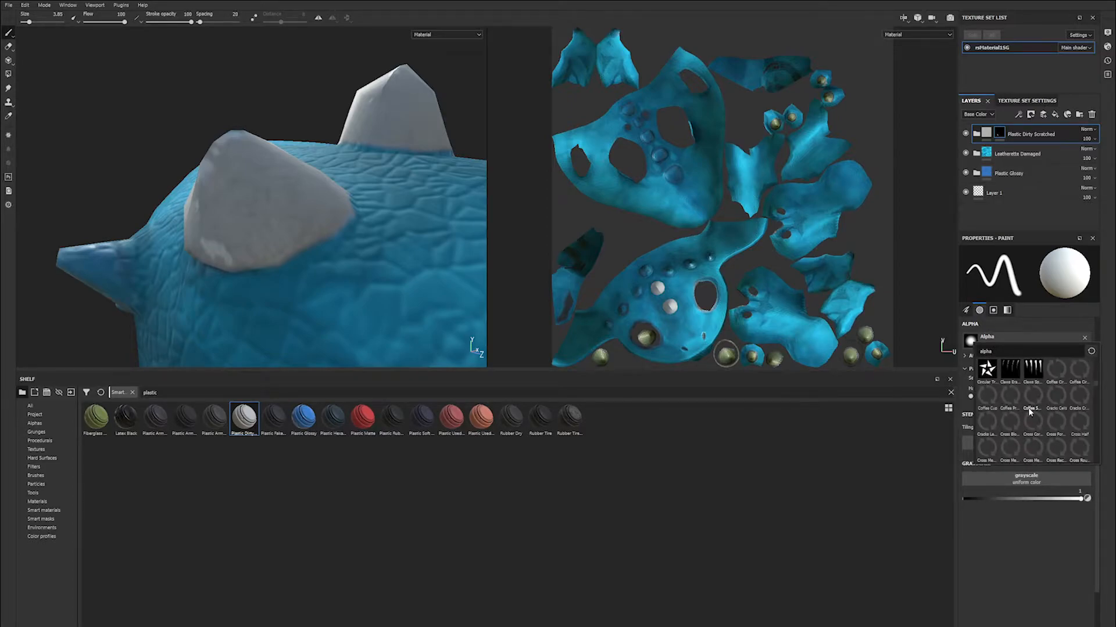
scroll(1046, 418, down, 3)
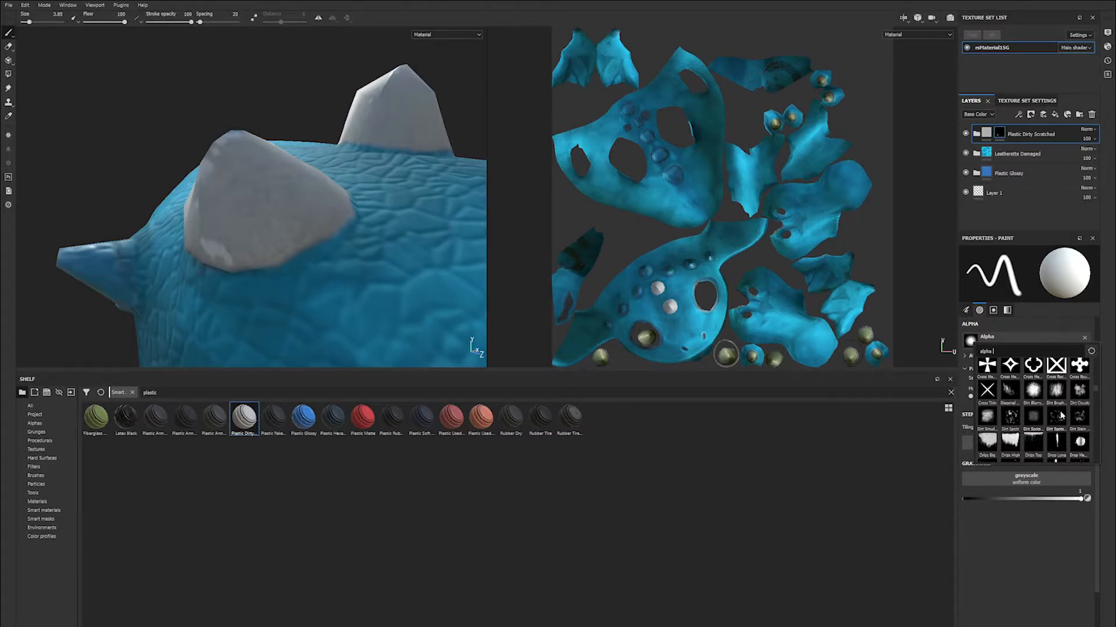
click(1057, 391)
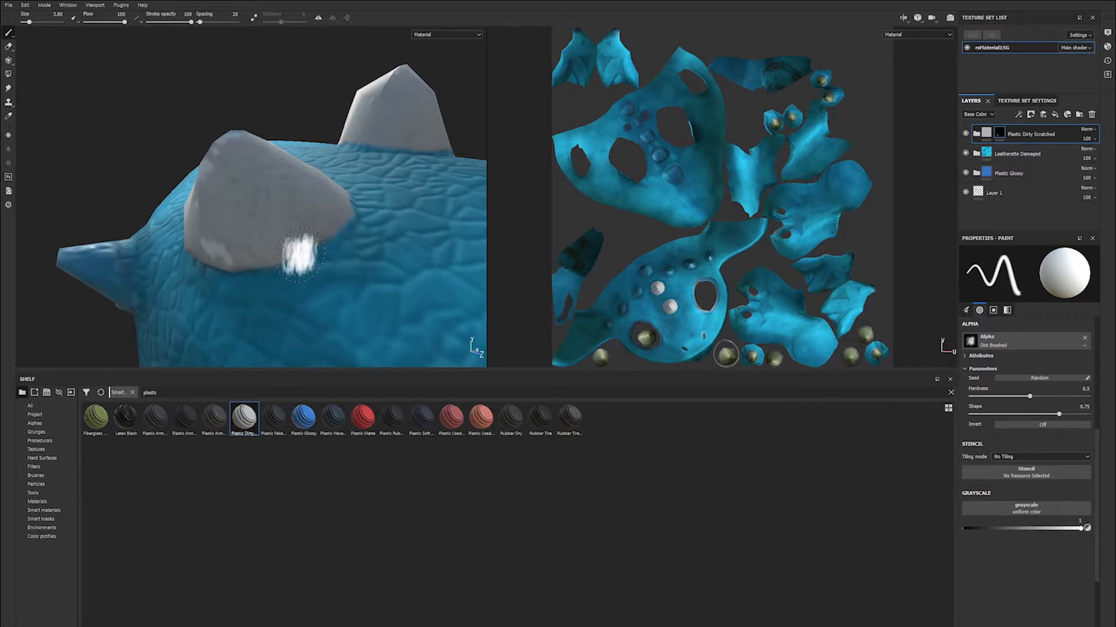
scroll(407, 256, up, 3)
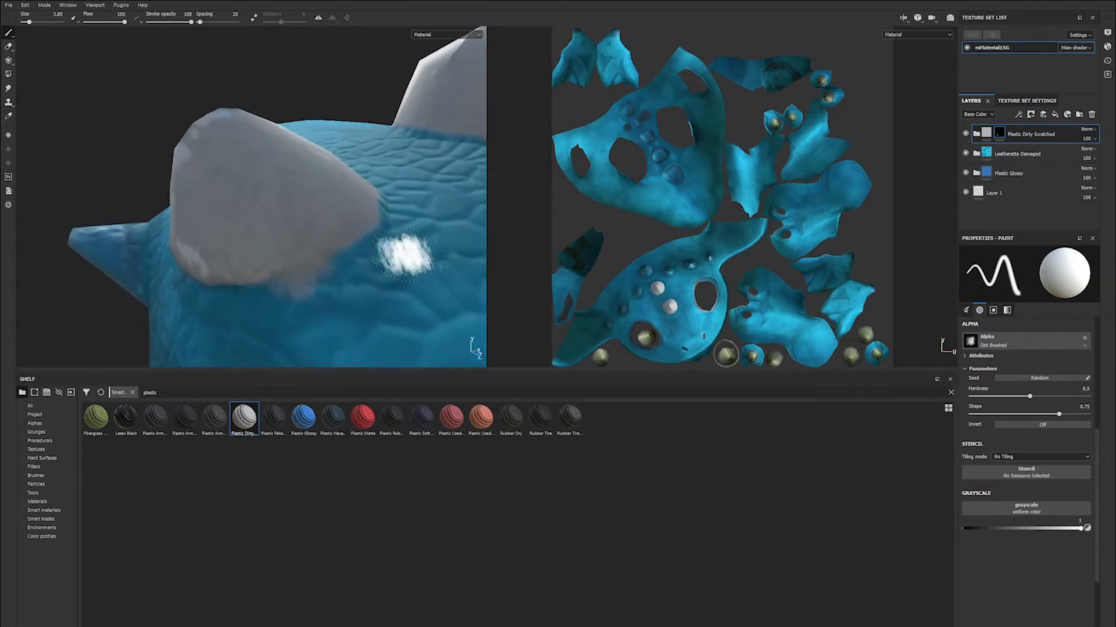
Roughen the Plastic Dirty Scratched mask edge around the base of the rear head spike with the Dirt Brushed alpha.
mouse_move(362, 236)
alt+mouse_down()
mouse_move(300, 219)
mouse_move(395, 227)
mouse_move(351, 204)
alt+mouse_up()
mouse_move(425, 197)
alt+mouse_down()
mouse_move(388, 180)
mouse_move(406, 192)
mouse_move(440, 177)
mouse_move(311, 201)
mouse_move(337, 187)
mouse_move(399, 224)
mouse_move(305, 197)
alt+mouse_up()
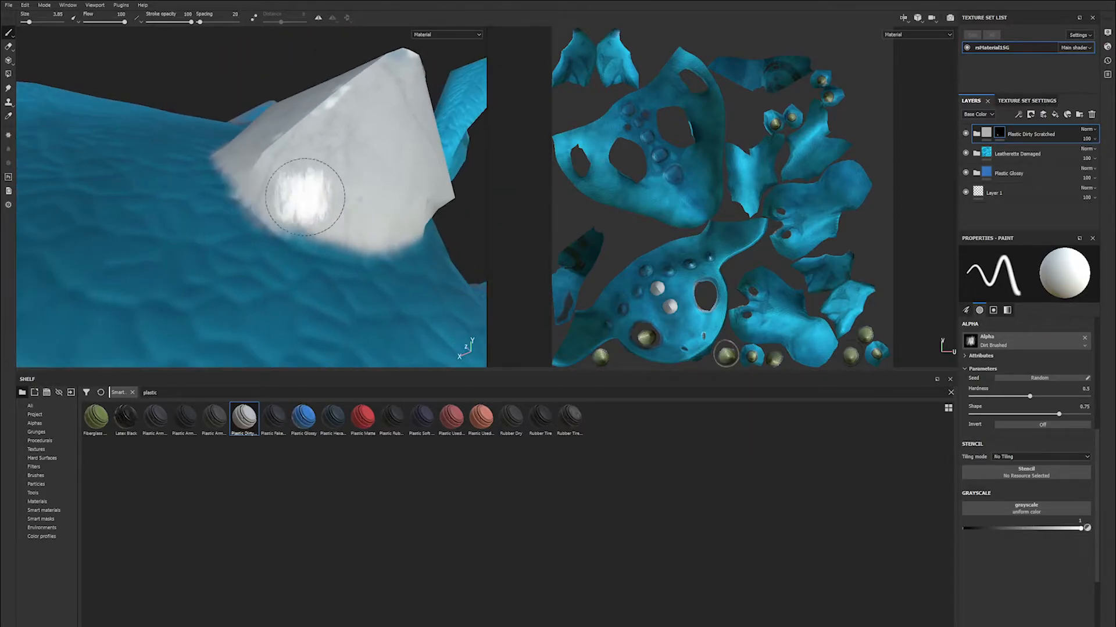
alt+drag(328, 232, 378, 235)
mouse_move(398, 259)
alt+mouse_down()
mouse_move(312, 214)
mouse_move(308, 237)
mouse_move(321, 231)
alt+mouse_up()
mouse_move(366, 260)
alt+mouse_down()
mouse_move(313, 219)
mouse_move(316, 237)
mouse_move(272, 211)
mouse_move(321, 212)
mouse_move(344, 235)
alt+mouse_up()
alt+drag(413, 225, 309, 235)
alt+drag(403, 216, 320, 238)
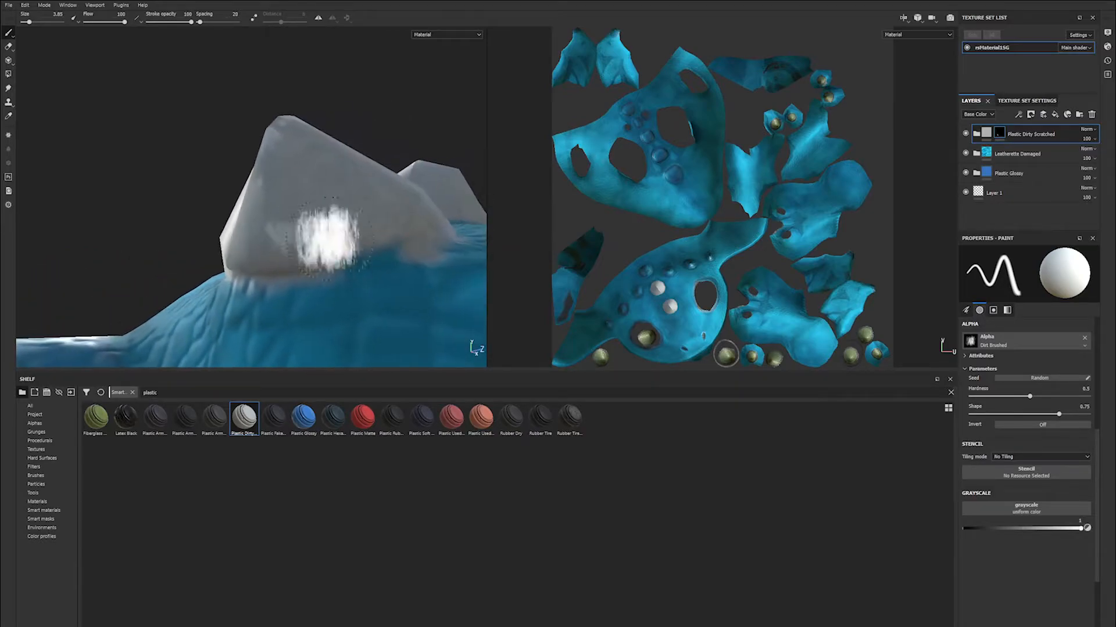
alt+right_drag(393, 230, 354, 227)
alt+drag(383, 220, 325, 251)
alt+drag(448, 251, 346, 252)
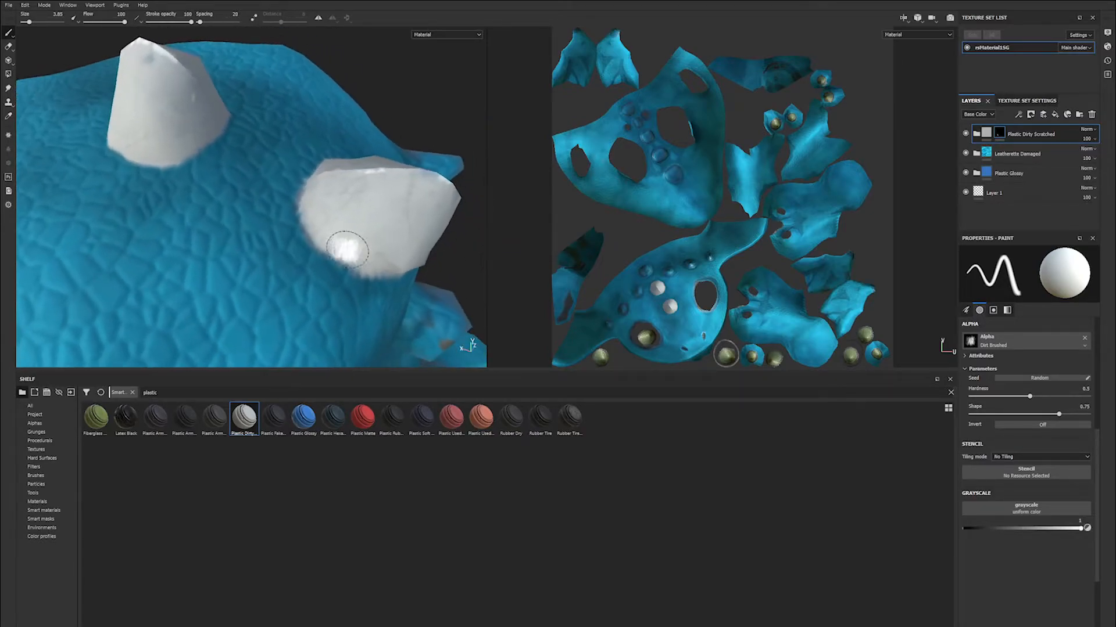
Examine the two masked head spikes up close and against the whole dragon from several angles.
alt+right_drag(346, 251, 303, 227)
alt+drag(303, 227, 225, 182)
alt+right_drag(224, 182, 174, 196)
alt+drag(174, 197, 239, 186)
alt+right_drag(239, 186, 255, 206)
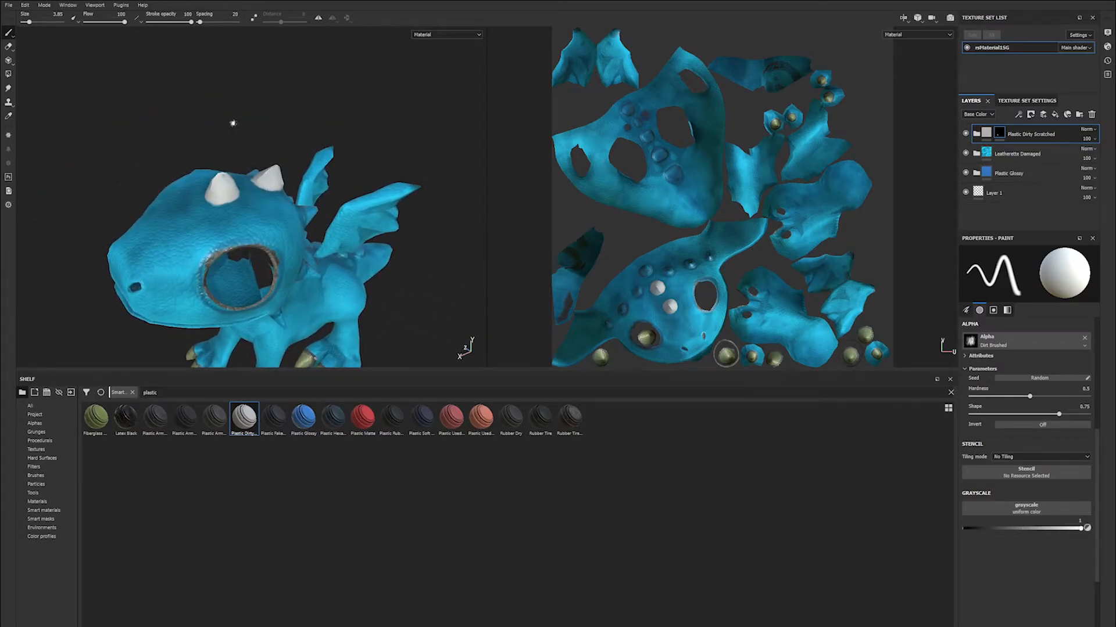
alt+drag(226, 120, 167, 97)
alt+right_drag(166, 97, 235, 131)
alt+middle_drag(235, 132, 251, 224)
mouse_move(331, 136)
alt+mouse_down()
mouse_move(224, 142)
mouse_move(344, 153)
mouse_move(229, 154)
alt+mouse_up()
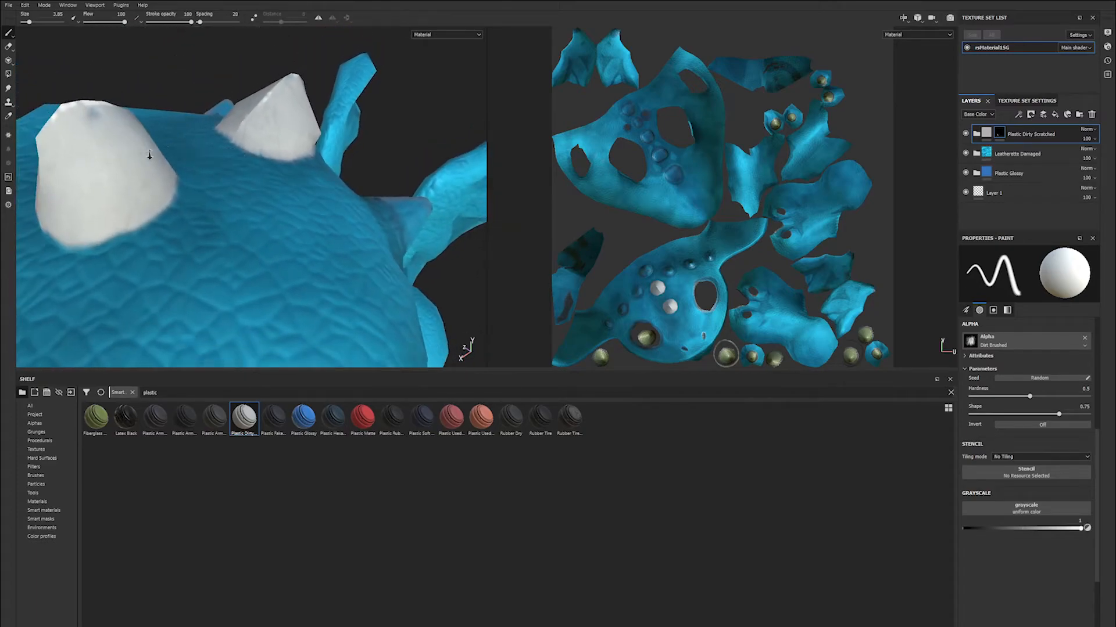
scroll(228, 155, down, 4)
scroll(317, 164, down, 4)
alt+drag(278, 159, 288, 180)
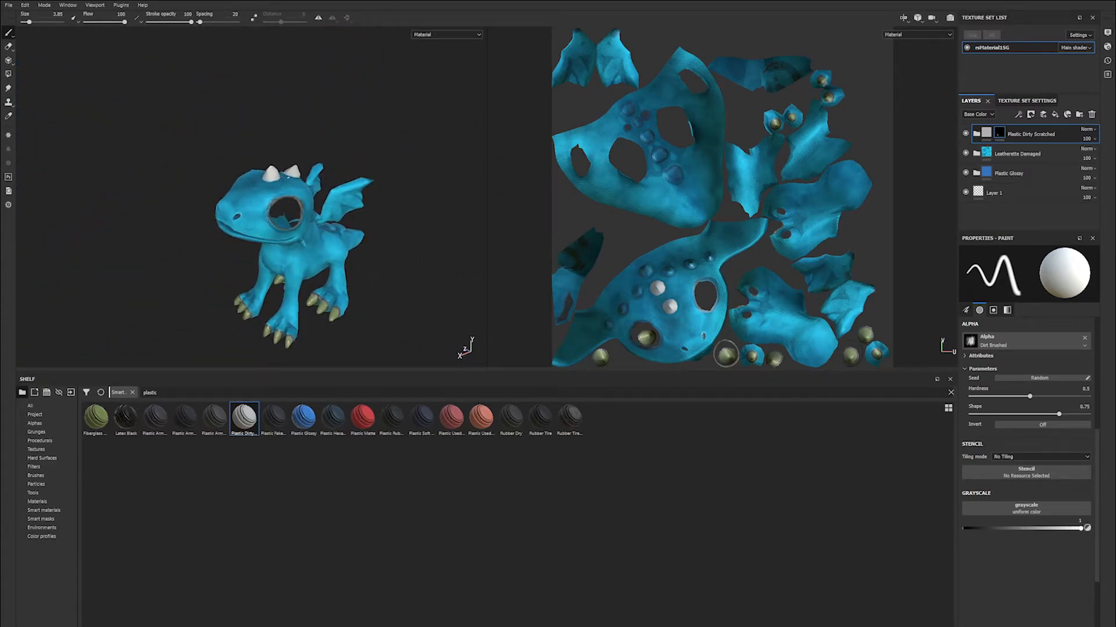
Roughen the mask edge around the base of the front head spike with the Dirt Brushed alpha.
scroll(256, 200, up, 8)
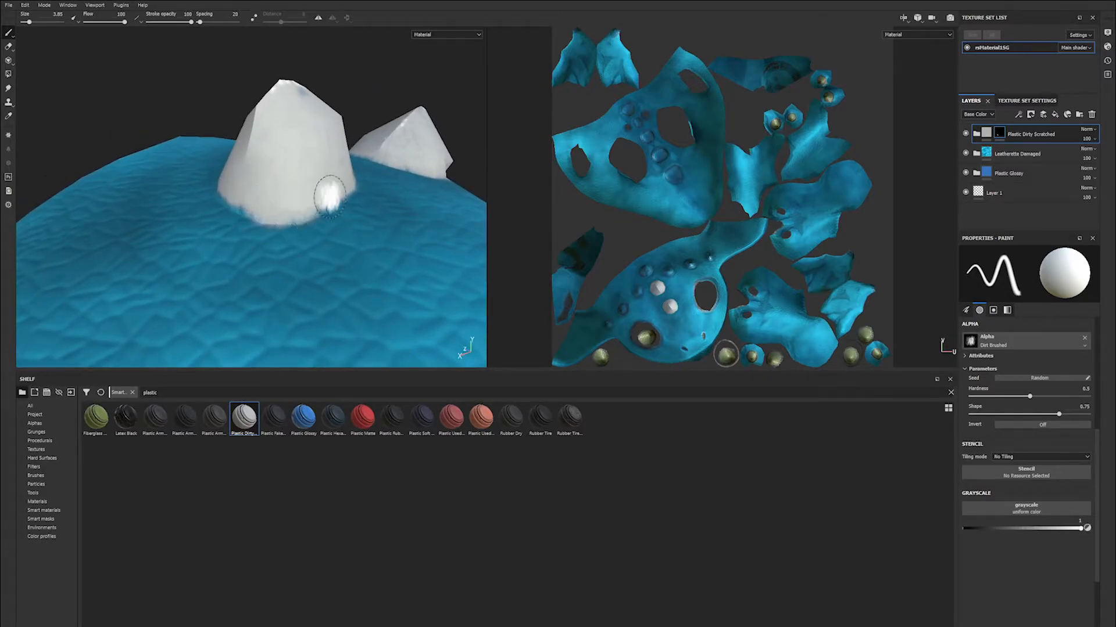
alt+drag(330, 195, 298, 197)
alt+drag(368, 198, 249, 183)
alt+drag(383, 185, 147, 137)
Set the brush size to 4.67 and paint the remaining spikes on the head and back into the Plastic Dirty Scratched mask.
alt+middle_drag(407, 139, 165, 167)
alt+drag(164, 167, 157, 151)
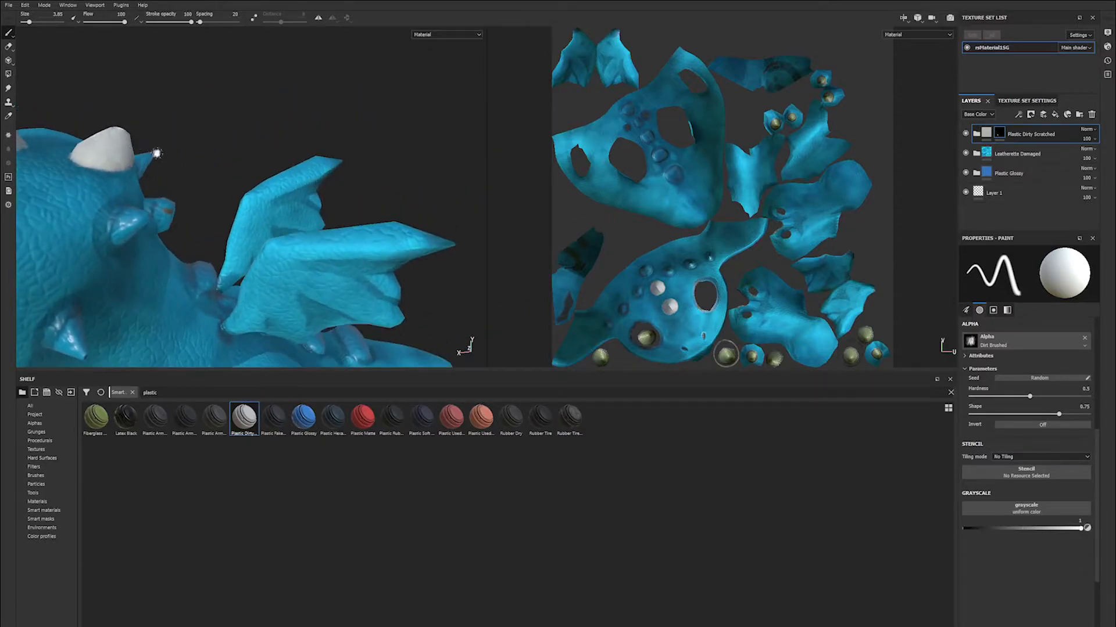
scroll(156, 152, down, 2)
alt+middle_drag(157, 152, 214, 104)
scroll(191, 168, down, 2)
alt+drag(181, 174, 240, 177)
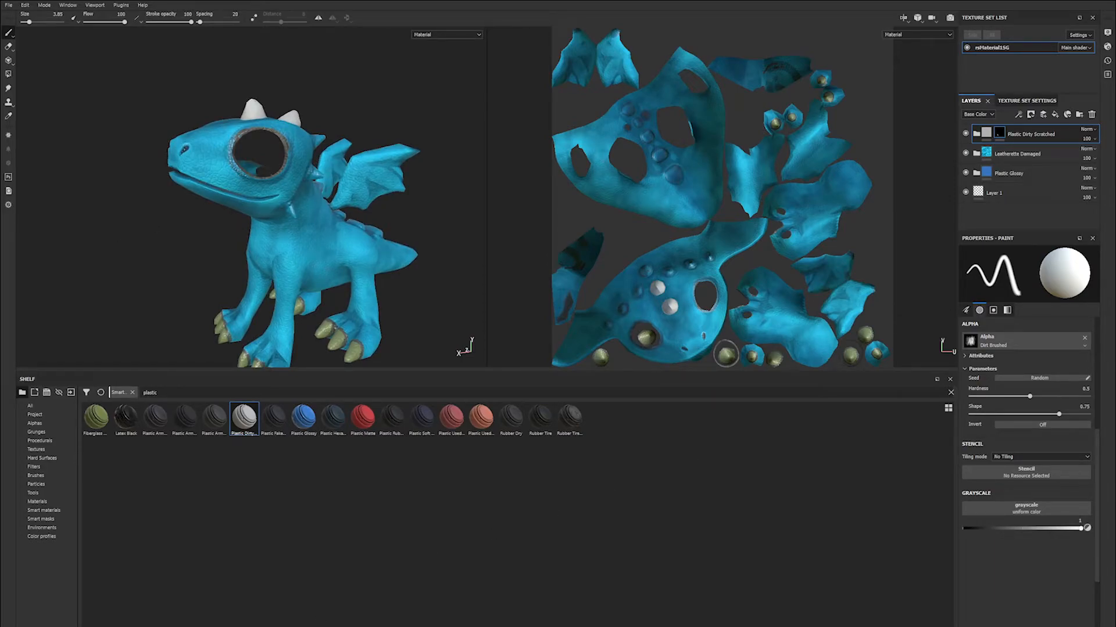
scroll(725, 354, down, 2)
alt+drag(403, 183, 261, 106)
mouse_move(197, 213)
alt+mouse_down()
mouse_move(283, 102)
mouse_move(253, 112)
mouse_move(311, 206)
mouse_move(386, 257)
mouse_move(366, 258)
mouse_move(384, 256)
alt+mouse_up()
alt+right_drag(334, 162, 413, 229)
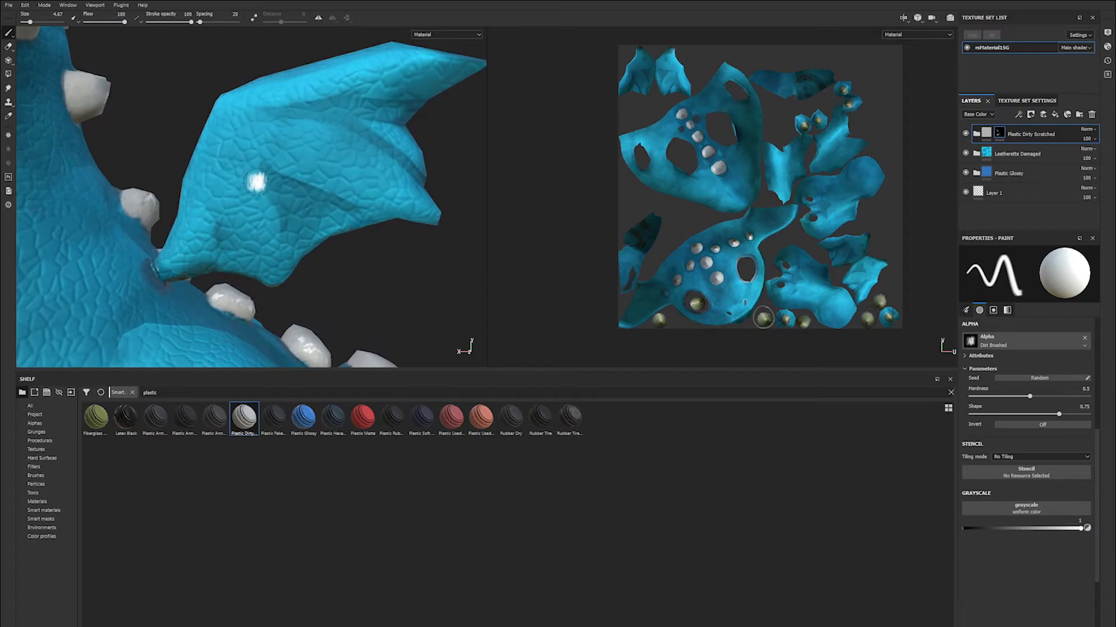
Paint the membrane panels on one side of the first wing into the mask, leaving the ribs between them blue.
mouse_move(347, 213)
alt+mouse_down()
mouse_move(264, 192)
mouse_move(334, 216)
mouse_move(302, 243)
mouse_move(465, 218)
alt+mouse_up()
mouse_move(270, 230)
mouse_down()
mouse_move(253, 284)
mouse_move(278, 276)
mouse_move(269, 204)
mouse_move(404, 205)
mouse_up()
mouse_move(291, 192)
alt+mouse_down()
mouse_move(402, 177)
mouse_move(454, 204)
mouse_move(229, 156)
mouse_move(337, 136)
mouse_move(197, 161)
mouse_move(314, 210)
mouse_move(317, 175)
mouse_move(327, 205)
mouse_move(334, 183)
mouse_move(174, 181)
mouse_move(357, 192)
mouse_move(334, 223)
alt+mouse_up()
mouse_move(375, 183)
alt+mouse_down()
mouse_move(325, 178)
mouse_move(348, 177)
alt+mouse_up()
mouse_move(326, 183)
mouse_down()
mouse_move(462, 165)
mouse_move(305, 156)
mouse_up()
Paint matching membrane panels on the reverse side of the first wing into the Plastic Dirty Scratched mask.
alt+drag(295, 209, 294, 154)
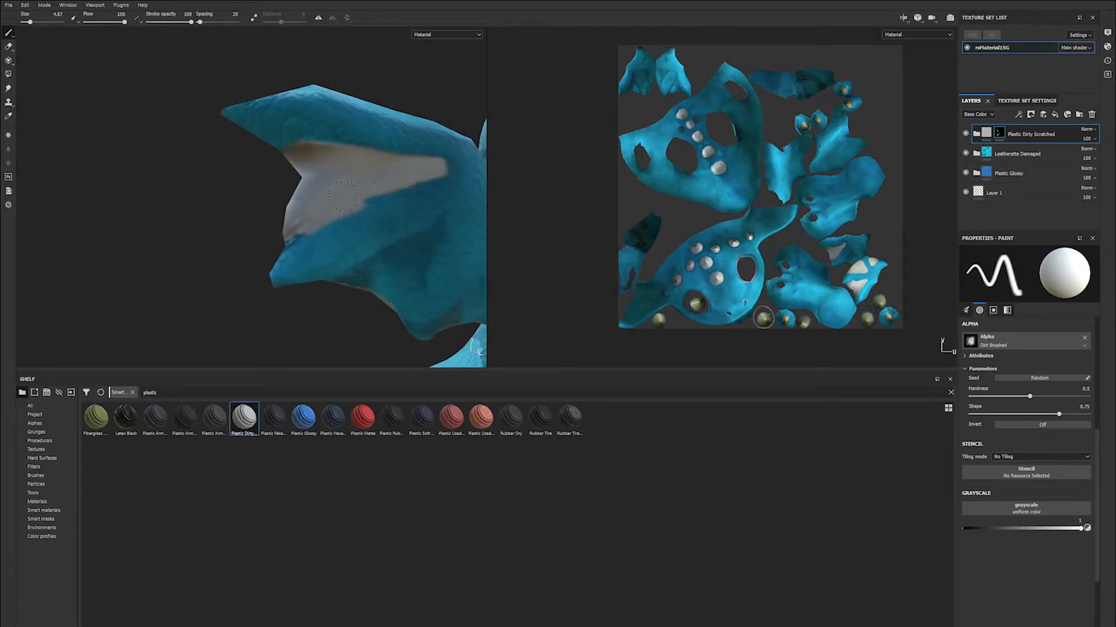
mouse_move(345, 195)
alt+mouse_down()
mouse_move(323, 155)
mouse_move(262, 155)
mouse_move(255, 187)
mouse_move(285, 165)
mouse_move(335, 155)
mouse_move(256, 179)
mouse_move(282, 216)
mouse_move(301, 203)
mouse_move(297, 189)
mouse_move(232, 174)
mouse_move(184, 106)
mouse_move(163, 153)
mouse_move(331, 175)
mouse_move(341, 191)
mouse_move(288, 219)
mouse_move(328, 216)
alt+mouse_up()
scroll(227, 163, up, 2)
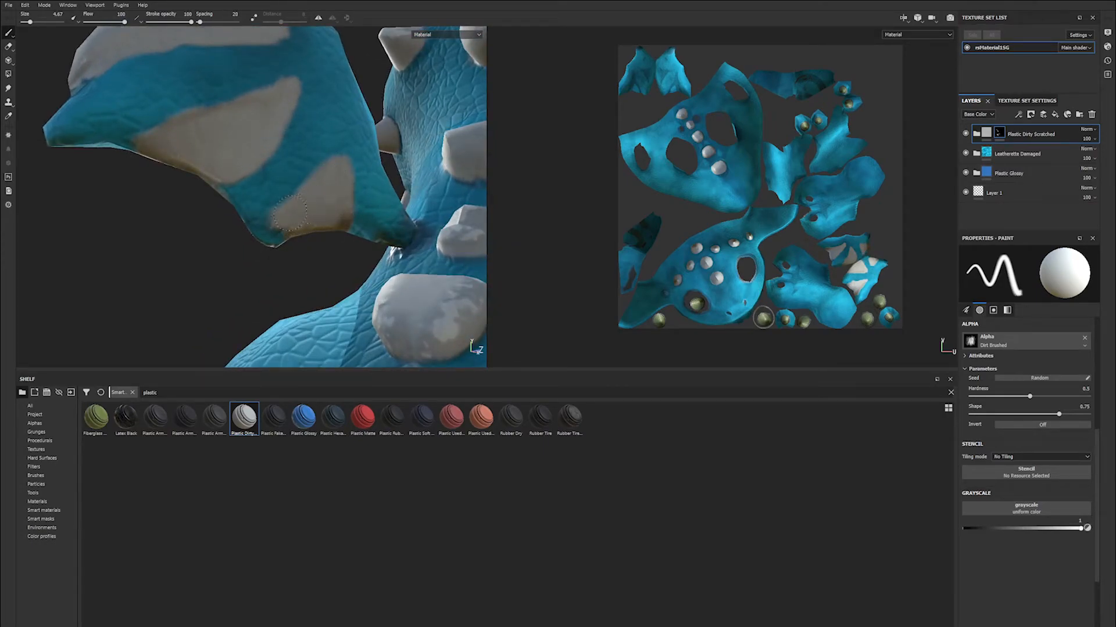
mouse_move(299, 201)
alt+mouse_down()
mouse_move(398, 195)
mouse_move(339, 184)
alt+mouse_up()
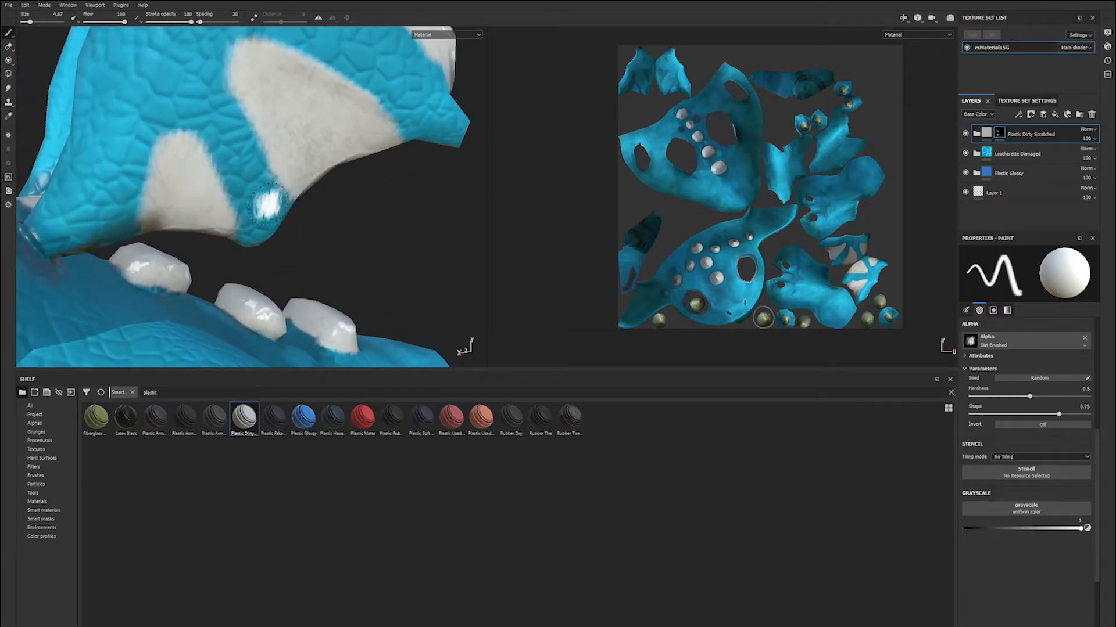
Paint the membrane panels on one side of the second wing into the mask, keeping blue ribs between them.
scroll(348, 229, down, 6)
alt+drag(234, 166, 320, 192)
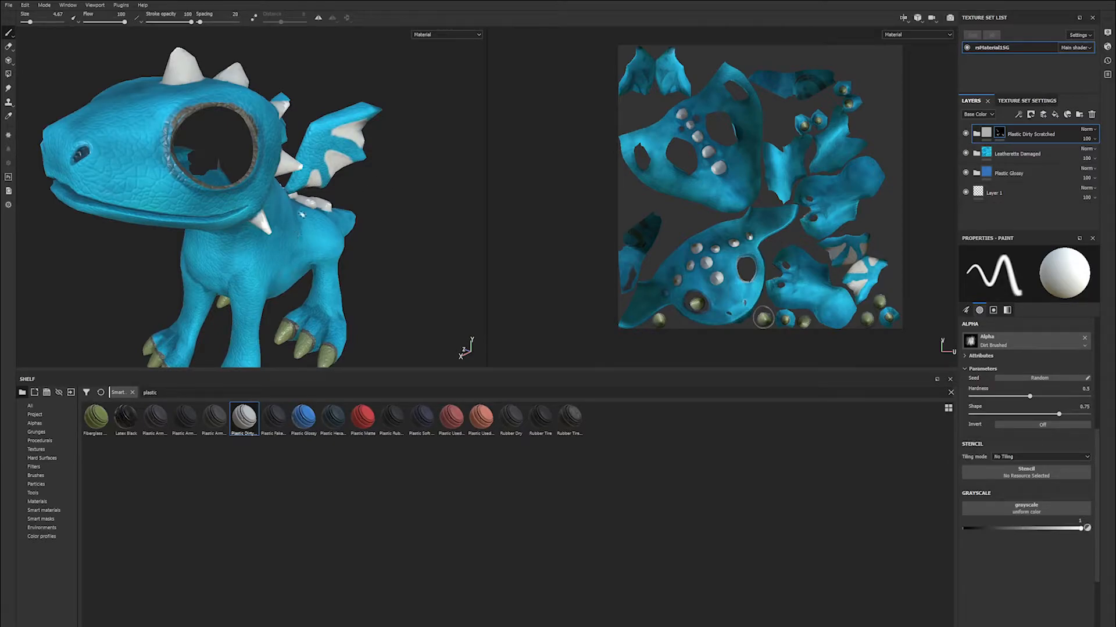
alt+drag(326, 153, 250, 166)
scroll(352, 273, up, 5)
mouse_move(352, 274)
alt+mouse_down()
mouse_move(173, 137)
mouse_move(170, 181)
mouse_move(245, 173)
alt+mouse_up()
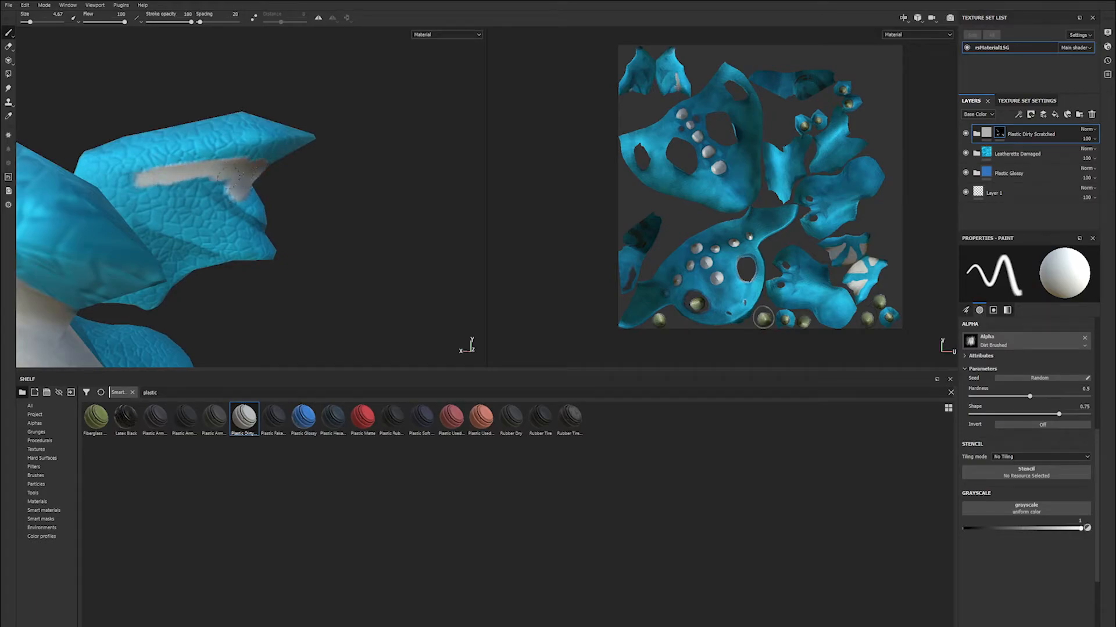
mouse_move(271, 216)
mouse_down()
mouse_move(142, 185)
mouse_move(200, 184)
mouse_move(199, 164)
mouse_move(155, 190)
mouse_up()
mouse_move(215, 211)
mouse_down()
mouse_move(197, 239)
mouse_move(145, 201)
mouse_move(183, 221)
mouse_move(189, 248)
mouse_up()
Paint the membrane panels on the reverse side of the second wing into the mask.
mouse_move(189, 248)
alt+mouse_down()
mouse_move(223, 226)
mouse_move(262, 174)
mouse_move(208, 212)
mouse_move(236, 214)
mouse_move(263, 176)
mouse_move(205, 186)
mouse_move(218, 210)
alt+mouse_up()
mouse_move(309, 179)
alt+mouse_down()
mouse_move(280, 170)
mouse_move(216, 181)
mouse_move(262, 176)
alt+mouse_up()
mouse_move(152, 162)
mouse_down()
mouse_move(226, 159)
mouse_move(227, 177)
mouse_move(171, 177)
mouse_move(257, 175)
mouse_up()
alt+drag(185, 201, 291, 160)
mouse_move(354, 182)
alt+mouse_down()
mouse_move(324, 190)
mouse_move(349, 217)
mouse_move(322, 225)
mouse_move(355, 221)
mouse_move(326, 189)
mouse_move(325, 228)
mouse_move(467, 296)
mouse_move(473, 203)
mouse_move(251, 364)
mouse_move(320, 250)
mouse_move(372, 261)
mouse_move(410, 232)
mouse_move(376, 149)
mouse_move(387, 140)
alt+mouse_up()
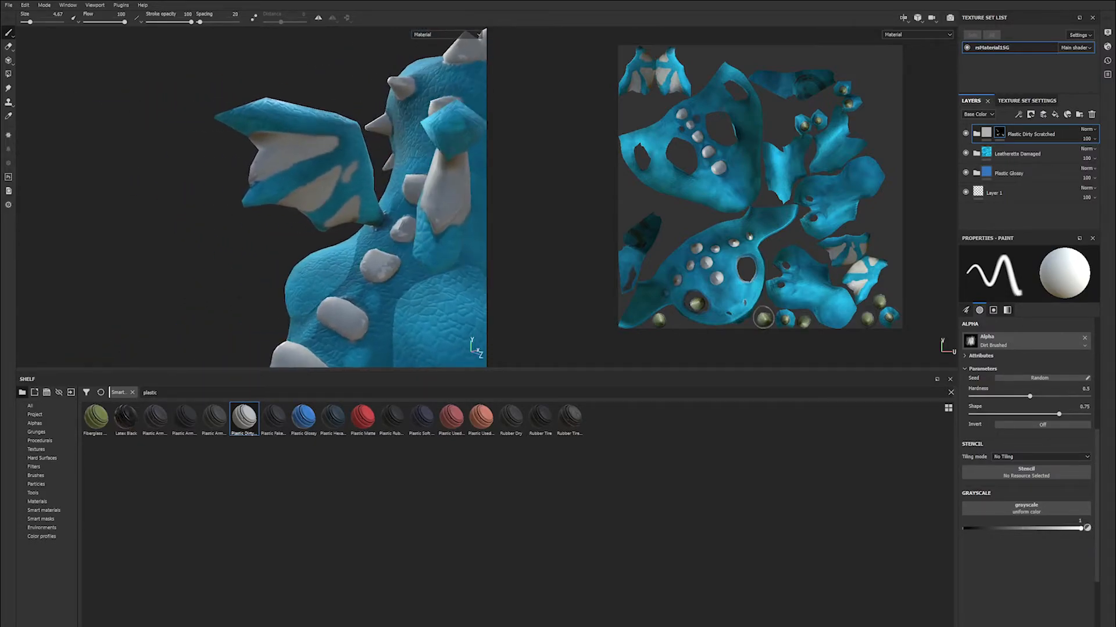
Erase the stray spot beside the middle wing panel from the mask with the Eraser at size 3.85.
click(8, 47)
scroll(360, 212, up, 5)
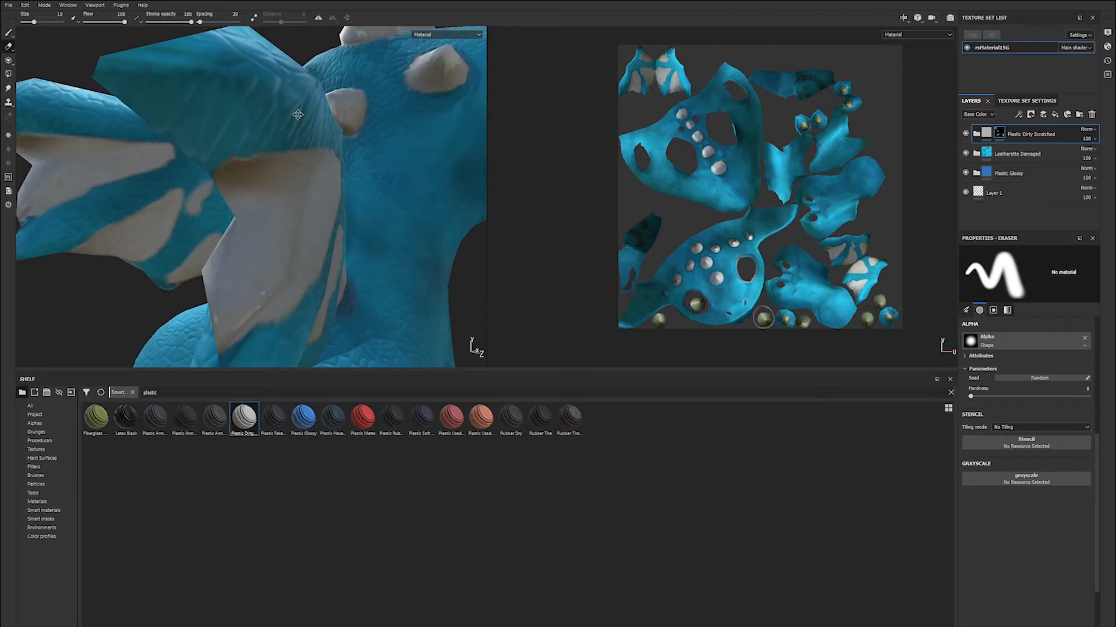
ctrl+right_drag(273, 238, 247, 287)
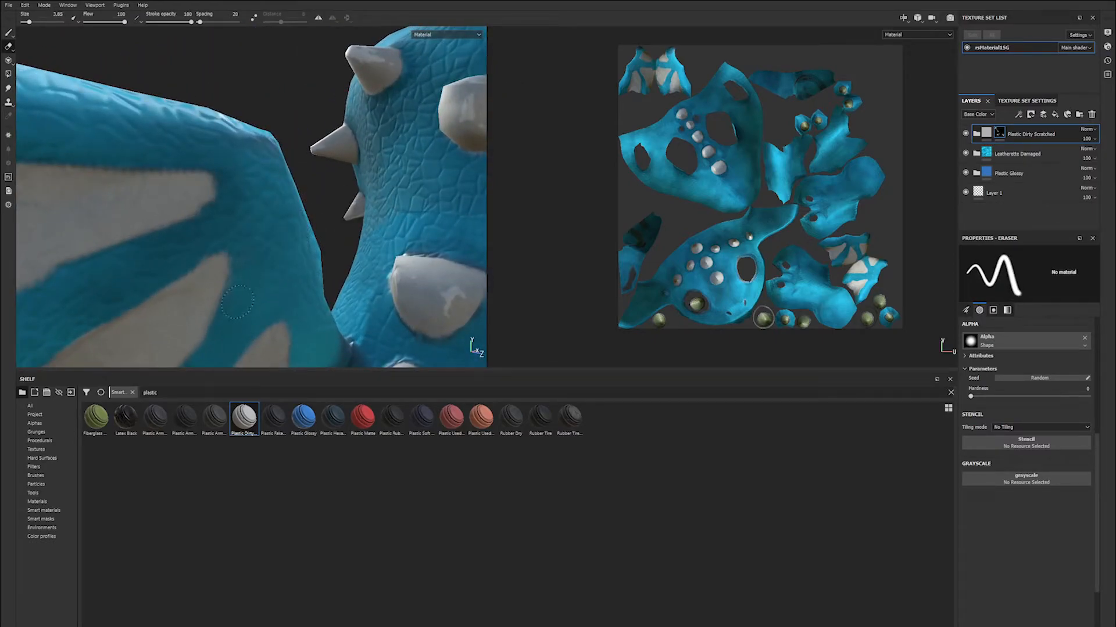
Look over the whole dragon from several angles to check the masked spikes and wing panels.
scroll(395, 180, down, 5)
alt+drag(248, 156, 119, 150)
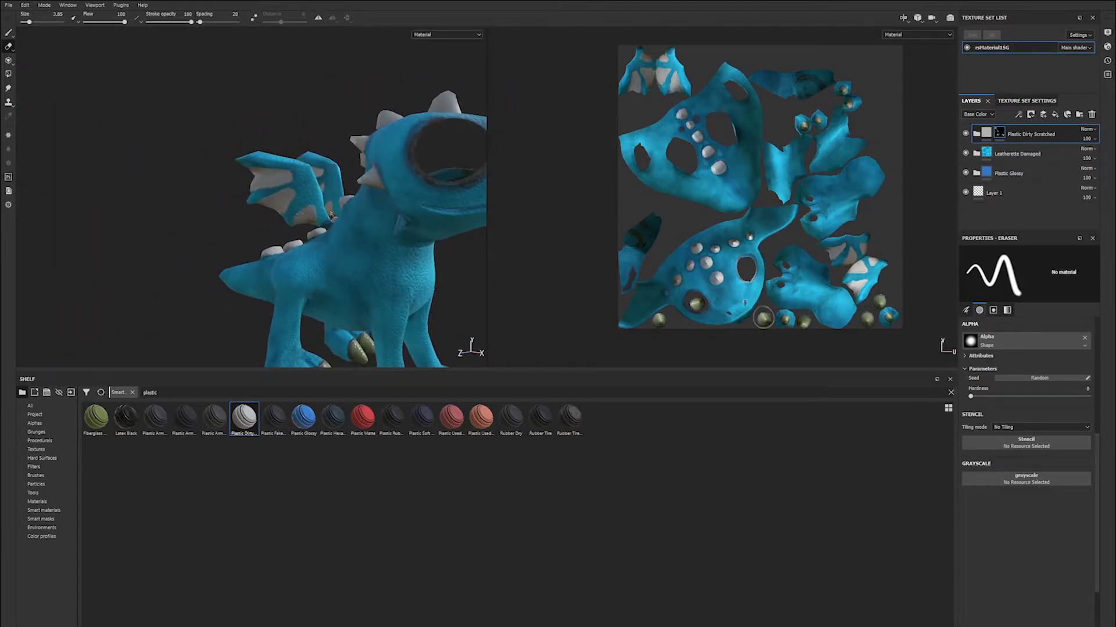
alt+middle_drag(311, 204, 214, 173)
alt+drag(214, 173, 297, 157)
alt+right_drag(296, 157, 102, 129)
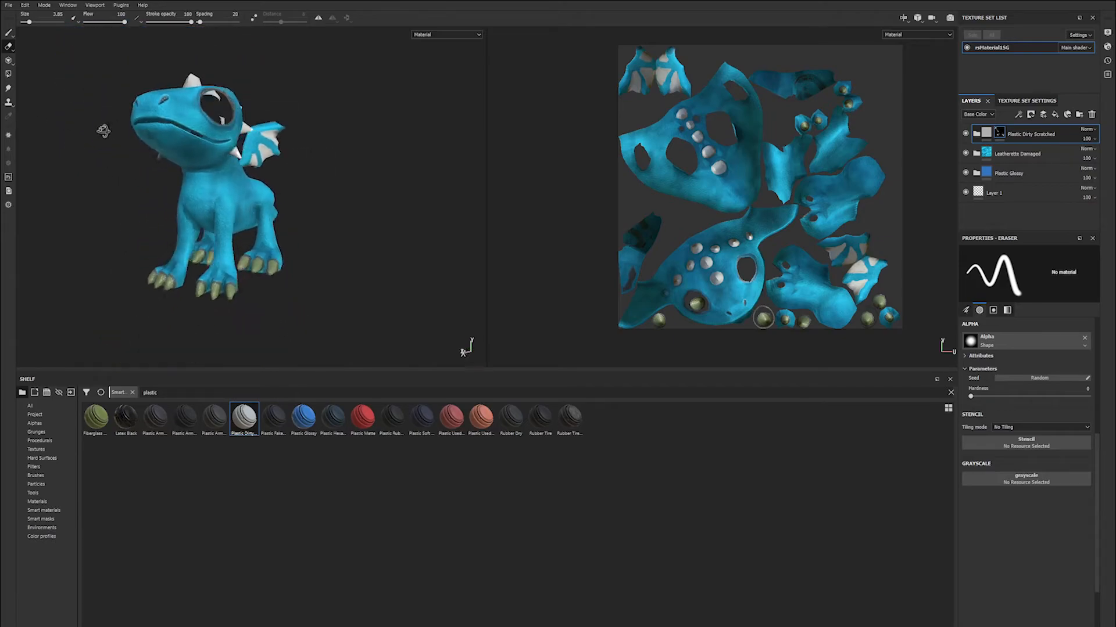
alt+drag(102, 130, 88, 134)
scroll(172, 159, down, 2)
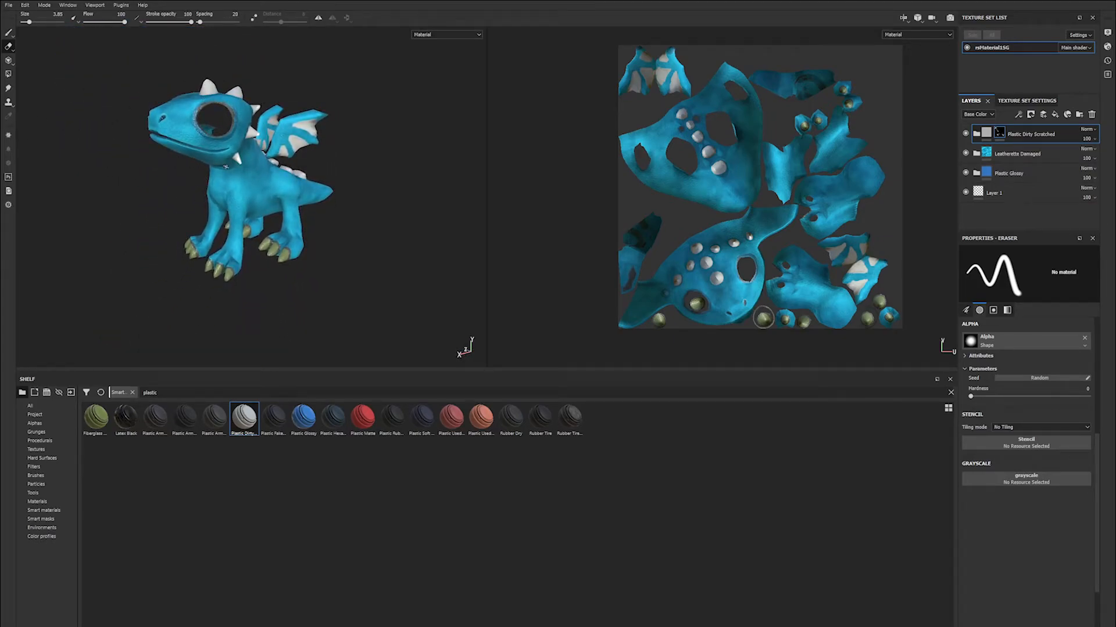
alt+middle_drag(230, 166, 241, 190)
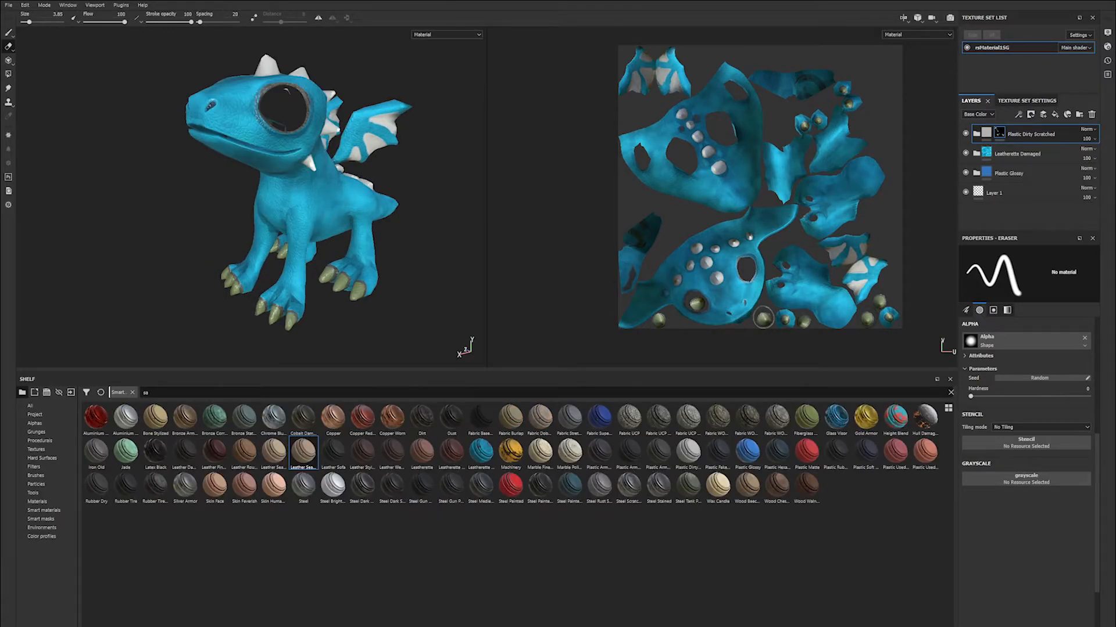
alt+drag(326, 175, 373, 164)
alt+middle_drag(374, 165, 336, 244)
alt+drag(329, 207, 308, 174)
scroll(305, 168, up, 3)
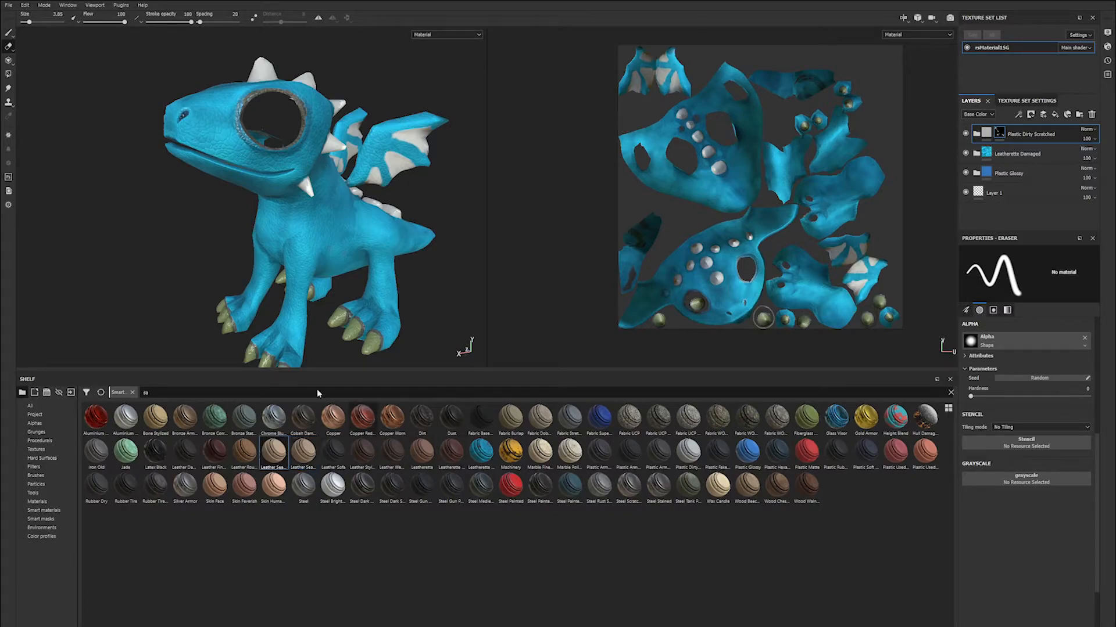
Apply the Leather Seat Old and Dirty smart material to the dragon as the topmost layer.
mouse_move(193, 424)
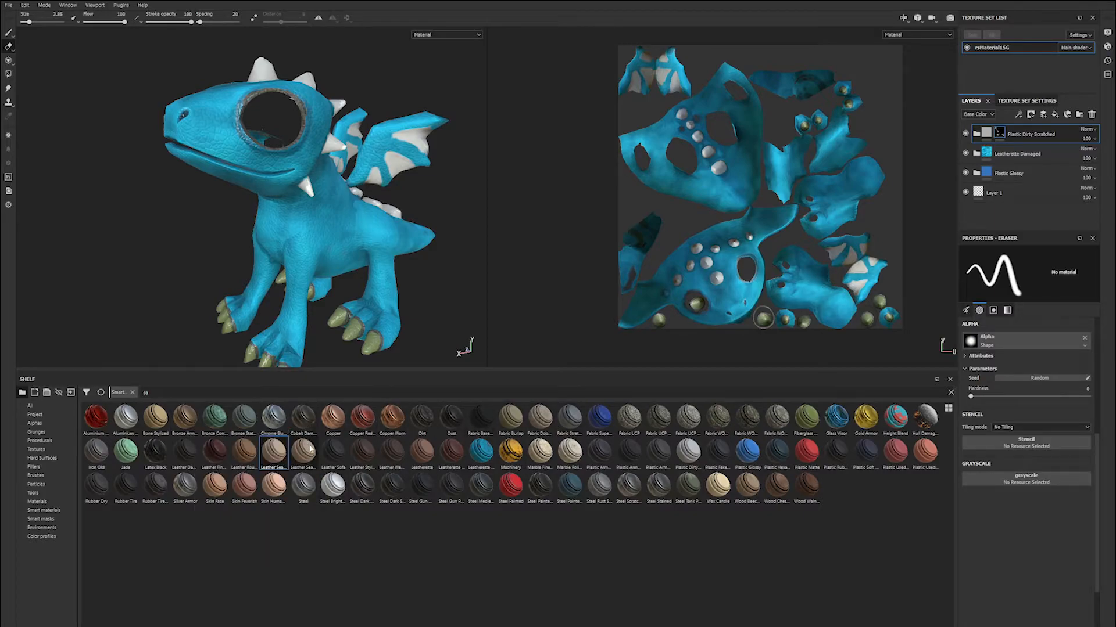
mouse_move(311, 449)
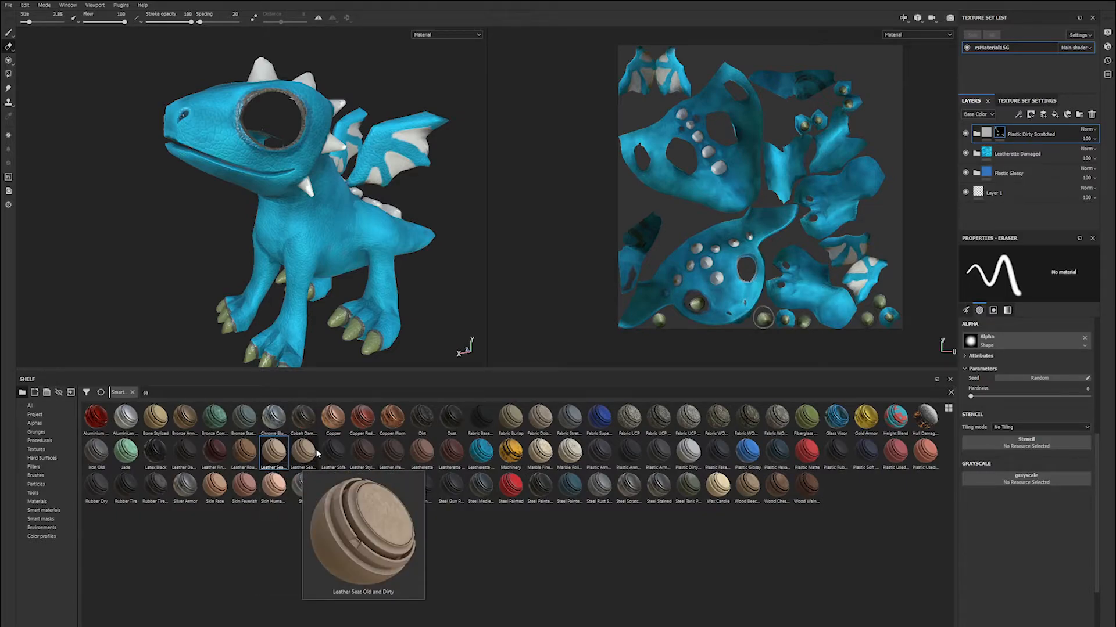
click(297, 453)
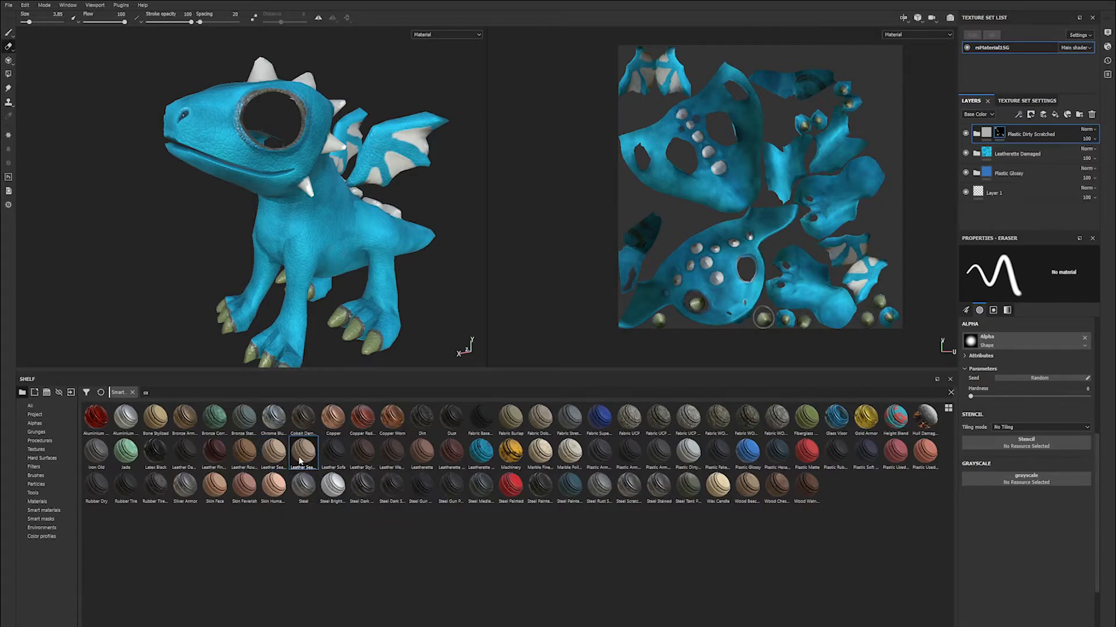
mouse_move(300, 461)
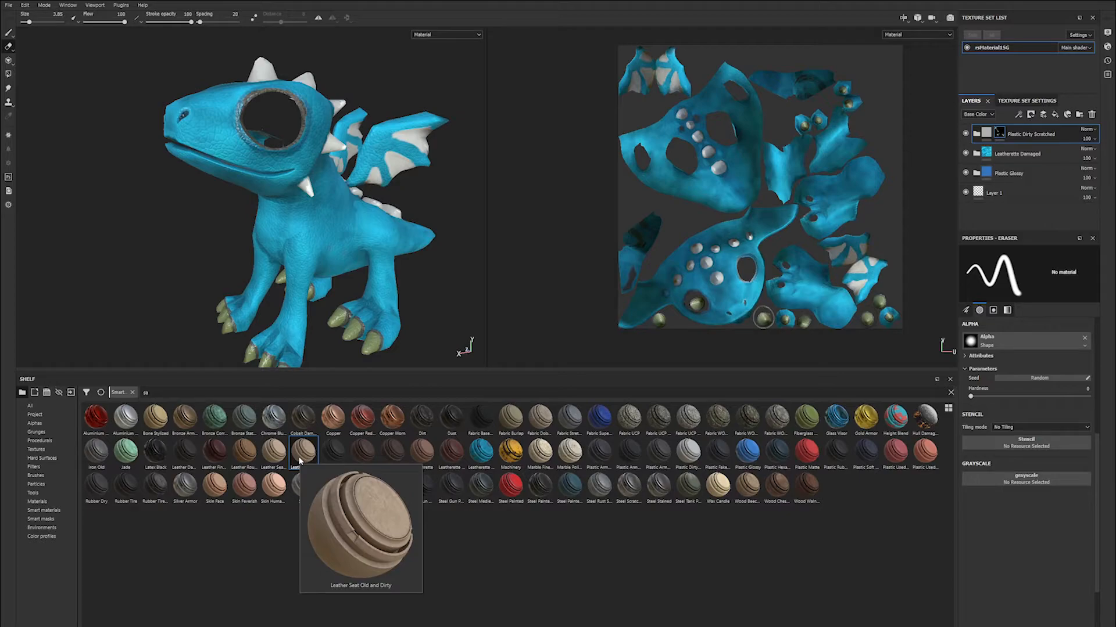
drag(300, 453, 310, 220)
Examine the leather material up close on the dragon's snout, mouth and eye rim.
alt+drag(336, 289, 259, 146)
alt+right_drag(260, 146, 406, 219)
alt+drag(406, 219, 331, 148)
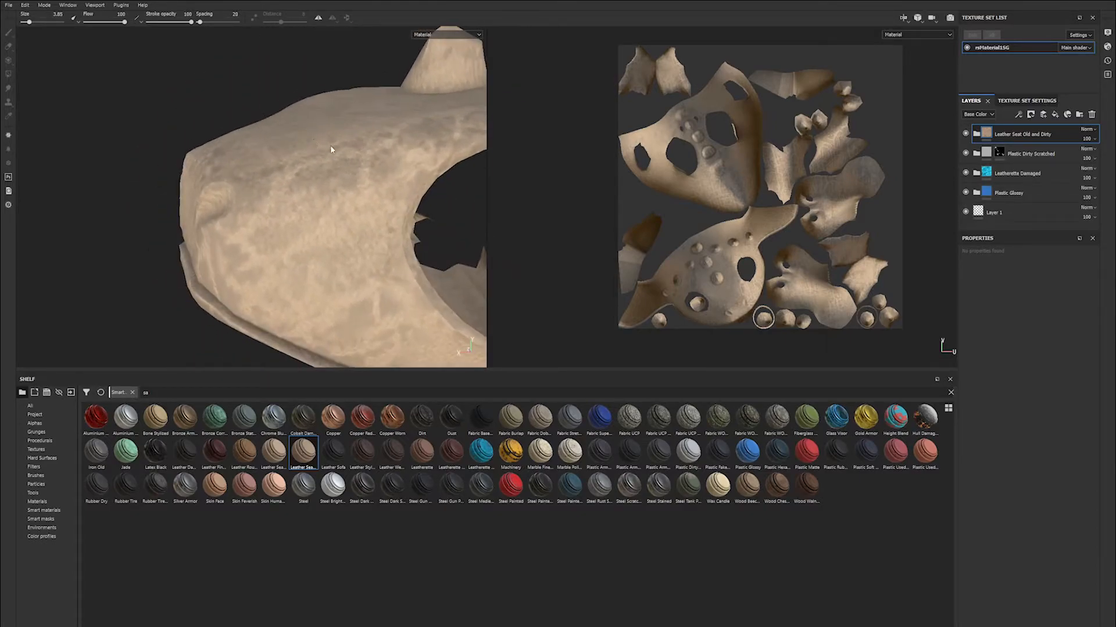
alt+middle_drag(331, 148, 249, 182)
alt+drag(226, 314, 331, 316)
alt+middle_drag(331, 316, 208, 290)
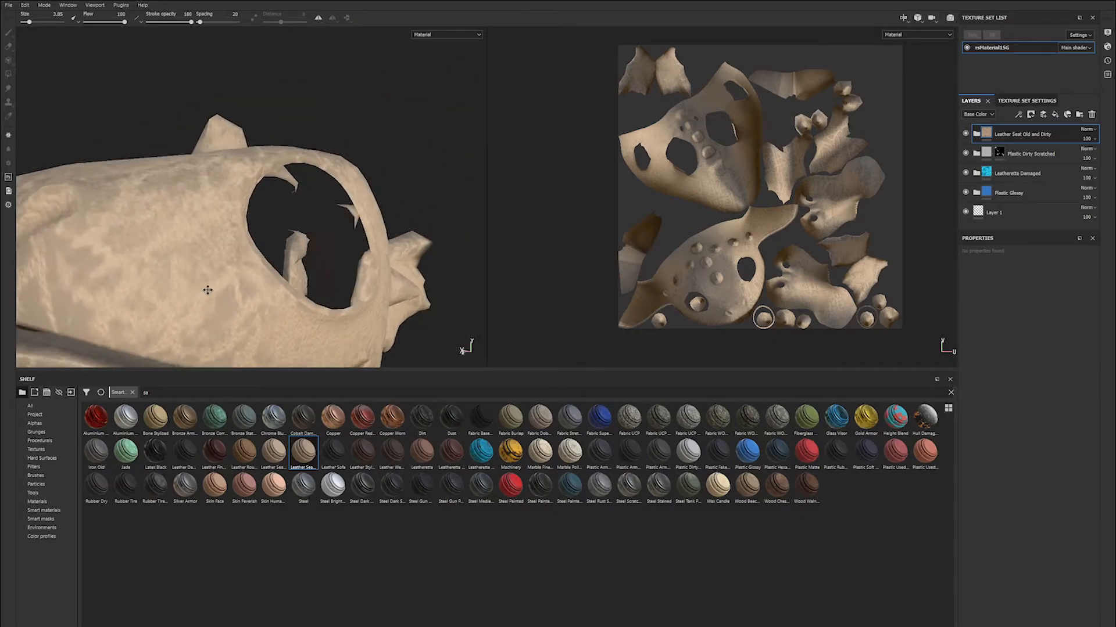
alt+drag(208, 290, 199, 210)
alt+drag(453, 313, 393, 304)
alt+middle_drag(393, 305, 308, 257)
Examine the leather grain on the neck, back and wing joints, and its overall look on the whole dragon.
alt+drag(156, 237, 254, 238)
alt+drag(324, 185, 220, 176)
alt+right_drag(221, 177, 447, 323)
alt+middle_drag(448, 323, 302, 230)
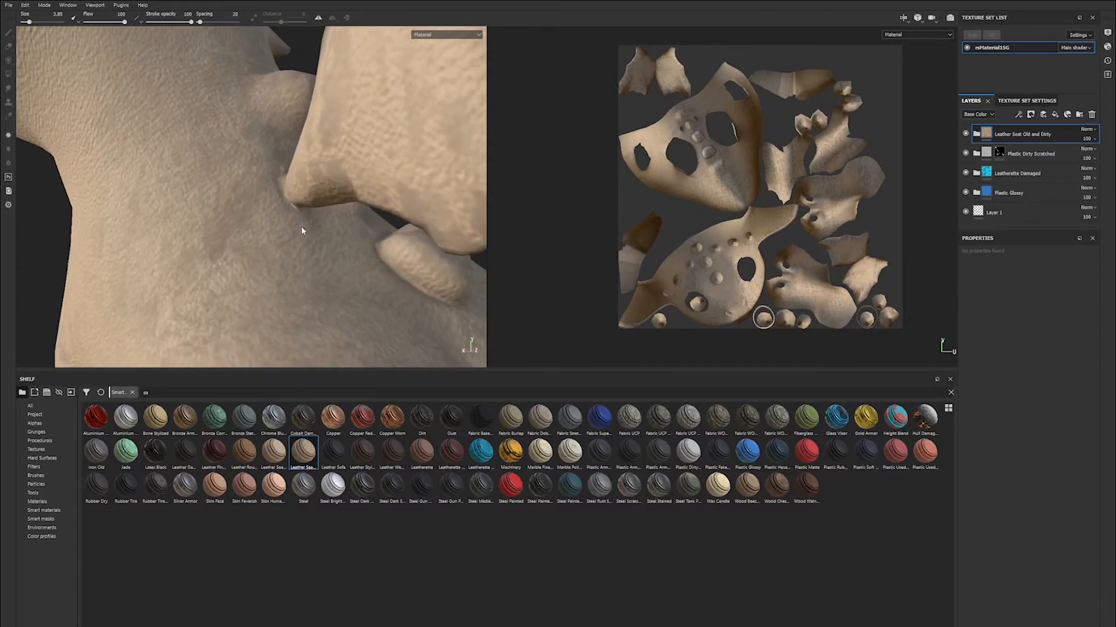
alt+drag(391, 223, 264, 147)
alt+middle_drag(183, 222, 305, 231)
alt+right_drag(305, 231, 410, 363)
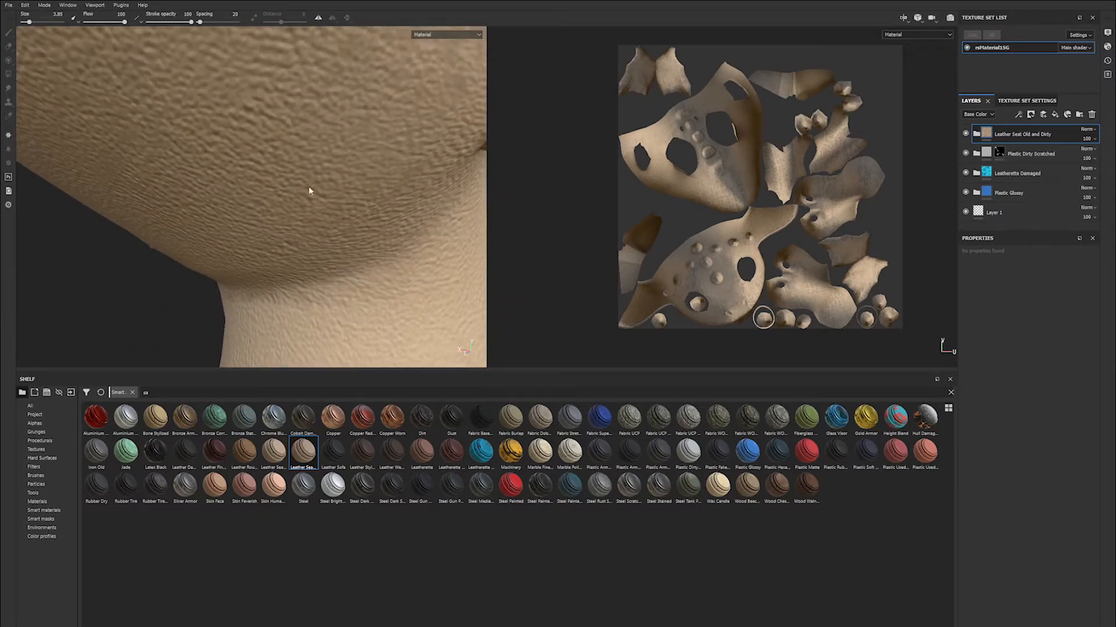
alt+right_drag(347, 236, 254, 161)
alt+middle_drag(254, 161, 232, 172)
alt+right_drag(233, 172, 161, 136)
alt+drag(161, 136, 287, 202)
alt+right_drag(279, 323, 254, 279)
mouse_move(318, 239)
alt+mouse_down()
mouse_move(324, 246)
mouse_move(284, 251)
mouse_move(317, 247)
mouse_move(301, 251)
alt+mouse_up()
alt+right_drag(301, 251, 319, 222)
alt+drag(318, 222, 335, 224)
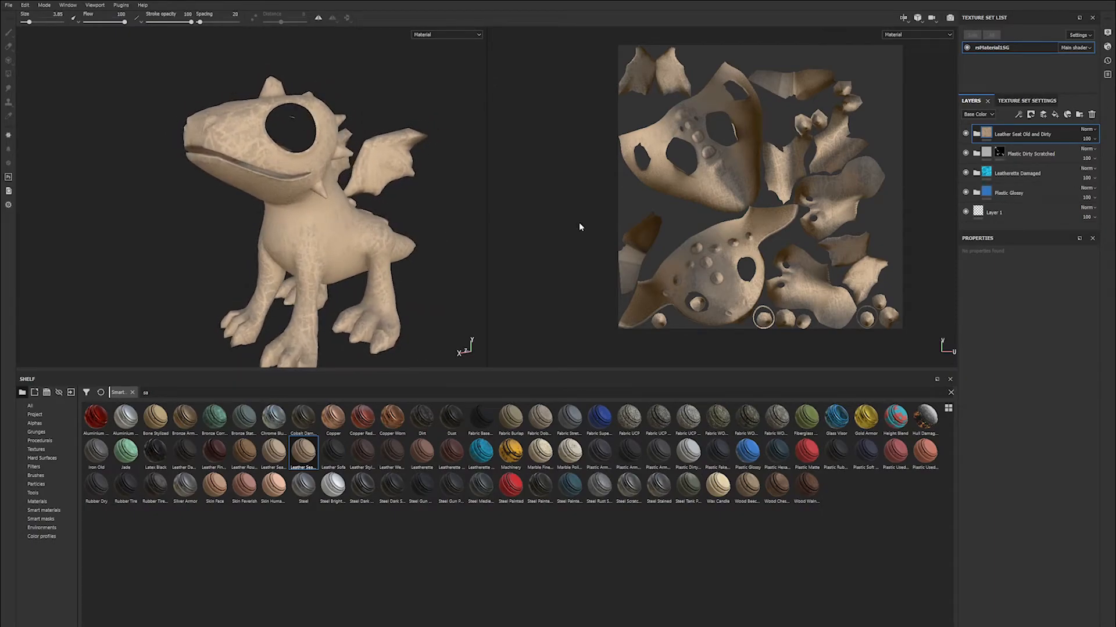
Expand the Leather Seat Old and Dirty group, compare the model with Dust off and on, and hide the layer directly beneath Dust.
click(980, 138)
click(1014, 154)
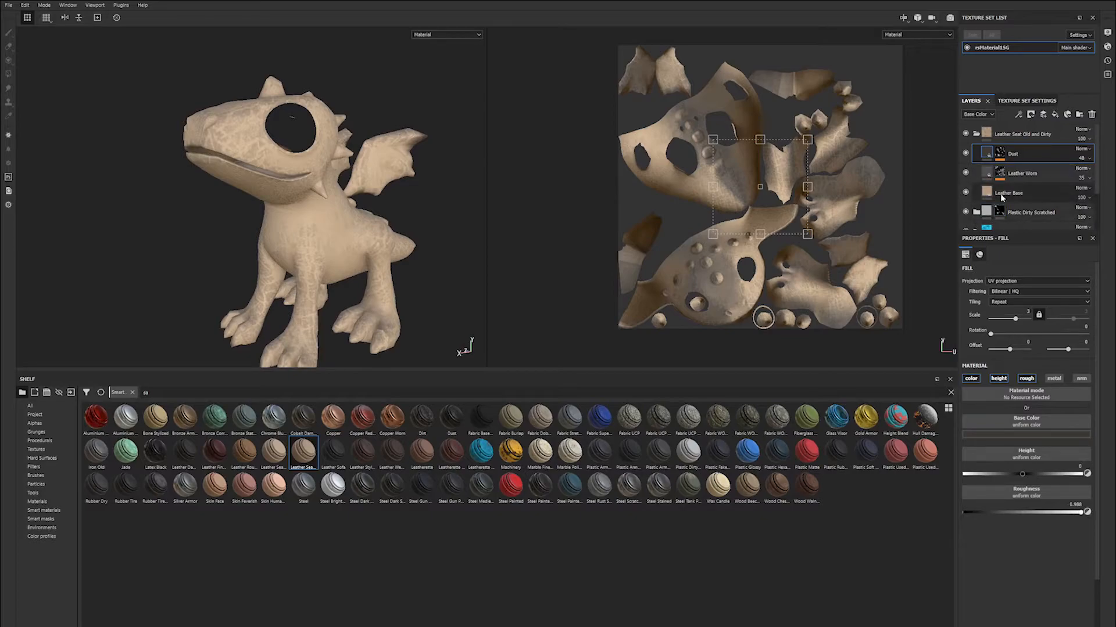
click(965, 153)
click(965, 153)
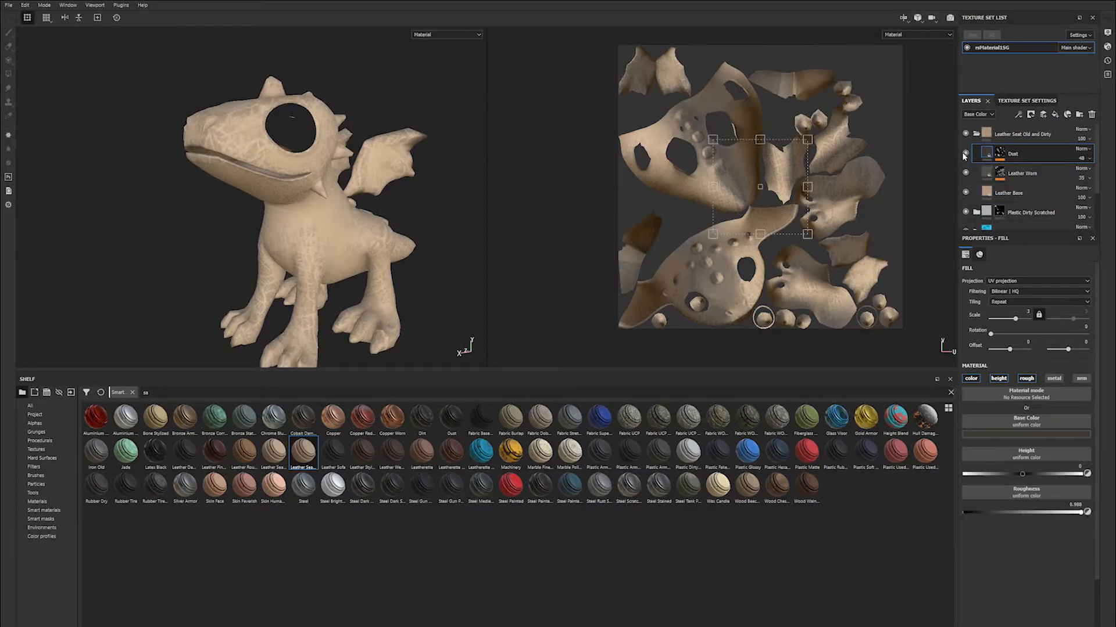
click(965, 174)
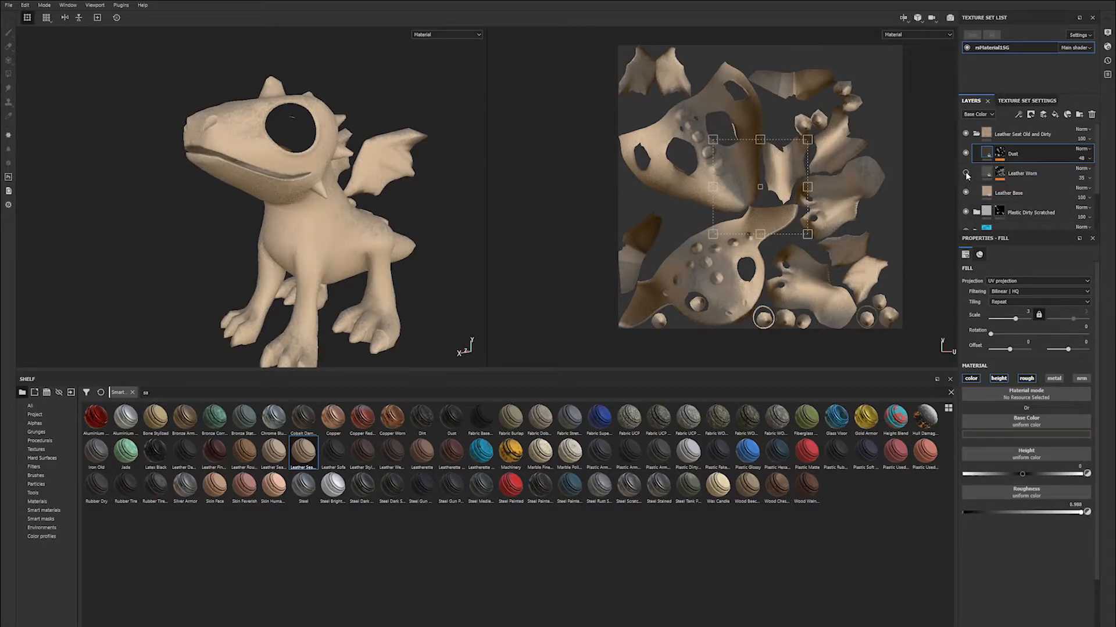
Show the Leather Worn layer again, comparing the dragon with the layer off and on.
click(966, 174)
click(968, 180)
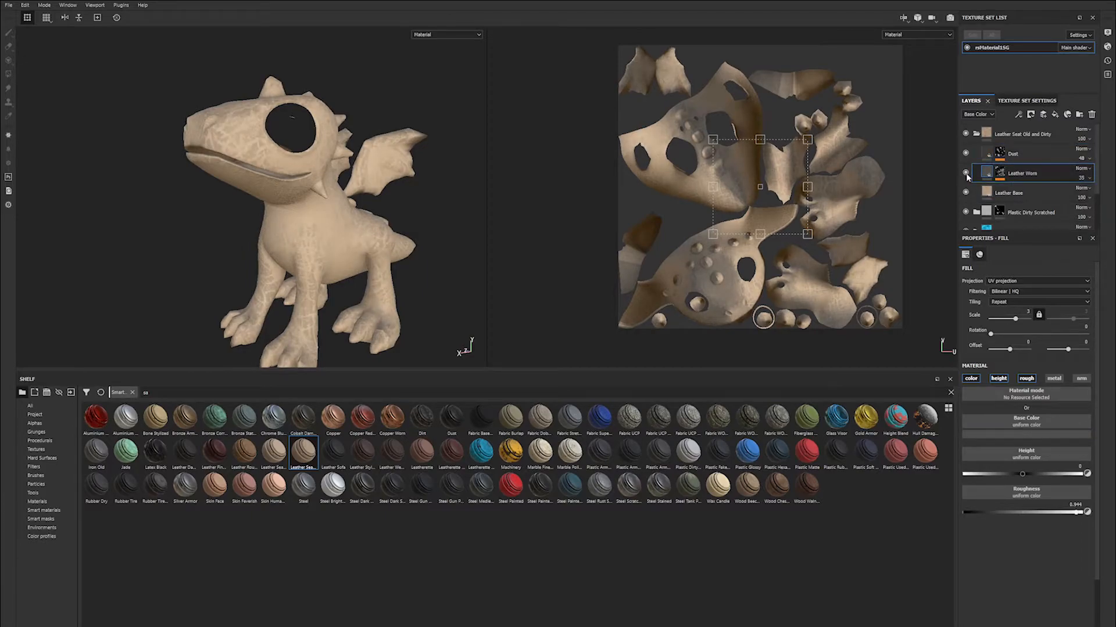
click(965, 174)
click(965, 175)
Delete the Leather Base layer from the Leather Seat Old and Dirty group, collapse the group and select it.
click(965, 193)
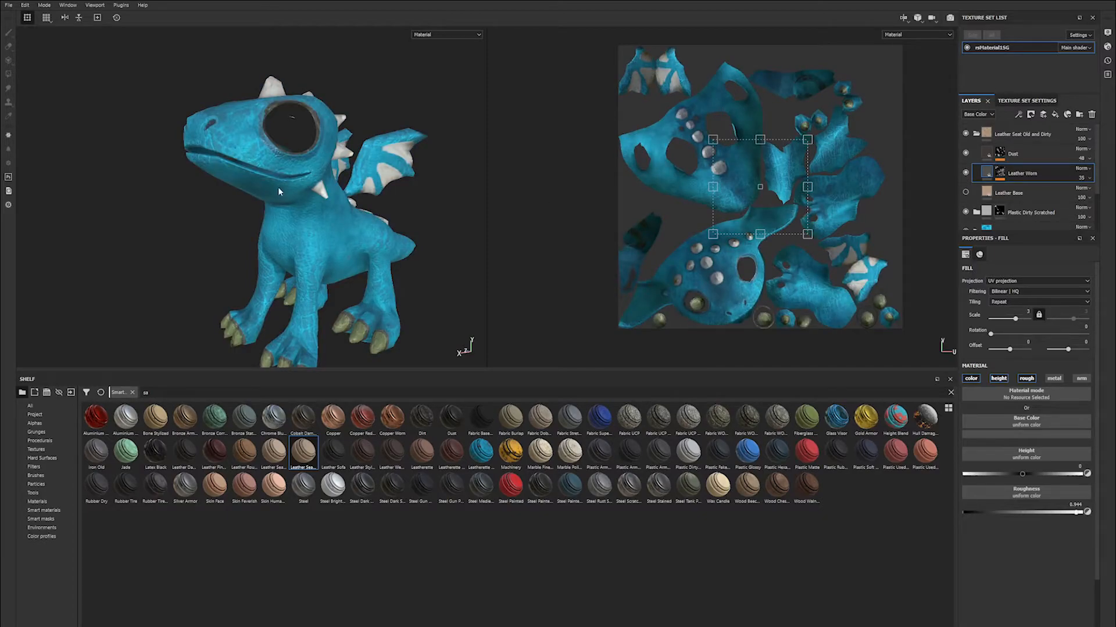
click(1024, 195)
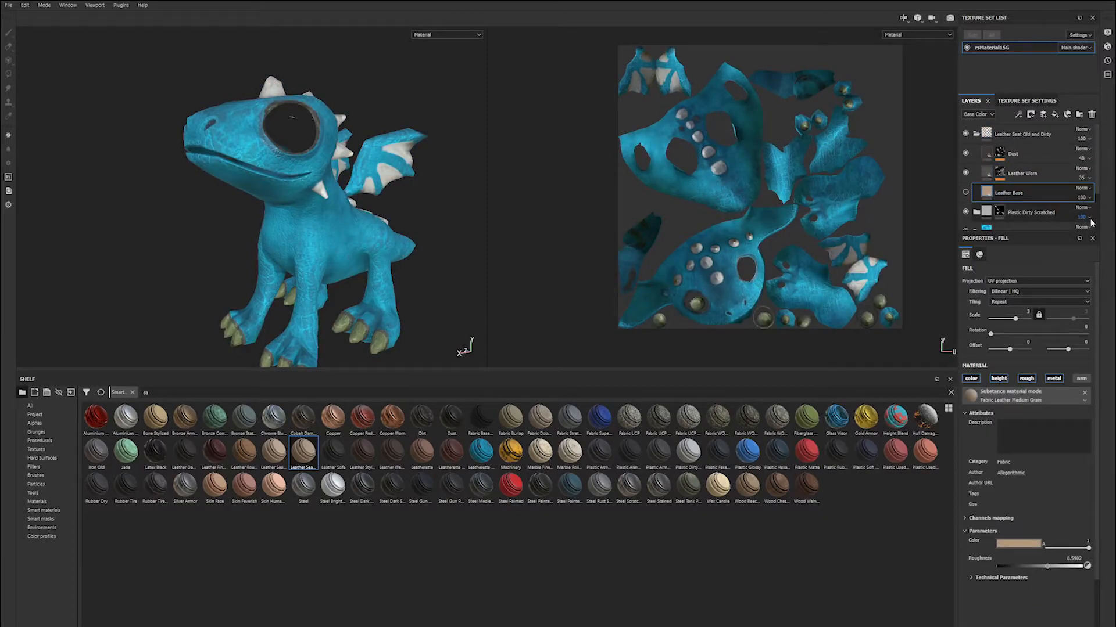
key(Delete)
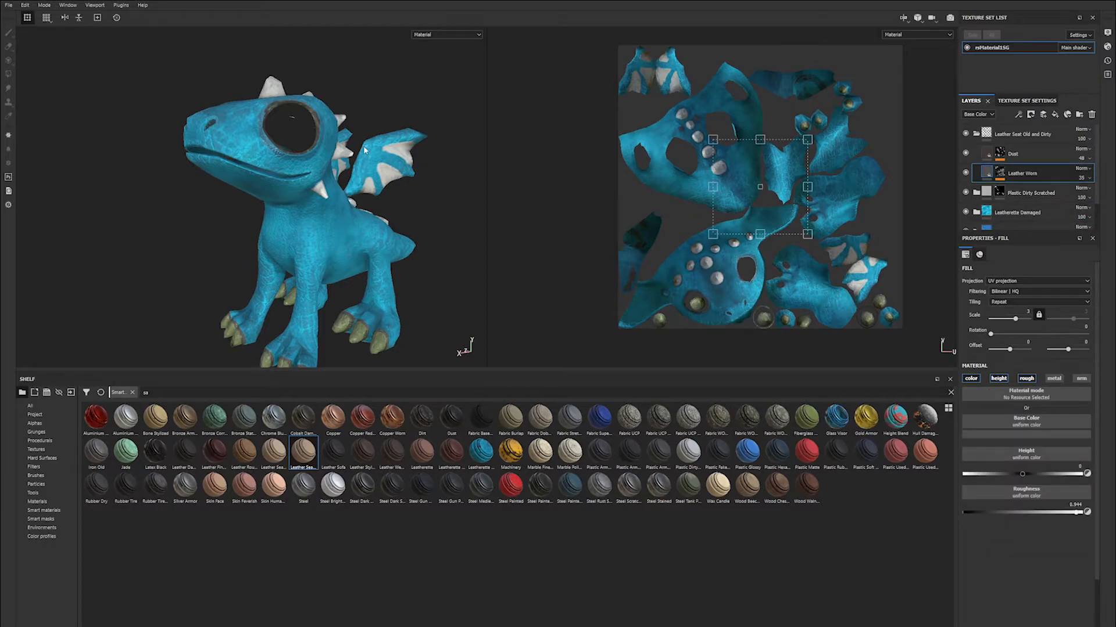
alt+right_drag(365, 151, 293, 211)
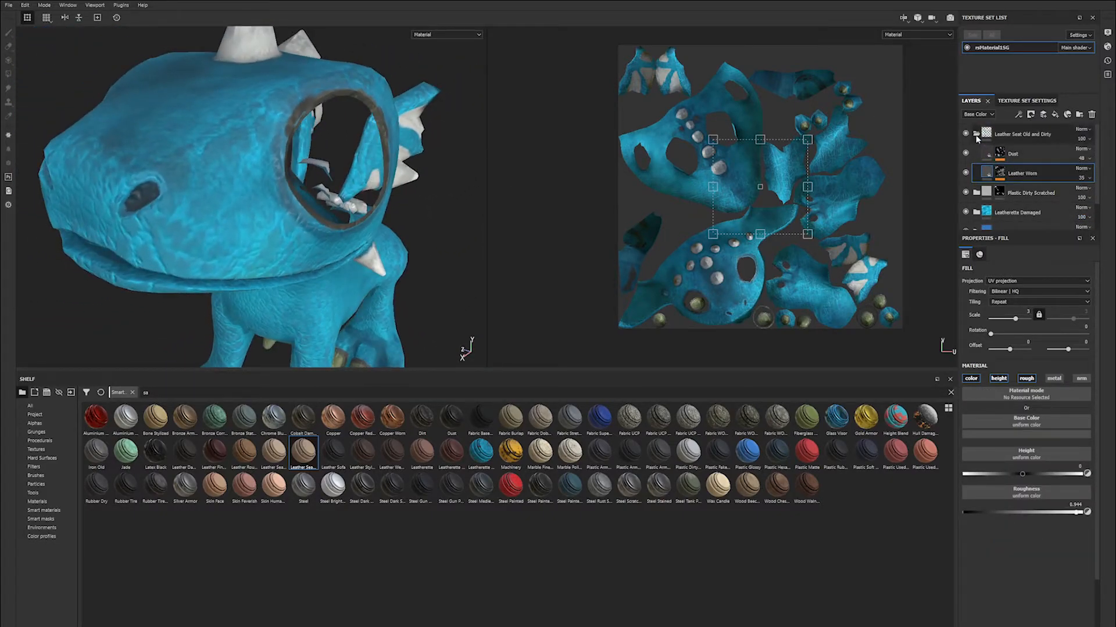
click(976, 134)
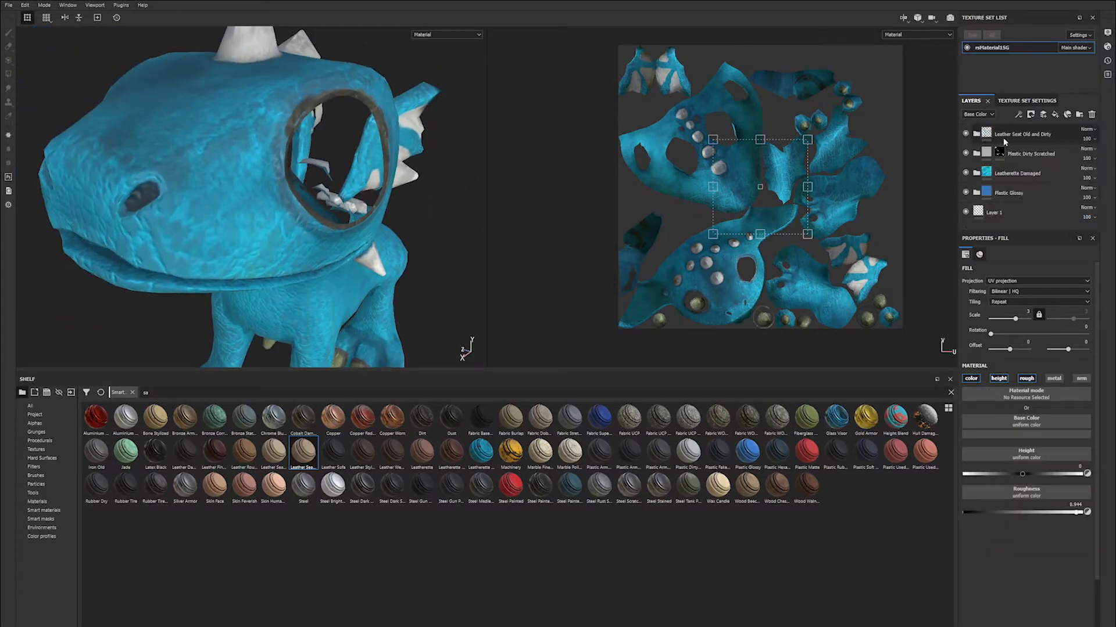
click(1069, 129)
Compare the whole dragon from the side with the Leather Seat Old and Dirty group off and on.
alt+drag(325, 192, 257, 153)
alt+drag(122, 153, 335, 145)
alt+middle_drag(292, 225, 320, 132)
alt+right_drag(320, 131, 216, 118)
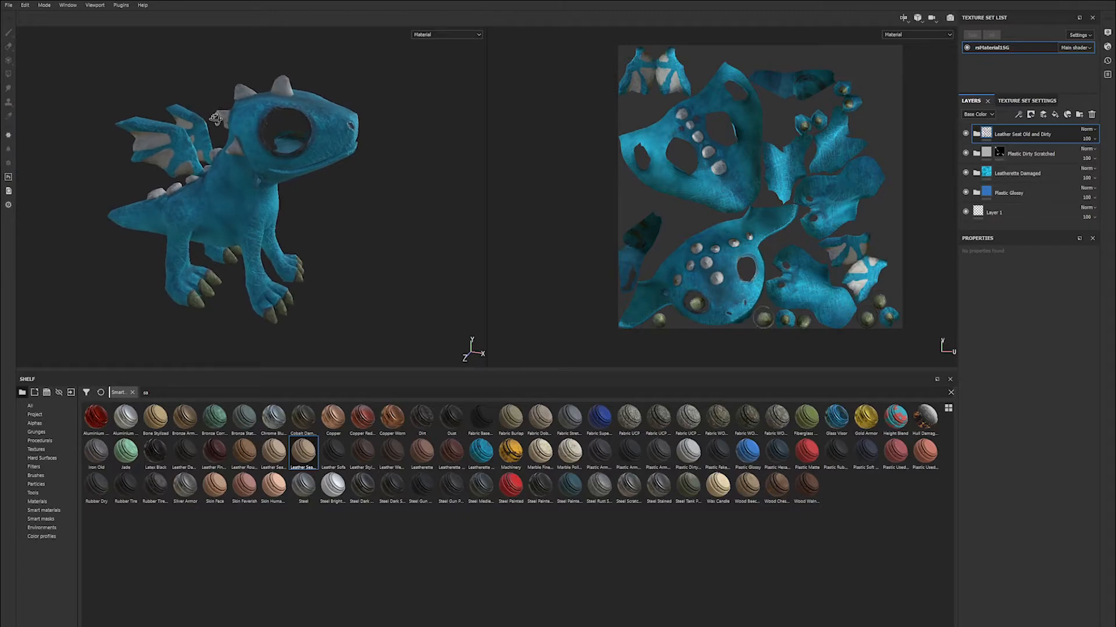
alt+drag(215, 118, 244, 115)
click(966, 134)
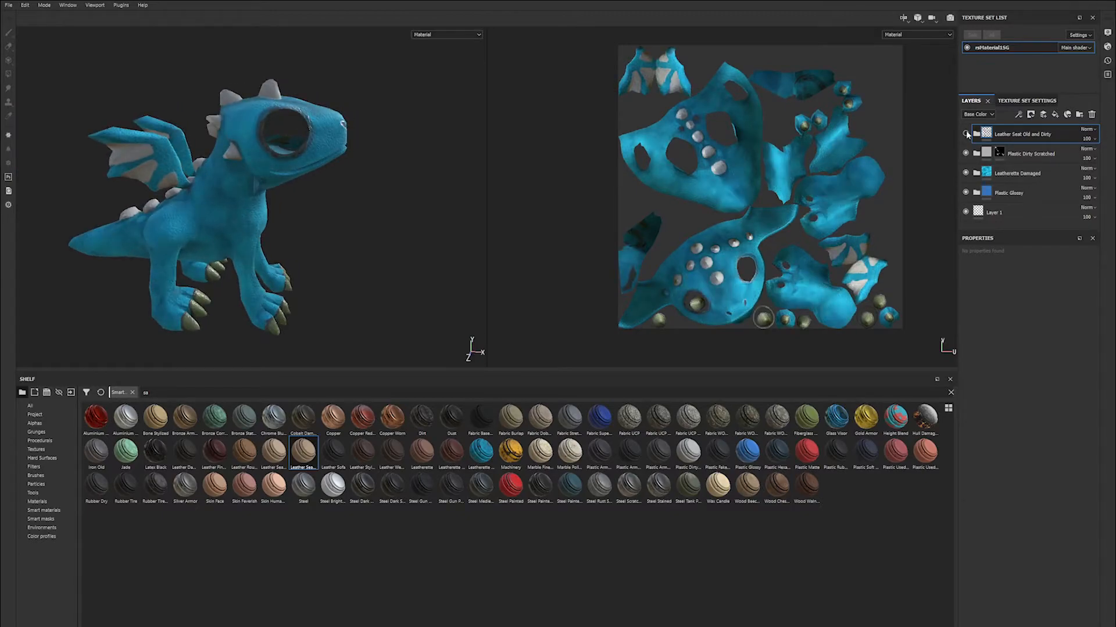
click(967, 134)
click(966, 134)
click(966, 135)
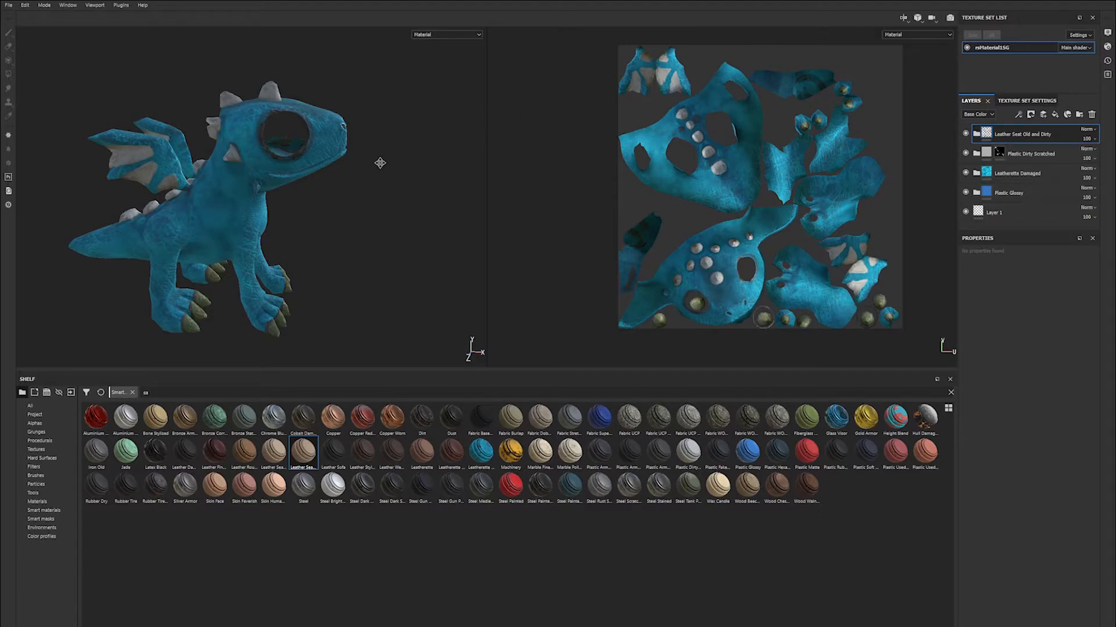
Examine the skin and spikes on the back of the head with the Leather Seat Old and Dirty group hidden, and restore the group.
alt+middle_drag(369, 144, 372, 191)
alt+right_drag(372, 191, 622, 376)
alt+drag(192, 116, 328, 102)
alt+right_drag(328, 102, 341, 110)
alt+drag(244, 119, 351, 108)
alt+drag(278, 128, 253, 147)
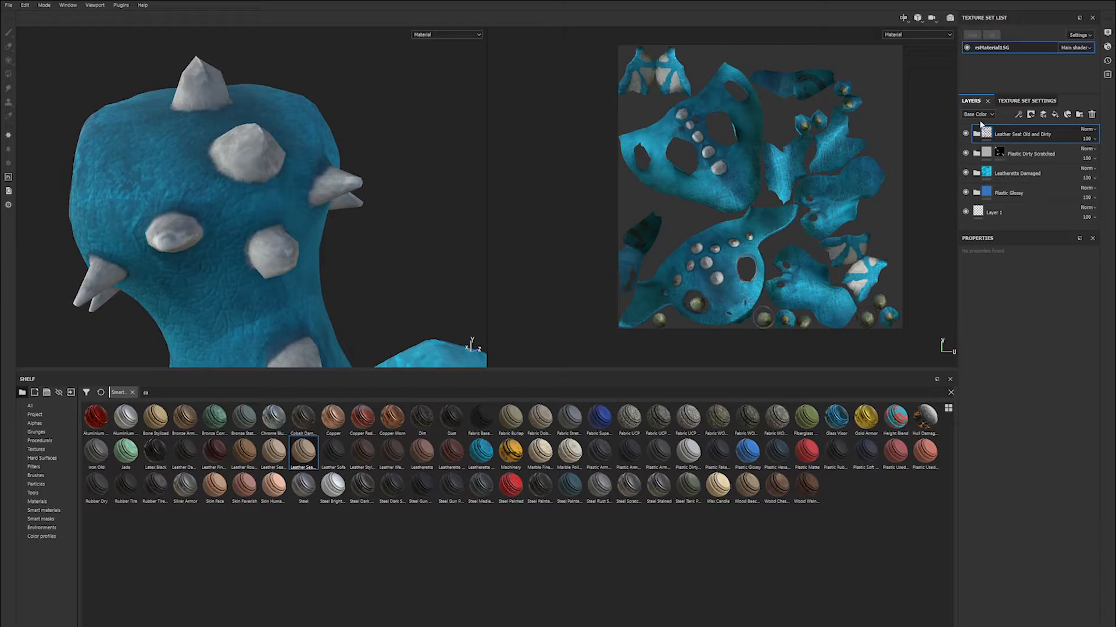
click(966, 134)
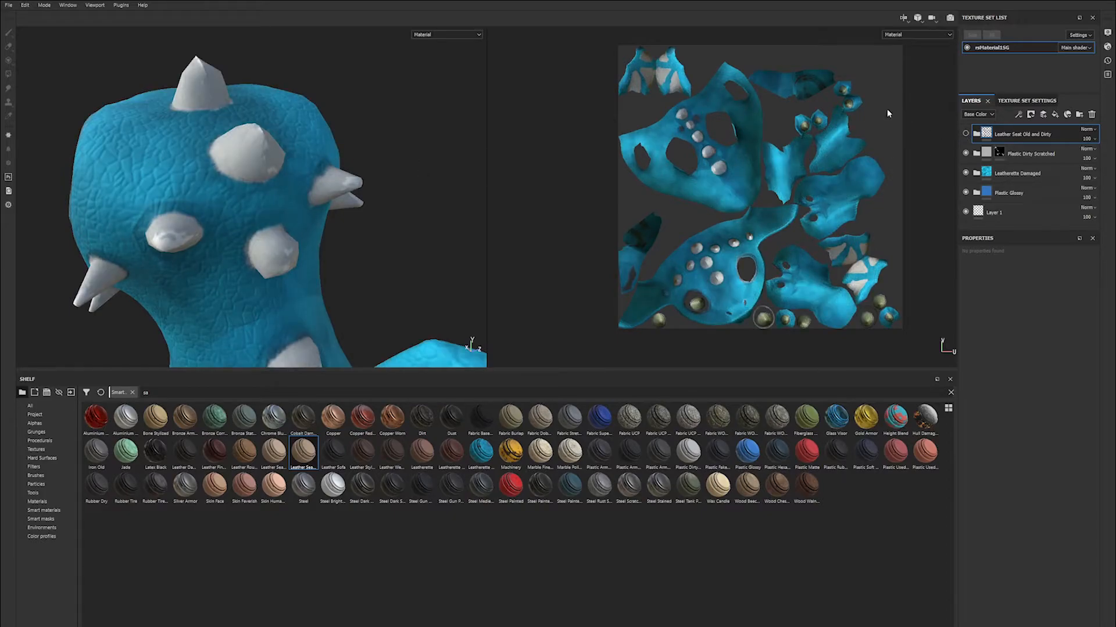
alt+right_drag(156, 145, 221, 175)
alt+middle_drag(221, 174, 206, 256)
alt+right_drag(206, 256, 224, 264)
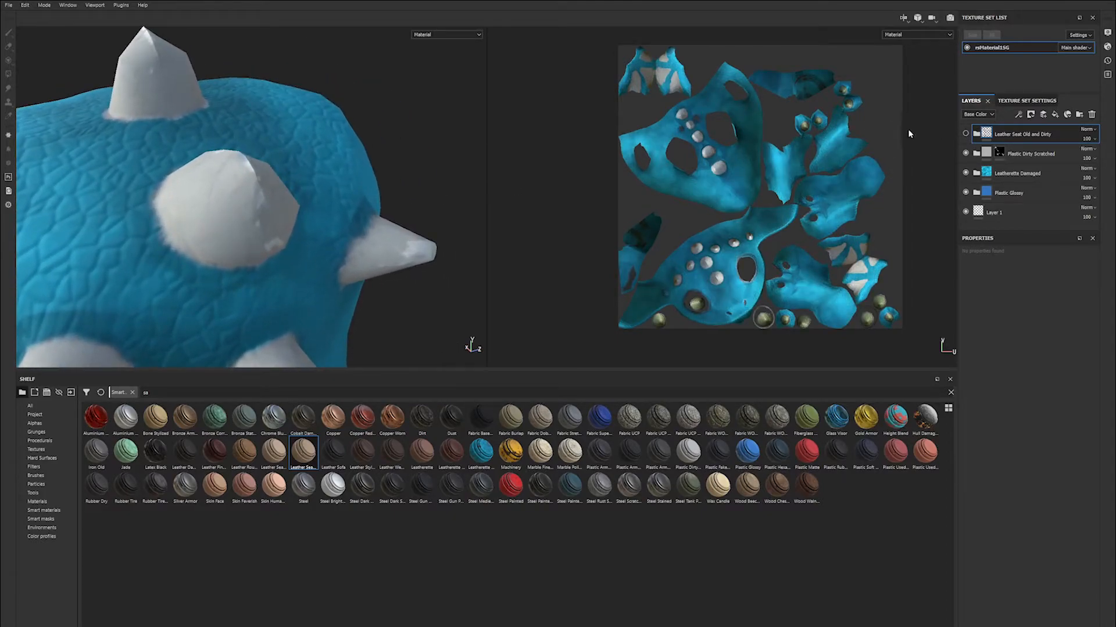
click(966, 135)
Examine the combined materials on the dragon's face, body, wings and legs from the front and side.
alt+drag(157, 139, 290, 146)
alt+right_drag(290, 145, 192, 192)
alt+drag(192, 191, 235, 185)
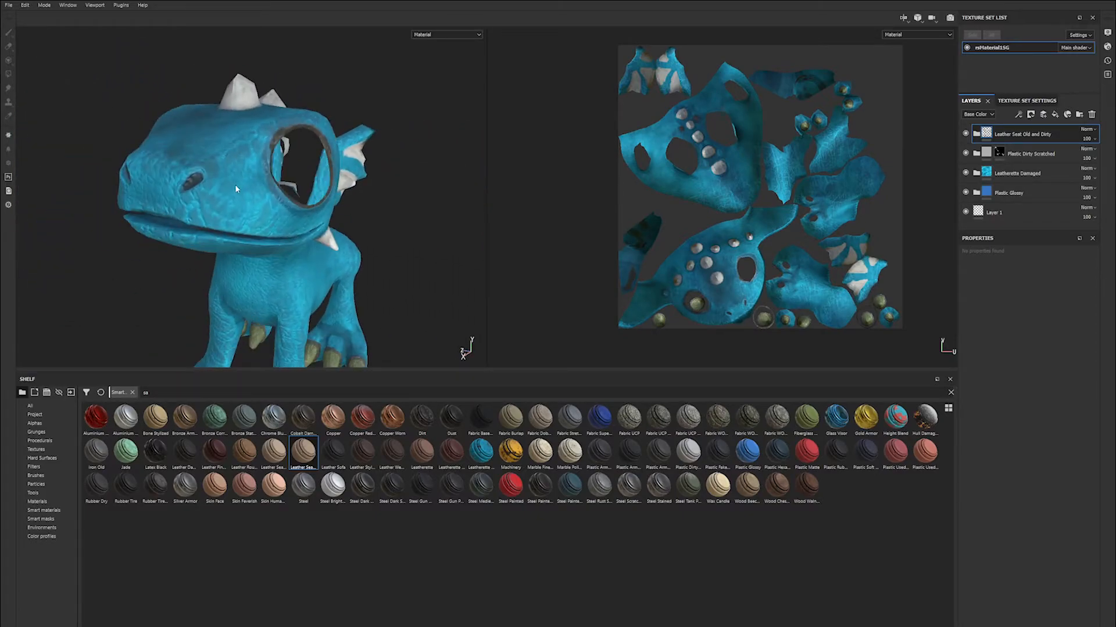
alt+middle_drag(235, 185, 285, 232)
alt+drag(285, 233, 248, 246)
alt+right_drag(248, 246, 185, 197)
alt+middle_drag(292, 236, 209, 219)
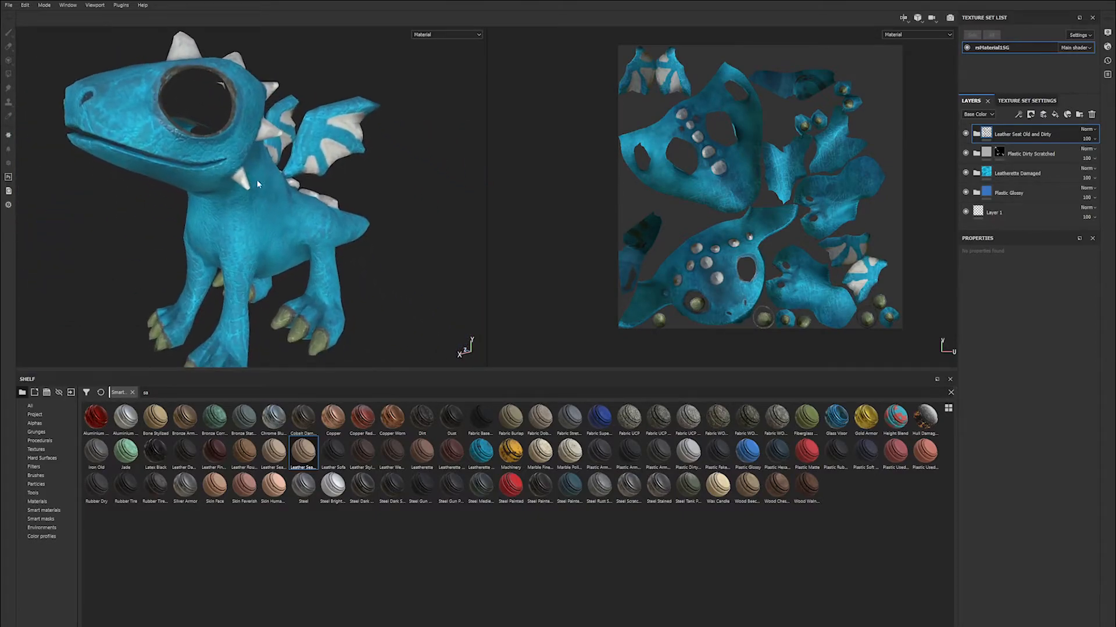
alt+right_drag(257, 185, 207, 177)
alt+middle_drag(207, 177, 231, 183)
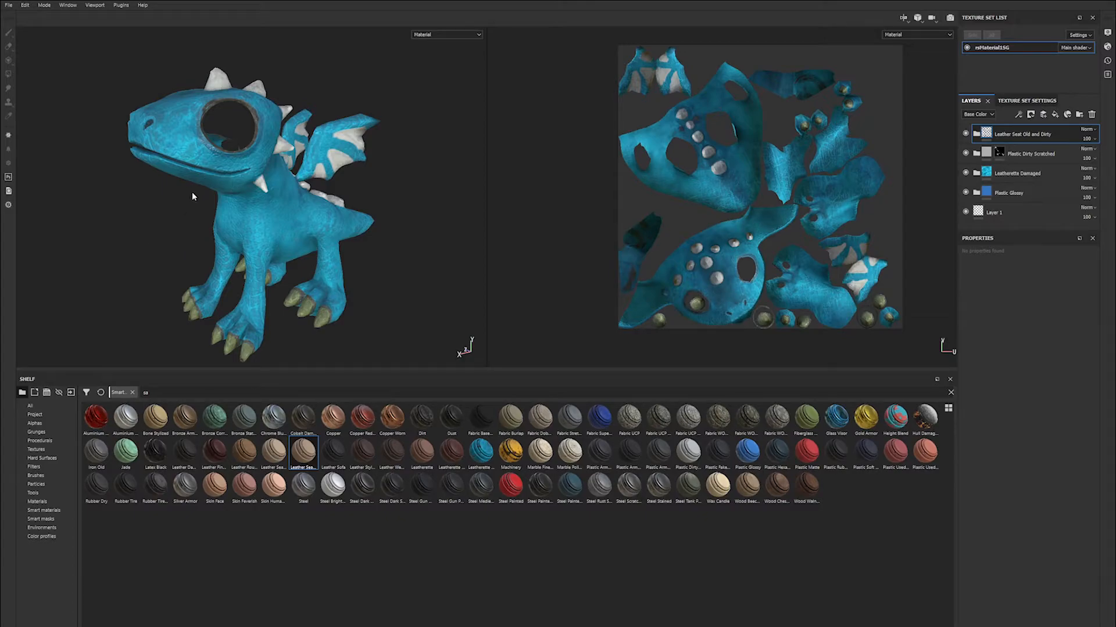
alt+drag(210, 339, 326, 280)
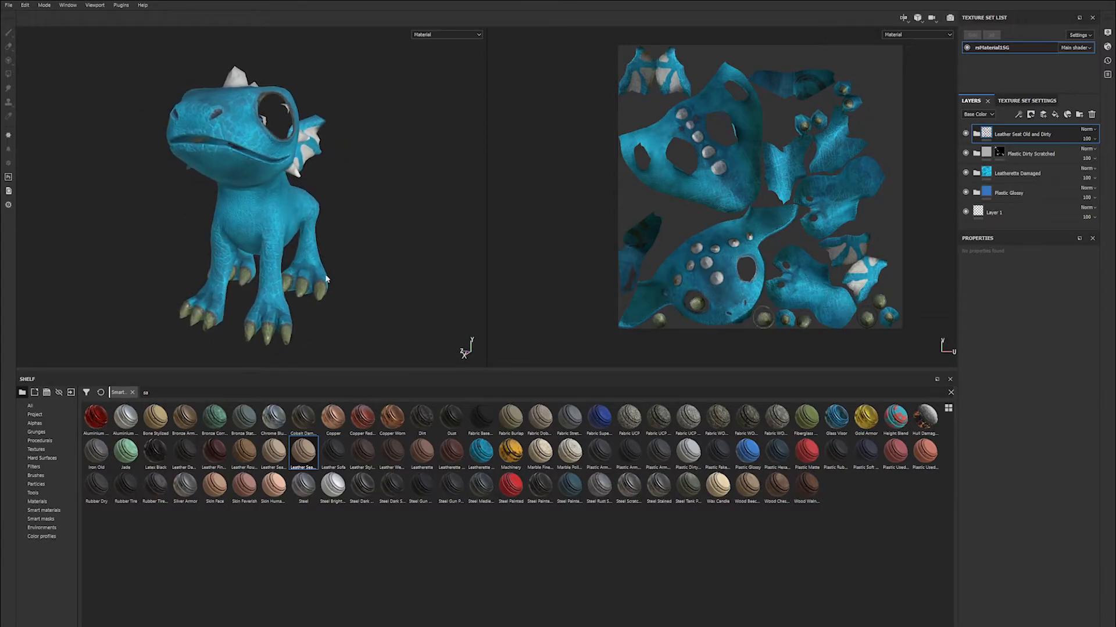
alt+drag(304, 240, 261, 235)
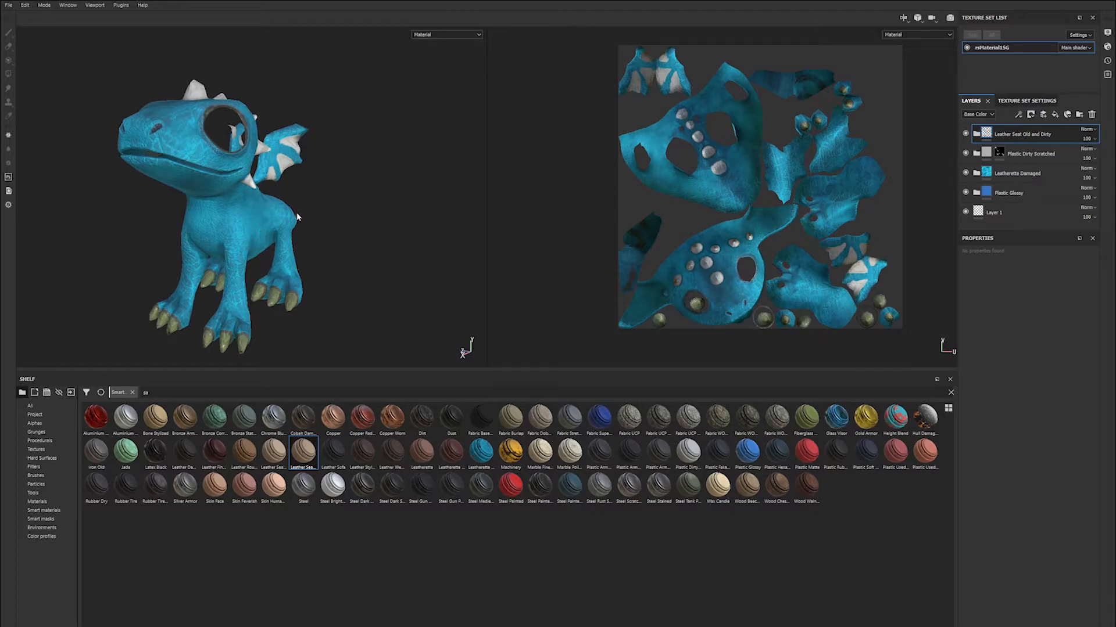
mouse_move(242, 184)
alt+mouse_down()
mouse_move(289, 183)
mouse_move(260, 189)
mouse_move(217, 162)
mouse_move(145, 166)
mouse_move(174, 174)
mouse_move(25, 156)
mouse_move(297, 160)
mouse_move(343, 186)
mouse_move(241, 164)
alt+mouse_up()
scroll(25, 157, up, 3)
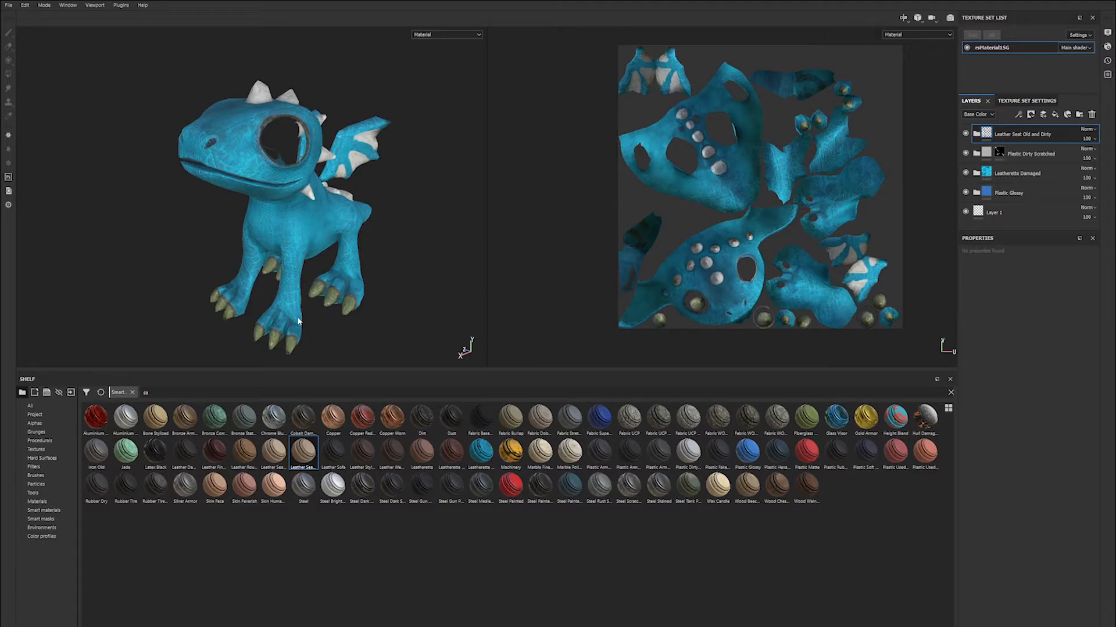
alt+drag(362, 231, 296, 232)
alt+drag(250, 180, 220, 251)
scroll(264, 204, up, 3)
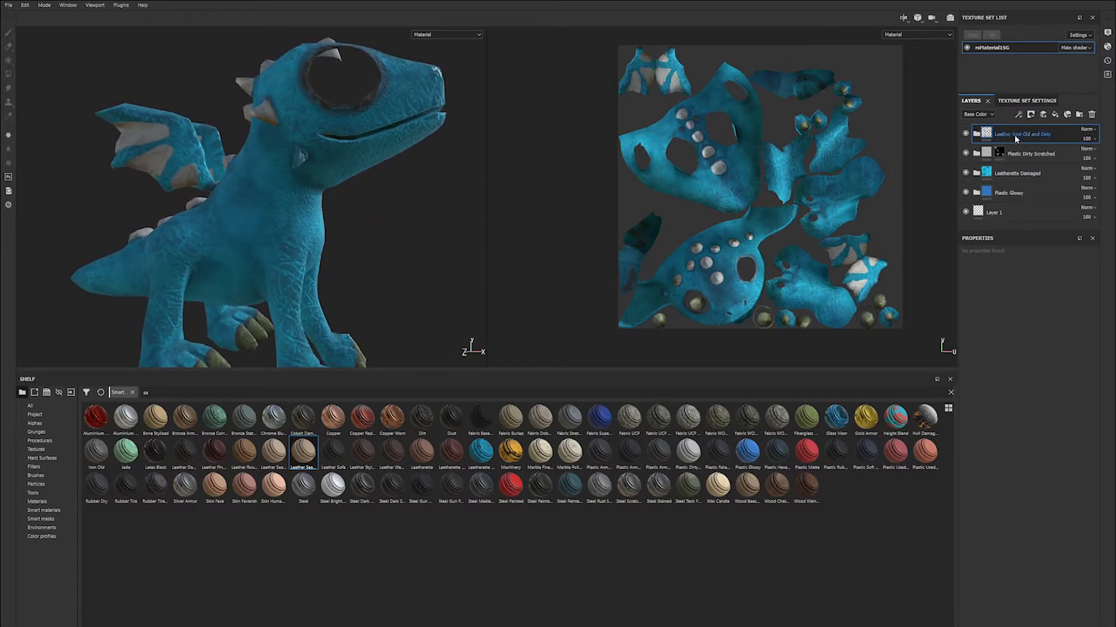
Discard a trial fill layer and add an empty paint layer above the Leather Seat Old and Dirty group.
click(1054, 116)
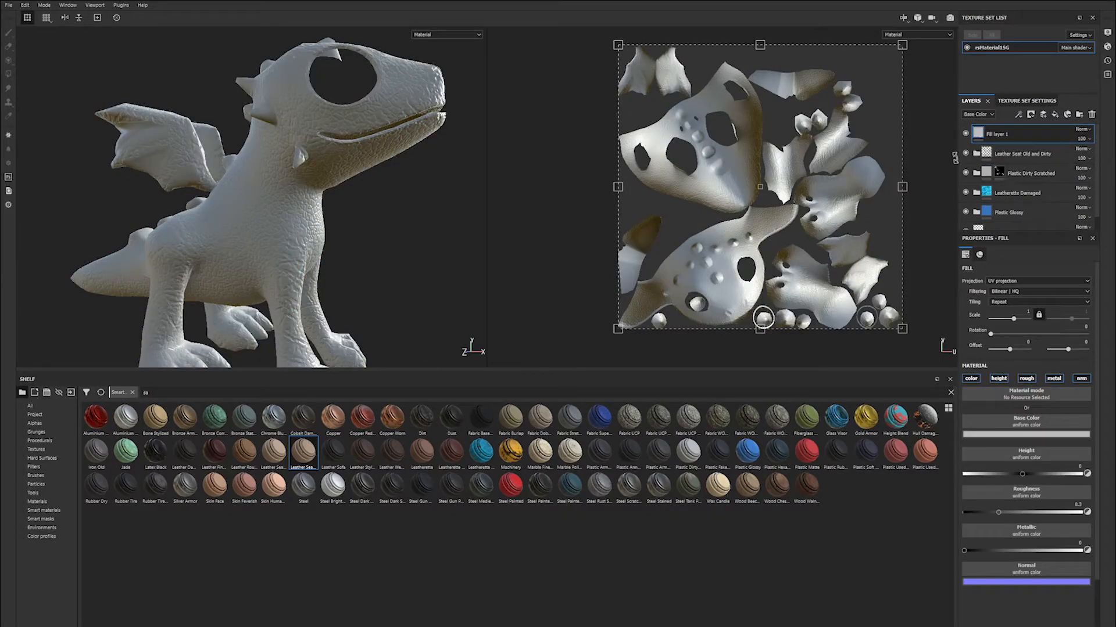
key(Delete)
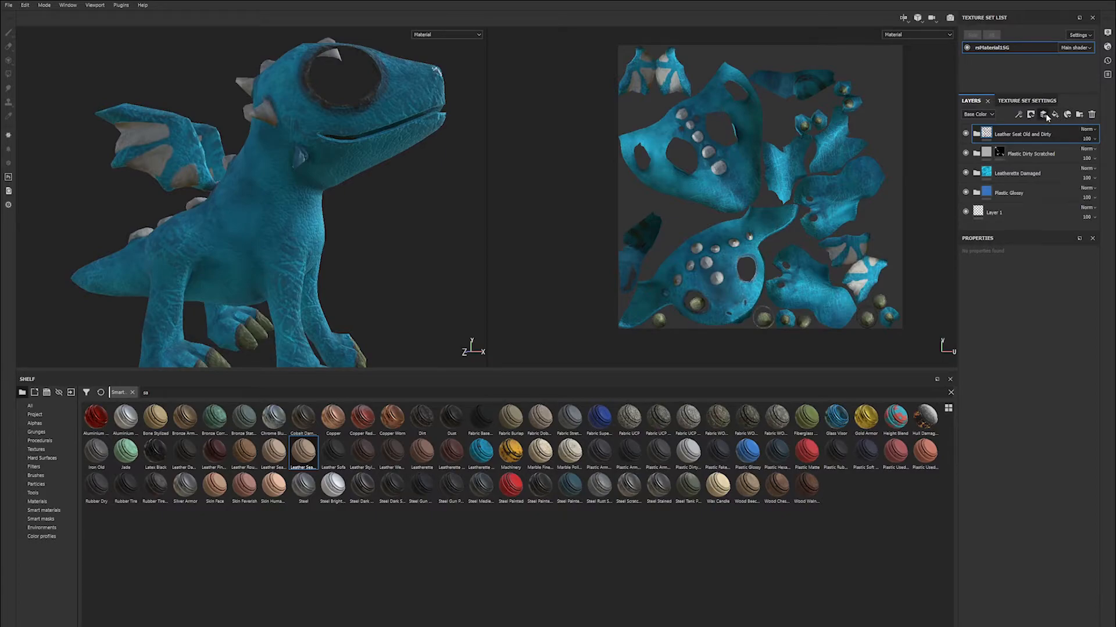
click(1044, 114)
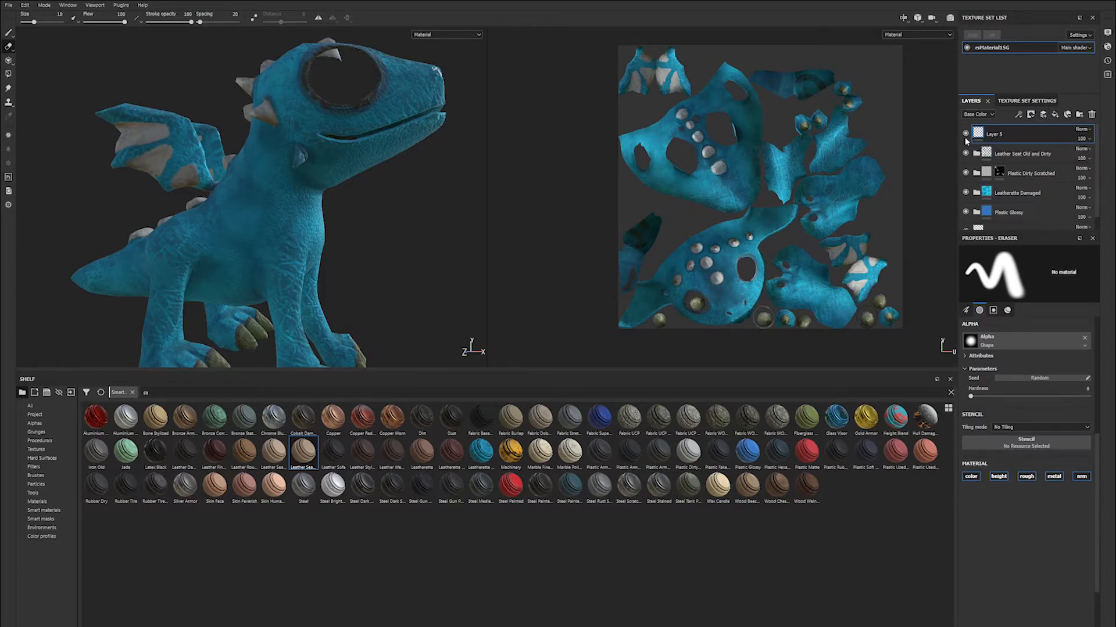
alt+drag(255, 185, 229, 190)
scroll(258, 189, up, 2)
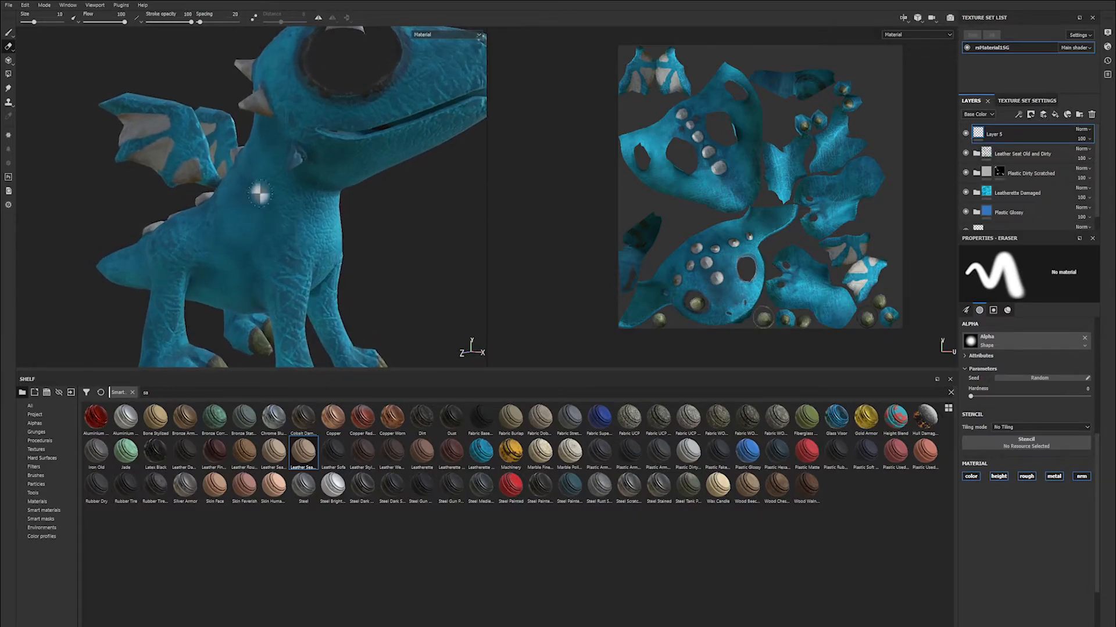
Paint large soft white spots on the dragon's shoulder and flank with the Paint brush, using sizes up to 14.14.
click(8, 33)
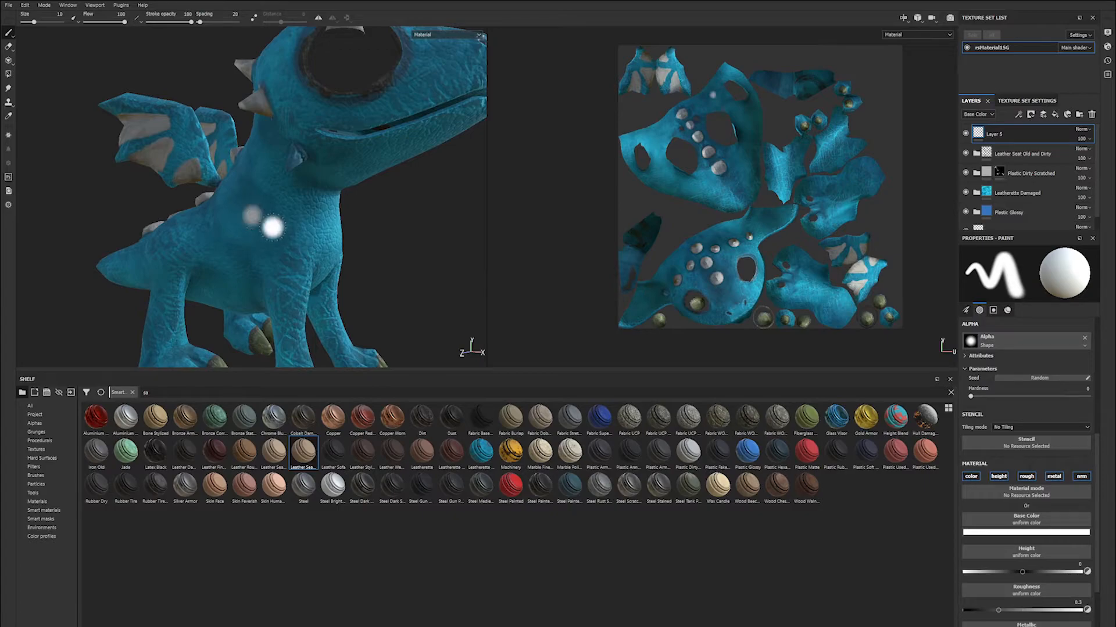
alt+drag(352, 279, 361, 245)
alt+right_drag(173, 207, 290, 314)
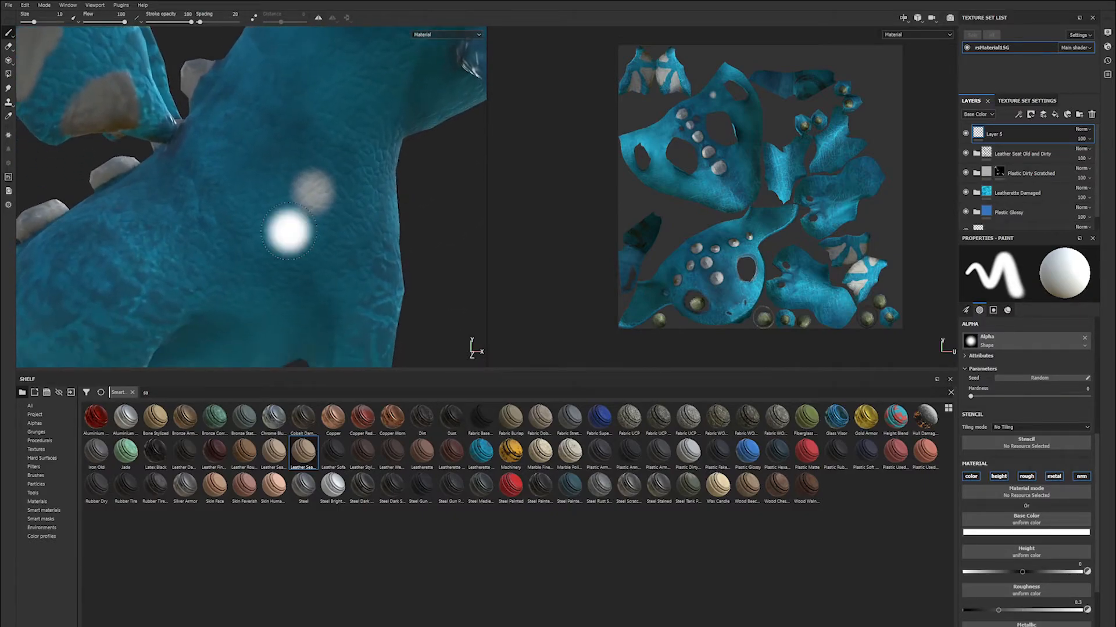
click(205, 202)
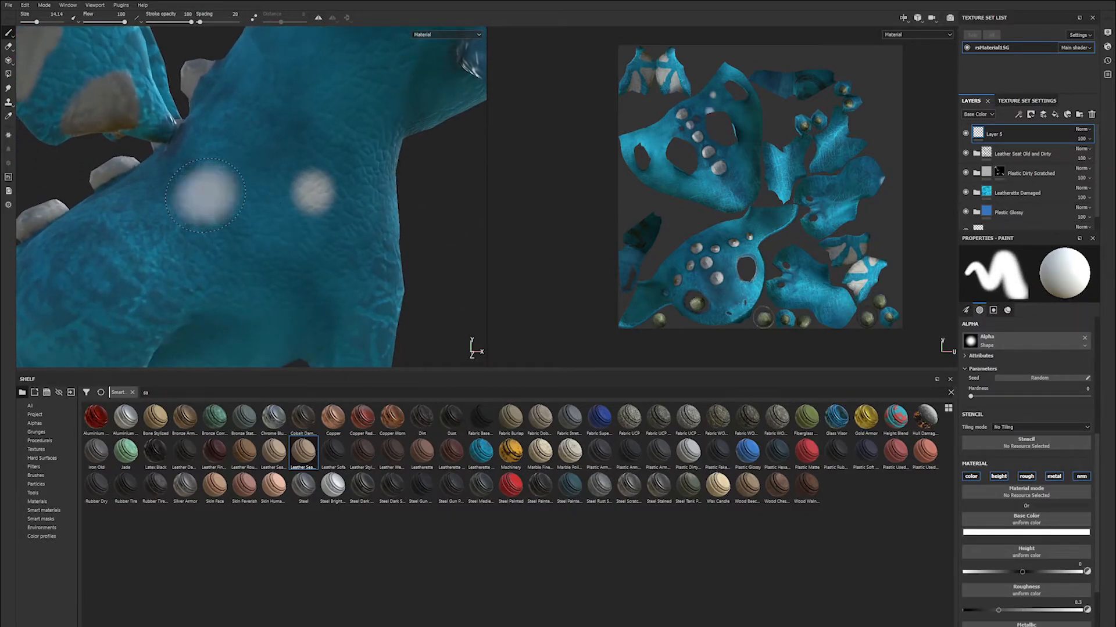
scroll(162, 190, down, 3)
scroll(261, 212, up, 1)
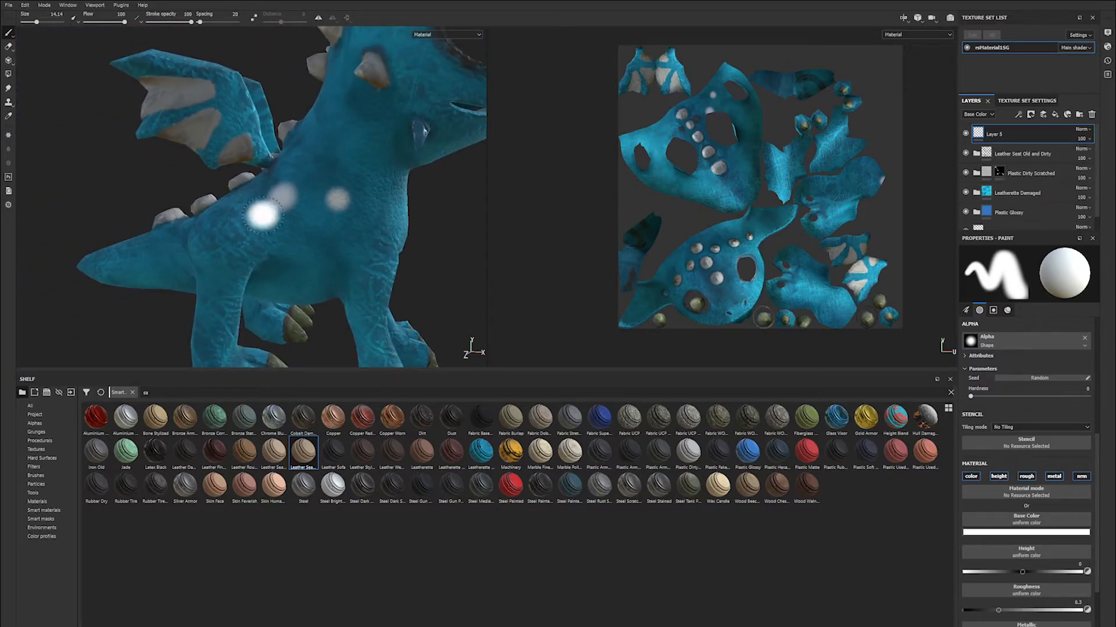
scroll(316, 224, up, 1)
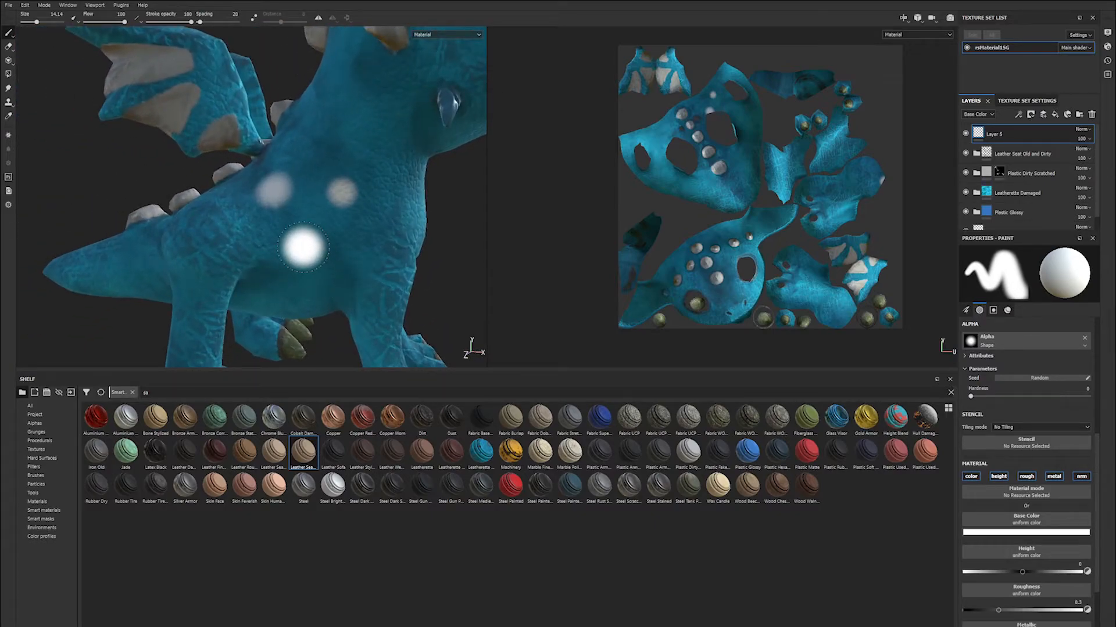
alt+drag(376, 277, 329, 185)
Paint small white dots between the large shoulder spots with the brush size reduced to 2.44.
key(bracketleft)
key(bracketleft)
key(bracketleft)
key(bracketleft)
key(bracketleft)
key(bracketleft)
key(bracketleft)
key(bracketleft)
key(bracketleft)
key(bracketleft)
key(bracketleft)
key(bracketleft)
key(bracketleft)
key(bracketleft)
key(bracketleft)
key(bracketleft)
key(bracketleft)
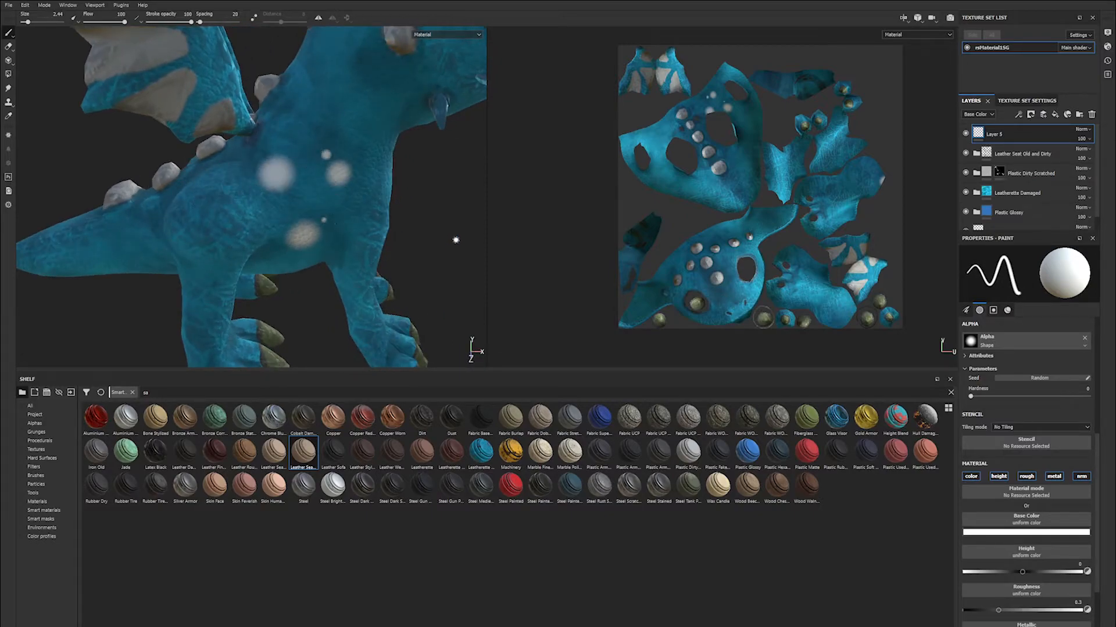
Paint a large white spot with an enlarged brush on the dragon's rear flank, just below the back spikes.
key(bracketright)
key(bracketright)
key(bracketright)
key(bracketright)
key(bracketright)
key(bracketright)
key(bracketright)
key(bracketright)
key(bracketright)
key(bracketright)
key(bracketright)
key(bracketright)
key(bracketright)
key(bracketright)
key(bracketright)
key(bracketright)
click(214, 195)
Paint small white dots around the large flank and back spots with a much smaller brush.
key(bracketleft)
key(bracketleft)
key(bracketleft)
key(bracketleft)
key(bracketleft)
key(bracketleft)
key(bracketleft)
key(bracketleft)
key(bracketleft)
key(bracketleft)
key(bracketleft)
key(bracketleft)
key(bracketleft)
key(bracketleft)
key(bracketleft)
key(bracketleft)
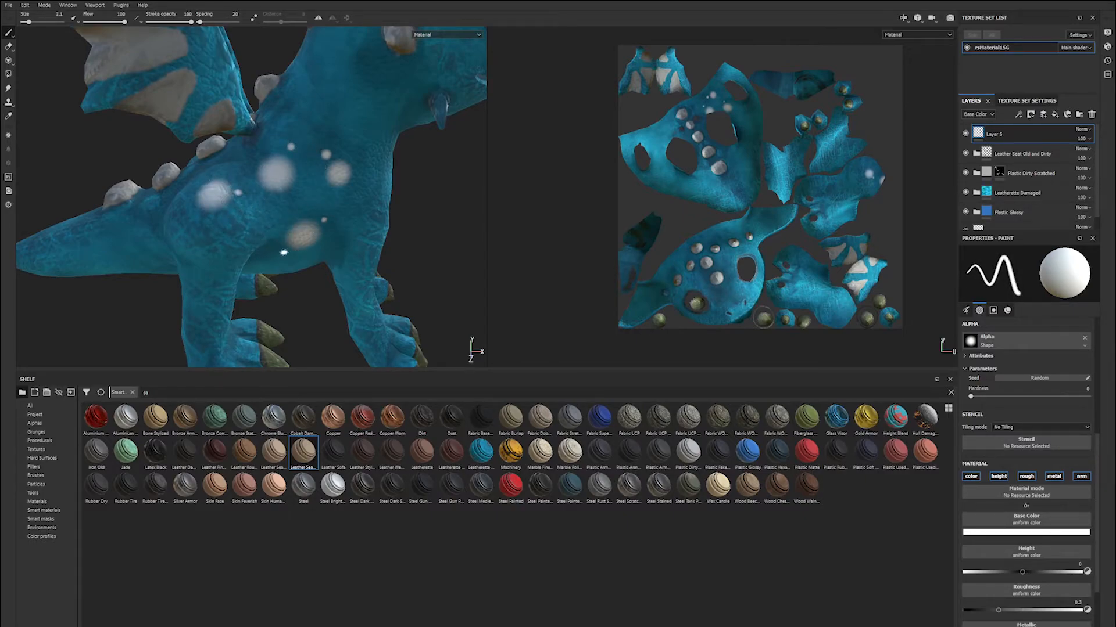
Enlarge the brush and paint a large white spot on the dragon's hind thigh.
key(bracketright)
key(bracketright)
key(bracketright)
key(bracketright)
key(bracketright)
key(bracketright)
key(bracketright)
key(bracketright)
key(bracketright)
key(bracketright)
key(bracketright)
key(bracketright)
key(bracketright)
key(bracketright)
key(bracketright)
key(bracketright)
click(207, 255)
Paint a small white dot beside the foremost shoulder spot with a reduced brush.
key(super)
mouse_move(262, 180)
alt+mouse_down()
mouse_move(239, 181)
mouse_move(303, 174)
mouse_move(319, 239)
alt+mouse_up()
key(bracketleft)
key(bracketleft)
key(bracketleft)
key(bracketleft)
key(bracketleft)
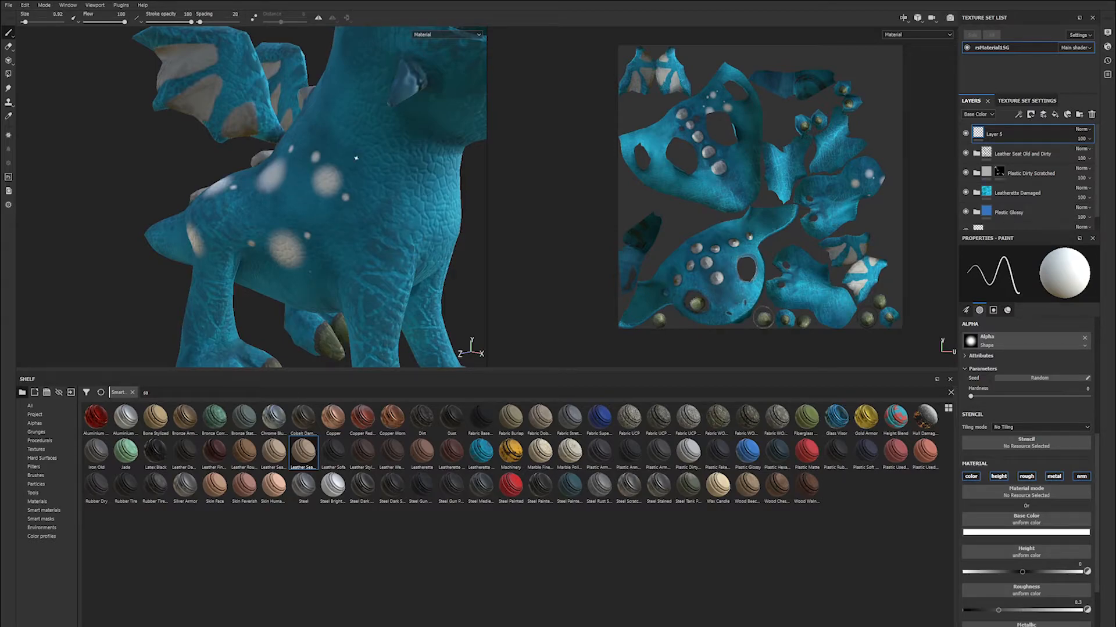
Enlarge the brush and paint a soft white spot above the dragon's front leg.
key(bracketright)
key(bracketright)
key(bracketright)
key(bracketright)
key(bracketright)
click(382, 219)
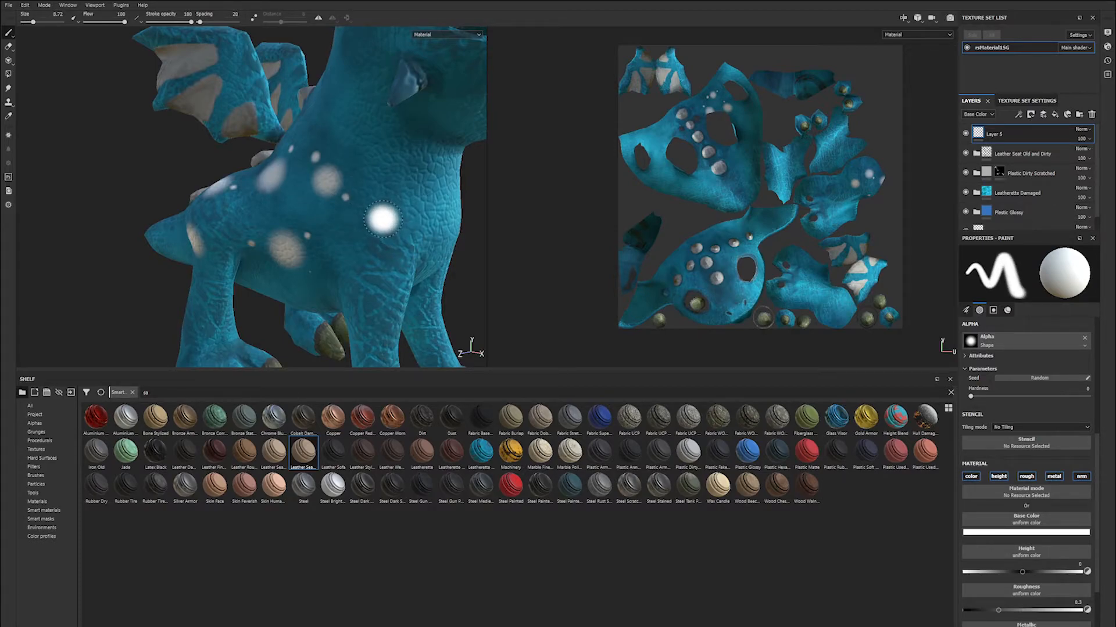
Paint white spots along the dragon's lower hind leg, progressively reducing the brush to size 4.64.
mouse_move(319, 225)
alt+mouse_down()
mouse_move(306, 219)
mouse_move(326, 186)
alt+mouse_up()
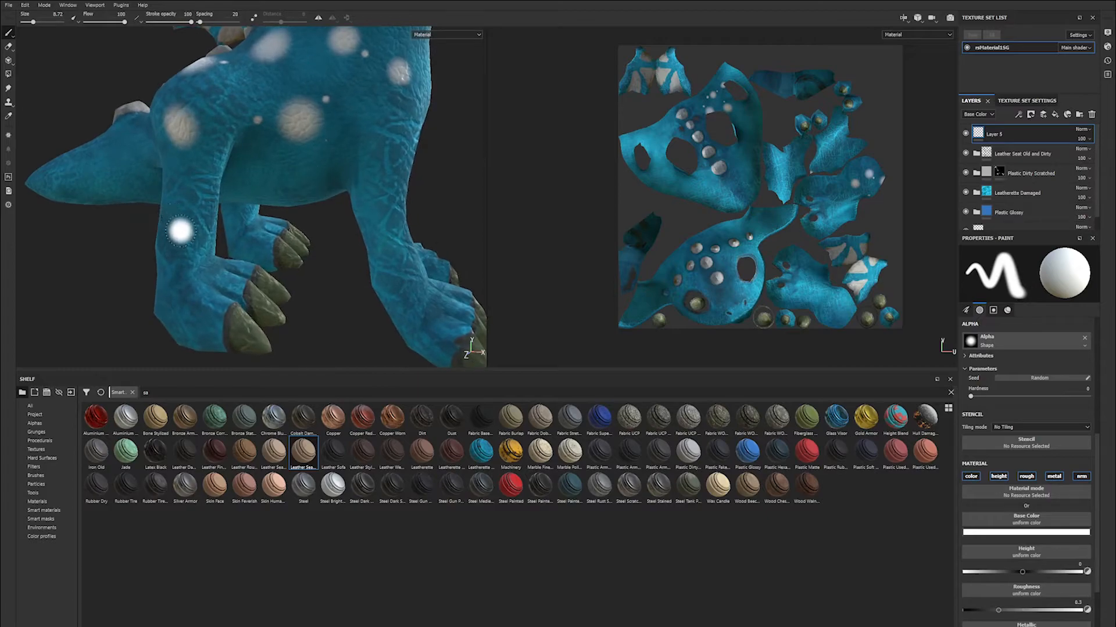
key(bracketleft)
key(bracketleft)
key(bracketleft)
key(bracketleft)
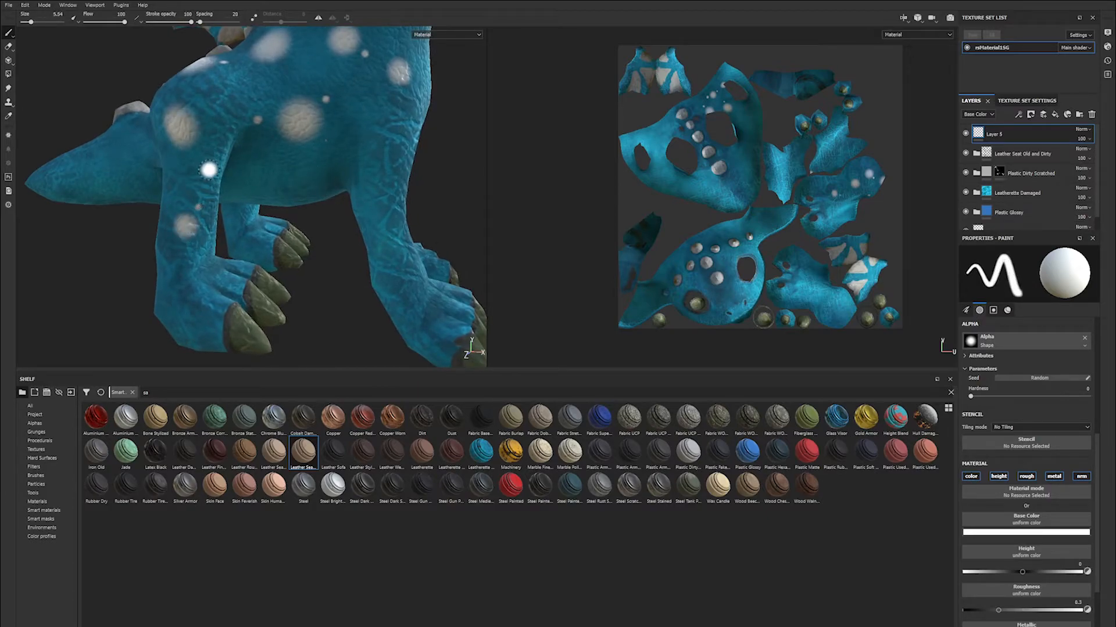
key(bracketleft)
key(bracketleft)
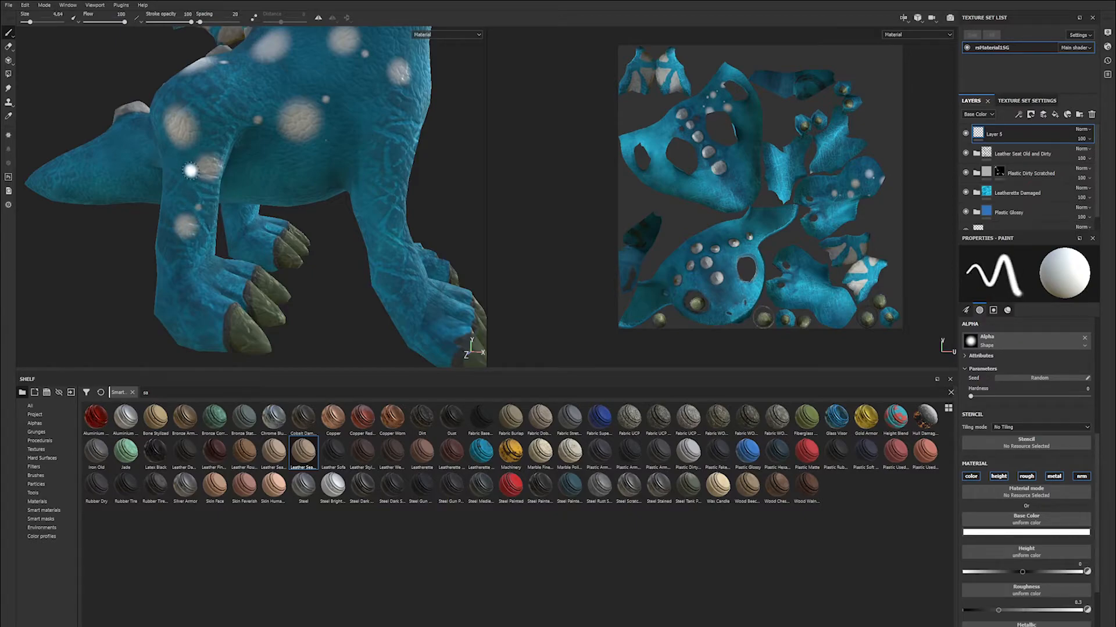
Enlarge the brush and paint another white spot on the back of the hind thigh, finishing with a much smaller brush.
alt+drag(335, 279, 203, 181)
key(bracketright)
key(bracketright)
key(bracketright)
key(bracketright)
key(bracketright)
key(bracketright)
key(bracketright)
key(bracketright)
click(152, 125)
key(bracketleft)
key(bracketleft)
key(bracketleft)
key(bracketleft)
key(bracketleft)
alt+drag(228, 107, 309, 185)
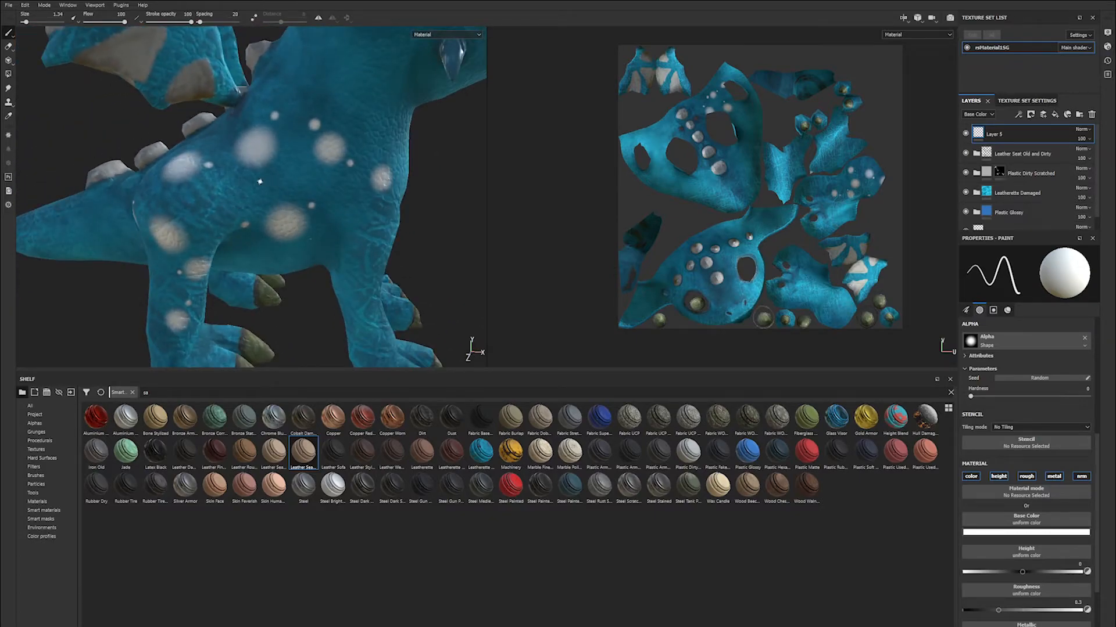
Enlarge the brush to size 8.72 and paint a white spot on the flank between the existing large spots.
key(bracketright)
key(bracketright)
key(bracketright)
key(bracketright)
click(233, 196)
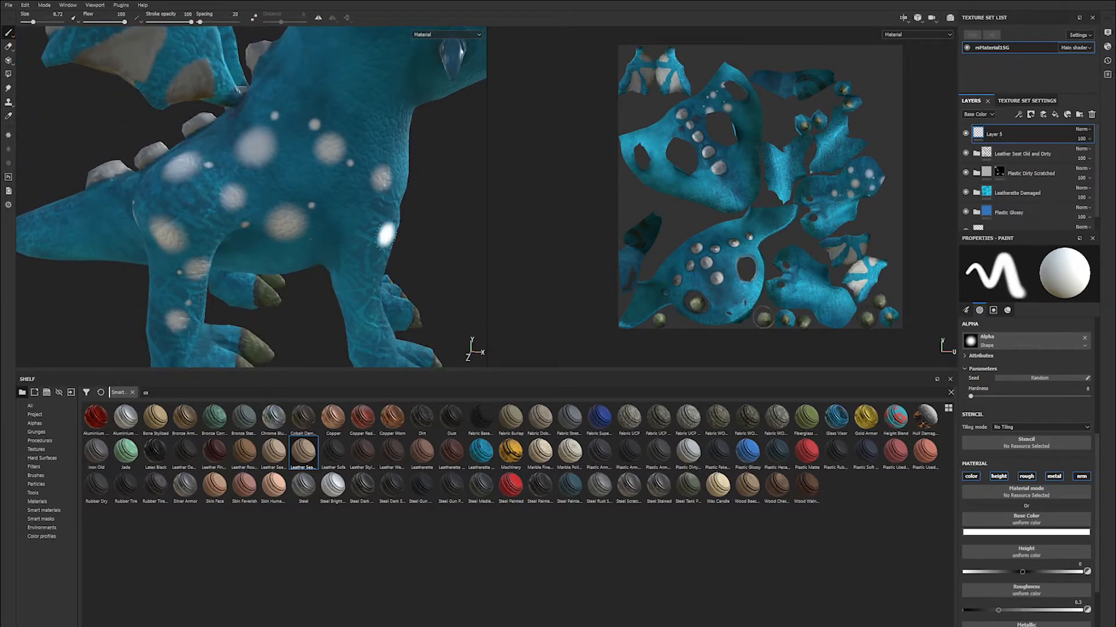
Paint a white spot on the shoulder of the dragon's other side and a larger one on the flank with brush size 14.08.
scroll(62, 106, down, 6)
alt+drag(135, 144, 170, 155)
scroll(277, 174, up, 3)
alt+drag(333, 182, 182, 159)
alt+drag(357, 163, 292, 199)
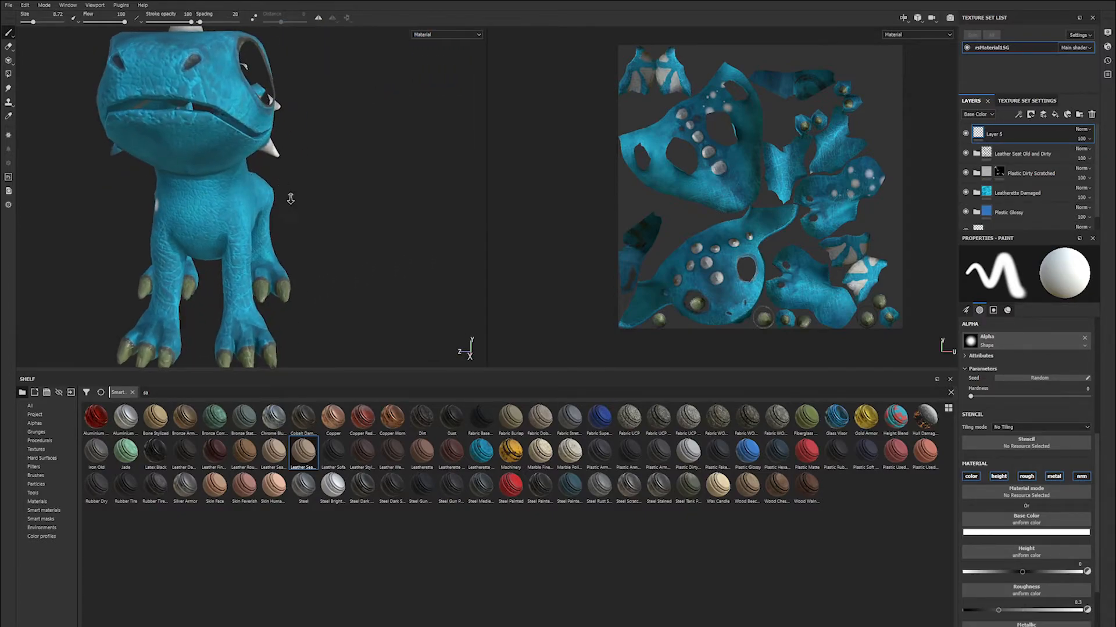
scroll(335, 231, up, 4)
alt+drag(334, 231, 195, 217)
alt+drag(267, 173, 207, 195)
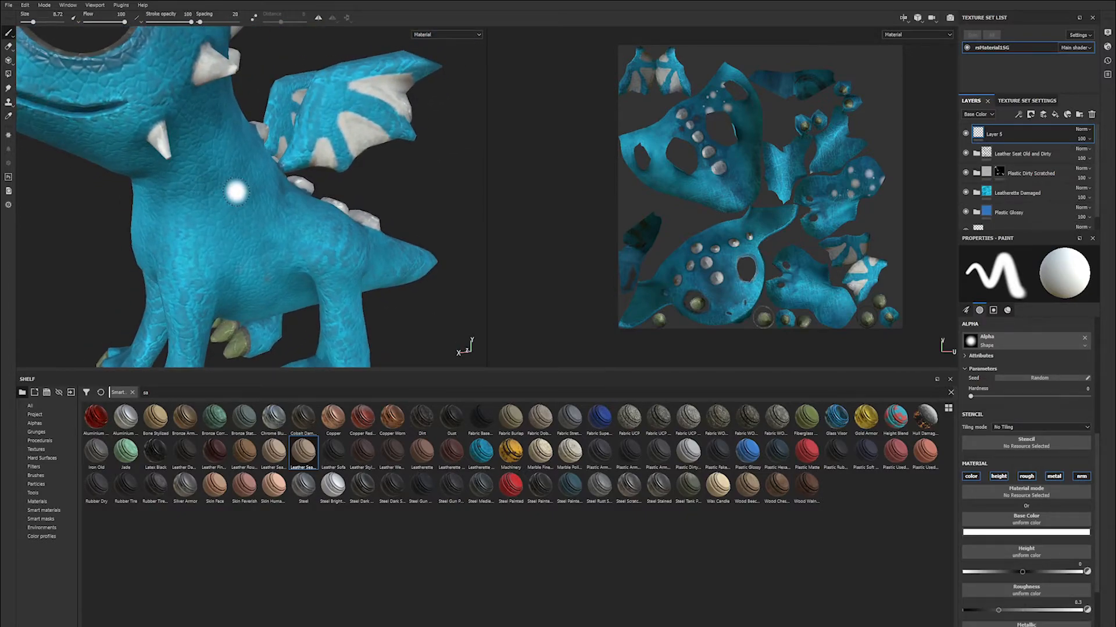
click(236, 191)
ctrl+right_drag(250, 217, 274, 227)
click(277, 229)
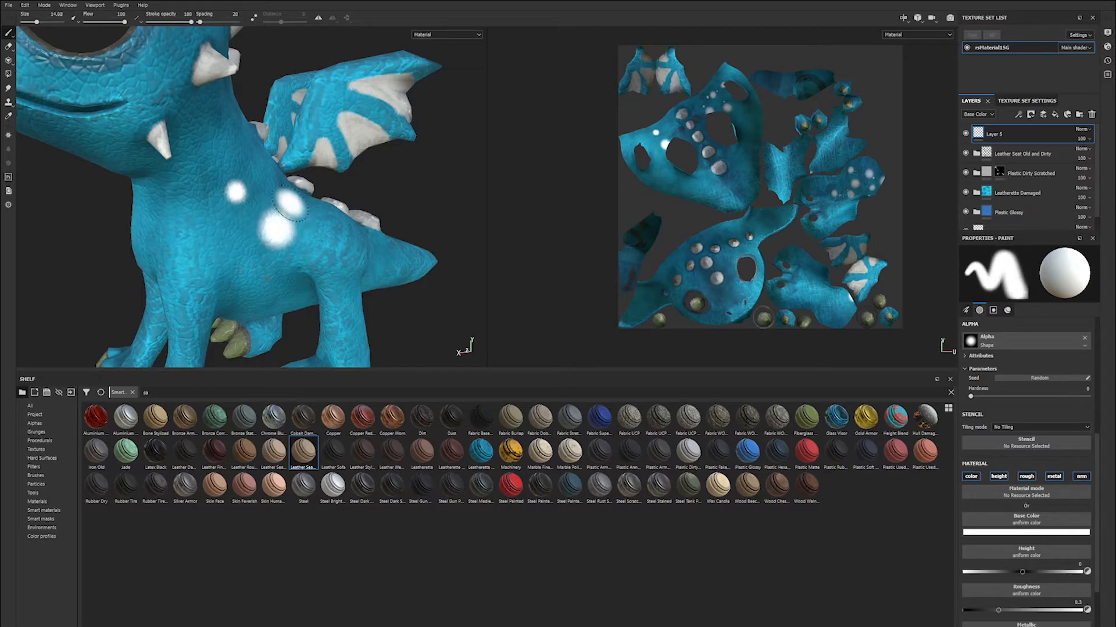
Reduce the brush and paint smaller white spots and dots around the large flank spot.
mouse_move(290, 207)
ctrl+right_down()
mouse_move(249, 168)
mouse_move(257, 162)
mouse_move(254, 186)
ctrl+right_up()
click(212, 228)
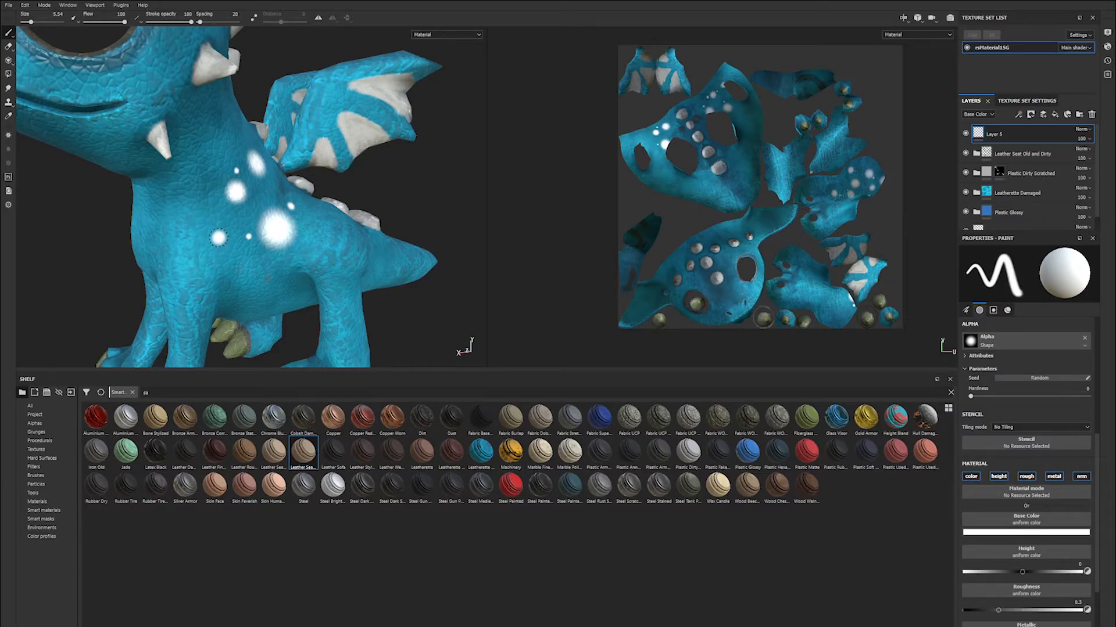
ctrl+right_drag(217, 233, 221, 252)
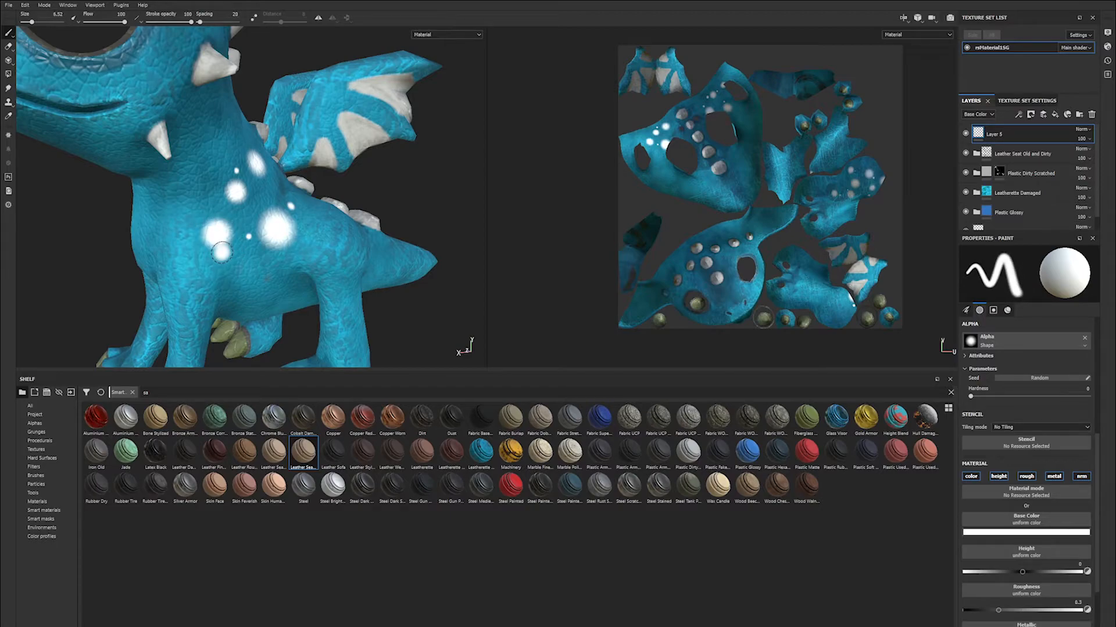
Enlarge the brush to size 14.08 and paint a large white spot low on the flank.
alt+drag(280, 256, 196, 195)
ctrl+right_drag(204, 186, 219, 186)
click(202, 183)
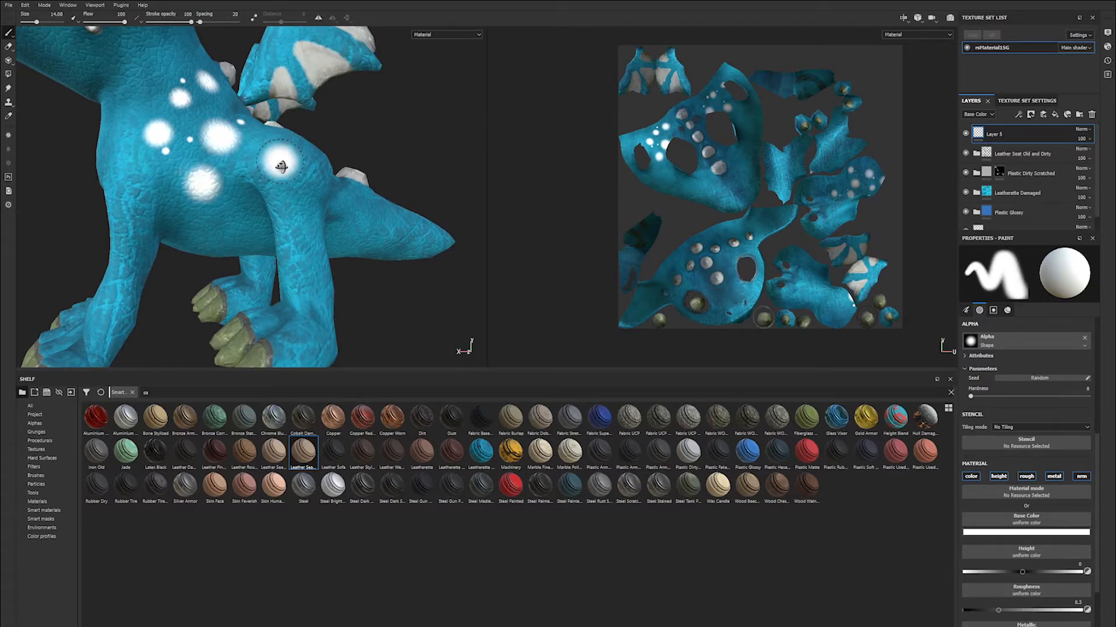
Paint a large white spot on the rear of the hind thigh and reduce the brush to size 2.42.
alt+drag(278, 158, 285, 180)
alt+middle_drag(285, 180, 323, 162)
alt+drag(323, 162, 296, 183)
click(304, 181)
ctrl+right_drag(332, 160, 319, 159)
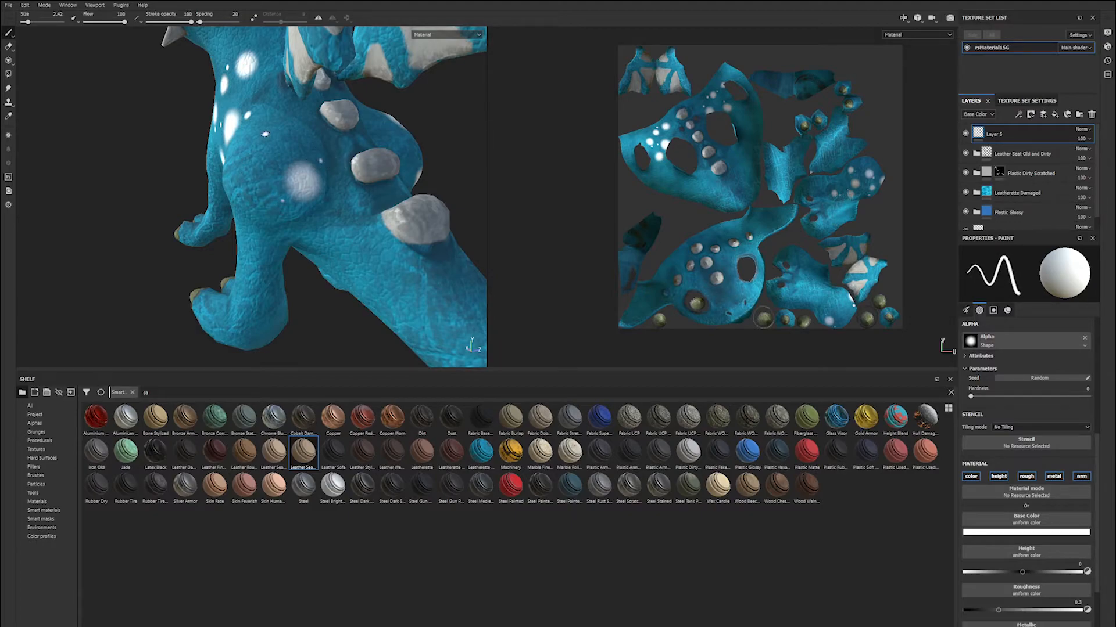
Enlarge the brush to size 9.94 and change the paint's base color to light grey.
ctrl+right_drag(262, 145, 273, 145)
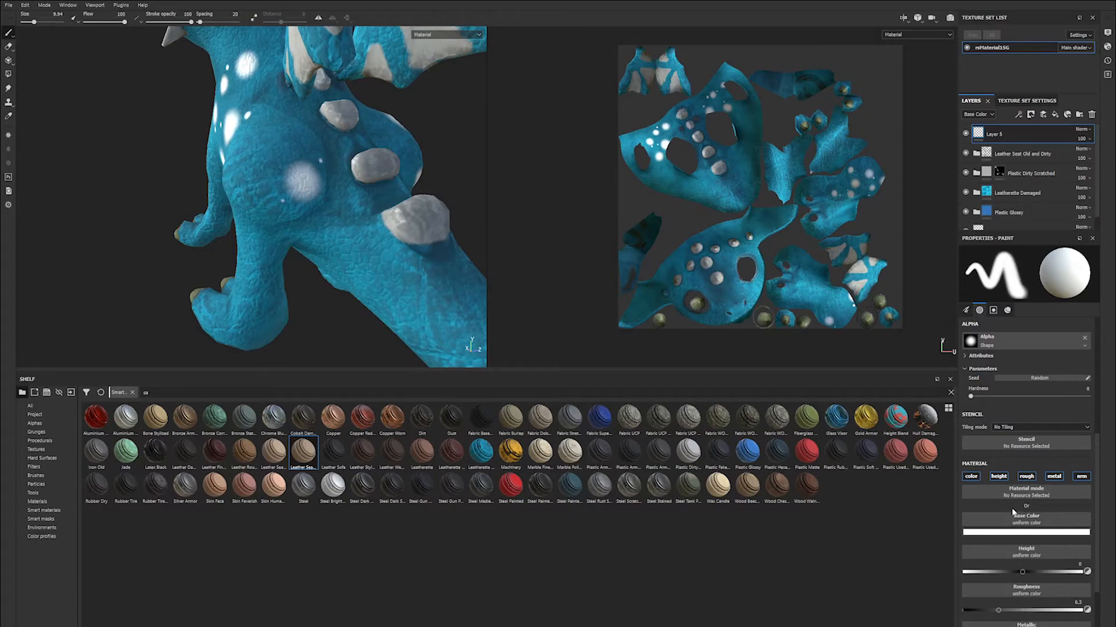
click(1018, 533)
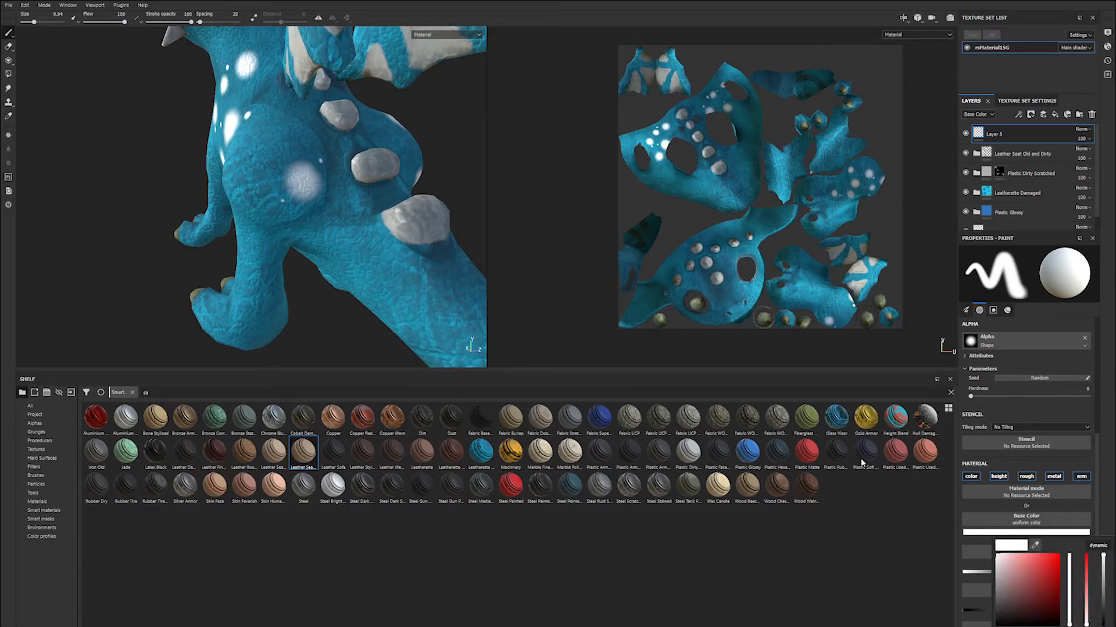
click(997, 567)
Paint a large light grey spot on the side of the hind thigh and a smaller one above it near the back spikes.
mouse_move(300, 143)
alt+mouse_down()
mouse_move(340, 168)
mouse_move(352, 160)
alt+mouse_up()
mouse_move(290, 175)
ctrl+right_down()
mouse_move(265, 145)
mouse_move(246, 145)
ctrl+right_up()
click(290, 175)
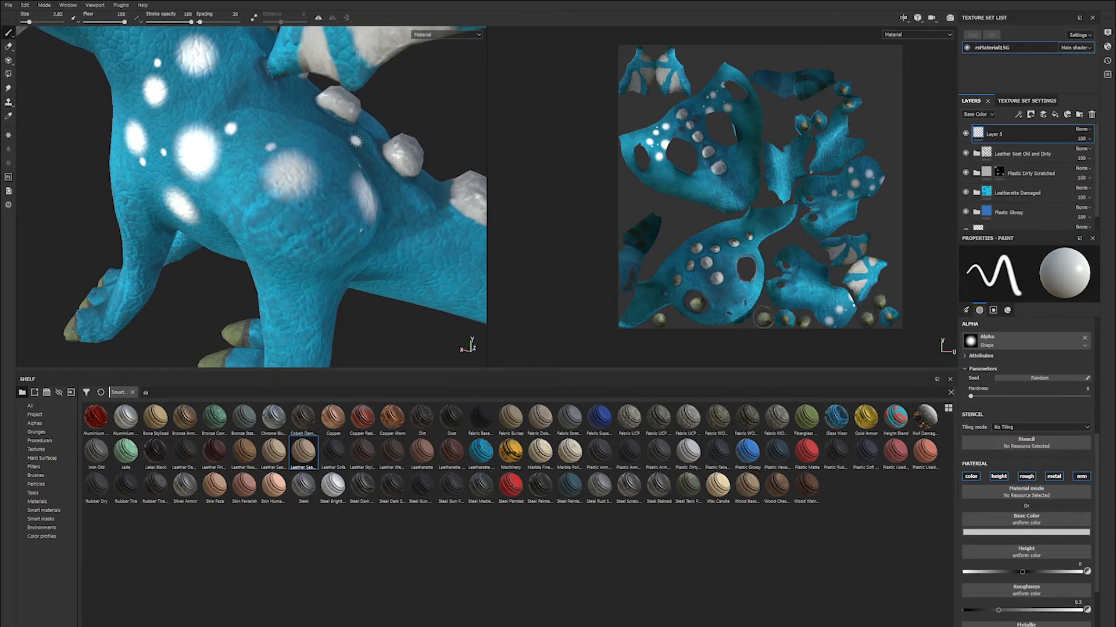
key(bracketright)
key(bracketright)
key(bracketright)
click(285, 114)
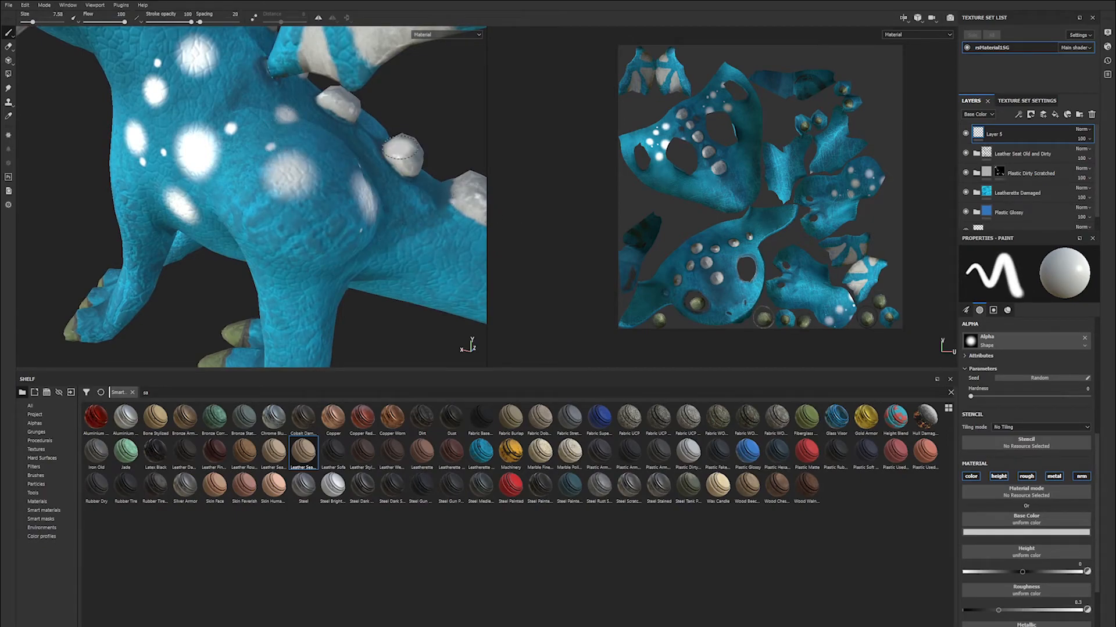
Paint a light grey spot at the side of the neck base and enlarge the brush to size 11.24.
scroll(402, 147, down, 4)
alt+drag(402, 148, 342, 146)
alt+drag(442, 105, 379, 95)
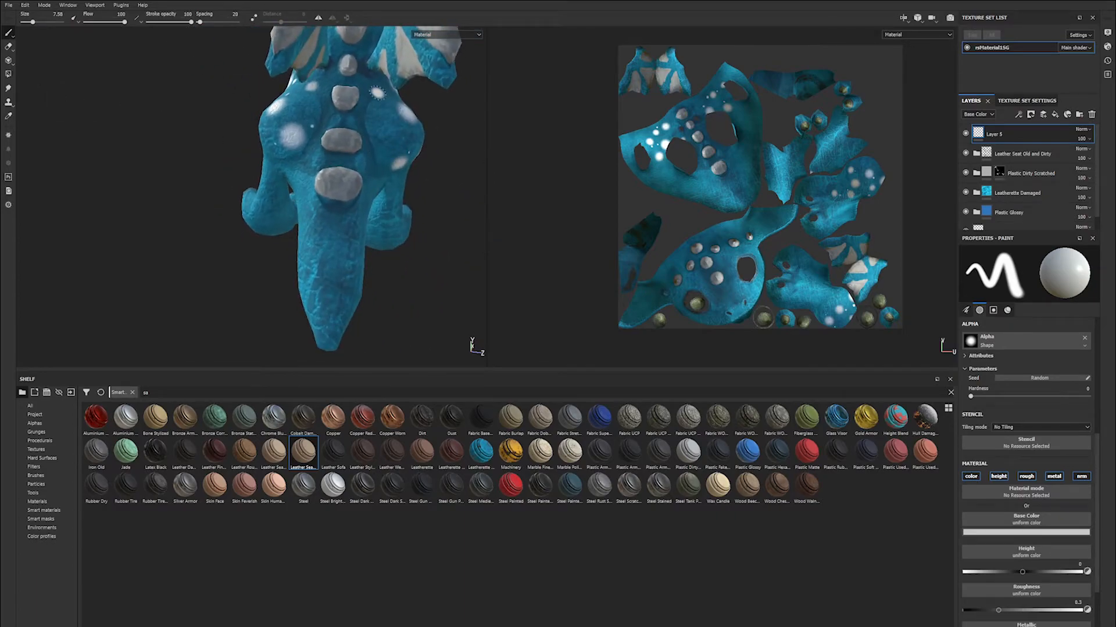
alt+drag(343, 174, 459, 145)
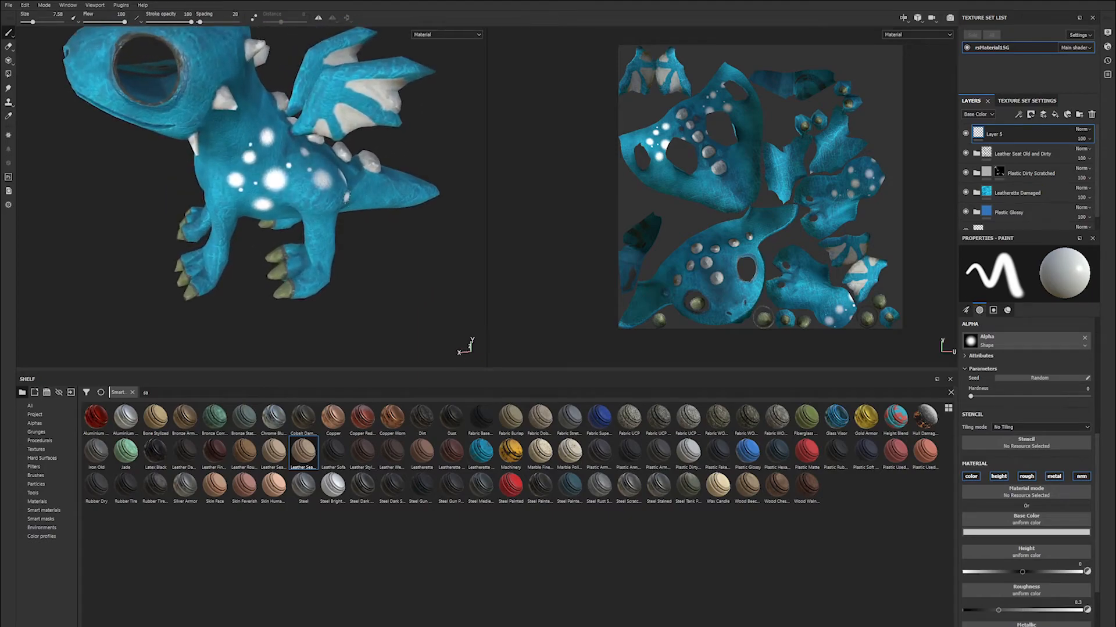
alt+drag(303, 168, 369, 151)
scroll(369, 153, down, 3)
alt+drag(314, 198, 364, 230)
scroll(364, 230, up, 3)
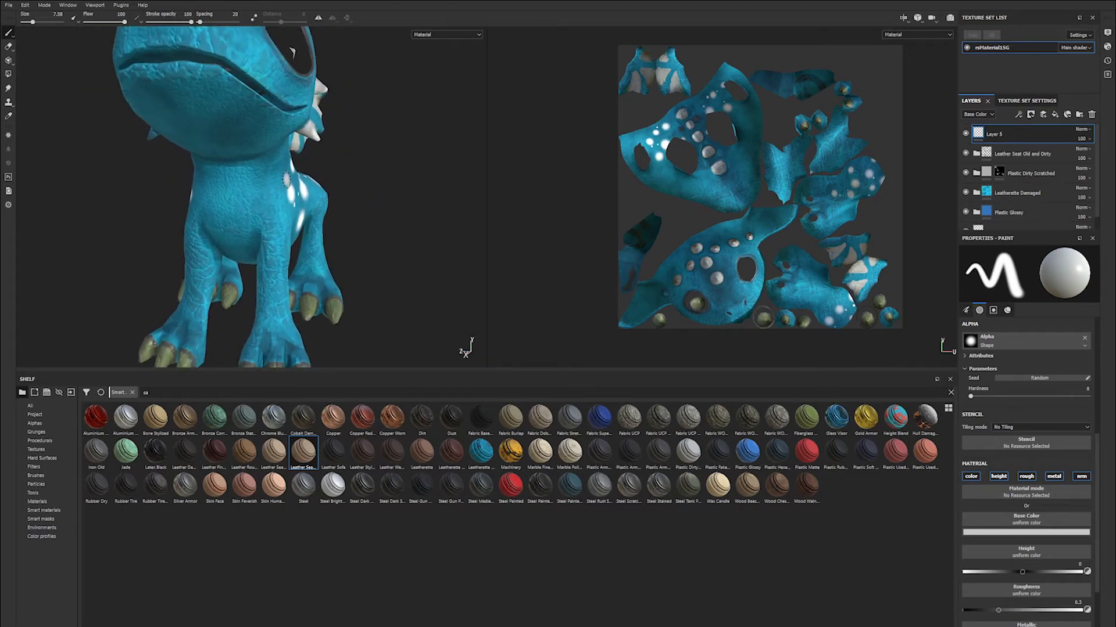
ctrl+right_drag(274, 169, 290, 169)
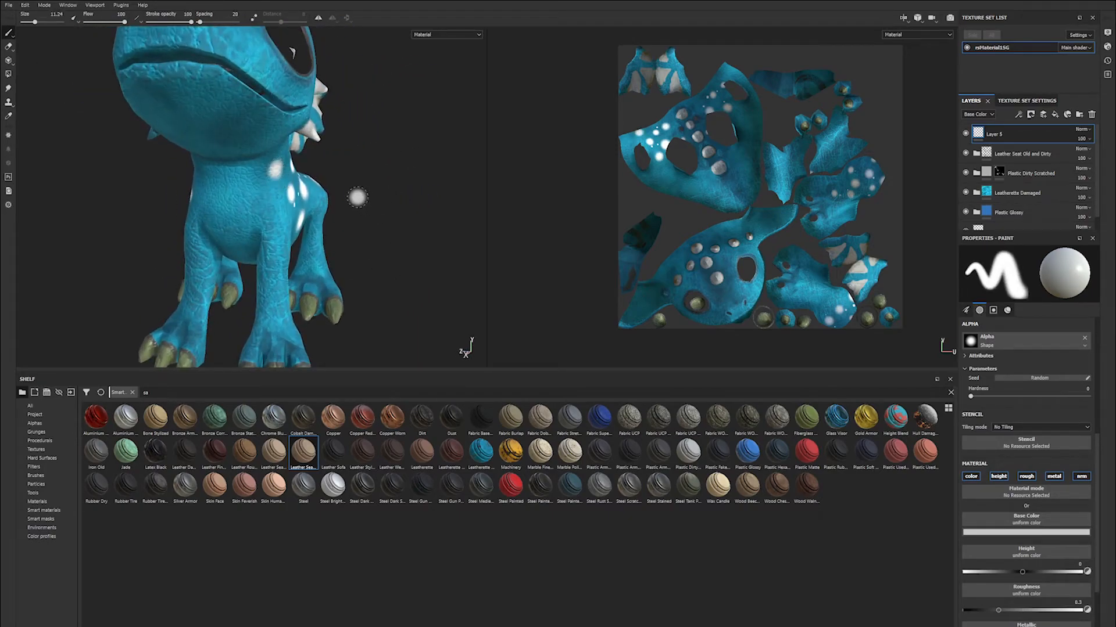
Paint a large light grey spot on the upper part of the opposite front leg.
scroll(385, 181, down, 3)
alt+drag(268, 174, 87, 165)
alt+middle_drag(309, 177, 164, 169)
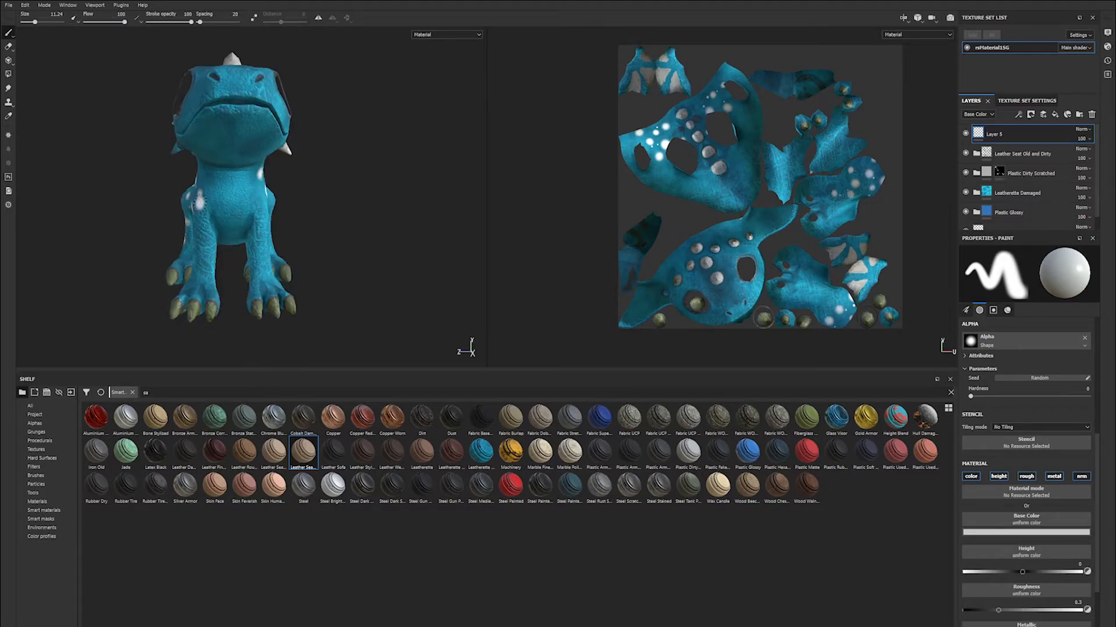
alt+right_drag(199, 203, 274, 213)
alt+drag(274, 212, 269, 169)
alt+middle_drag(269, 169, 230, 197)
click(224, 189)
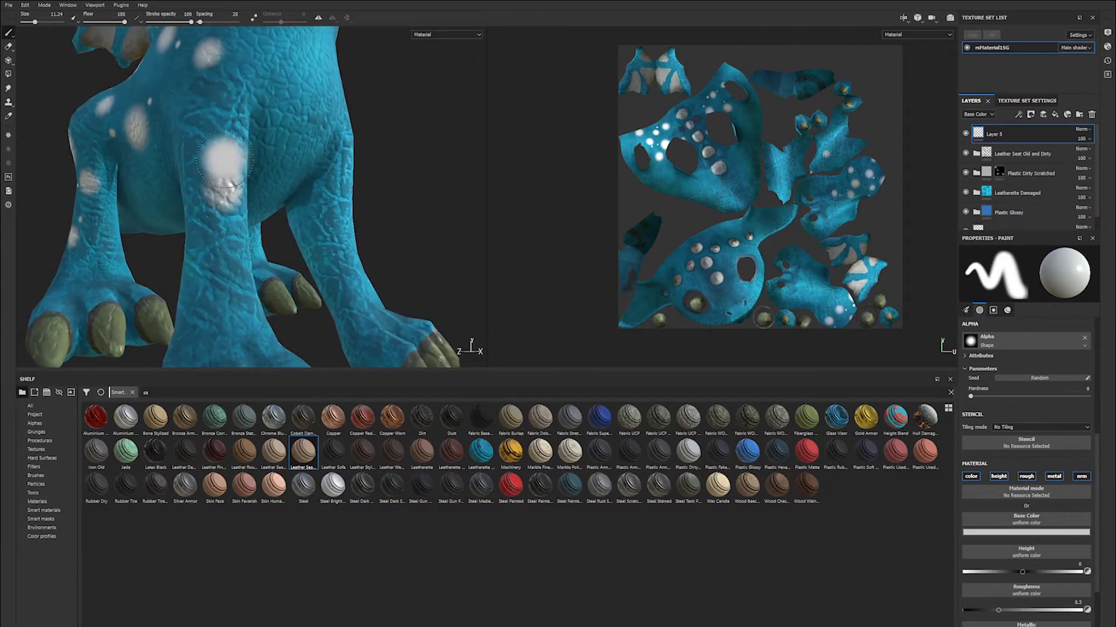
Reduce the brush and paint smaller light grey spots and dots above and below the large front leg spot.
key(bracketleft)
key(bracketleft)
key(bracketleft)
key(bracketleft)
key(bracketright)
key(bracketright)
key(bracketright)
key(bracketleft)
key(bracketleft)
key(bracketleft)
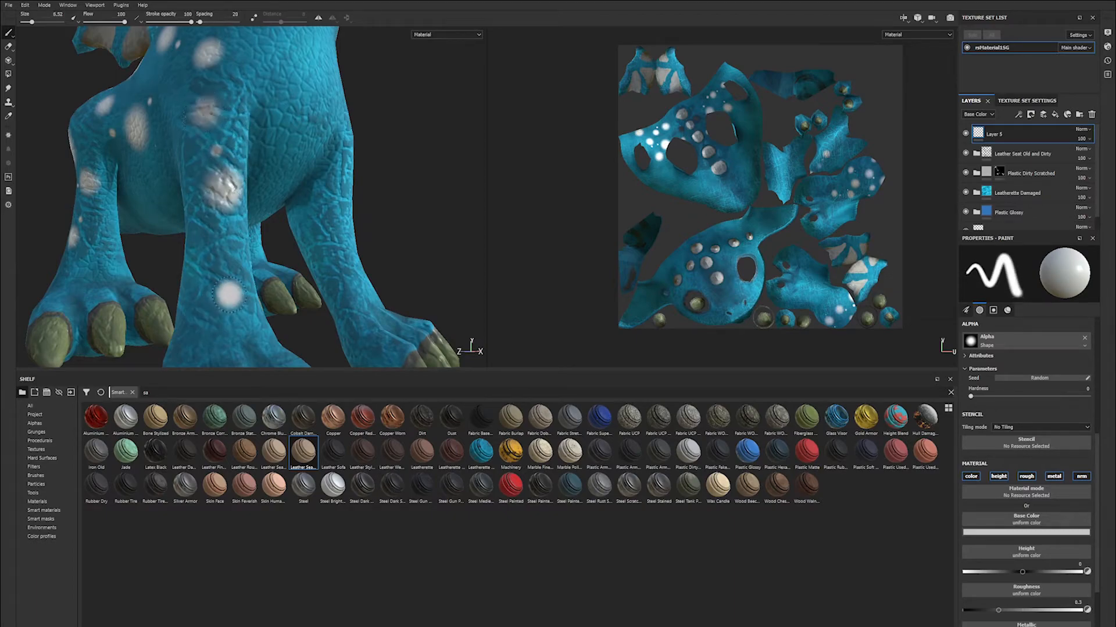
click(239, 227)
Enlarge the brush to size 7.58 and paint a light grey spot on the lower part of the same front leg.
key(bracketright)
key(bracketright)
key(bracketright)
key(bracketright)
key(bracketright)
key(bracketright)
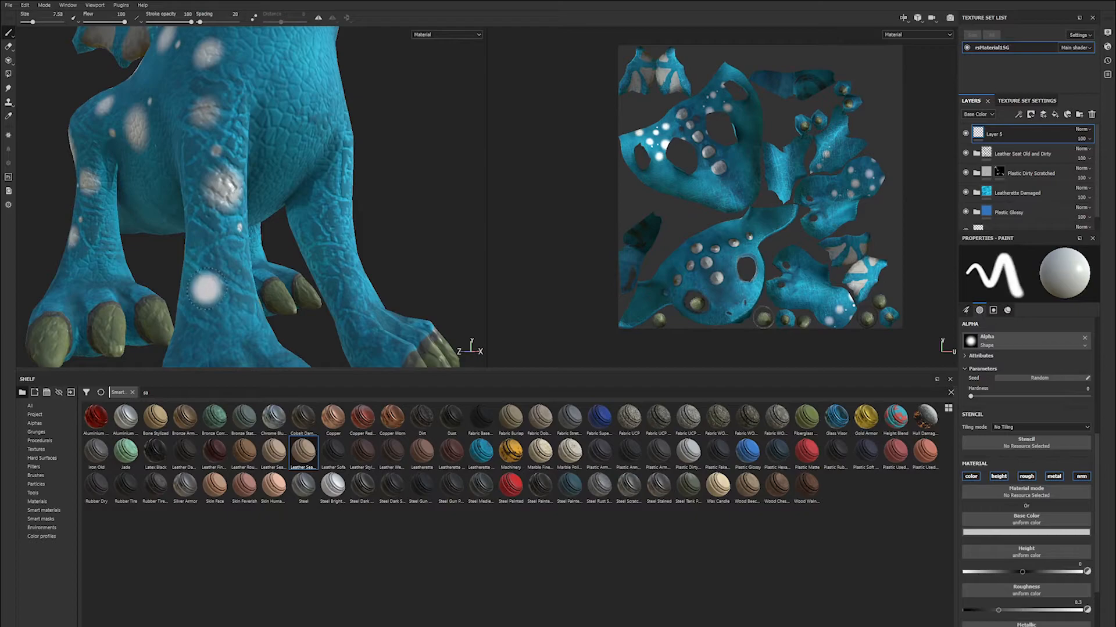
click(205, 258)
Paint a light grey spot on the upper part of the other front leg with a small dot just below it.
alt+right_drag(345, 208, 290, 192)
alt+drag(291, 192, 47, 174)
click(217, 161)
key(bracketleft)
key(bracketleft)
key(bracketleft)
key(bracketleft)
key(bracketleft)
key(bracketleft)
click(199, 180)
Continue down this front leg with a medium light grey spot and a smaller dot beneath it.
key(bracketright)
key(bracketright)
key(bracketright)
key(bracketright)
key(bracketright)
click(203, 224)
key(bracketright)
key(bracketright)
key(bracketleft)
key(bracketleft)
key(bracketleft)
key(bracketleft)
key(bracketleft)
click(208, 254)
Enlarge the brush to size 7.58 and paint a light grey spot near the ankle of the front leg.
key(bracketright)
key(bracketright)
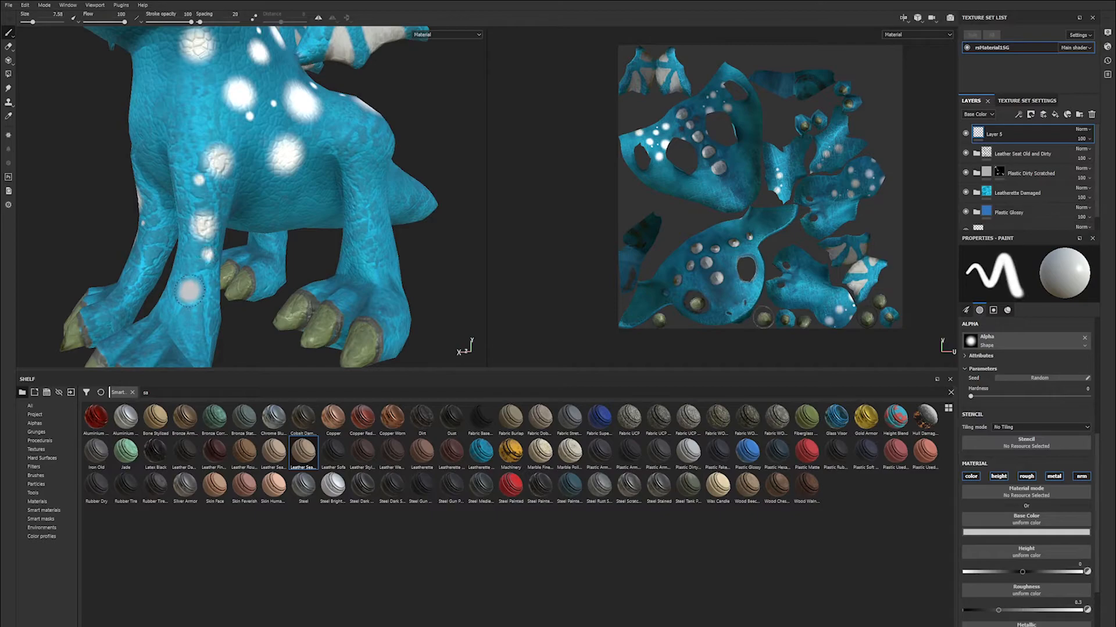
click(191, 273)
click(260, 191)
alt+drag(214, 180, 200, 278)
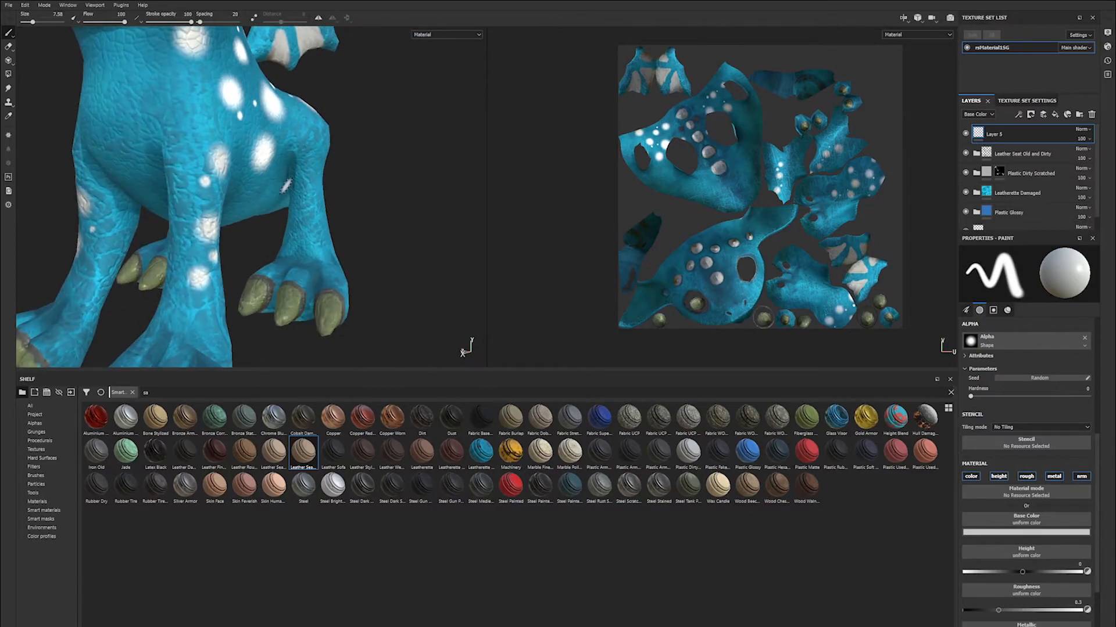
Enlarge the brush to size 9.94 and paint a light grey spot at the top of the front leg, below the neck spot.
alt+drag(209, 213, 164, 206)
alt+drag(284, 229, 431, 220)
alt+drag(139, 183, 70, 161)
scroll(282, 241, up, 3)
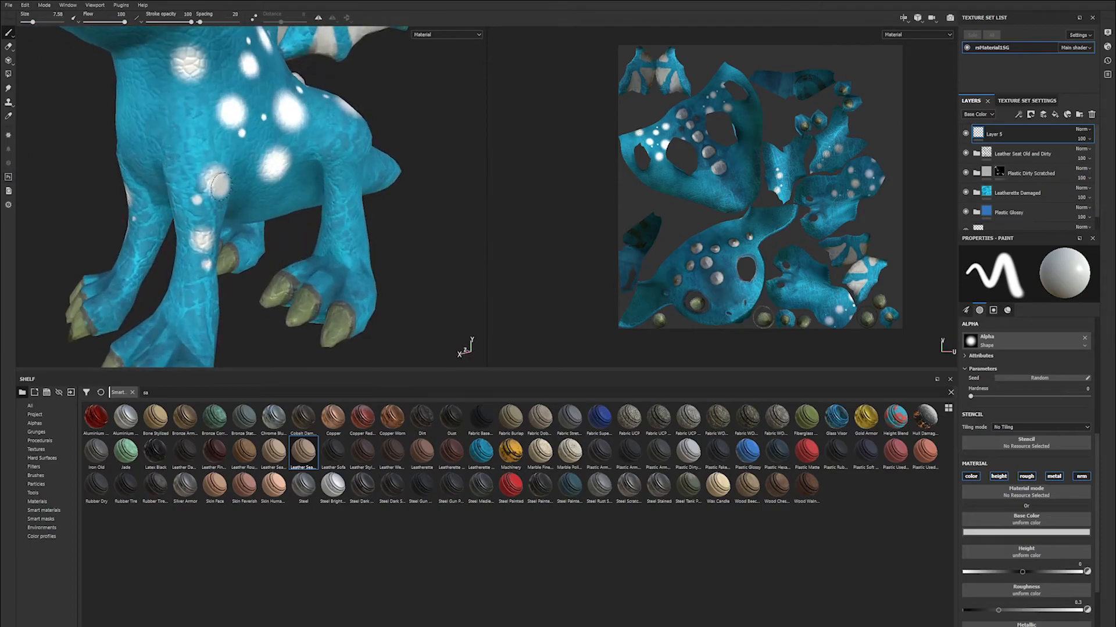
key(bracketright)
key(bracketright)
click(193, 143)
scroll(360, 164, down, 3)
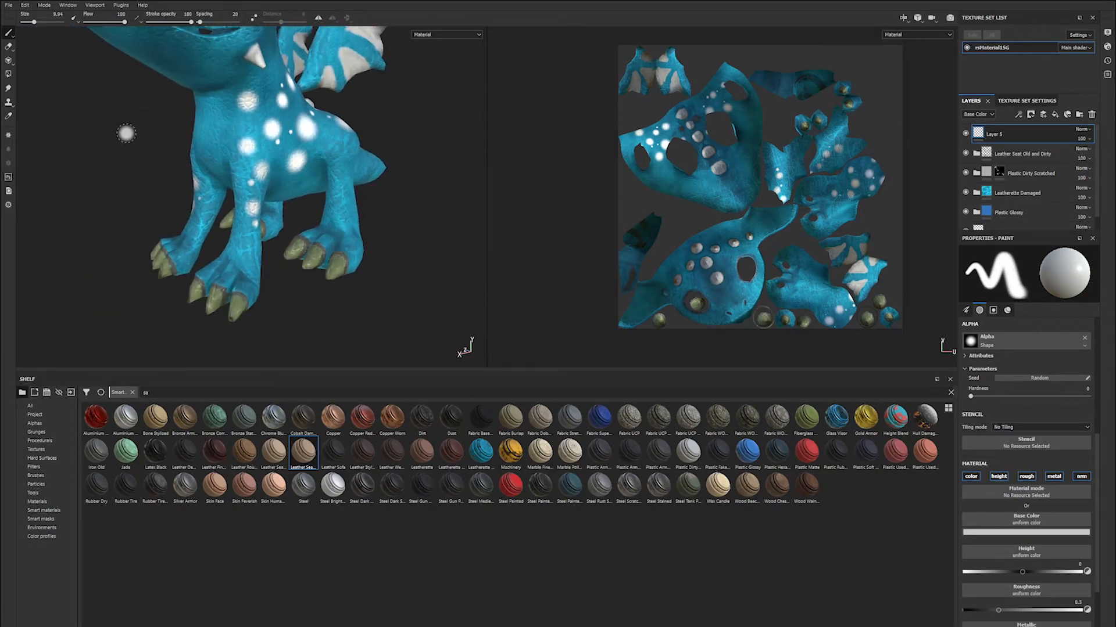
Rename the hand-painted spot layer as Specks.
alt+drag(127, 133, 255, 168)
alt+middle_drag(256, 167, 255, 213)
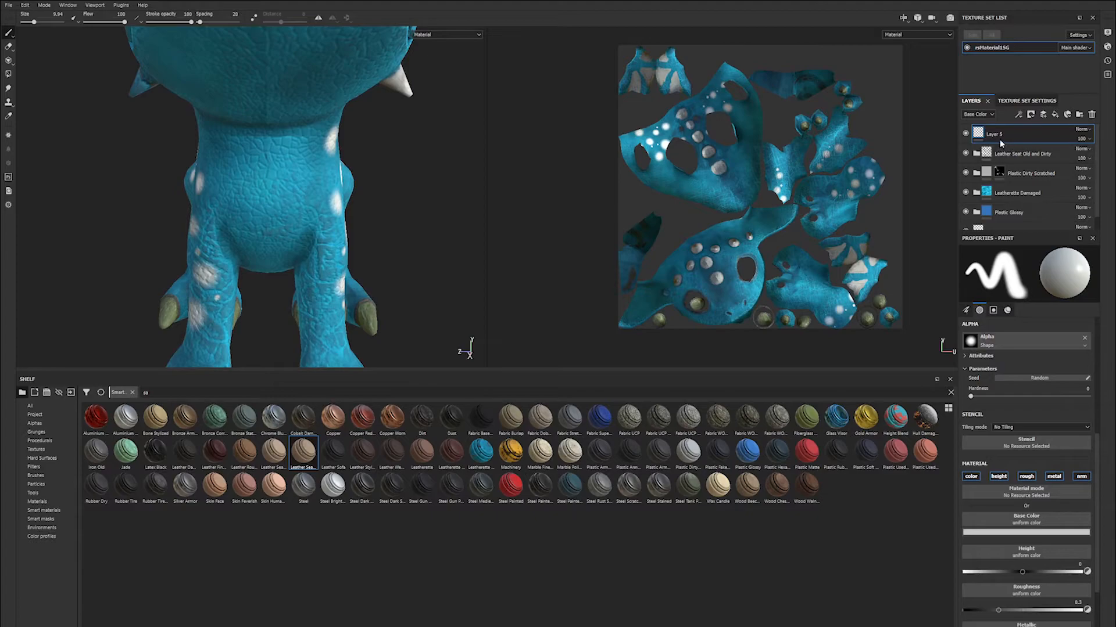
double_click(998, 135)
text(Specks)
key(Return)
Add a new empty paint layer above the Specks layer.
click(1055, 114)
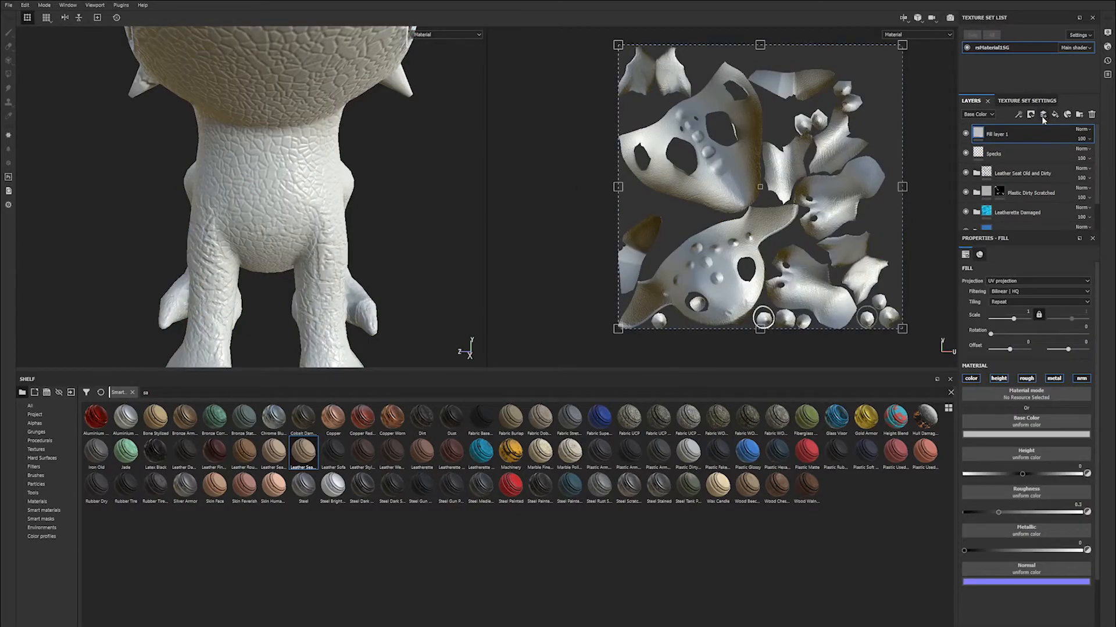
key(ctrl+z)
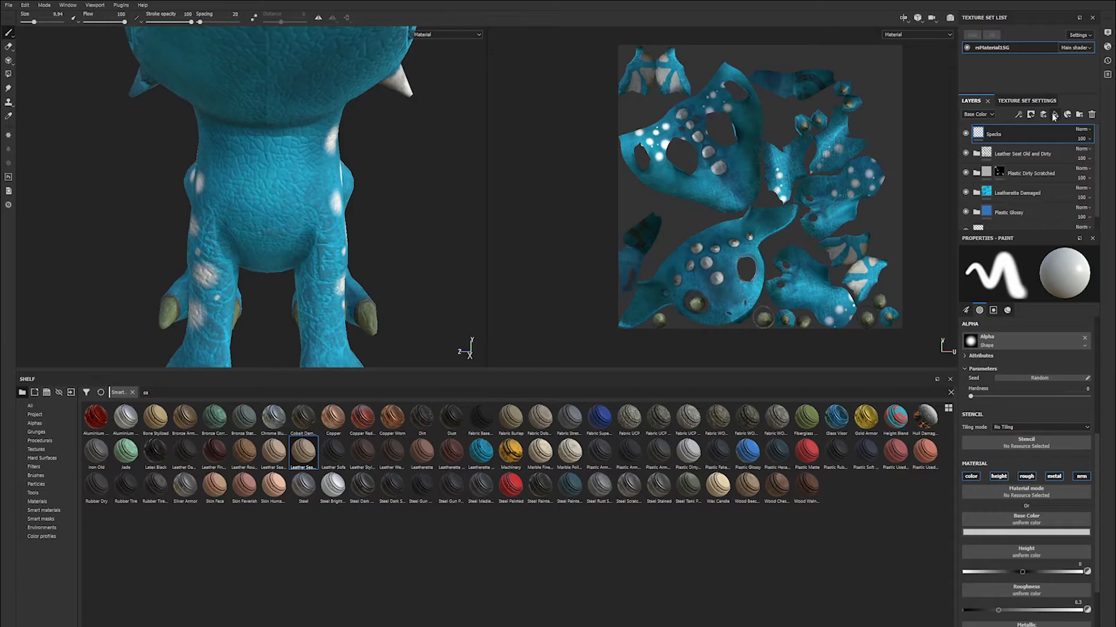
click(1043, 115)
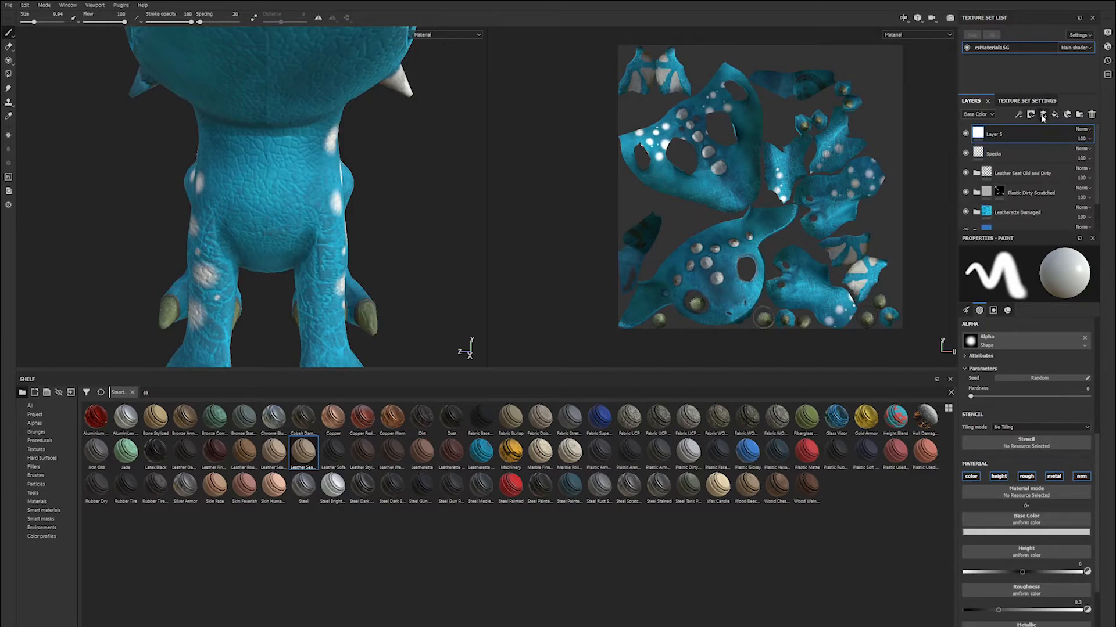
Paint a wide light grey patch across the upper chest and a second one below it with brush size 4.64.
scroll(265, 257, up, 5)
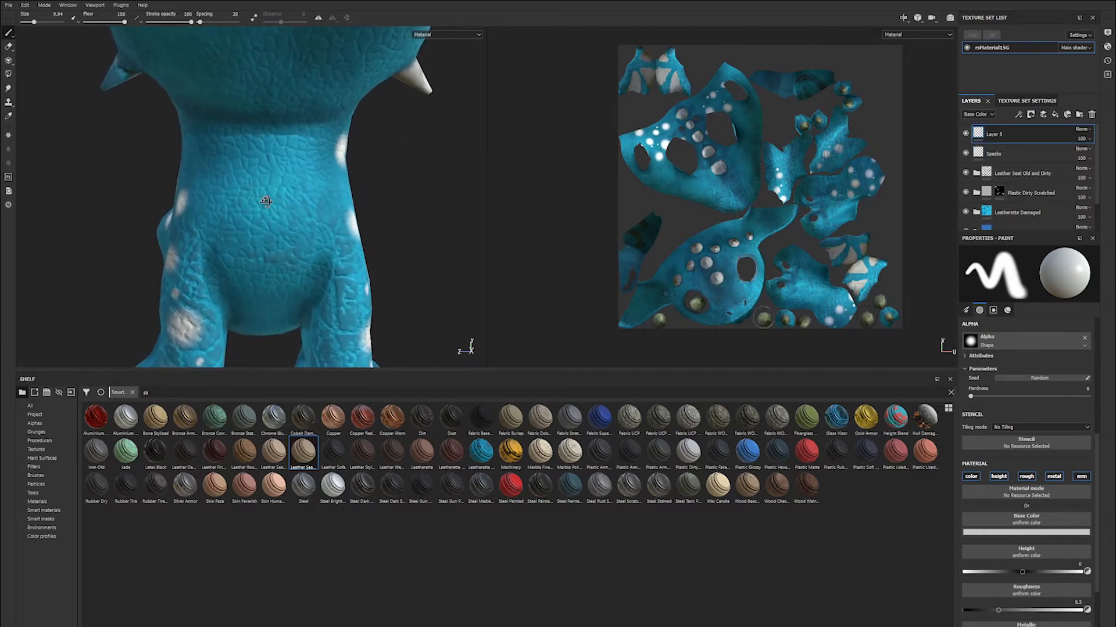
mouse_move(224, 163)
mouse_down()
mouse_move(348, 172)
mouse_move(226, 208)
mouse_move(254, 201)
mouse_up()
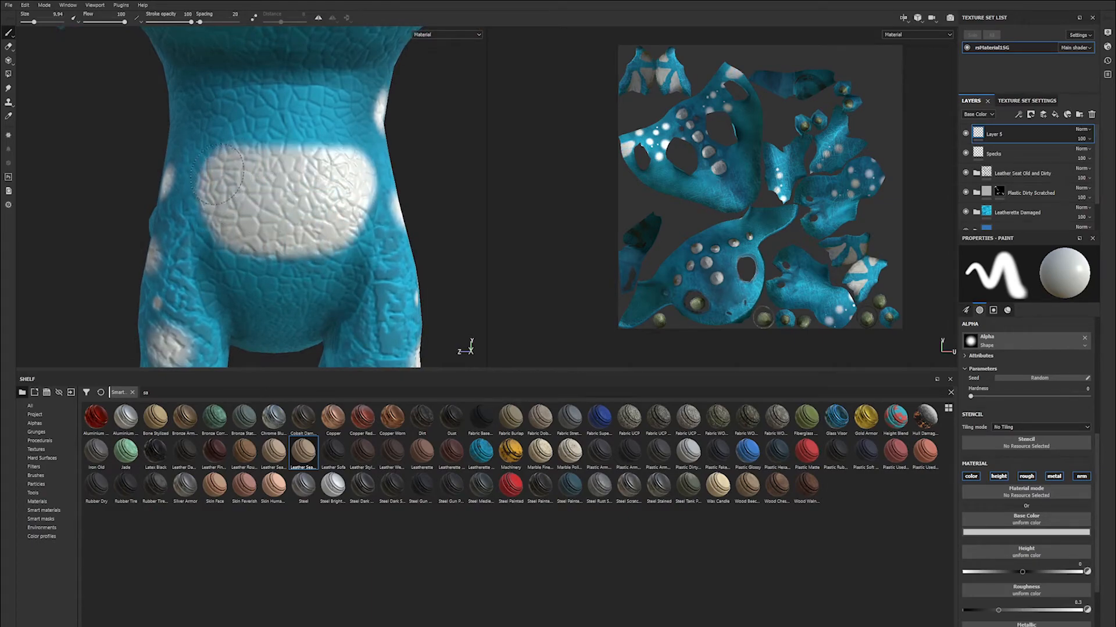
alt+drag(269, 238, 269, 204)
mouse_move(291, 284)
ctrl+right_down()
mouse_move(254, 308)
mouse_move(229, 291)
ctrl+right_up()
mouse_move(229, 289)
mouse_down()
mouse_move(355, 290)
mouse_move(206, 285)
mouse_move(302, 337)
mouse_move(355, 290)
mouse_move(237, 293)
mouse_up()
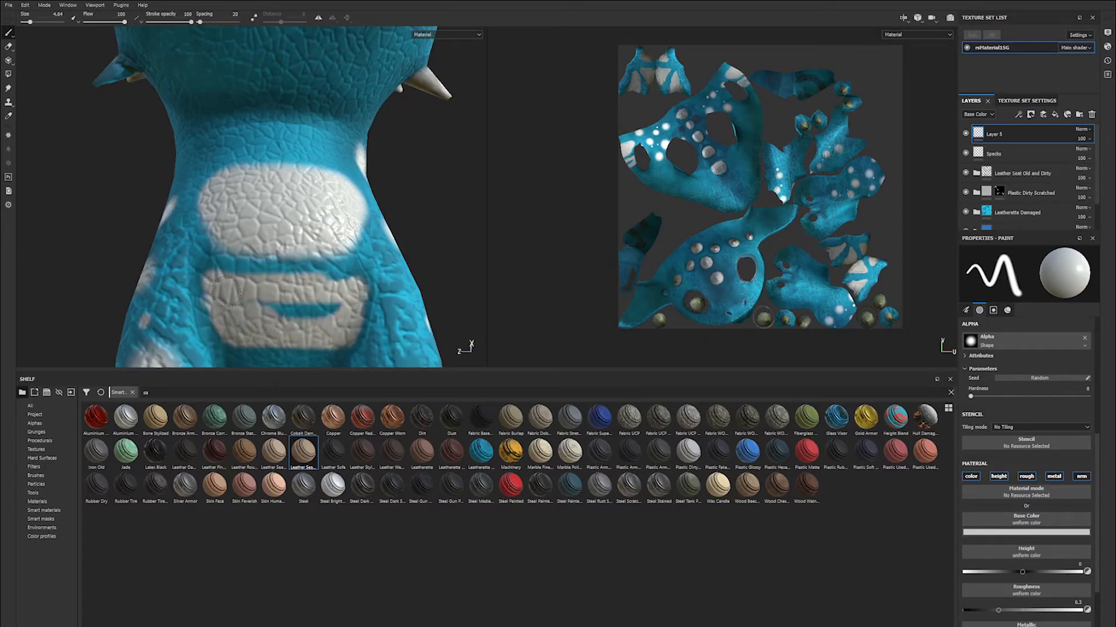
drag(332, 286, 265, 314)
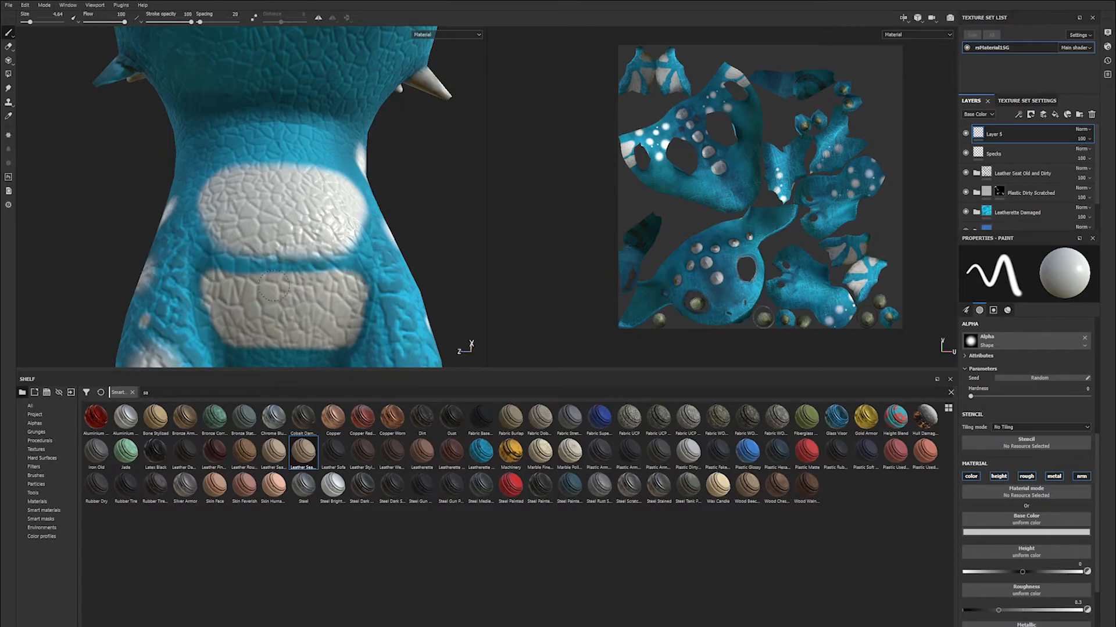
Continue the row of light grey patches along the belly's underside behind the front legs.
alt+drag(308, 254, 207, 168)
mouse_move(241, 132)
mouse_down()
mouse_move(328, 152)
mouse_move(216, 197)
mouse_move(224, 139)
mouse_move(211, 148)
mouse_move(299, 155)
mouse_move(252, 179)
mouse_move(247, 168)
mouse_up()
mouse_move(316, 172)
mouse_down()
mouse_move(346, 223)
mouse_move(238, 230)
mouse_move(256, 197)
mouse_move(349, 181)
mouse_up()
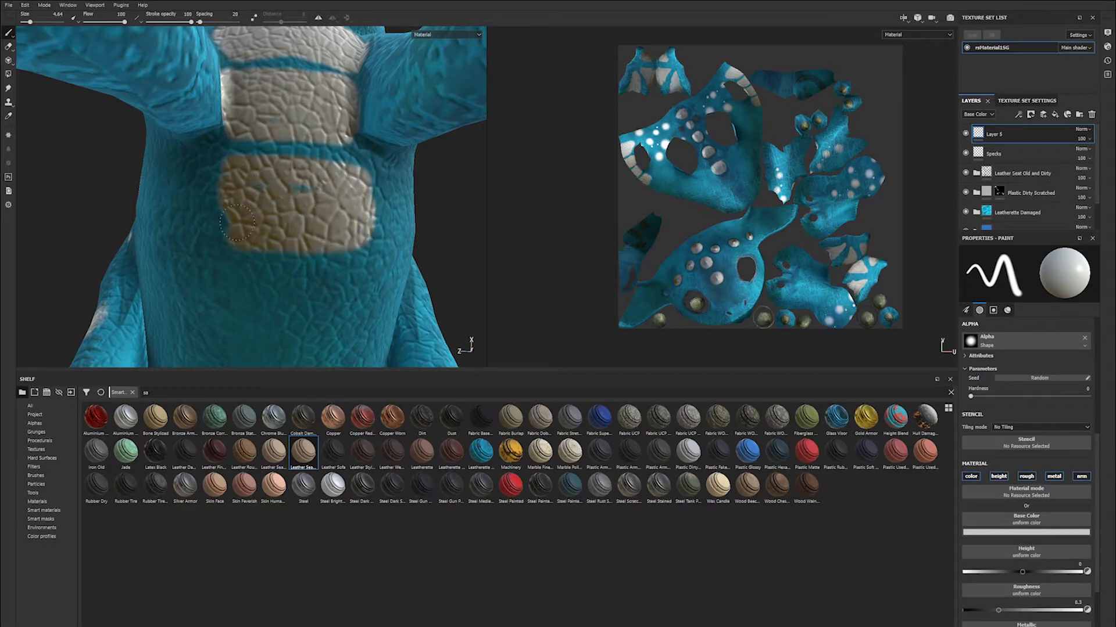
mouse_move(301, 223)
alt+mouse_down()
mouse_move(288, 176)
mouse_move(256, 179)
mouse_move(357, 187)
alt+mouse_up()
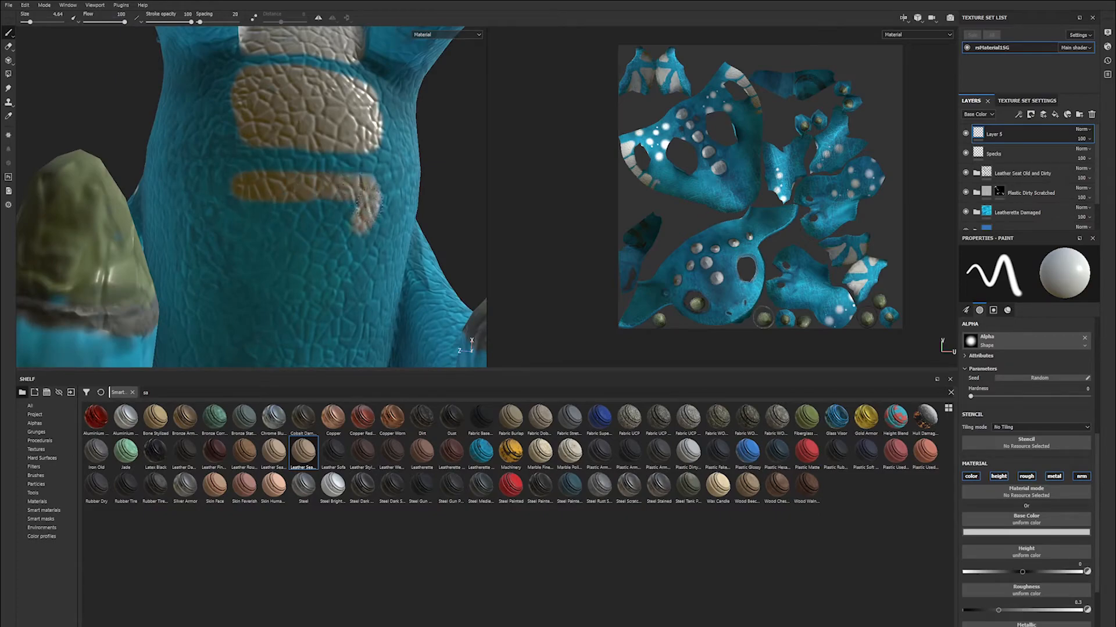
drag(304, 216, 335, 218)
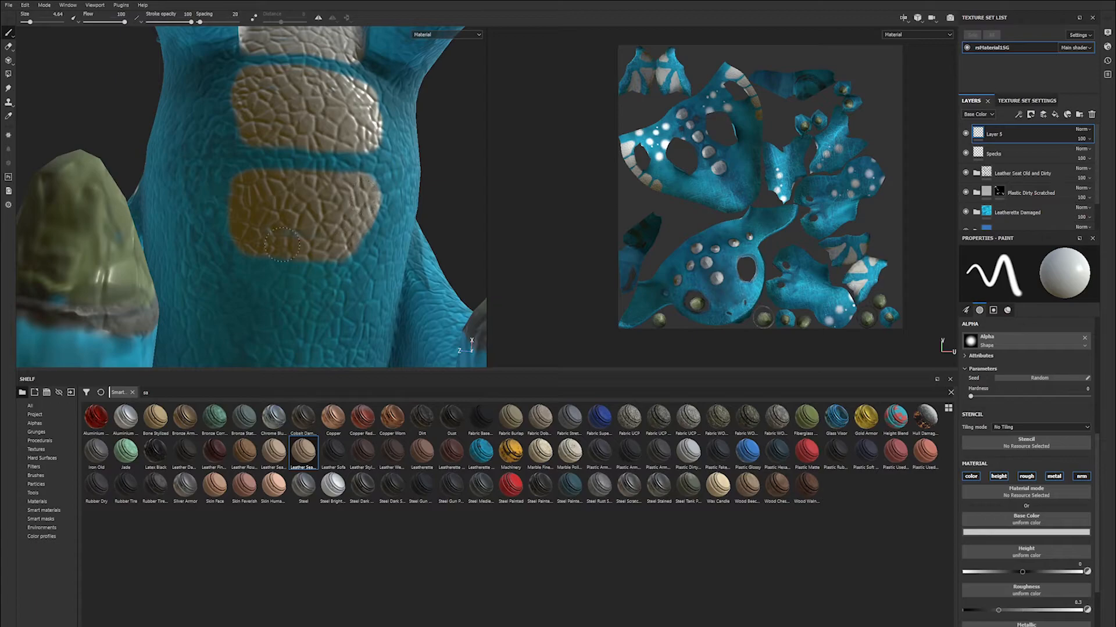
alt+drag(319, 219, 361, 189)
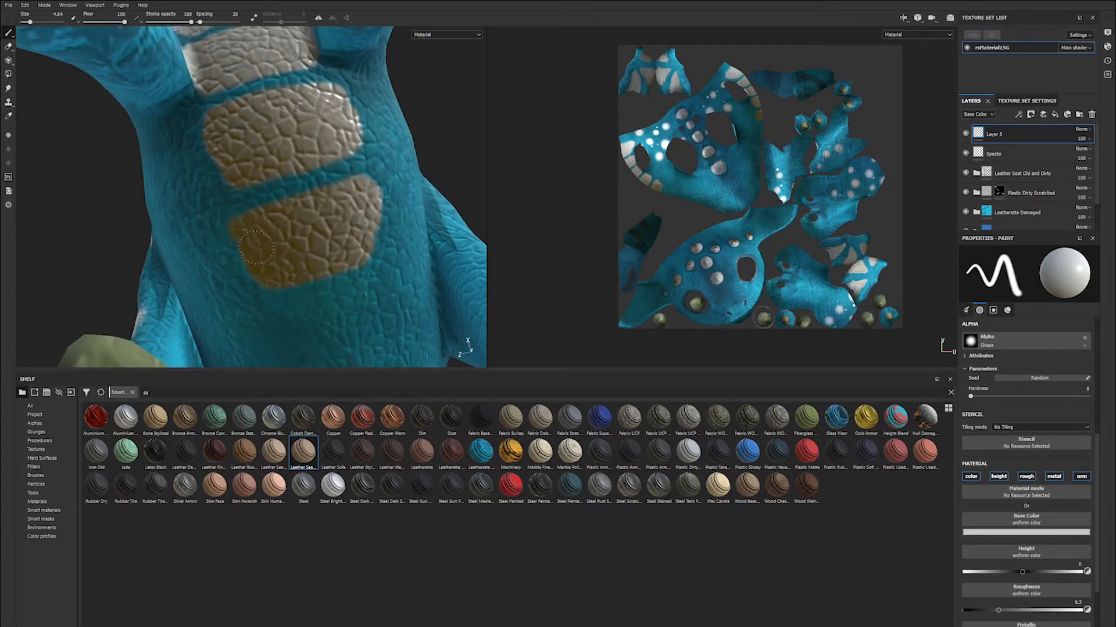
Outline and fill a light grey patch between the hind legs and touch up the corner of the patch ahead of it.
alt+right_drag(269, 235, 174, 169)
mouse_move(175, 169)
alt+mouse_down()
mouse_move(396, 228)
mouse_move(325, 197)
alt+mouse_up()
alt+right_drag(326, 197, 239, 154)
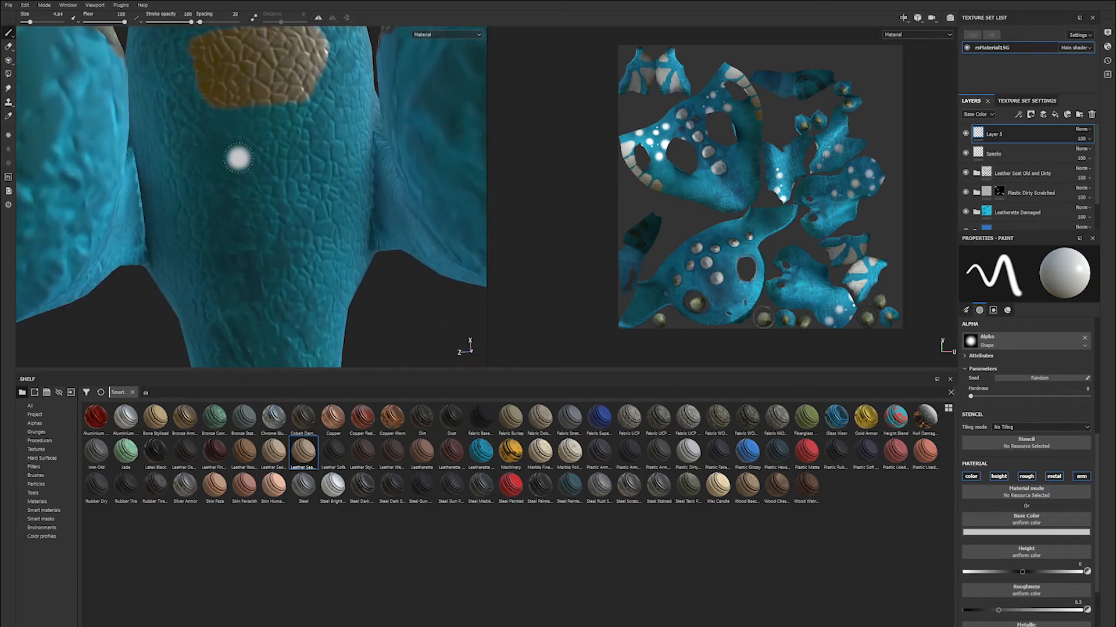
mouse_move(218, 137)
mouse_down()
mouse_move(301, 134)
mouse_move(273, 218)
mouse_move(207, 155)
mouse_up()
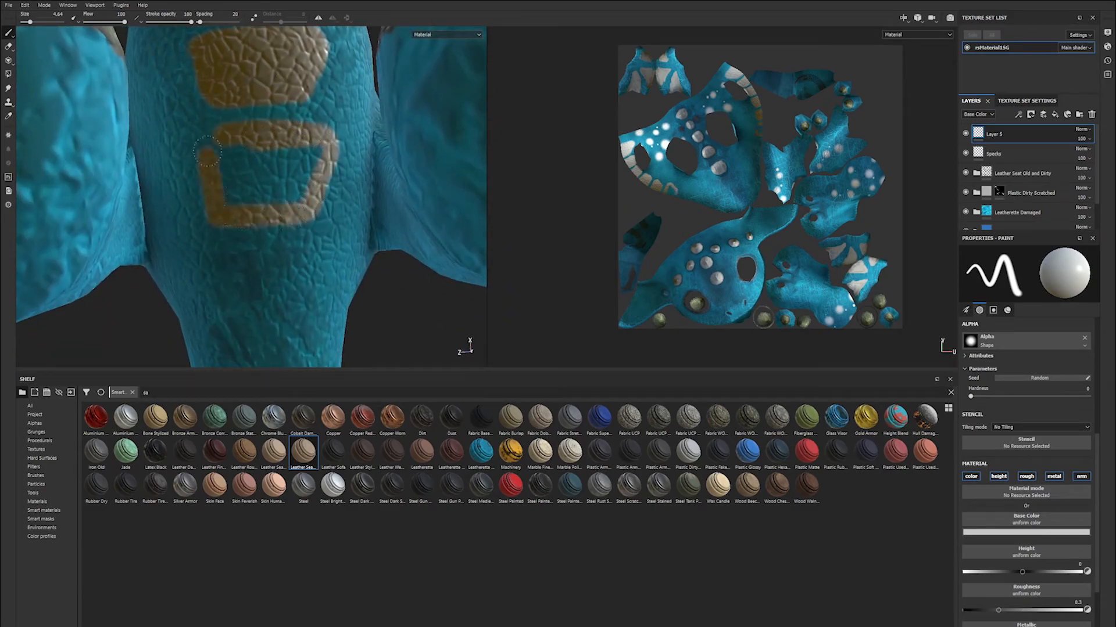
mouse_move(287, 182)
mouse_down()
mouse_move(254, 157)
mouse_move(306, 153)
mouse_move(290, 222)
mouse_up()
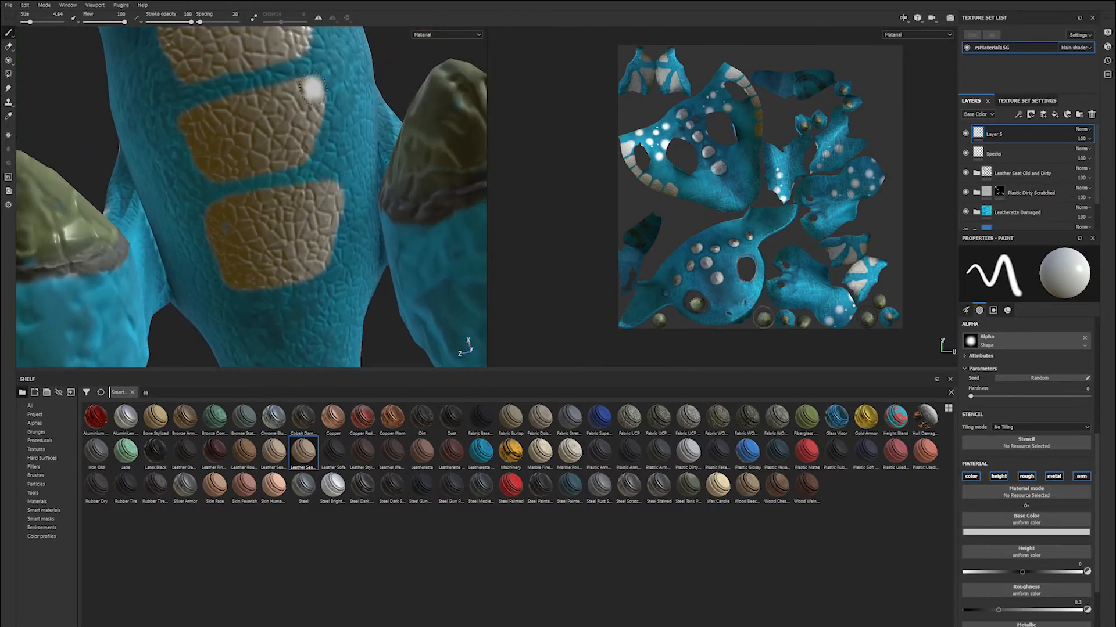
drag(313, 93, 304, 159)
Continue the light grey patches along the underside of the tail, making them smaller towards the tip.
mouse_move(220, 218)
alt+mouse_down()
mouse_move(266, 138)
mouse_move(262, 182)
mouse_move(333, 153)
mouse_move(322, 215)
mouse_move(259, 169)
alt+mouse_up()
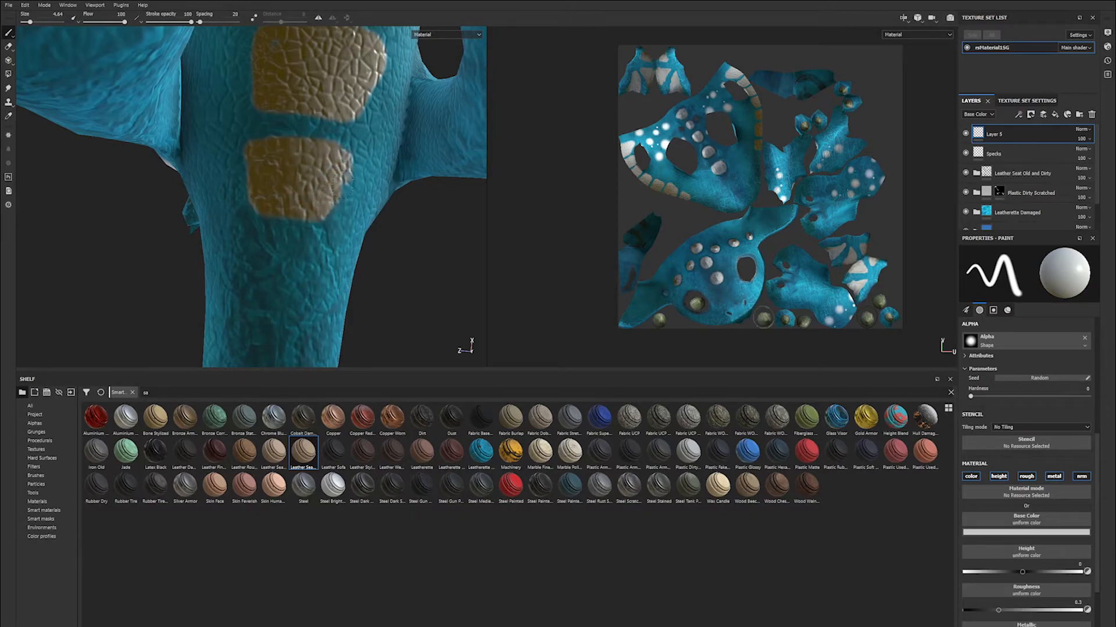
alt+drag(328, 194, 285, 94)
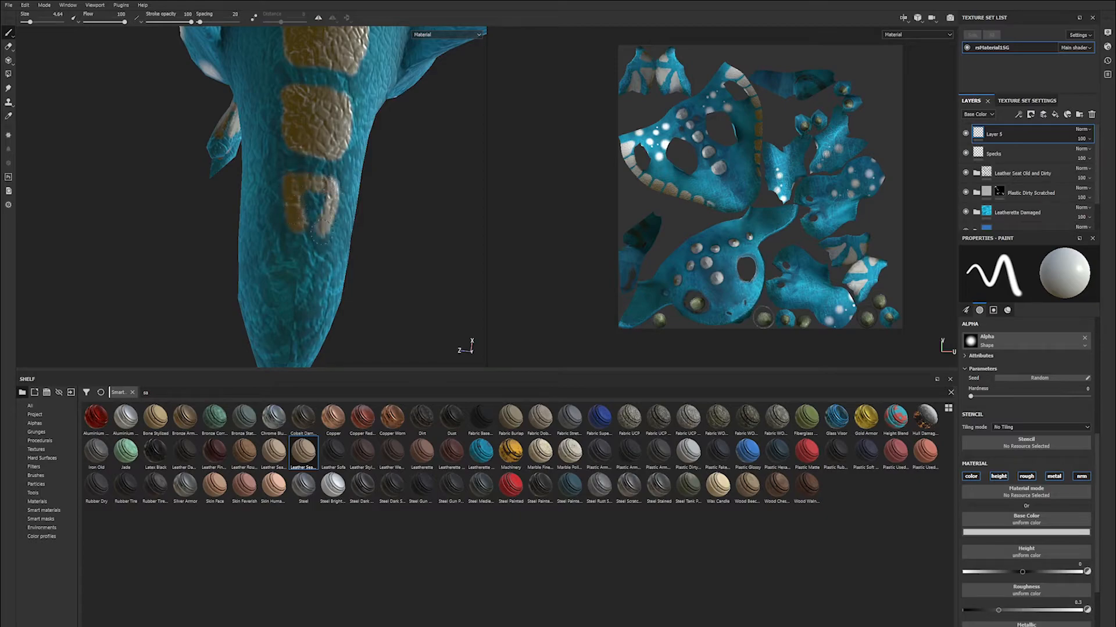
alt+middle_drag(309, 207, 303, 131)
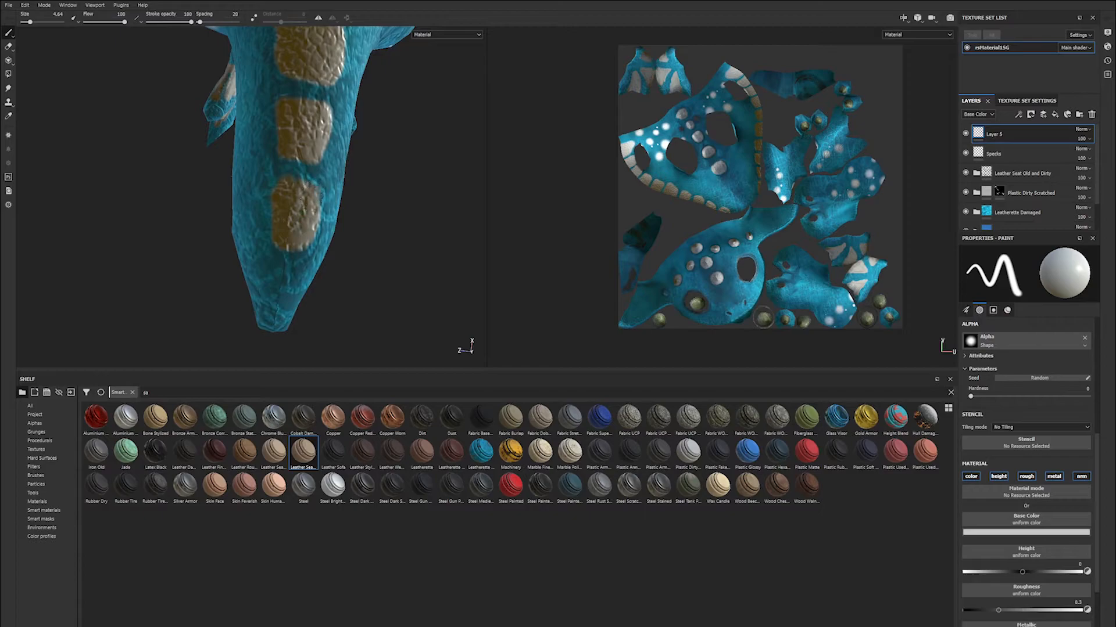
alt+drag(294, 216, 308, 196)
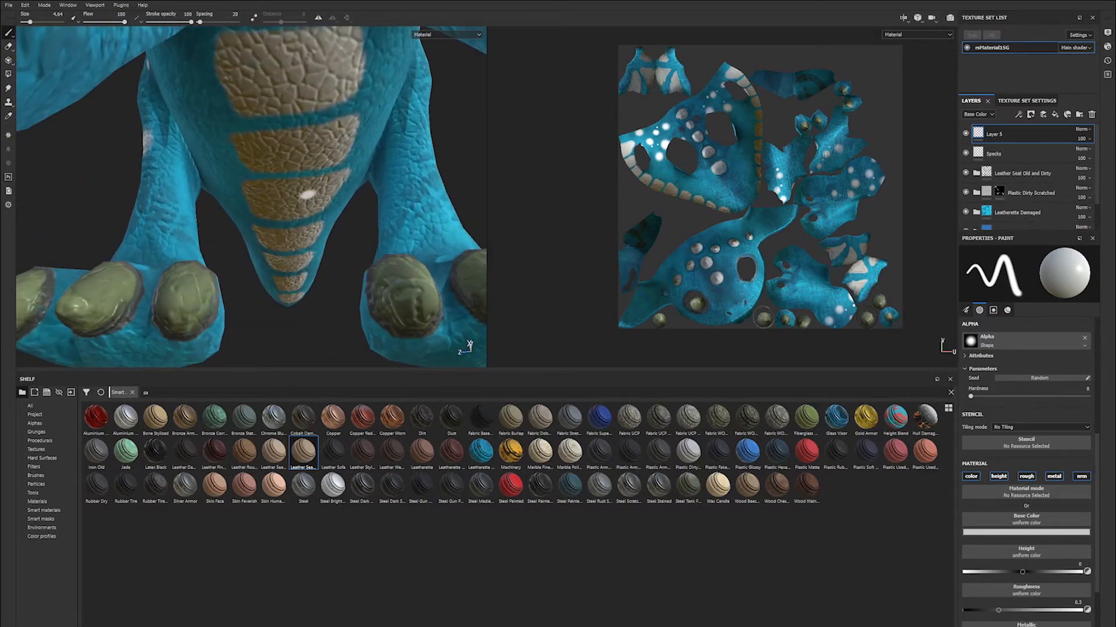
Try to trim the edge of the belly patches between the hind legs with the Eraser.
alt+right_drag(308, 197, 290, 123)
alt+drag(291, 122, 326, 145)
alt+right_drag(325, 146, 384, 186)
click(8, 46)
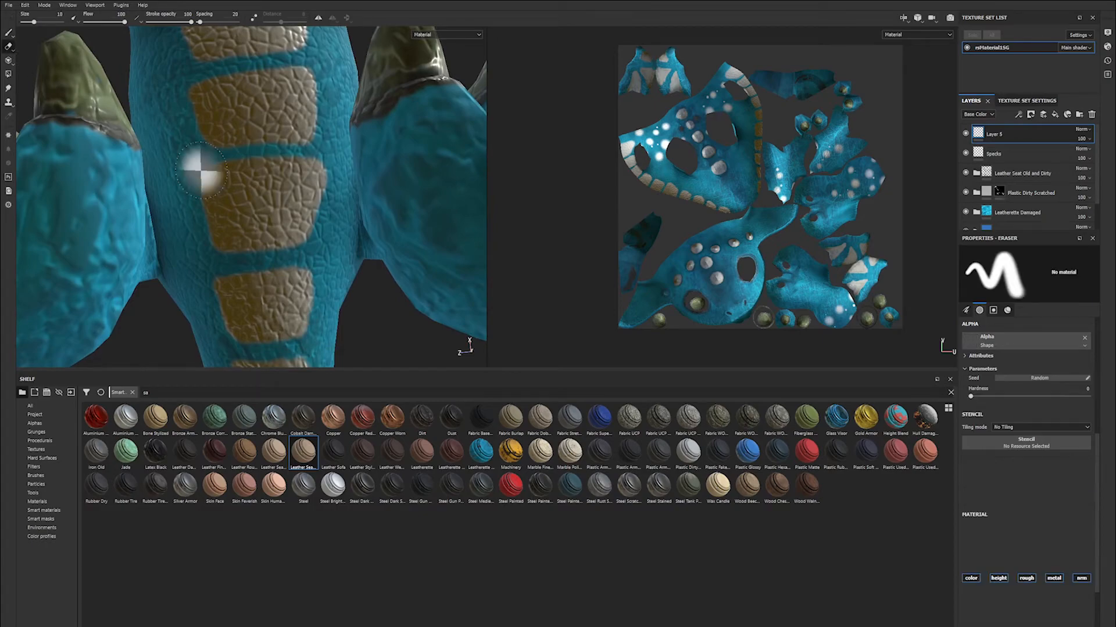
alt+drag(199, 169, 298, 165)
key(ctrl+z)
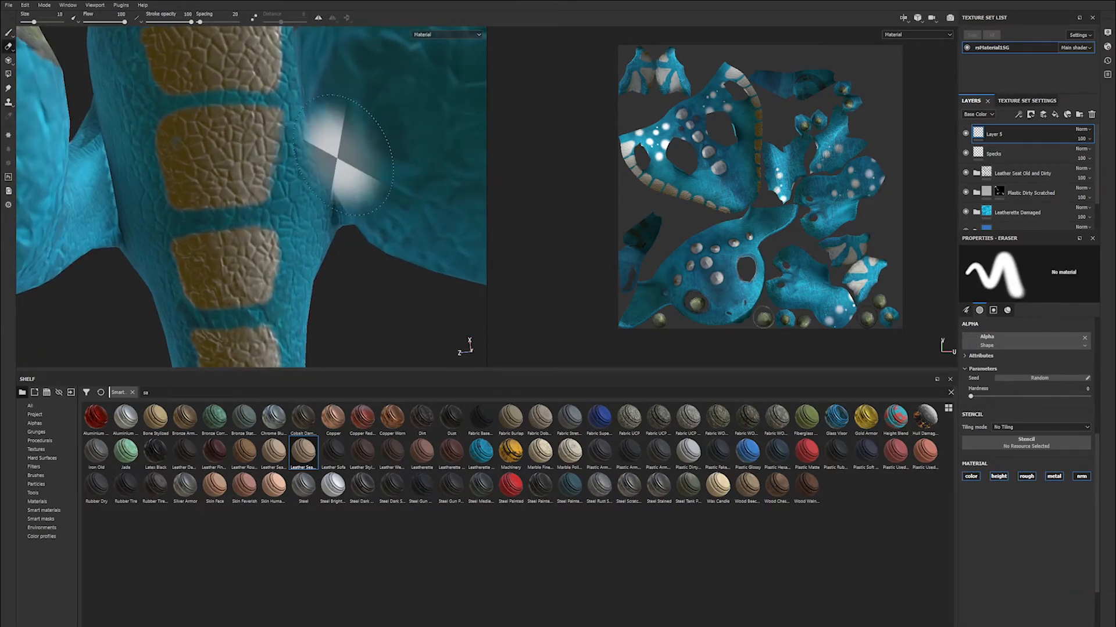
Switch back to the Paint brush and widen the top chest patch by squaring off its upper corners.
mouse_move(309, 98)
alt+mouse_down()
mouse_move(224, 172)
mouse_move(182, 177)
mouse_move(241, 186)
mouse_move(294, 149)
mouse_move(413, 149)
mouse_move(273, 152)
alt+mouse_up()
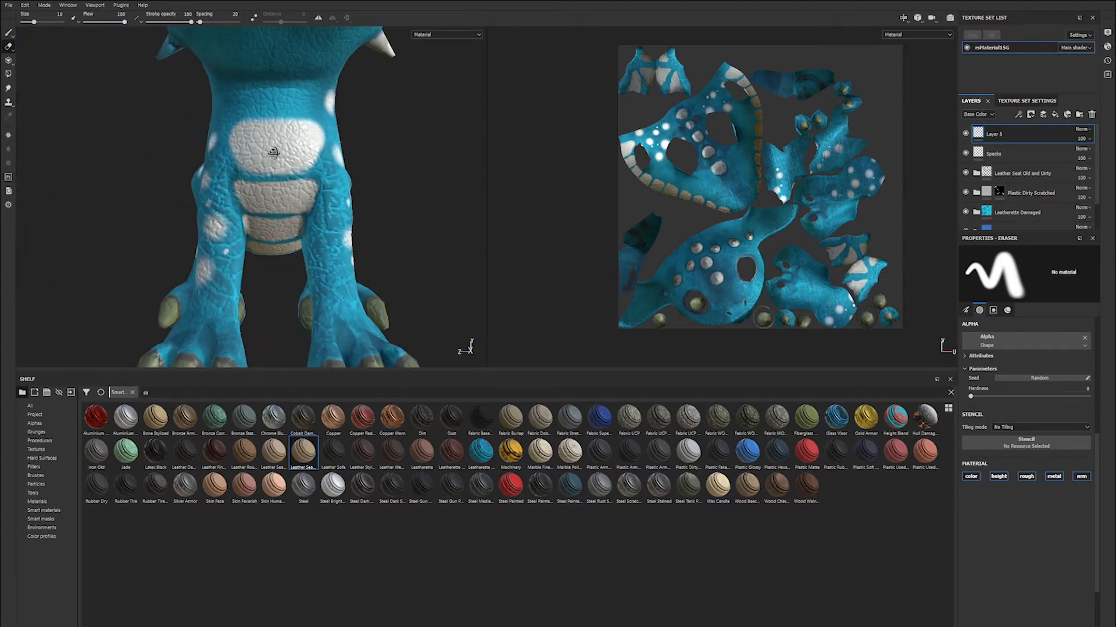
scroll(195, 180, up, 2)
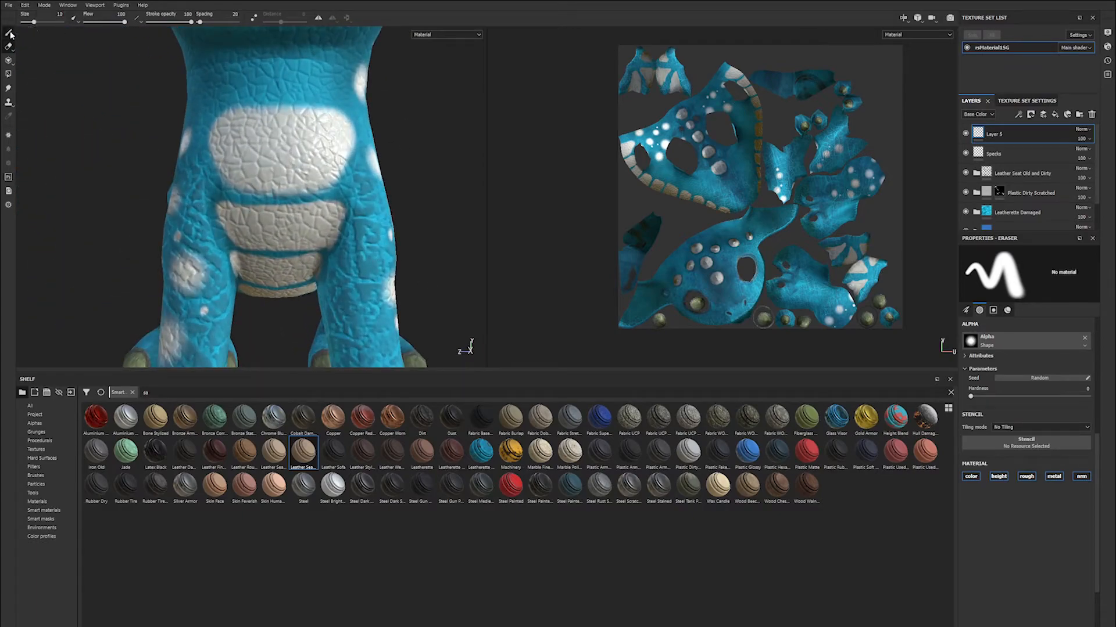
click(11, 35)
scroll(311, 154, up, 1)
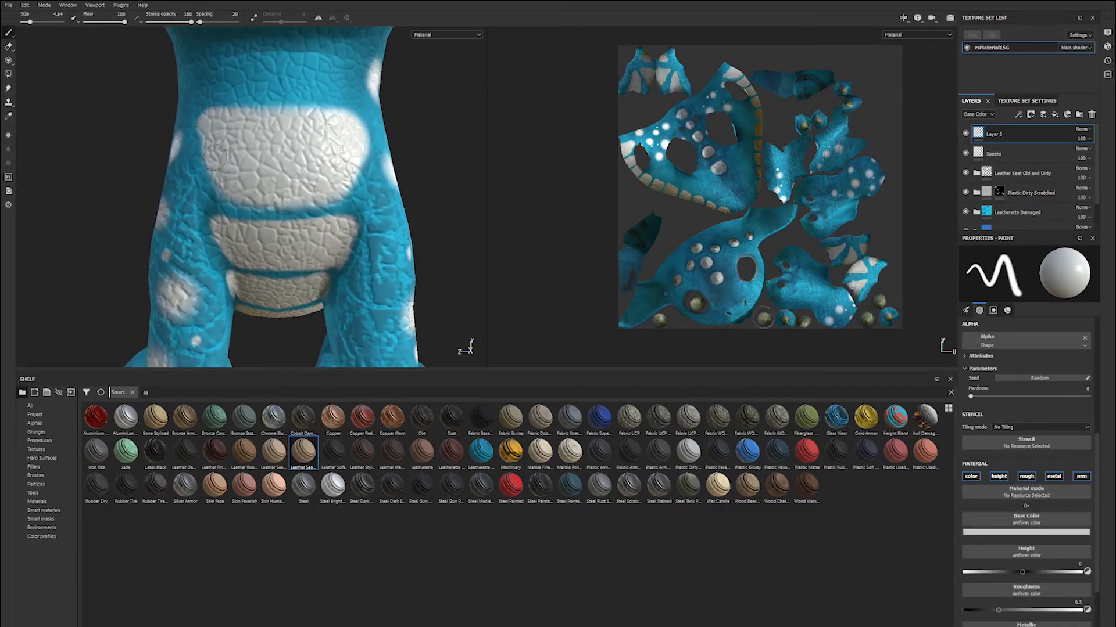
alt+drag(300, 144, 327, 126)
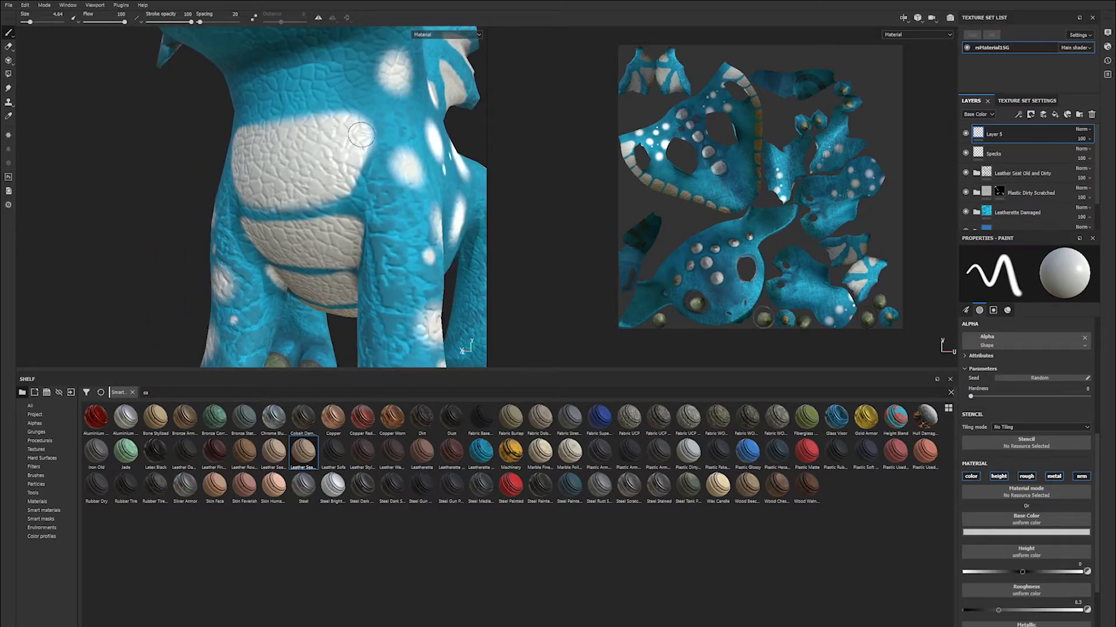
Examine the chest patches and specks on the whole dragon from the front and both sides.
scroll(311, 178, down, 2)
alt+drag(172, 154, 311, 145)
scroll(243, 151, down, 8)
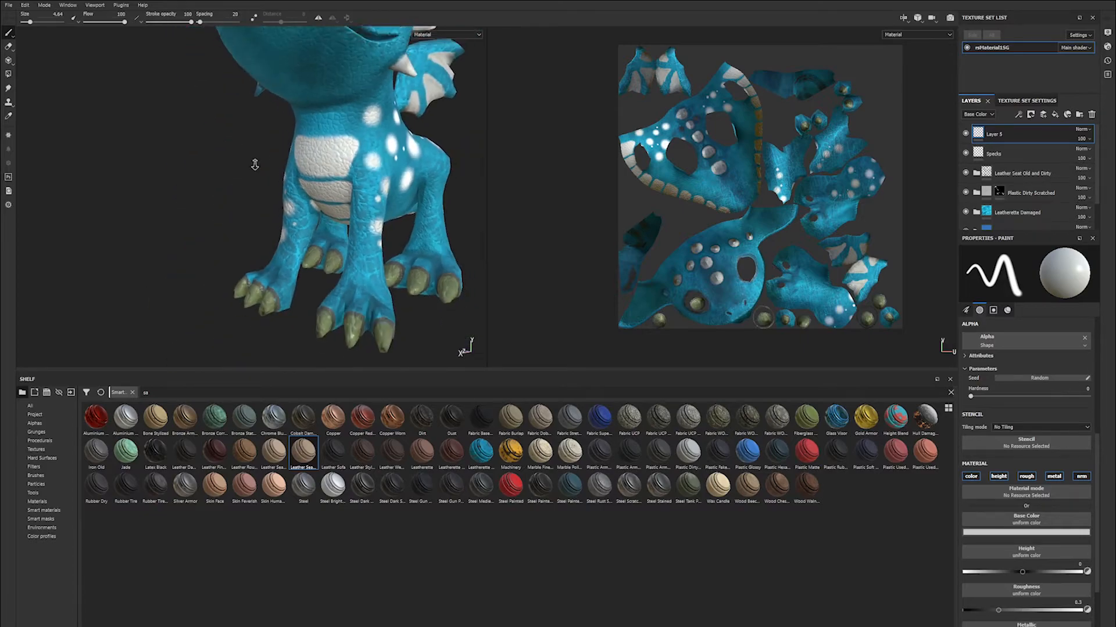
alt+drag(261, 165, 433, 175)
scroll(433, 175, up, 8)
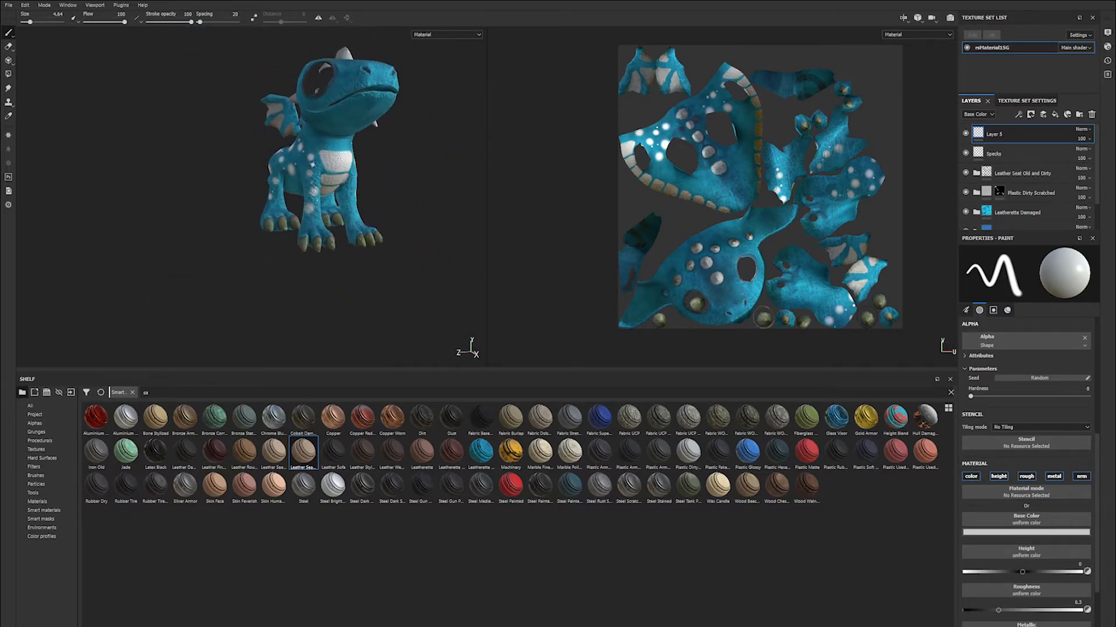
Show the Height channel in the layer stack and examine the surface of the chest patches up close.
alt+drag(360, 215, 310, 215)
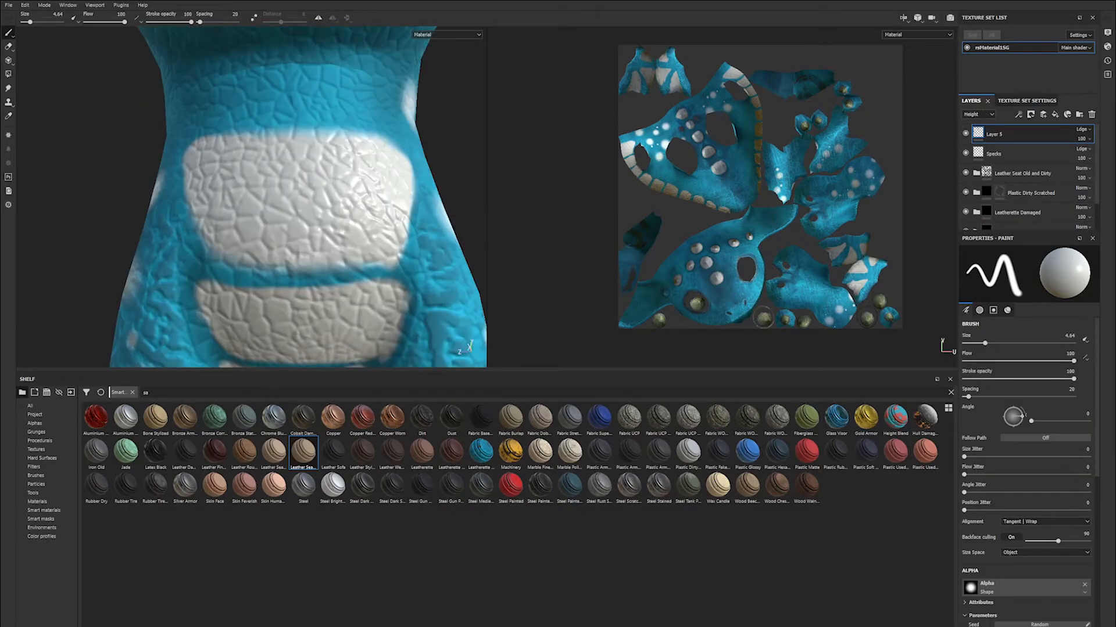
alt+right_drag(334, 149, 317, 180)
alt+drag(317, 180, 257, 221)
alt+right_drag(257, 220, 216, 238)
alt+drag(217, 239, 206, 174)
alt+right_drag(225, 183, 325, 180)
alt+drag(326, 181, 161, 173)
alt+drag(267, 187, 283, 198)
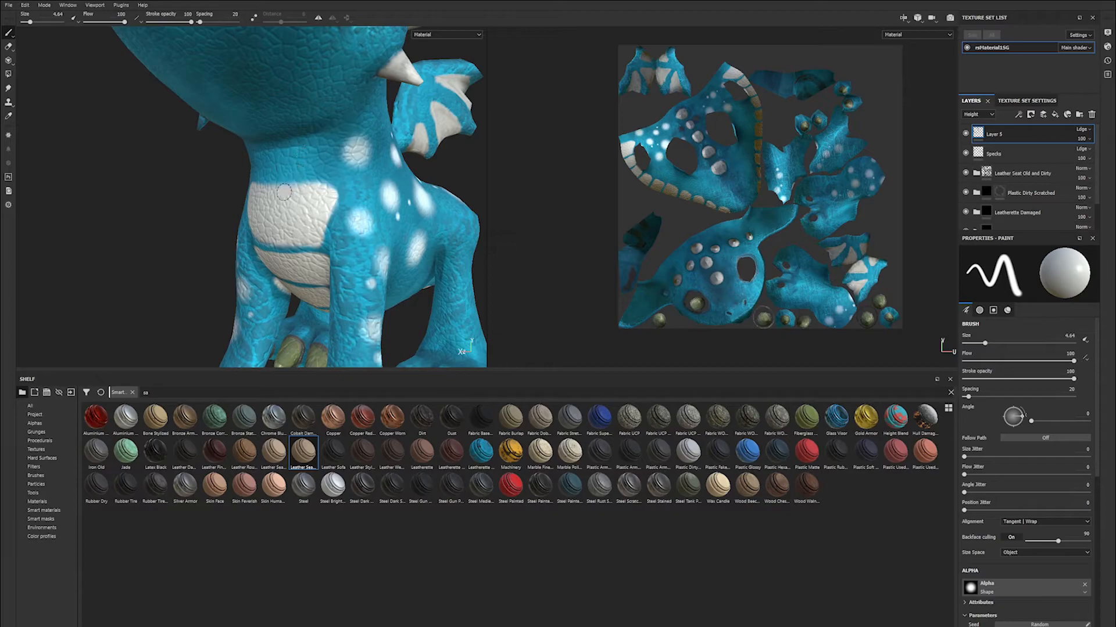
alt+drag(261, 204, 314, 196)
alt+drag(302, 236, 292, 215)
alt+middle_drag(283, 275, 291, 302)
alt+right_drag(291, 302, 253, 261)
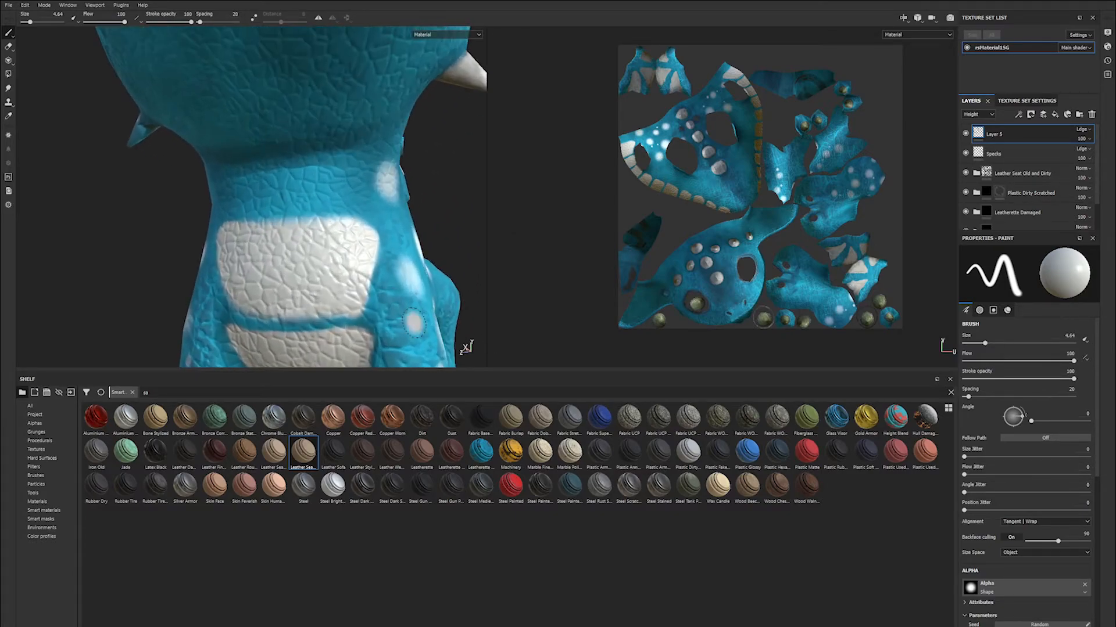
alt+middle_drag(253, 262, 274, 208)
alt+drag(349, 220, 326, 224)
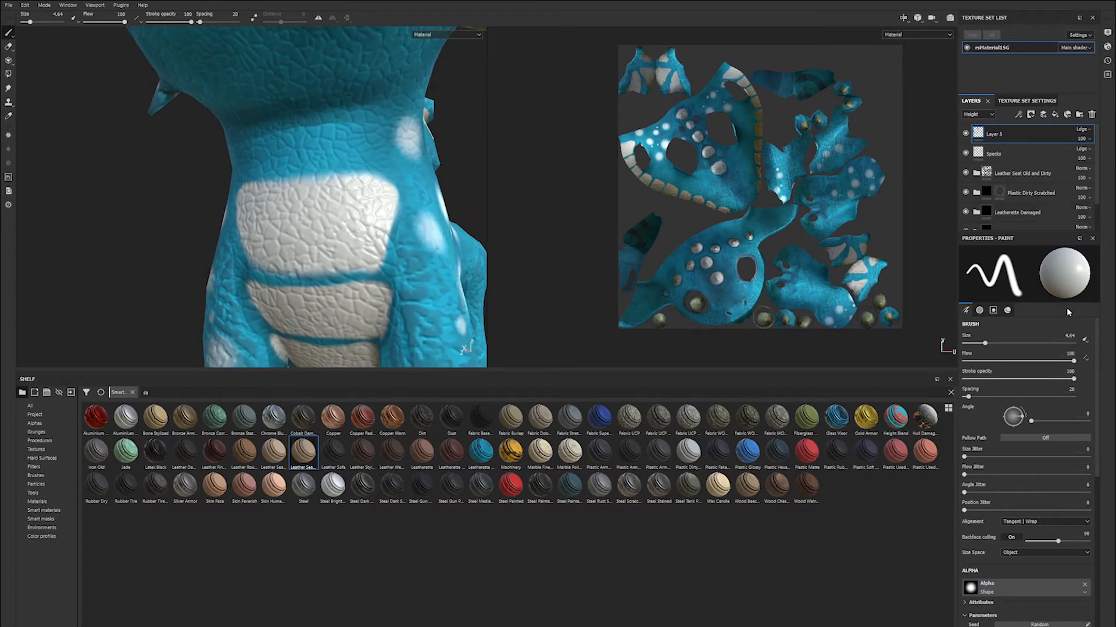
Set the brush material's height to 0.7164 and paint over the top chest patch to raise it.
scroll(997, 479, down, 6)
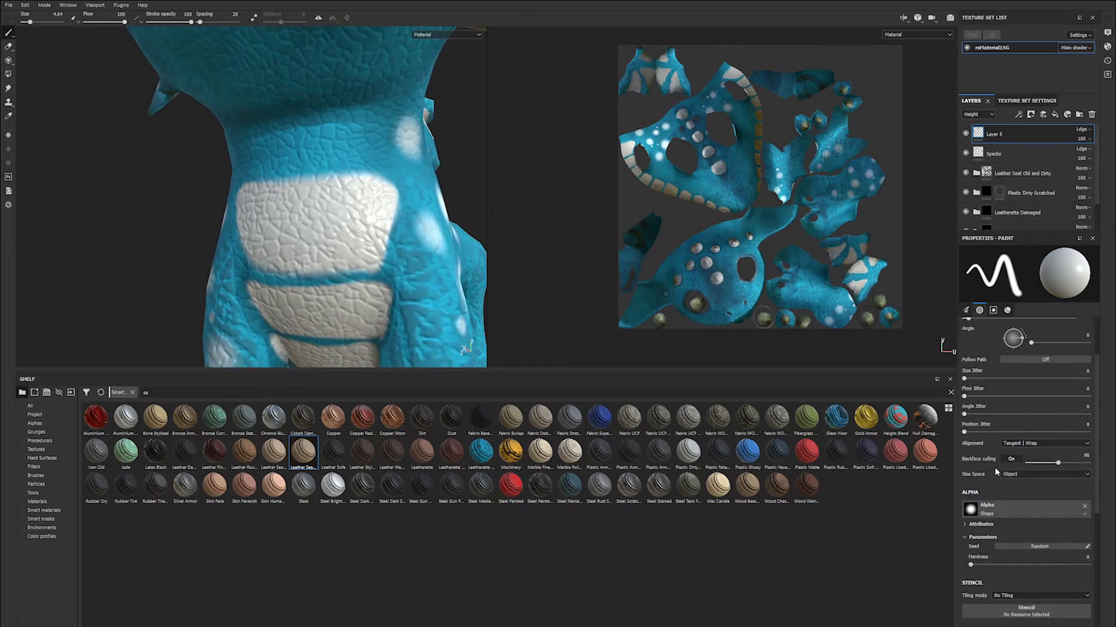
scroll(1020, 382, down, 3)
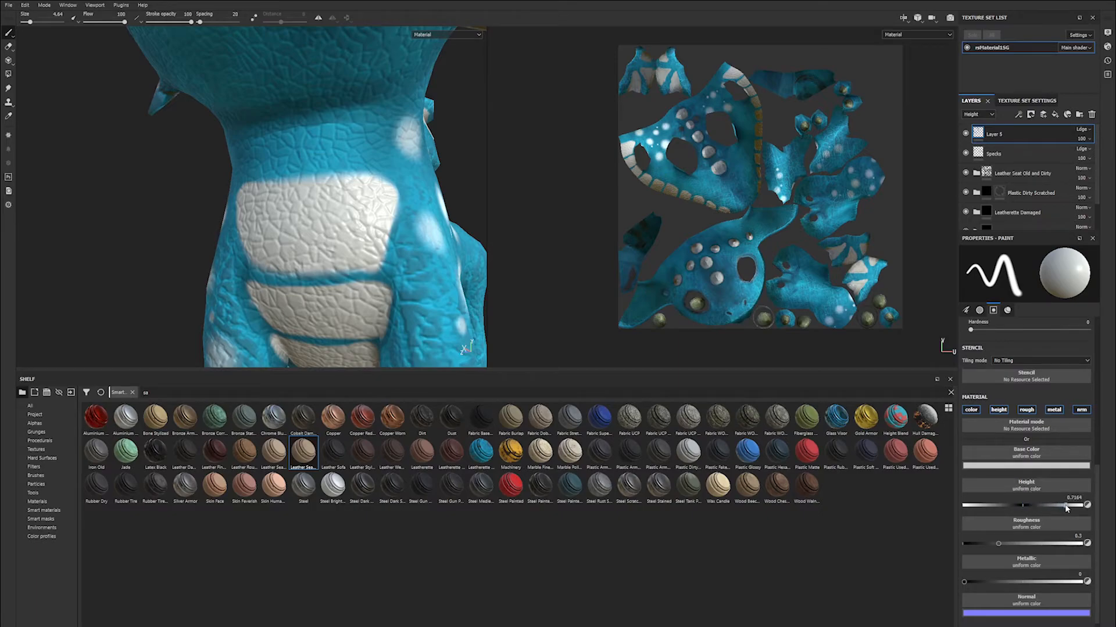
alt+right_drag(233, 168, 349, 209)
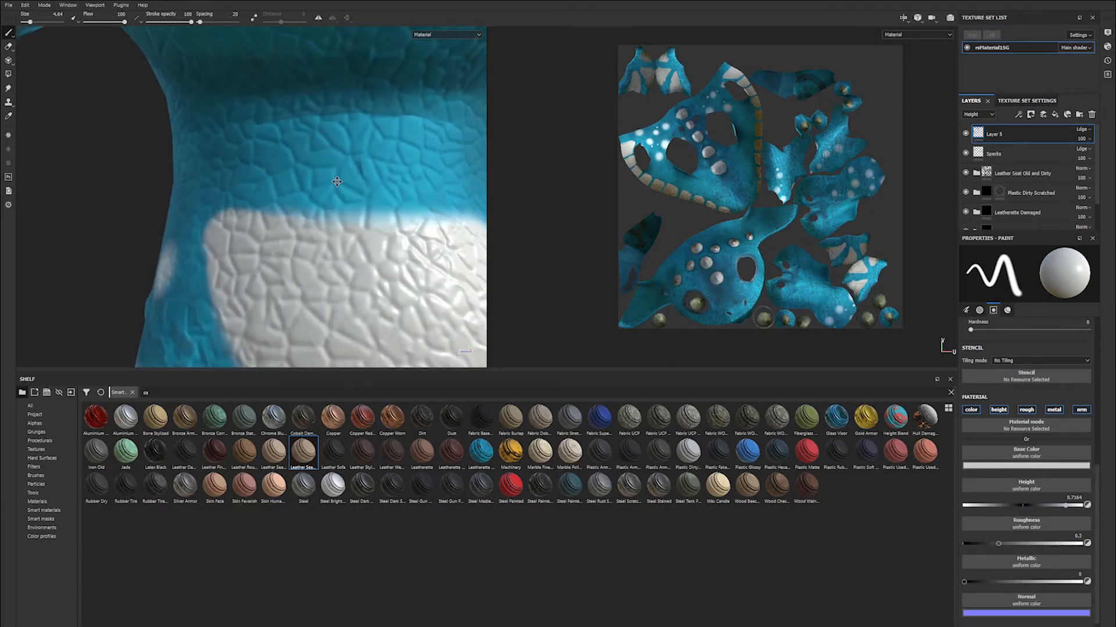
mouse_move(349, 210)
alt+mouse_down()
mouse_move(262, 115)
mouse_move(271, 164)
alt+mouse_up()
mouse_move(160, 150)
mouse_down()
mouse_move(325, 152)
mouse_move(124, 137)
mouse_move(140, 215)
mouse_move(156, 186)
mouse_move(326, 192)
mouse_move(346, 167)
mouse_move(389, 165)
mouse_move(410, 197)
mouse_move(395, 255)
mouse_move(372, 288)
mouse_move(267, 293)
mouse_move(167, 271)
mouse_move(163, 226)
mouse_move(302, 220)
mouse_move(279, 278)
mouse_move(316, 174)
mouse_move(377, 169)
mouse_move(389, 250)
mouse_move(281, 237)
mouse_move(418, 237)
mouse_move(312, 179)
mouse_move(211, 177)
mouse_up()
mouse_move(203, 133)
alt+mouse_down()
mouse_move(85, 150)
mouse_move(239, 93)
mouse_move(302, 99)
alt+mouse_up()
scroll(302, 117, up, 3)
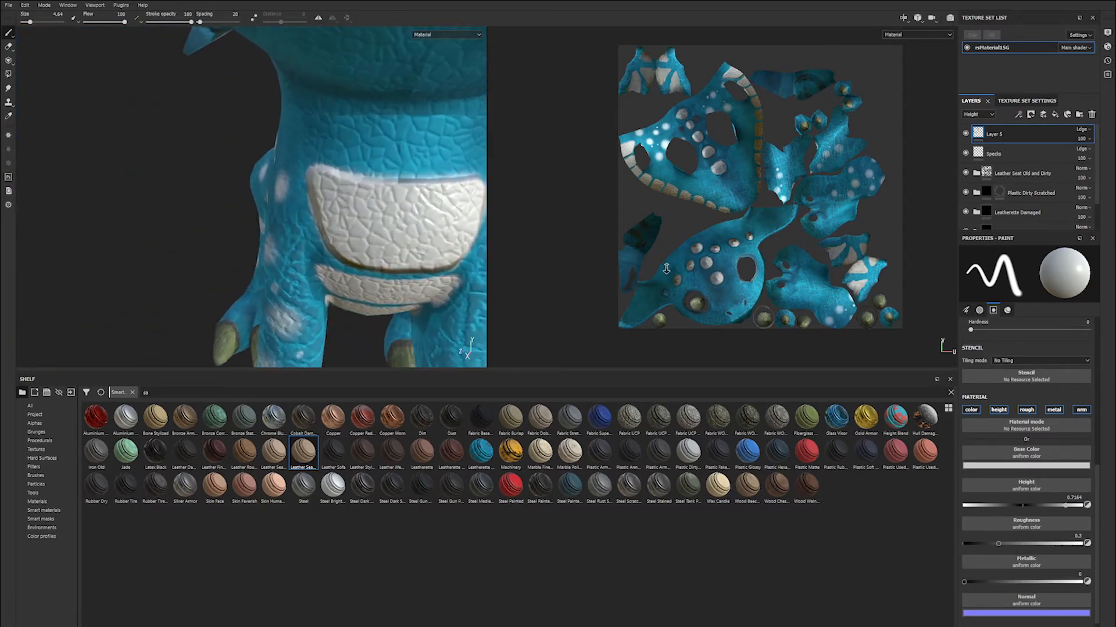
Rotate the environment lighting and examine the raised top chest patch up close and on the whole dragon.
alt+middle_drag(343, 168, 289, 149)
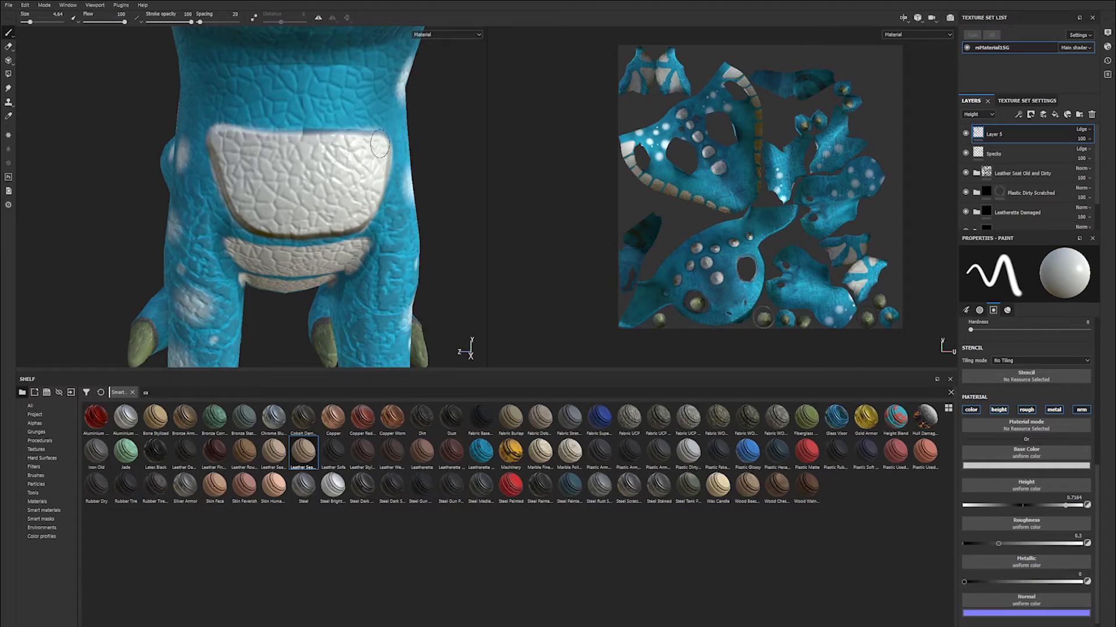
alt+drag(374, 144, 327, 176)
alt+right_drag(327, 176, 55, 79)
mouse_move(302, 96)
alt+mouse_down()
mouse_move(116, 105)
mouse_move(290, 126)
alt+mouse_up()
mouse_move(416, 131)
shift+right_down()
mouse_move(451, 137)
mouse_move(351, 132)
mouse_move(420, 134)
mouse_move(391, 134)
shift+right_up()
alt+drag(366, 124, 331, 119)
key(f)
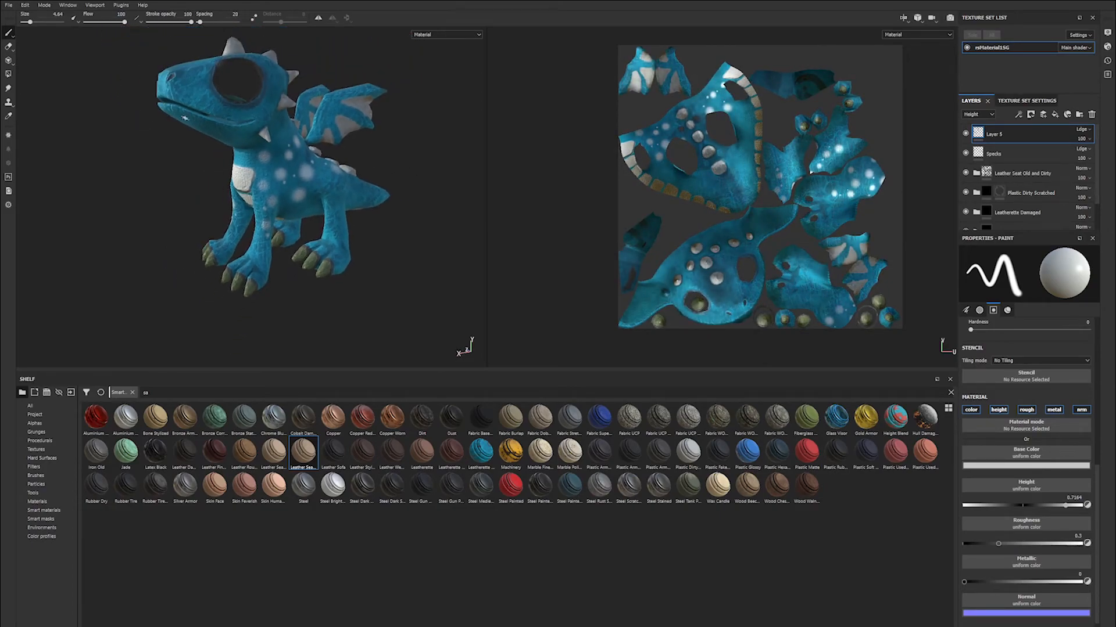
Paint the light height material over the second chest patch to raise its surface and edges.
alt+right_drag(266, 167, 331, 167)
alt+drag(244, 116, 273, 114)
alt+right_drag(273, 113, 308, 117)
alt+middle_drag(250, 337, 294, 244)
alt+drag(294, 244, 170, 155)
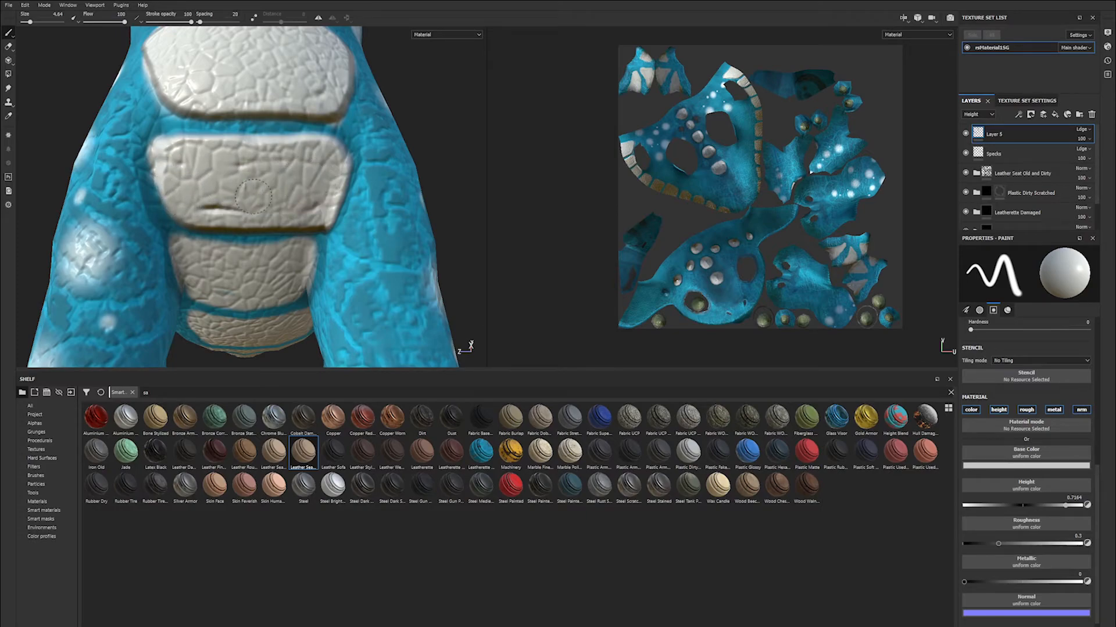
mouse_move(267, 202)
alt+mouse_down()
mouse_move(216, 153)
mouse_move(333, 155)
alt+mouse_up()
mouse_move(335, 197)
mouse_down()
mouse_move(273, 207)
mouse_move(220, 184)
mouse_move(288, 191)
mouse_move(309, 176)
mouse_up()
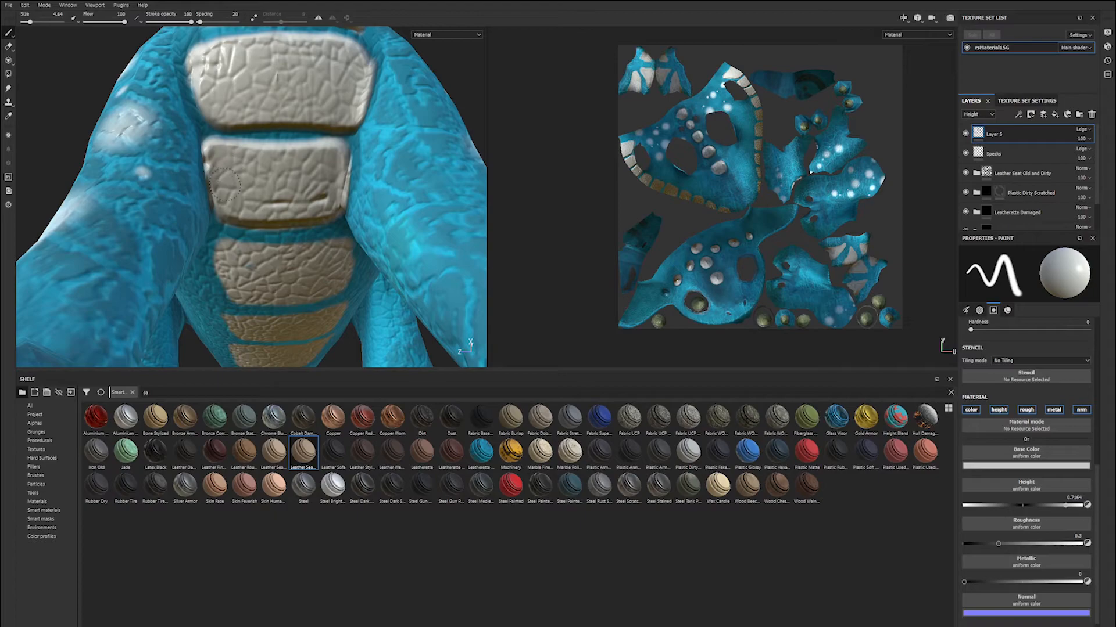
Continue down the belly, painting a raised light border around each of the next patches.
mouse_move(291, 223)
alt+mouse_down()
mouse_move(244, 119)
mouse_move(242, 182)
mouse_move(349, 170)
mouse_move(352, 123)
mouse_move(273, 121)
mouse_move(242, 143)
mouse_move(303, 156)
alt+mouse_up()
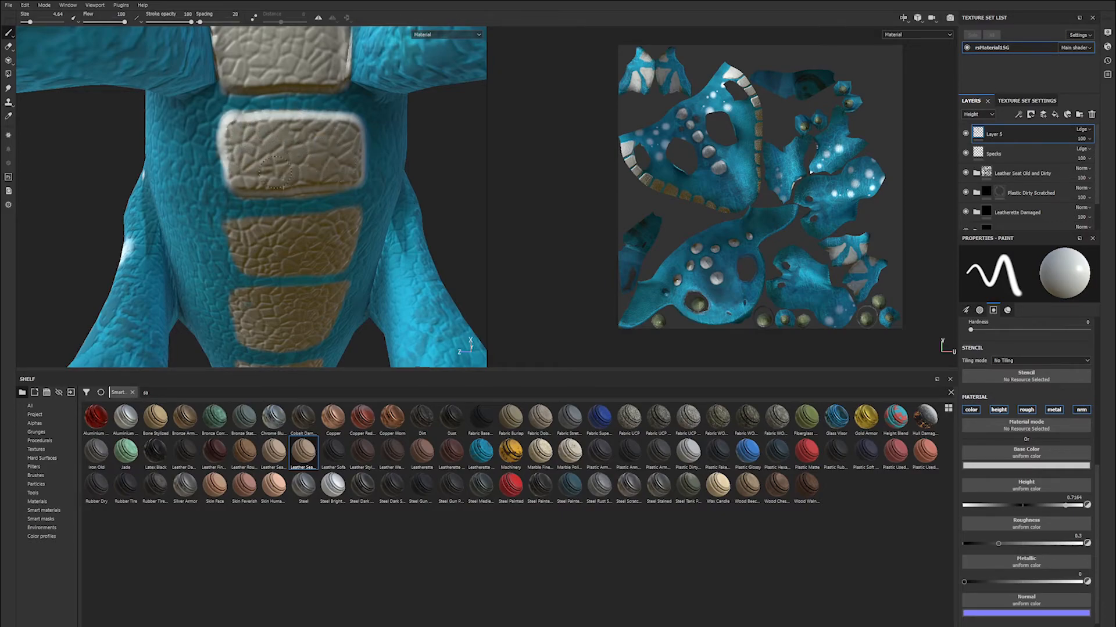
mouse_move(286, 171)
alt+mouse_down()
mouse_move(244, 145)
mouse_move(232, 168)
mouse_move(343, 173)
alt+mouse_up()
mouse_move(334, 225)
mouse_down()
mouse_move(247, 229)
mouse_move(227, 181)
mouse_move(287, 187)
mouse_move(273, 210)
mouse_move(264, 184)
mouse_move(300, 93)
mouse_up()
scroll(299, 262, up, 2)
mouse_move(308, 248)
mouse_down()
mouse_move(349, 214)
mouse_move(296, 192)
mouse_move(238, 212)
mouse_move(231, 290)
mouse_move(256, 311)
mouse_move(371, 318)
mouse_move(380, 241)
mouse_move(369, 203)
mouse_move(360, 221)
mouse_move(241, 262)
mouse_up()
Undo the last five brush strokes on the belly patches.
key(ctrl+z)
key(ctrl+z)
key(ctrl+z)
key(ctrl+z)
key(ctrl+z)
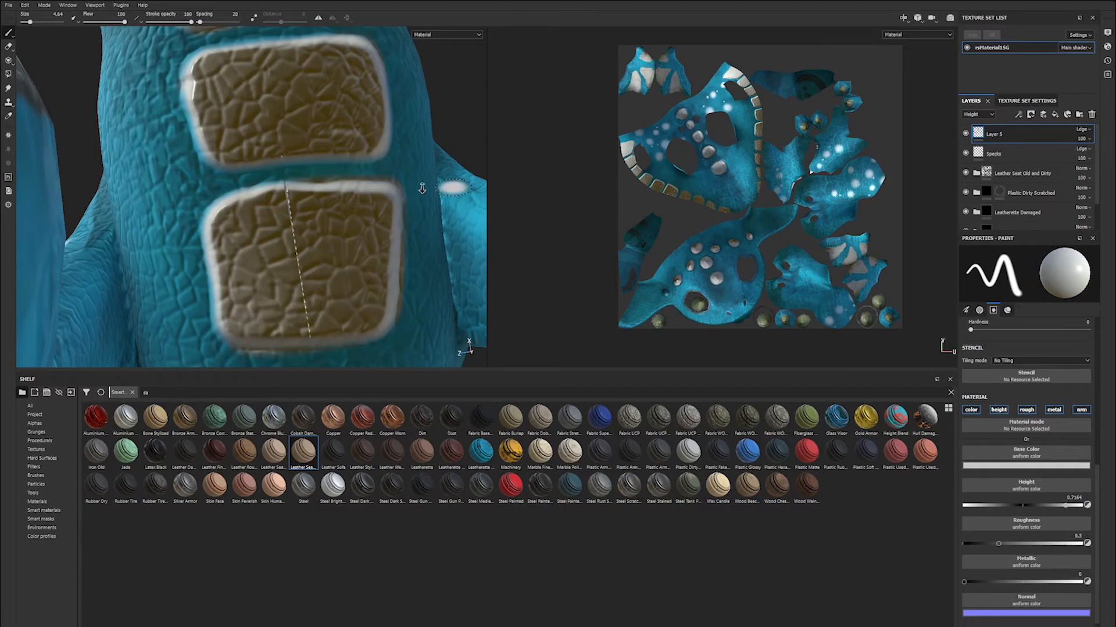
Paint raised light borders around the remaining belly patches down to the last one near the tail tip.
alt+right_drag(422, 188, 262, 180)
alt+drag(261, 179, 399, 249)
alt+right_drag(399, 249, 192, 149)
alt+drag(379, 161, 301, 93)
alt+right_drag(302, 93, 361, 251)
alt+middle_drag(360, 252, 339, 238)
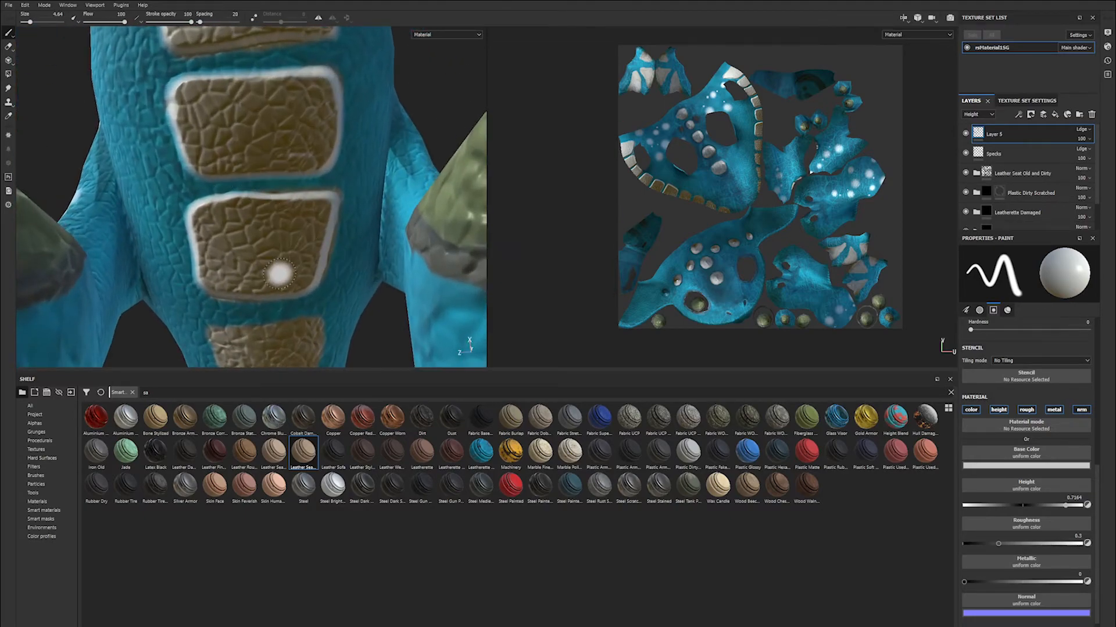
alt+drag(279, 271, 279, 140)
mouse_move(235, 217)
mouse_down()
mouse_move(304, 208)
mouse_move(325, 260)
mouse_move(241, 270)
mouse_move(228, 214)
mouse_move(272, 241)
mouse_move(273, 70)
mouse_up()
mouse_move(243, 129)
mouse_down()
mouse_move(263, 116)
mouse_move(302, 118)
mouse_move(310, 177)
mouse_move(247, 186)
mouse_move(239, 131)
mouse_move(251, 141)
mouse_move(288, 126)
mouse_up()
mouse_move(283, 134)
mouse_down()
mouse_move(290, 146)
mouse_move(256, 156)
mouse_move(276, 187)
mouse_move(304, 187)
mouse_up()
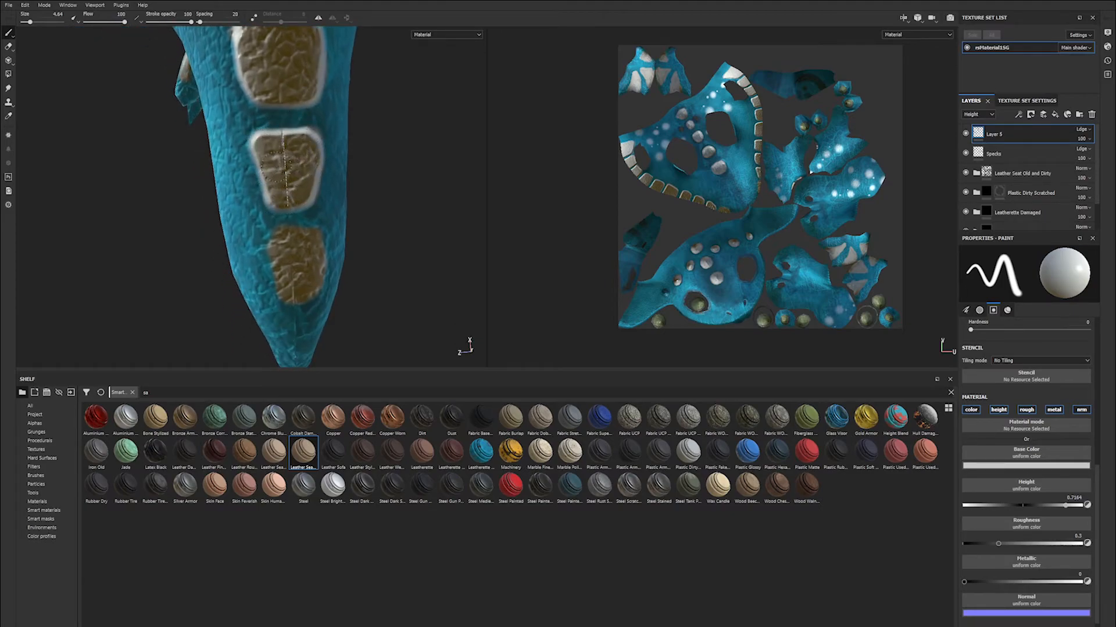
mouse_move(310, 201)
alt+mouse_down()
mouse_move(309, 177)
mouse_move(276, 211)
mouse_move(296, 260)
mouse_move(275, 231)
alt+mouse_up()
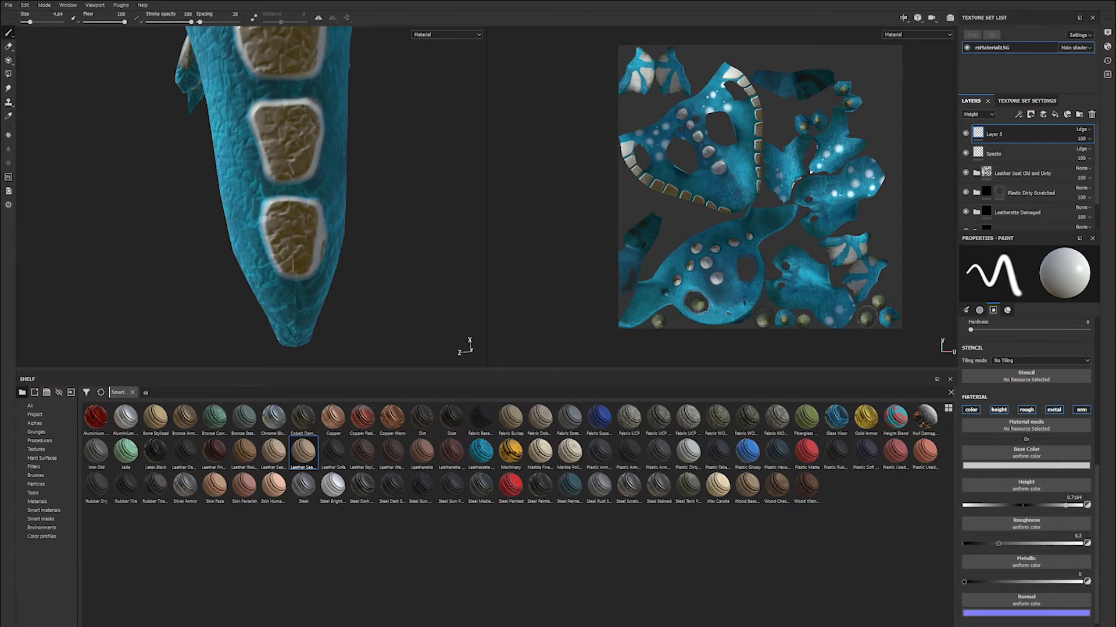
Trim the edges of the top chest patch with the eraser, using sizes 1.86 and 3.12.
alt+drag(274, 251, 262, 192)
alt+middle_drag(261, 192, 256, 152)
alt+right_drag(256, 153, 238, 263)
alt+middle_drag(237, 262, 237, 270)
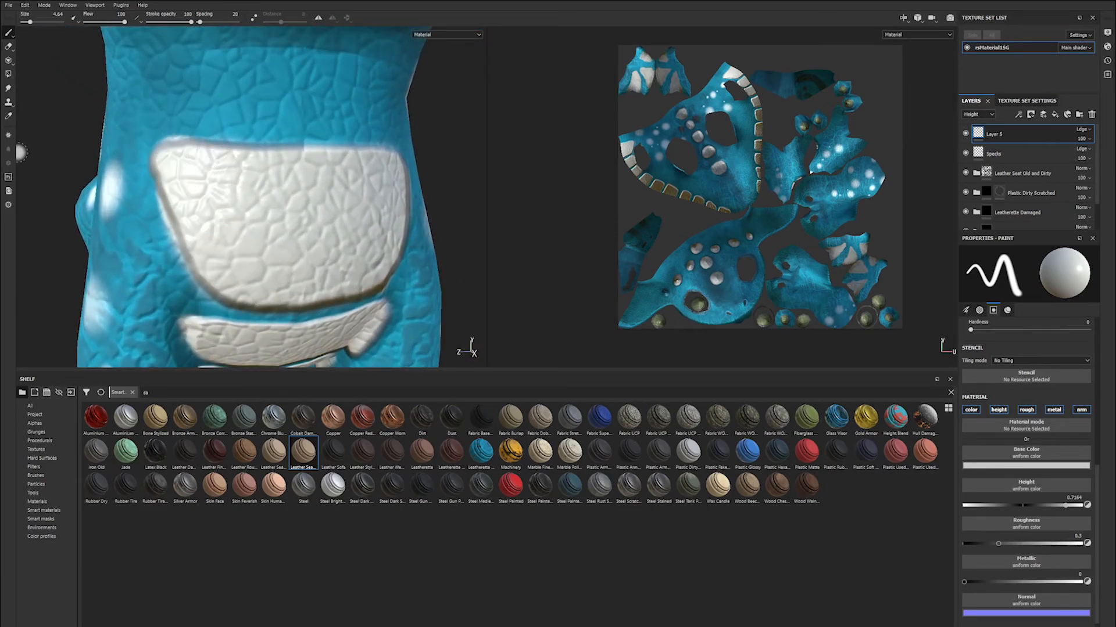
click(8, 46)
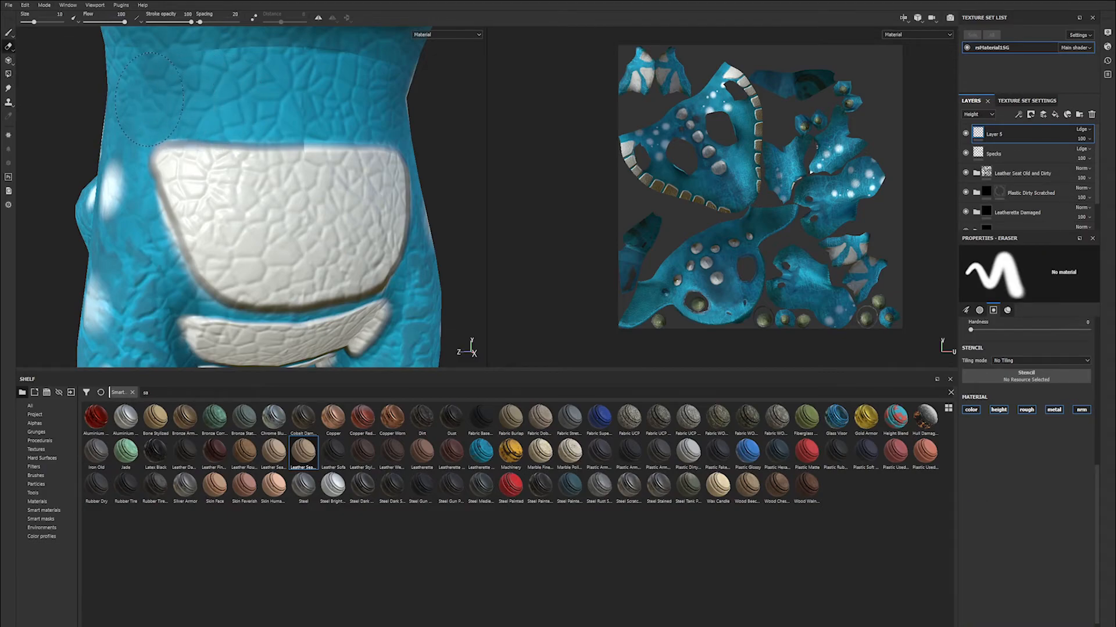
mouse_move(167, 203)
ctrl+right_down()
mouse_move(143, 204)
mouse_move(145, 183)
ctrl+right_up()
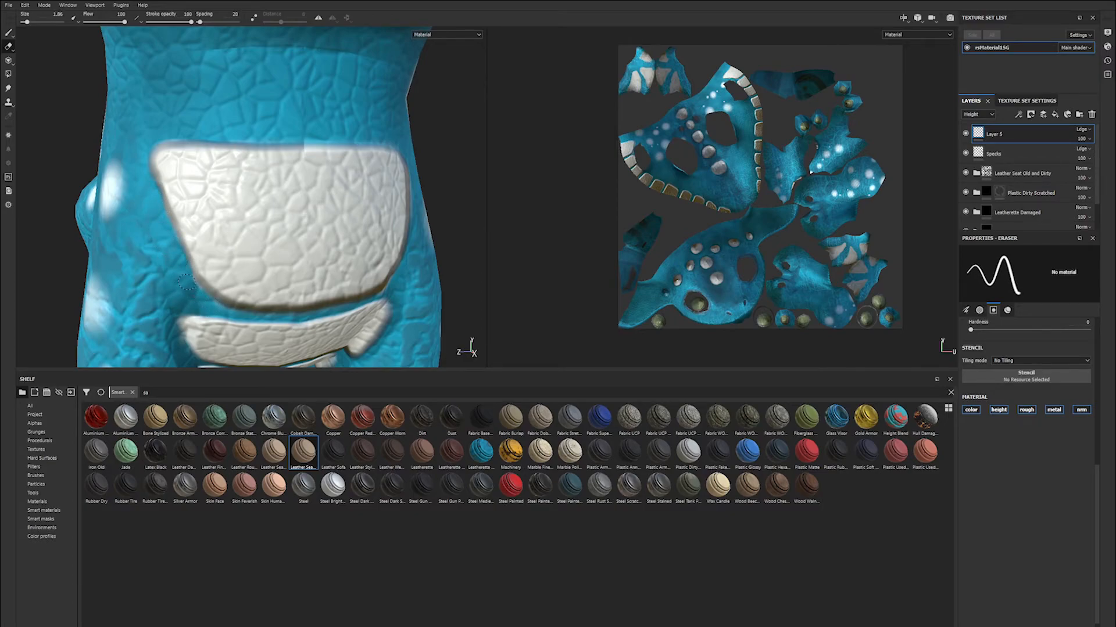
mouse_move(296, 280)
alt+mouse_down()
mouse_move(182, 256)
mouse_move(337, 131)
alt+mouse_up()
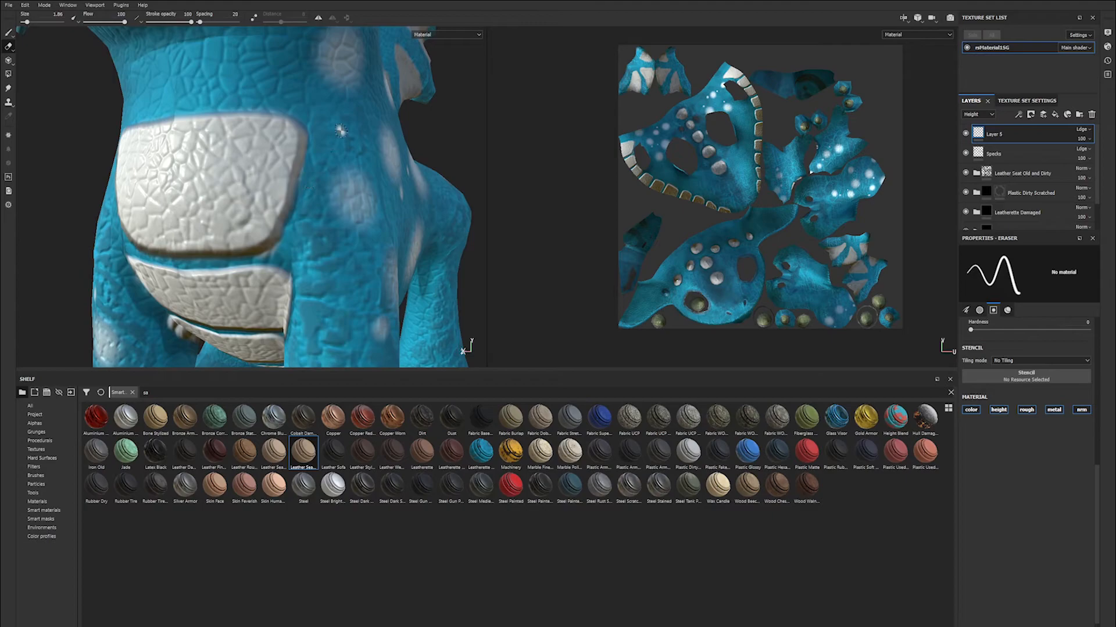
ctrl+right_drag(272, 90, 258, 92)
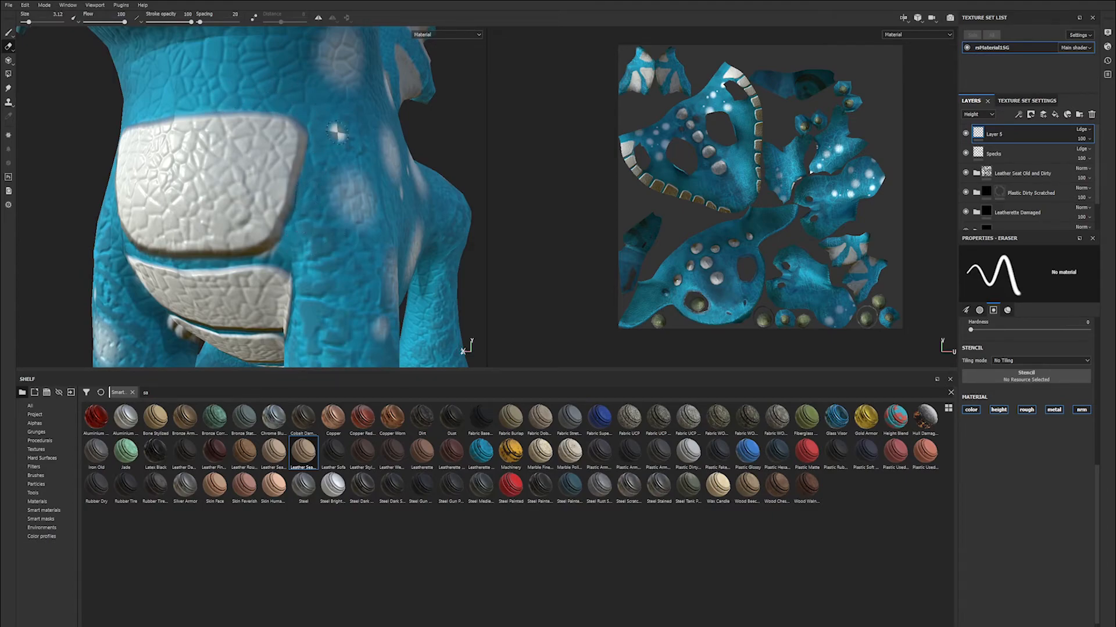
Rotate the environment lighting and examine the finished textures on the whole dragon.
scroll(320, 125, down, 8)
alt+drag(313, 125, 147, 212)
alt+middle_drag(148, 212, 110, 178)
mouse_move(379, 154)
shift+right_down()
mouse_move(415, 128)
mouse_move(366, 117)
mouse_move(405, 124)
shift+right_up()
alt+drag(405, 124, 363, 129)
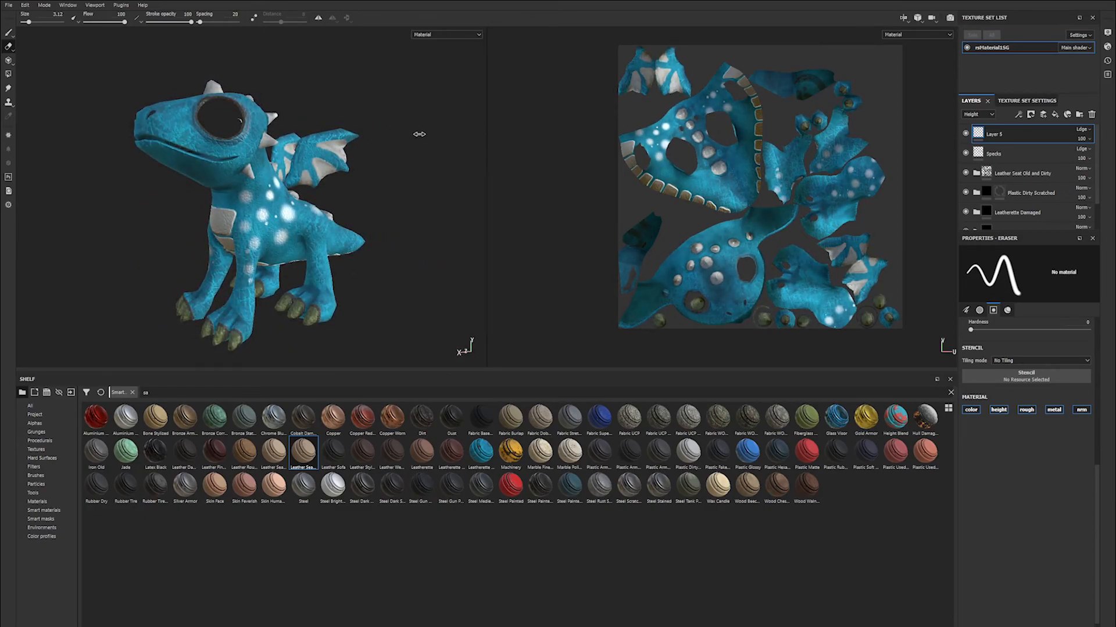
alt+drag(454, 128, 382, 148)
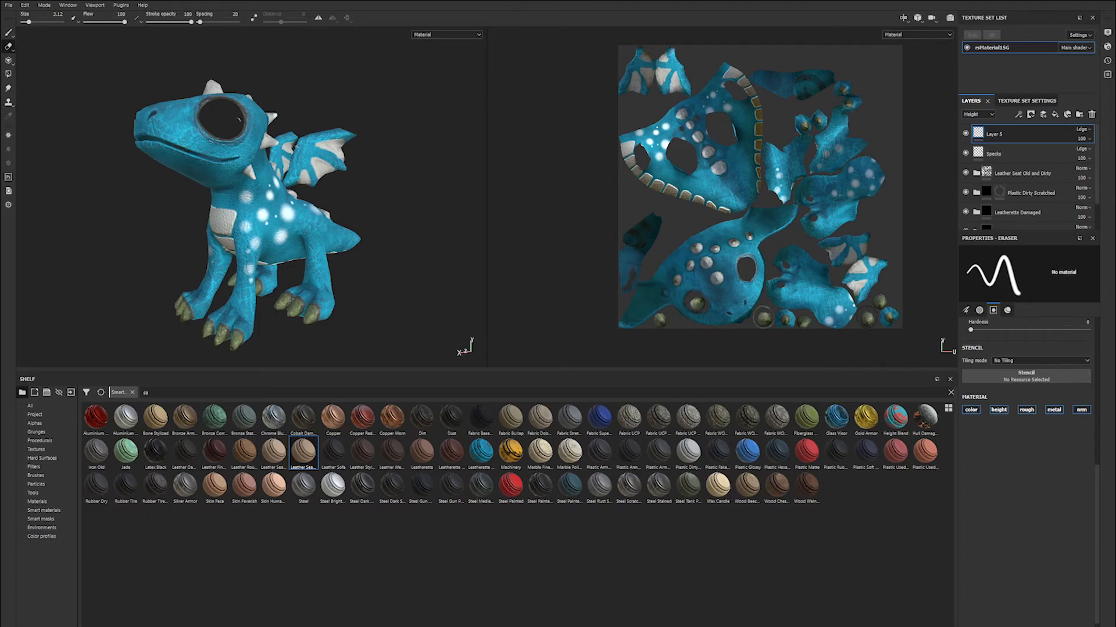
alt+middle_drag(367, 159, 389, 152)
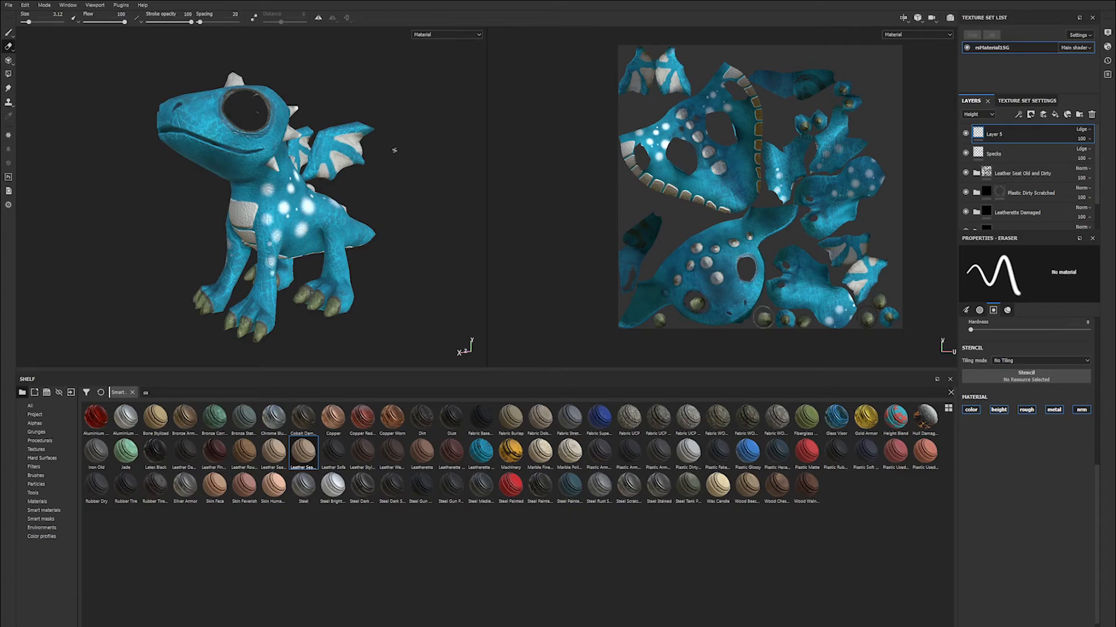
Open the texture export settings and choose the Redshift configuration for the rsMaterial1SG texture set.
click(9, 5)
click(29, 172)
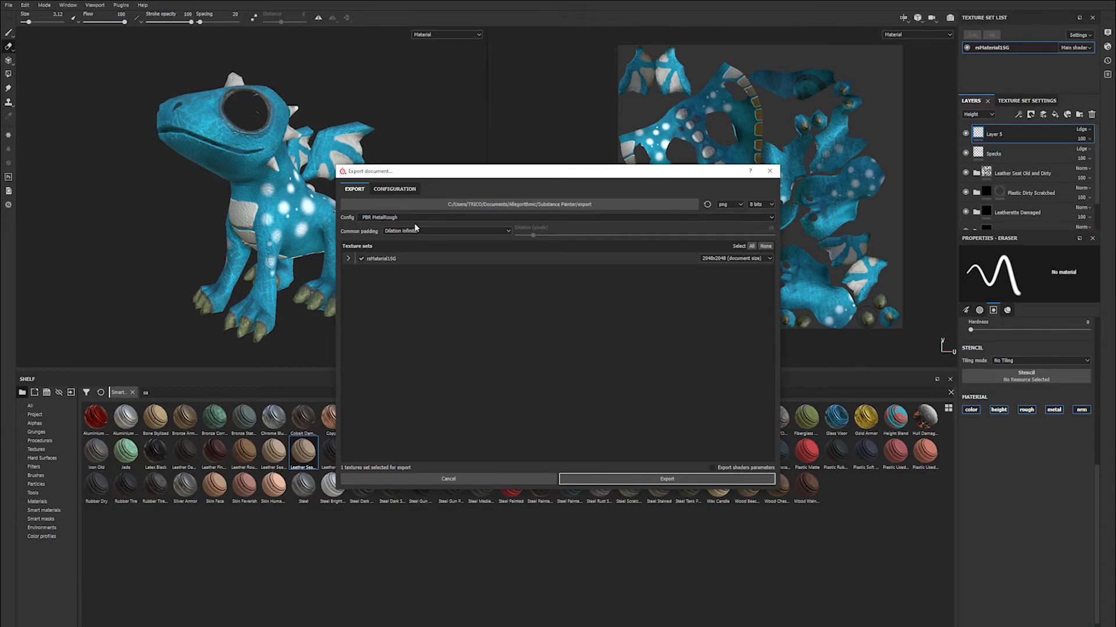
click(360, 259)
click(373, 258)
click(413, 218)
scroll(411, 243, down, 3)
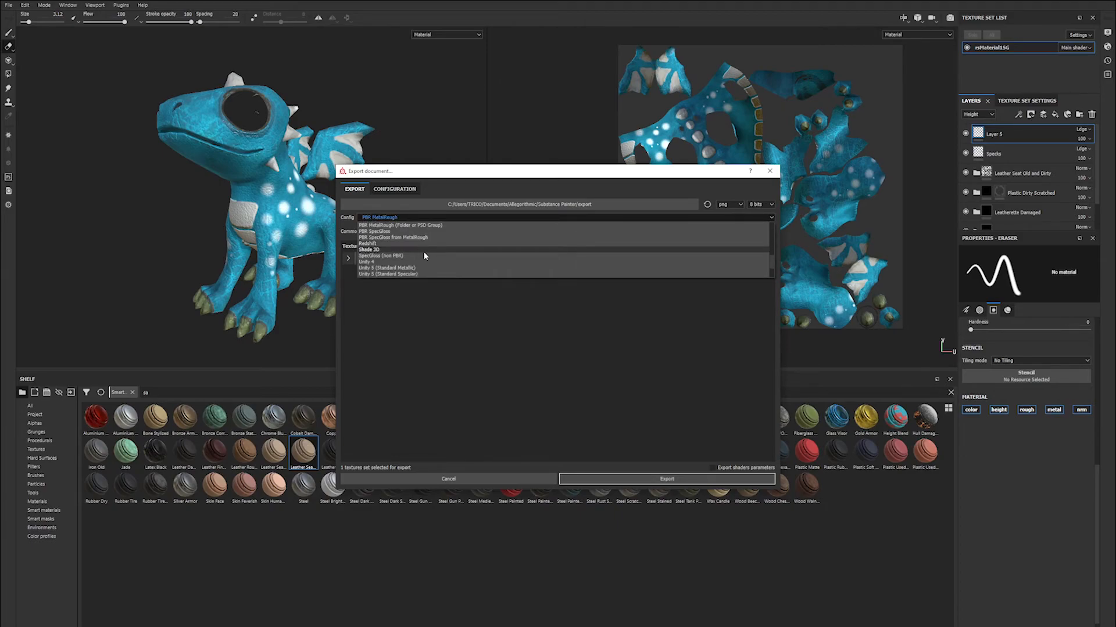
scroll(423, 257, up, 3)
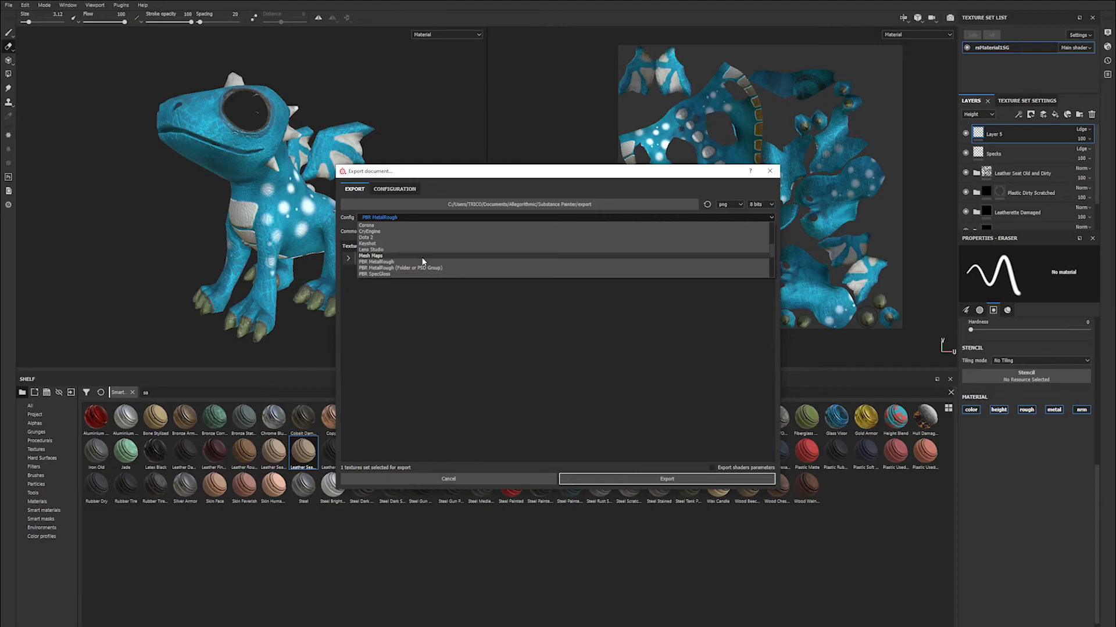
scroll(415, 254, up, 3)
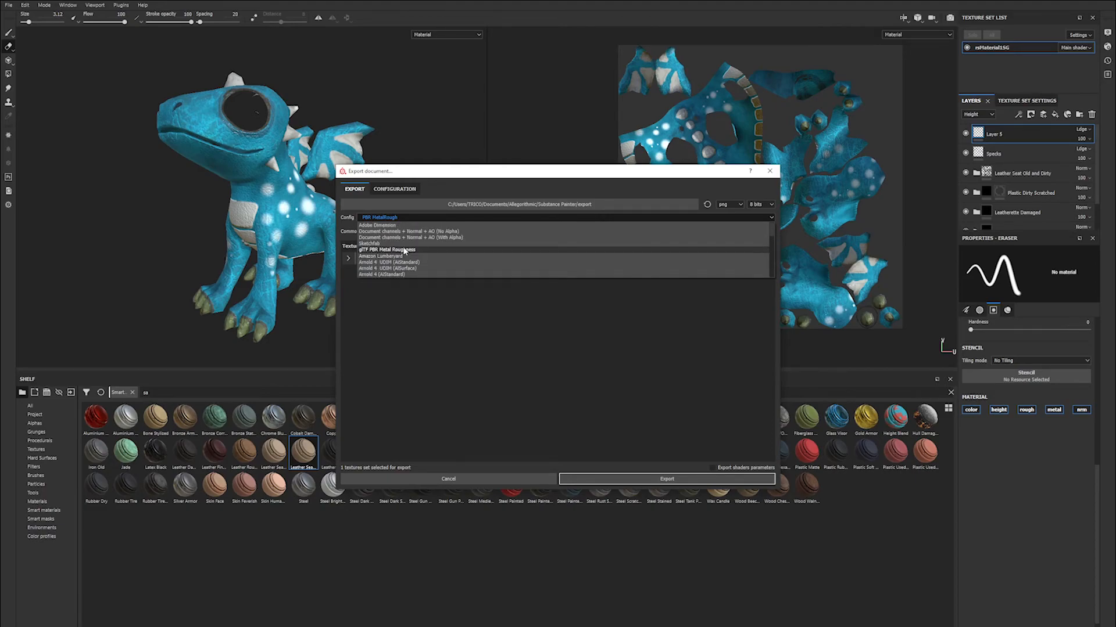
scroll(403, 249, down, 2)
scroll(402, 262, down, 2)
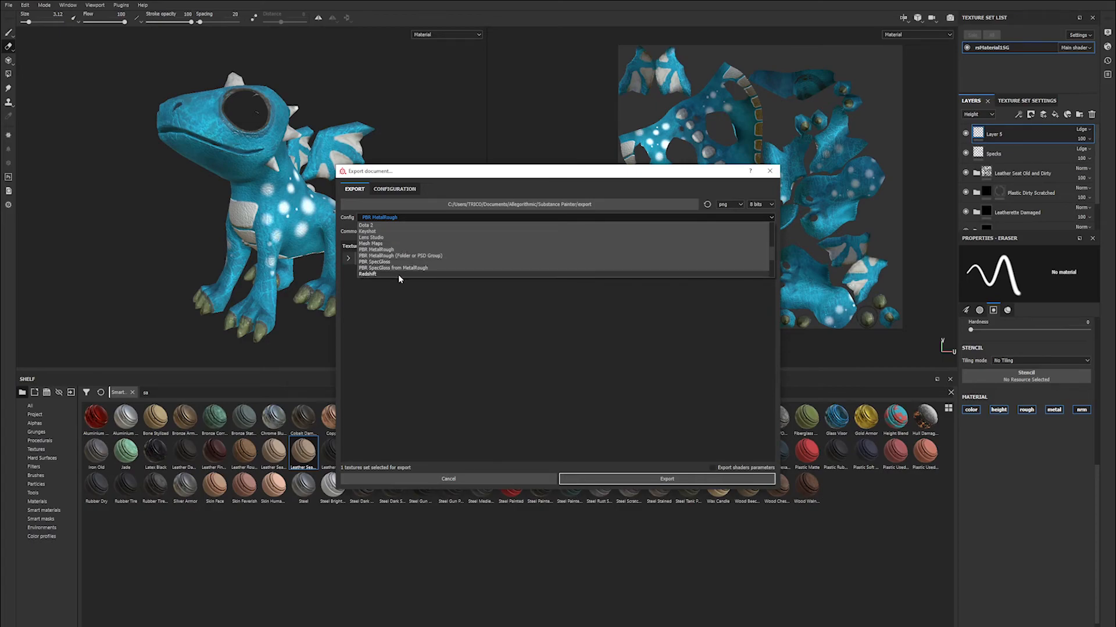
click(399, 274)
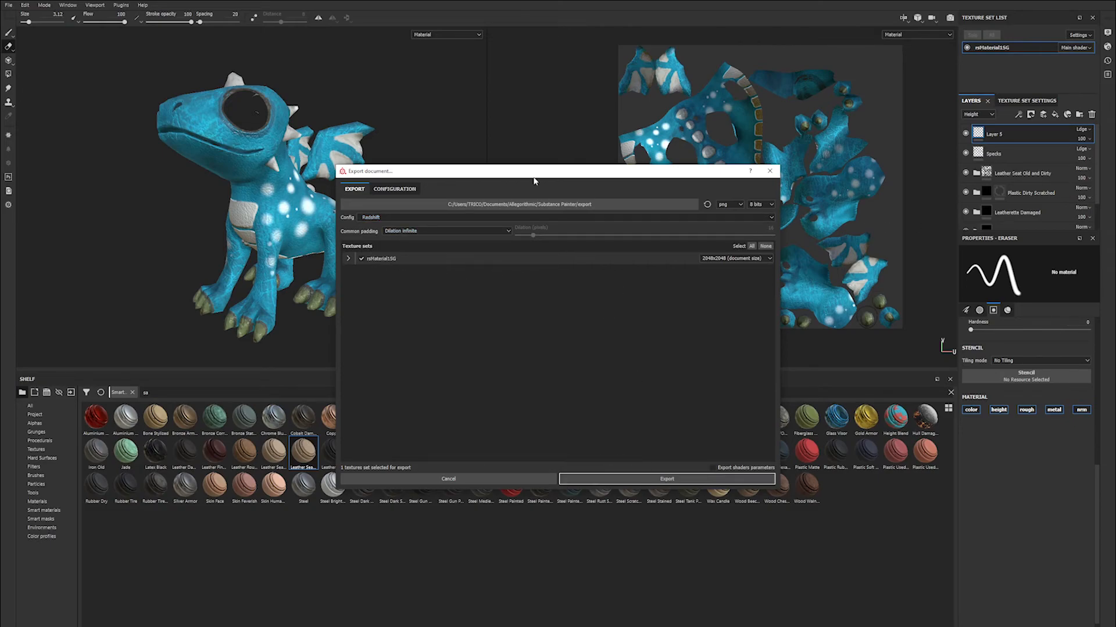
Check the export preset configurations, return to the export settings and open the choice of output folder.
click(378, 188)
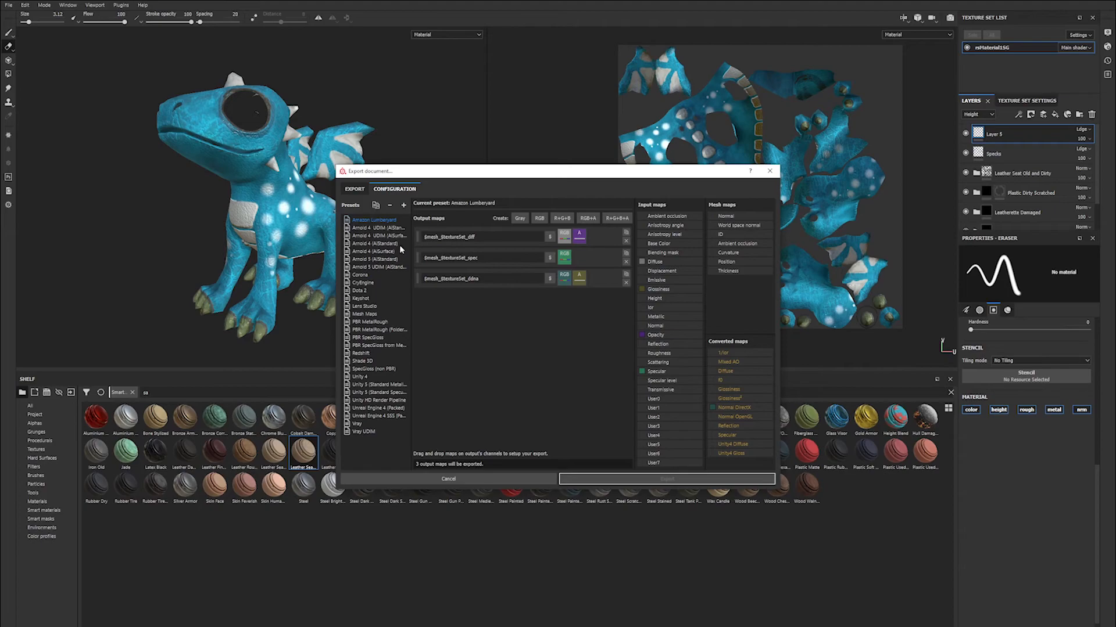
click(354, 189)
click(496, 207)
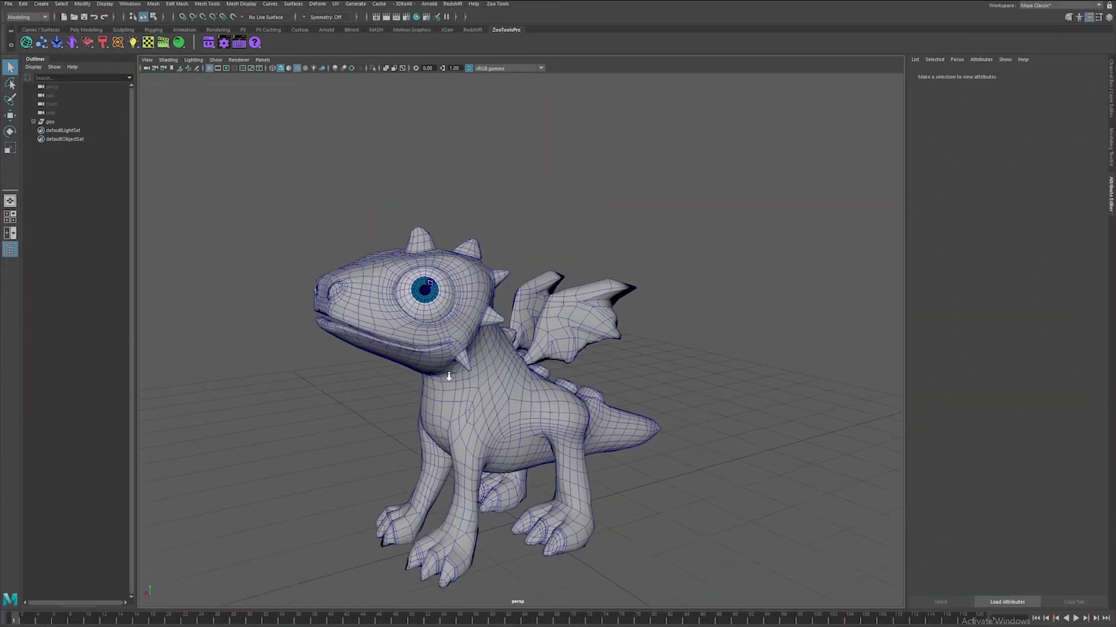
Switch to Maya and turn off the wireframe on the shaded dragon.
scroll(586, 354, up, 3)
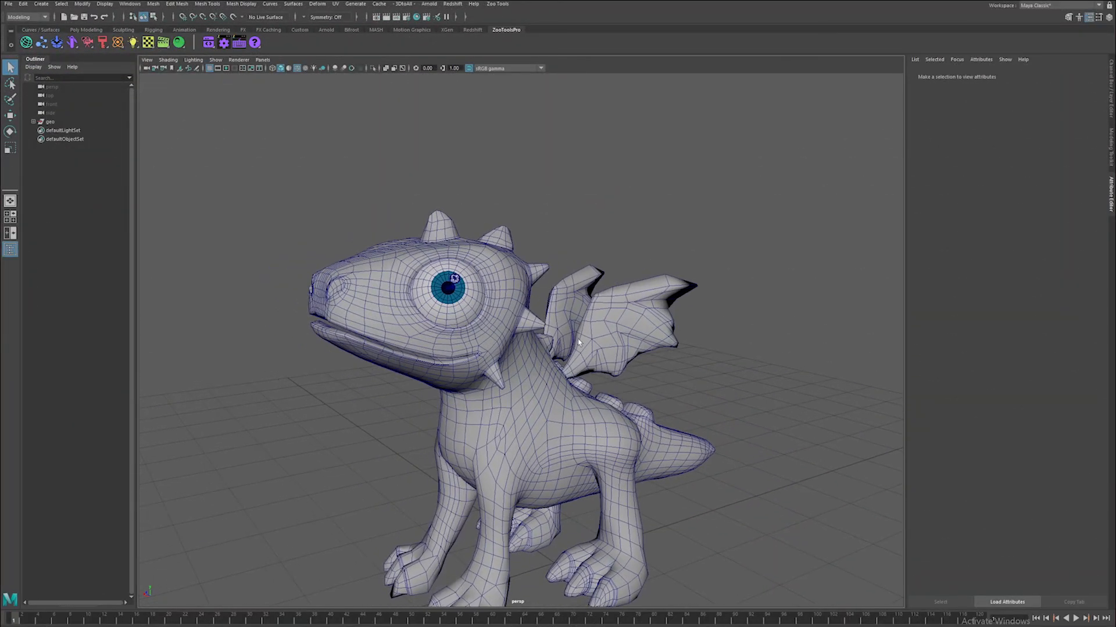
click(168, 60)
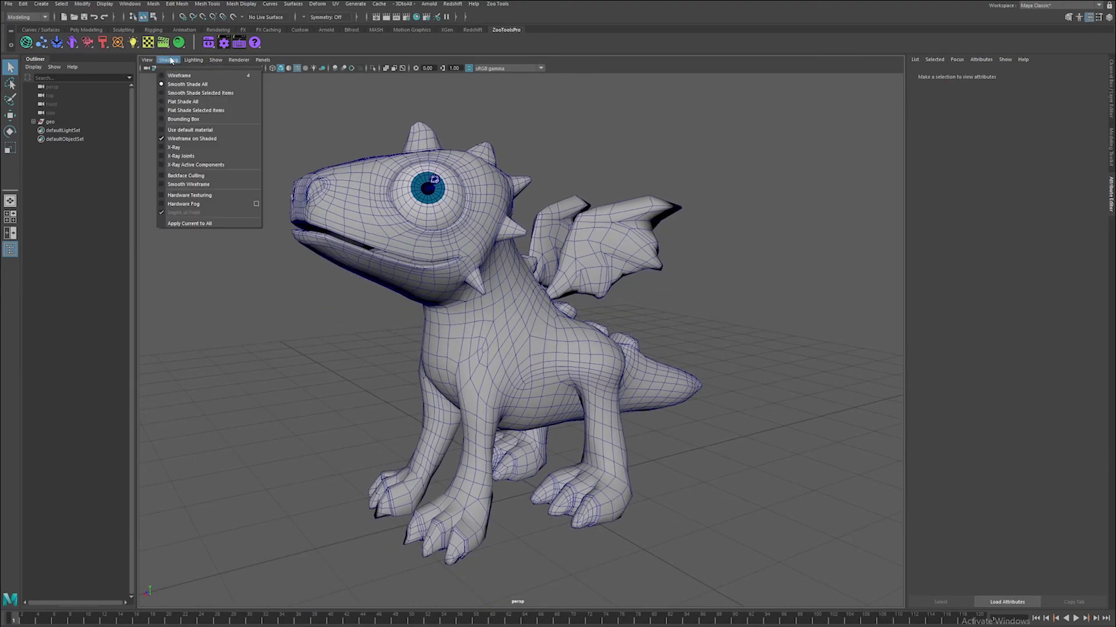
click(192, 139)
alt+drag(326, 157, 432, 220)
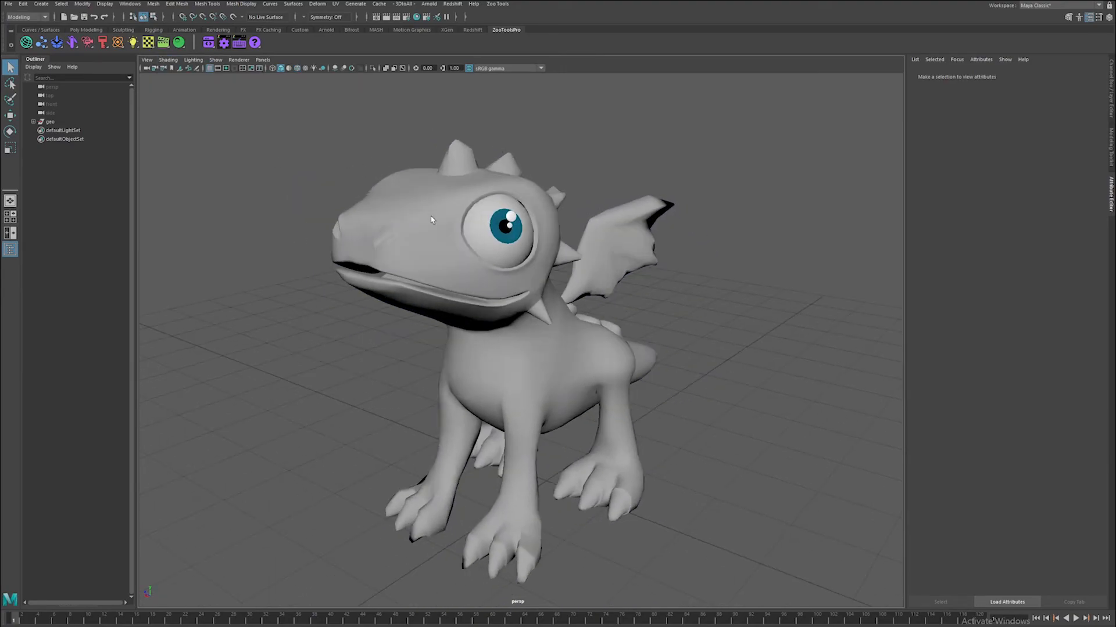
Assign a new RedshiftMaterial to the dragon's body.
click(432, 220)
right_drag(414, 187, 428, 416)
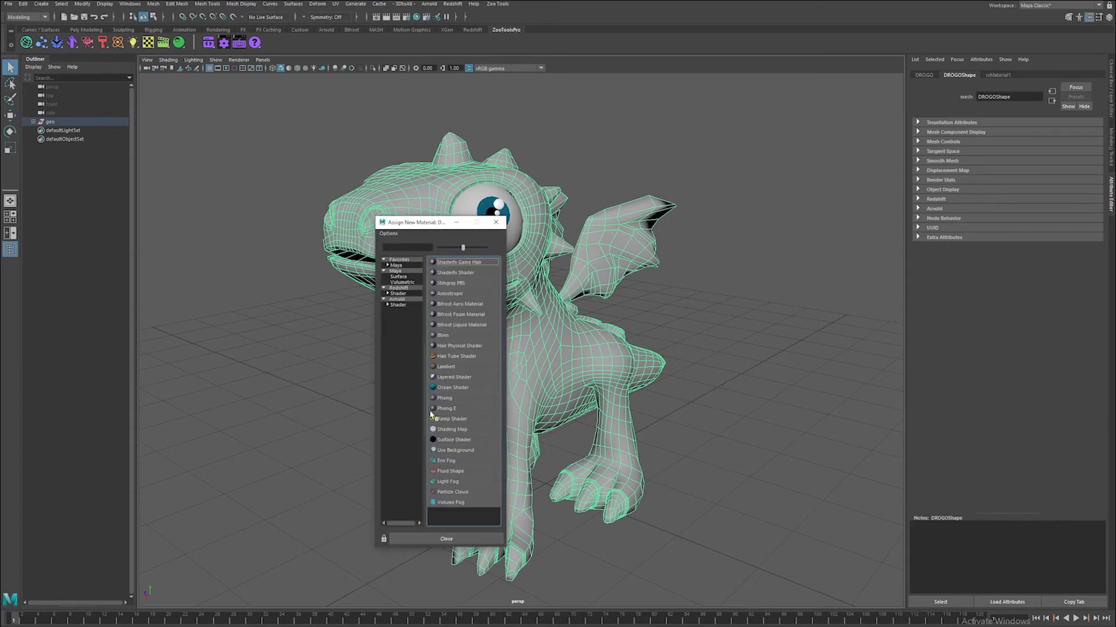
click(400, 294)
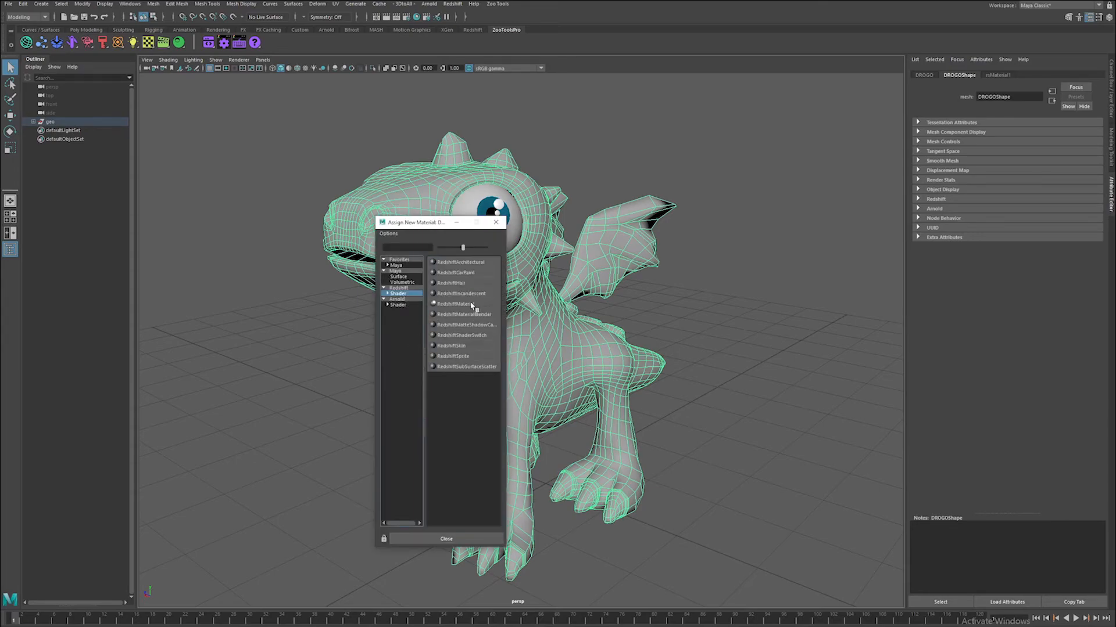
click(472, 304)
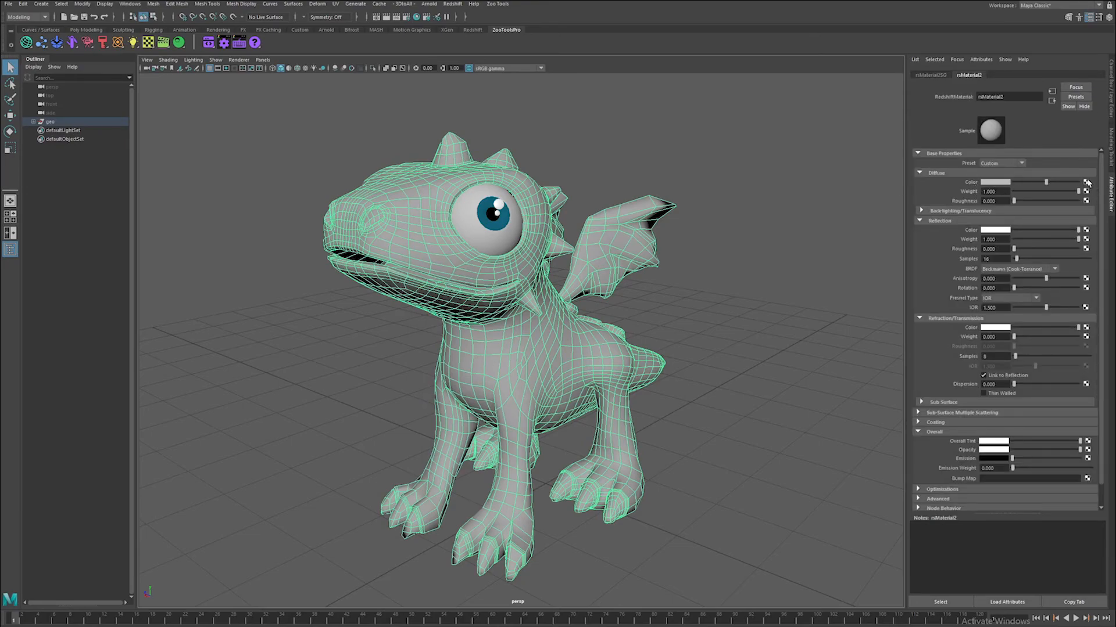
Connect Dragon_FINAL_rsMaterial1SG_Diffuse.png as a file texture to the material's diffuse color and show textures in the viewport.
click(1086, 182)
click(460, 297)
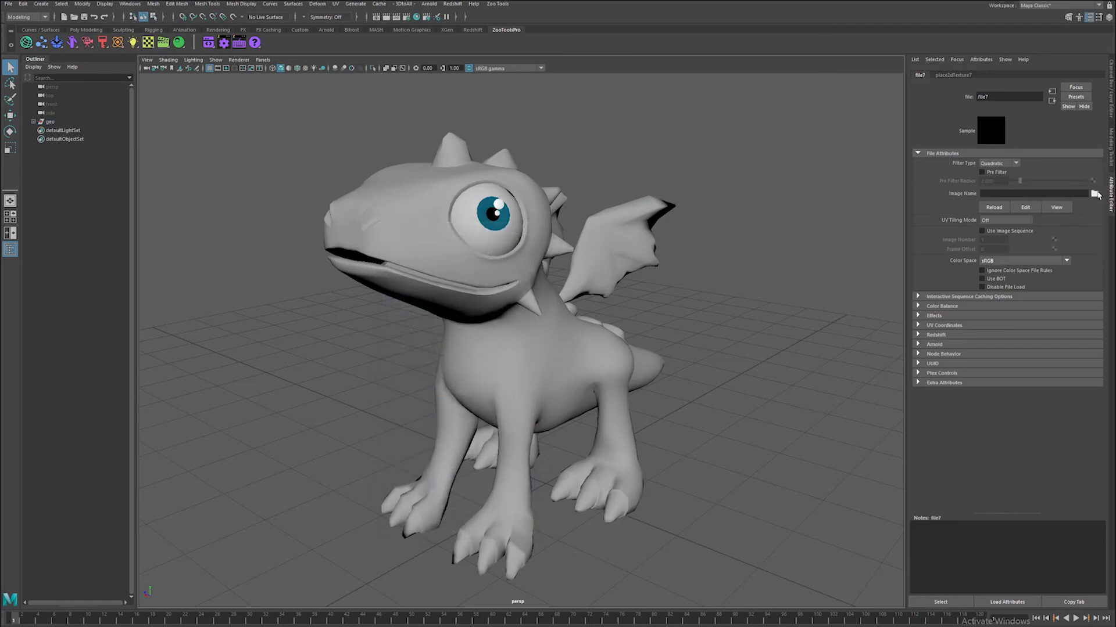
click(1094, 193)
click(364, 220)
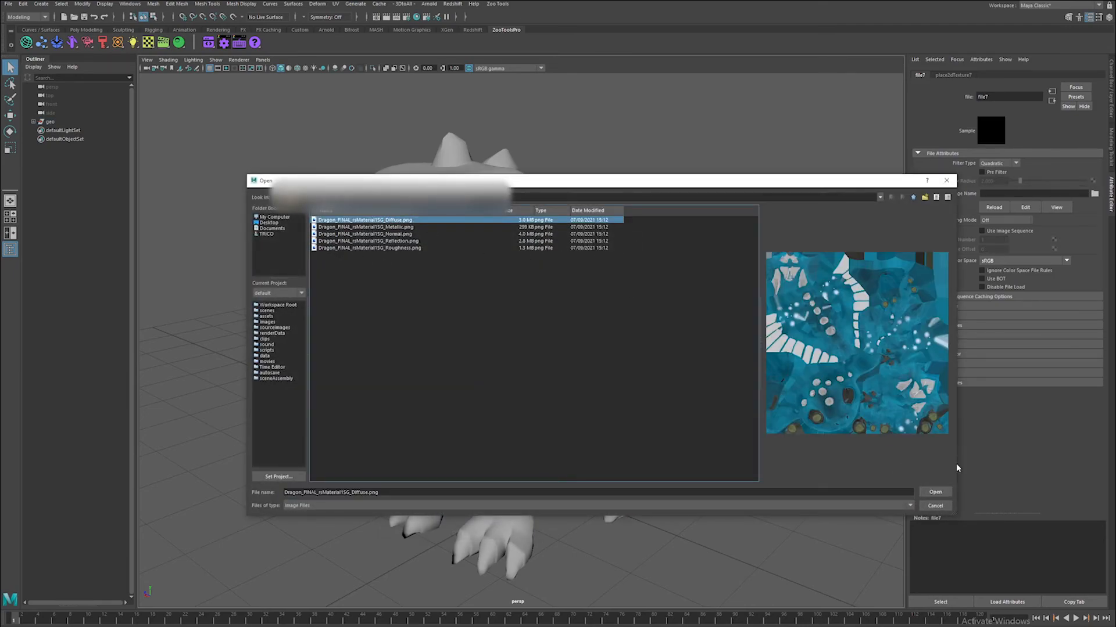
click(935, 492)
key(6)
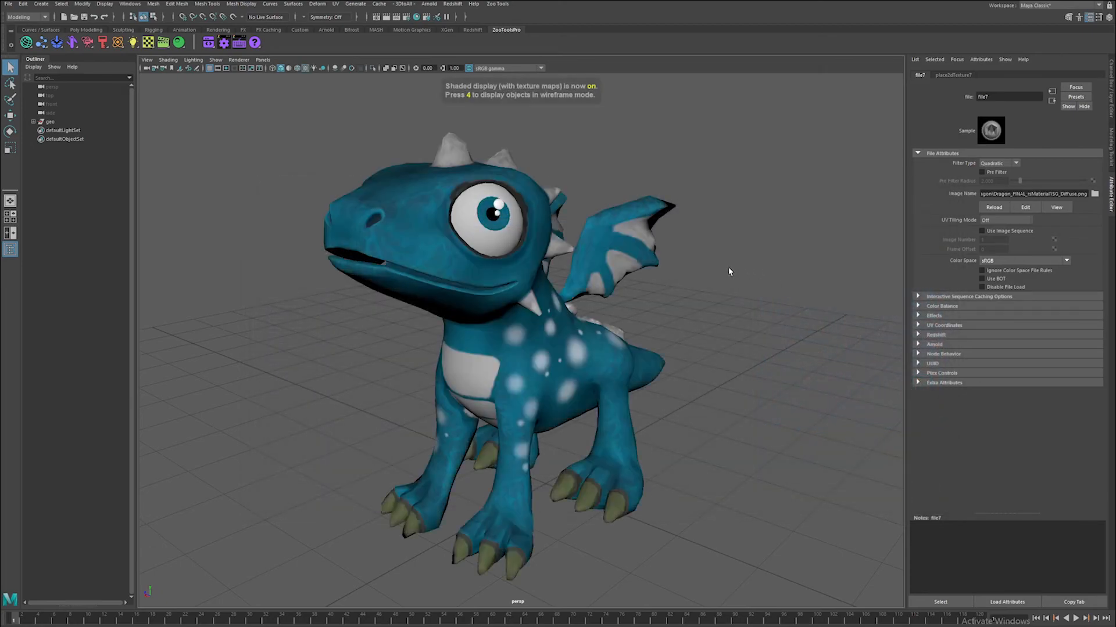
click(729, 269)
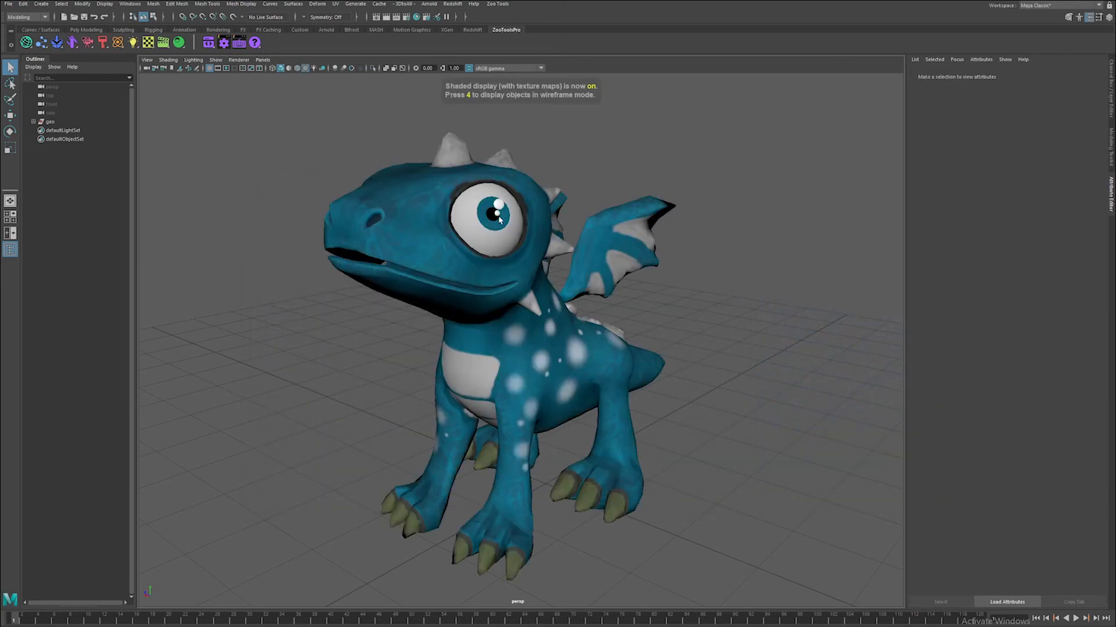
Select the dragon's body and set the reflection BRDF of its Redshift material to GGX.
alt+drag(660, 337, 571, 345)
click(571, 344)
alt+right_drag(570, 343, 683, 299)
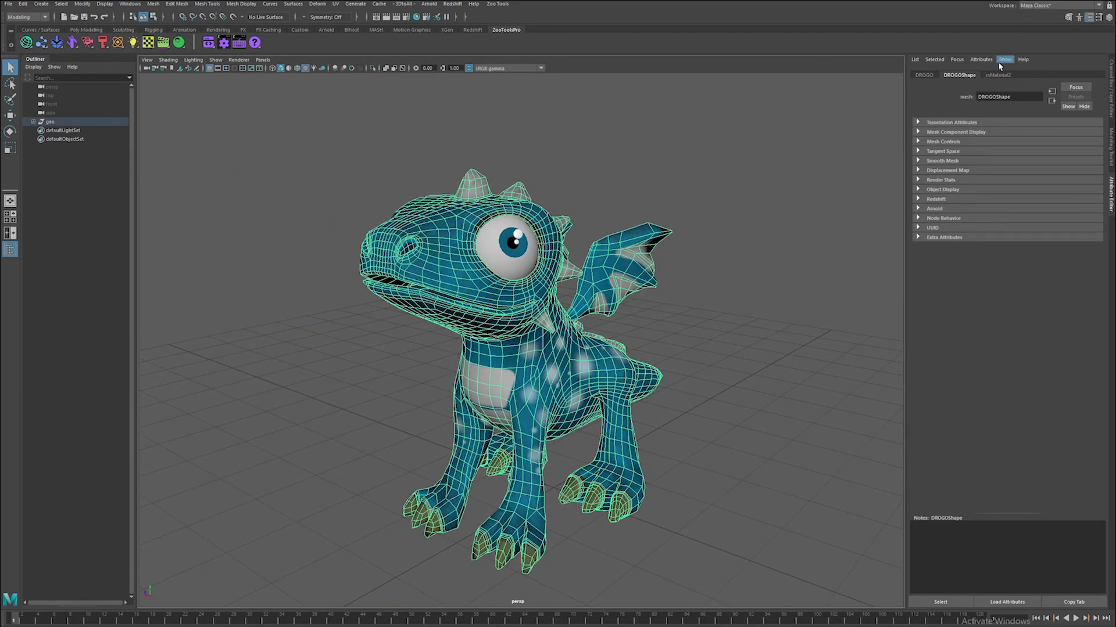
click(996, 75)
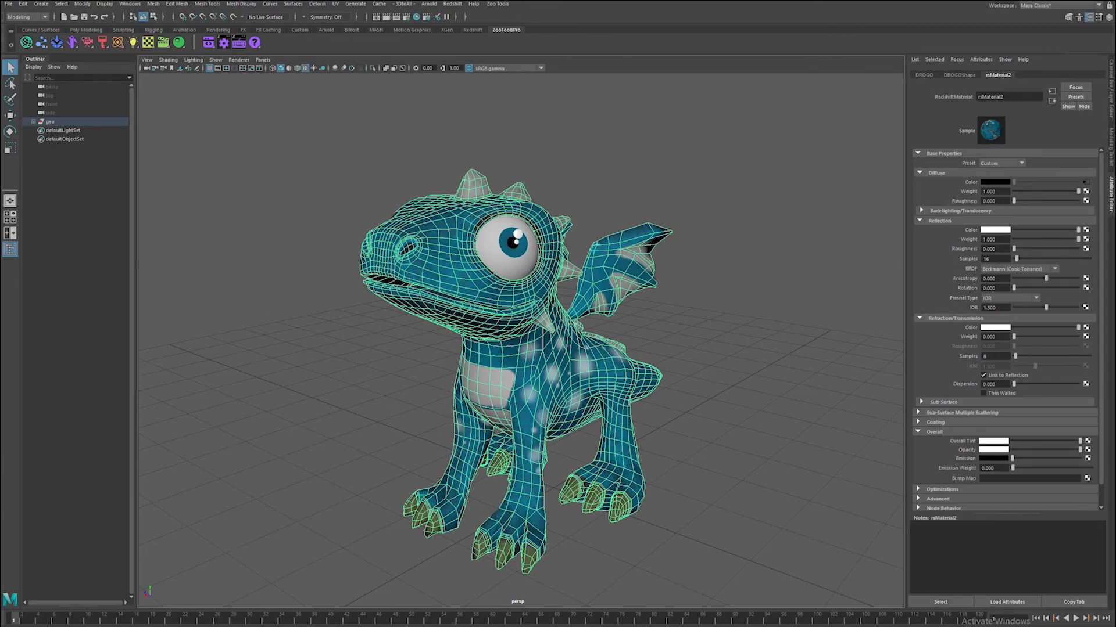
click(1011, 270)
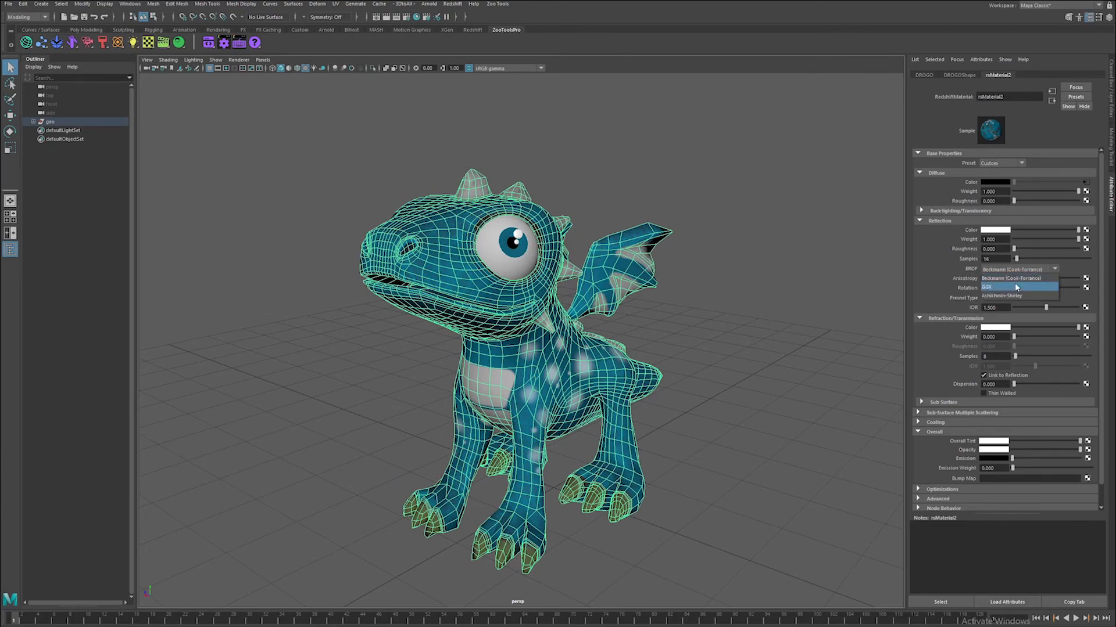
click(1013, 288)
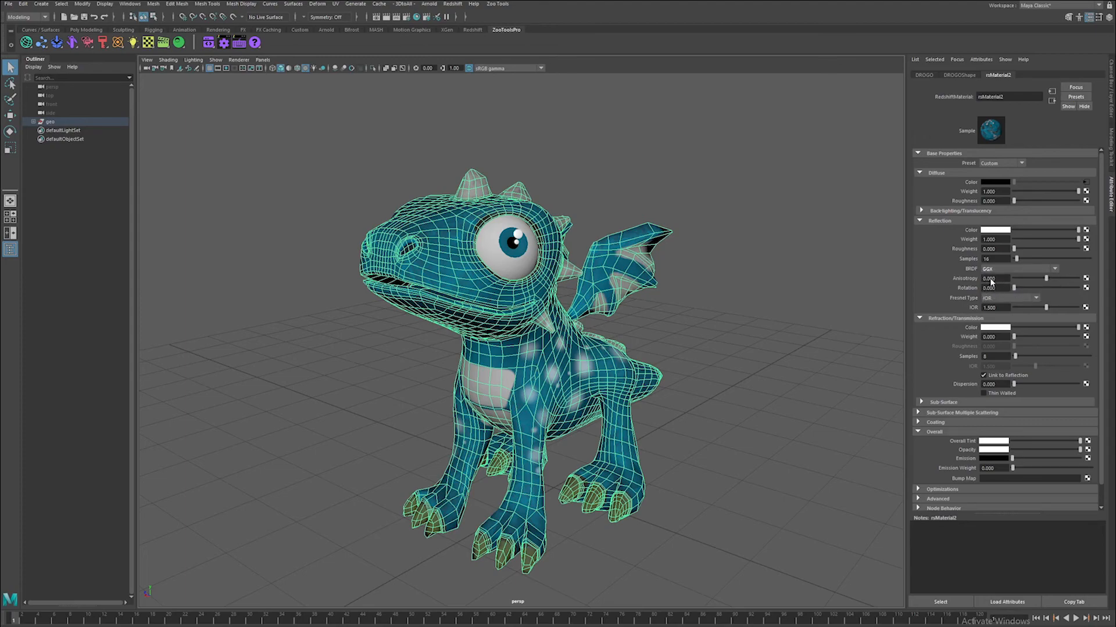
Set the material's Fresnel type to Metalness and lower its reflectivity color to black.
click(1010, 299)
click(1022, 329)
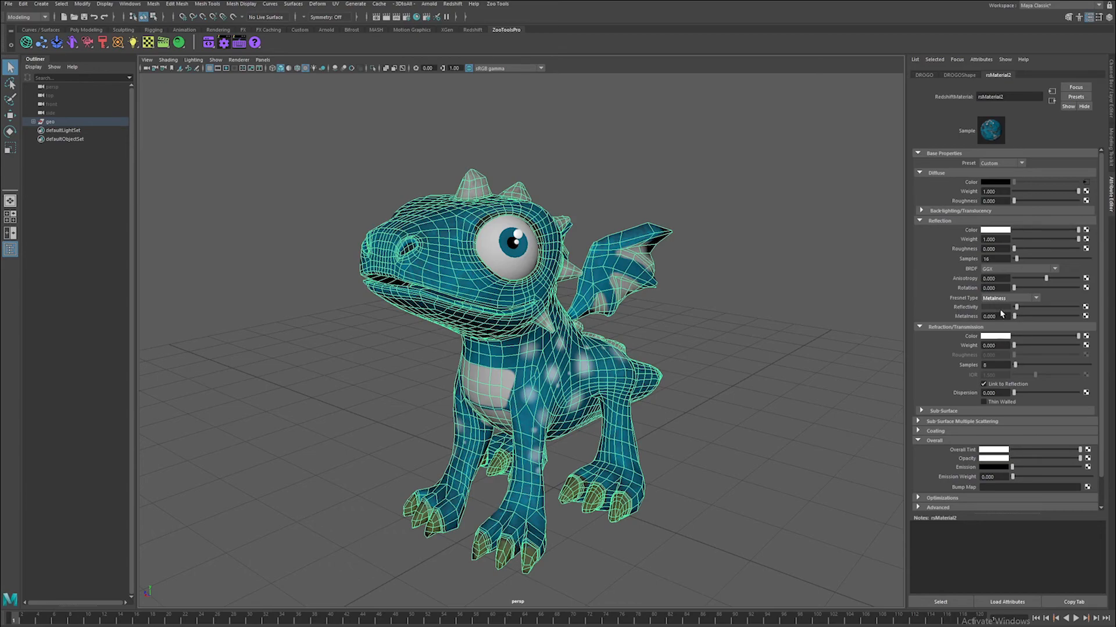
drag(1017, 307, 985, 310)
Connect Dragon_FINAL_rsMaterial1SG_Roughness.png as a file texture to the material's reflection roughness.
click(1086, 249)
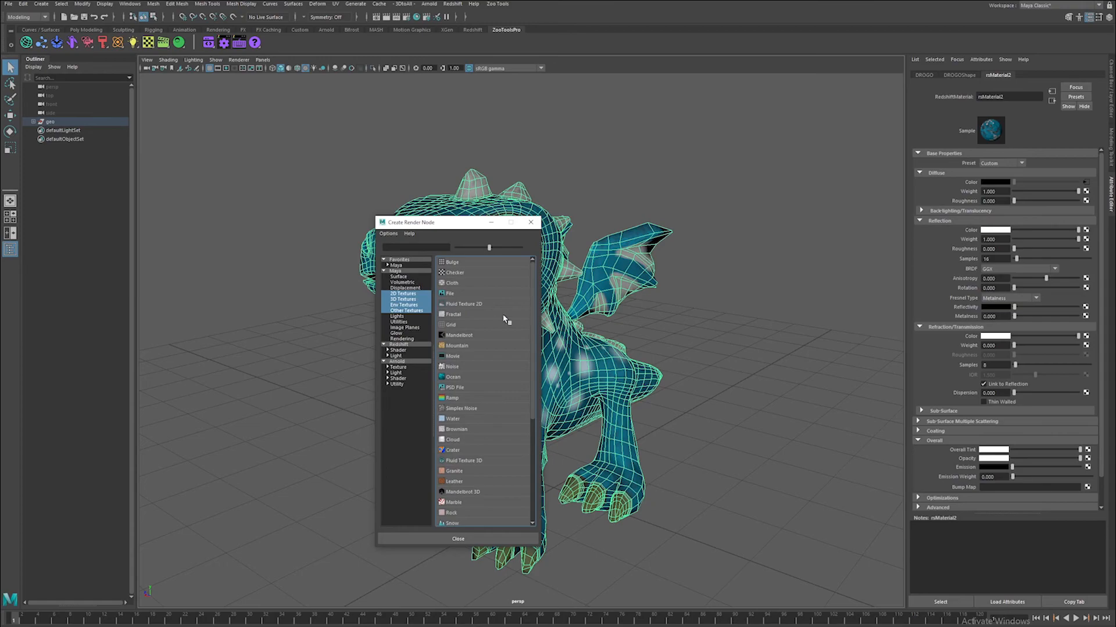
click(478, 300)
click(1094, 194)
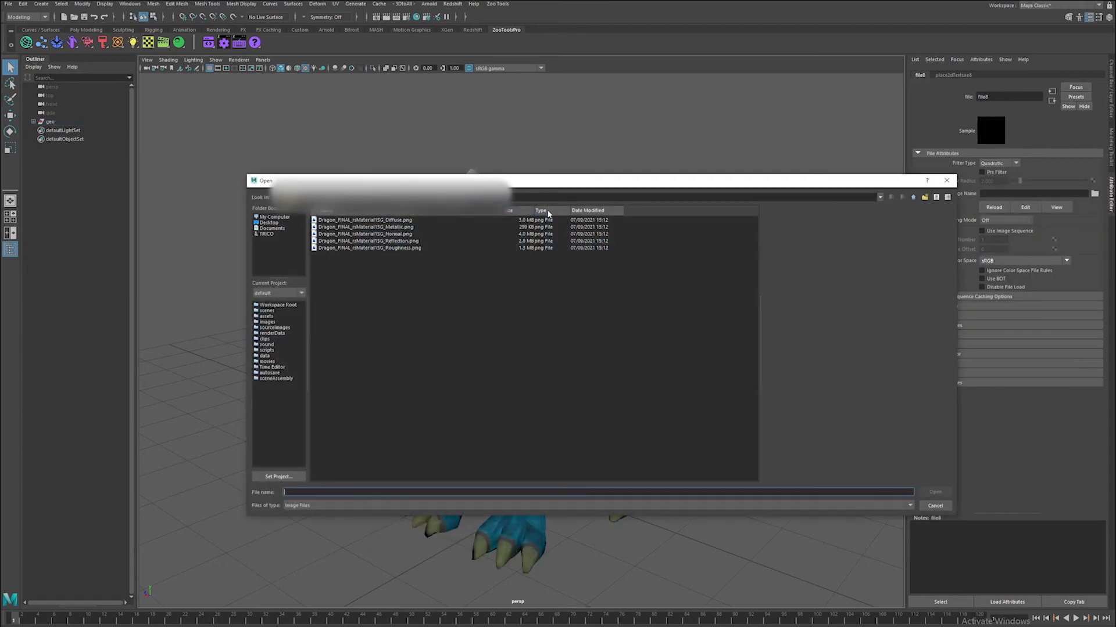
click(408, 249)
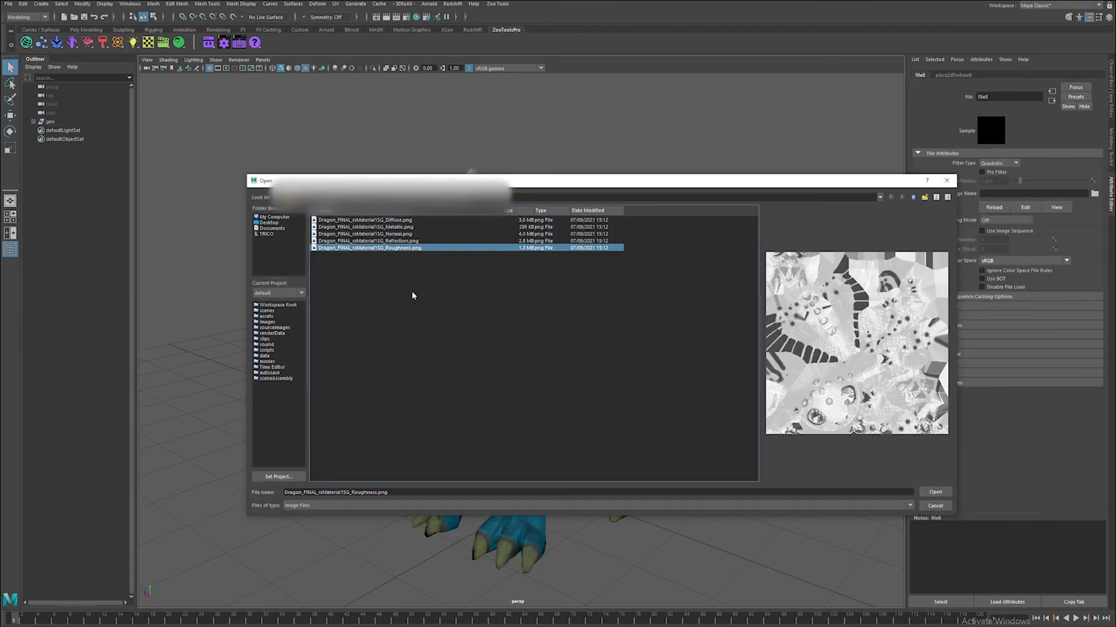
click(936, 492)
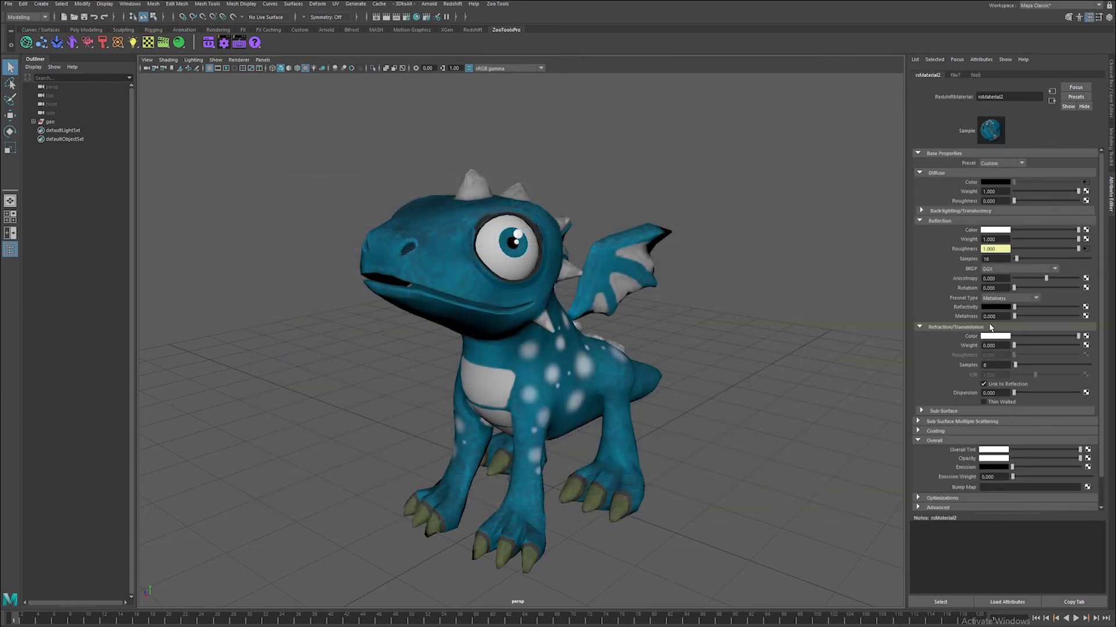
Connect Dragon_FINAL_rsMaterial1SG_Metallic.png as a file texture to the material's metalness and return to the material's attributes.
click(1086, 316)
click(456, 294)
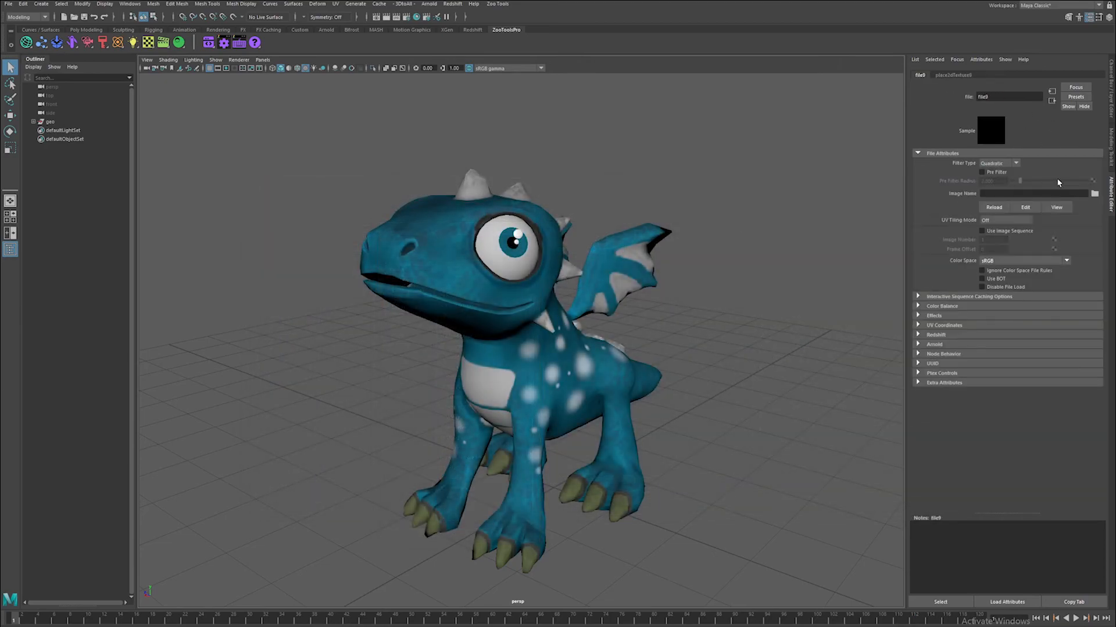
click(1094, 194)
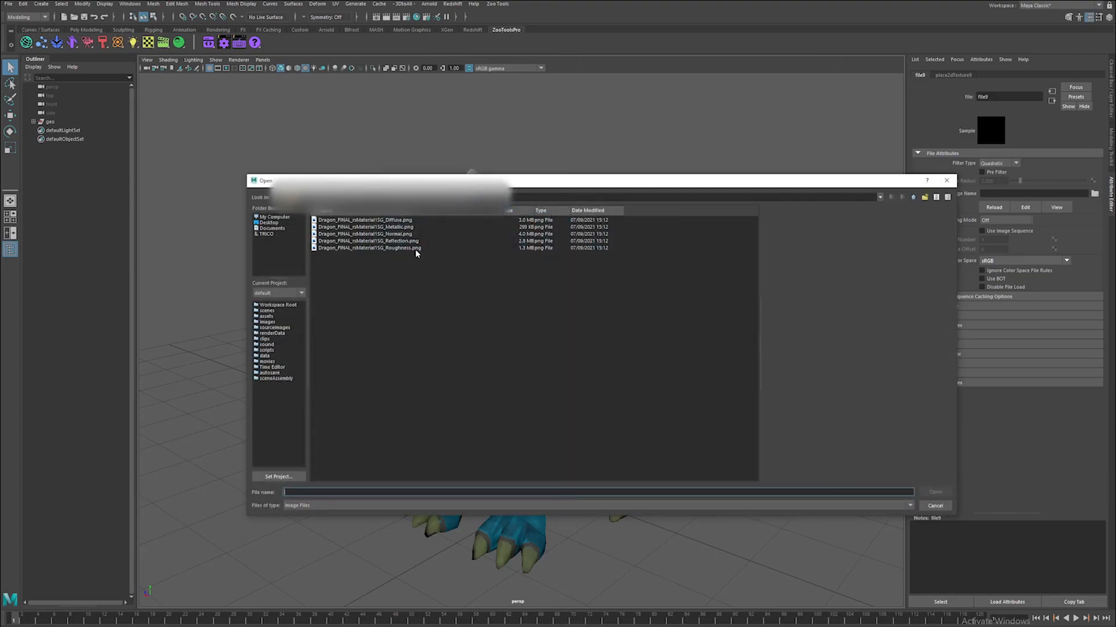
click(422, 227)
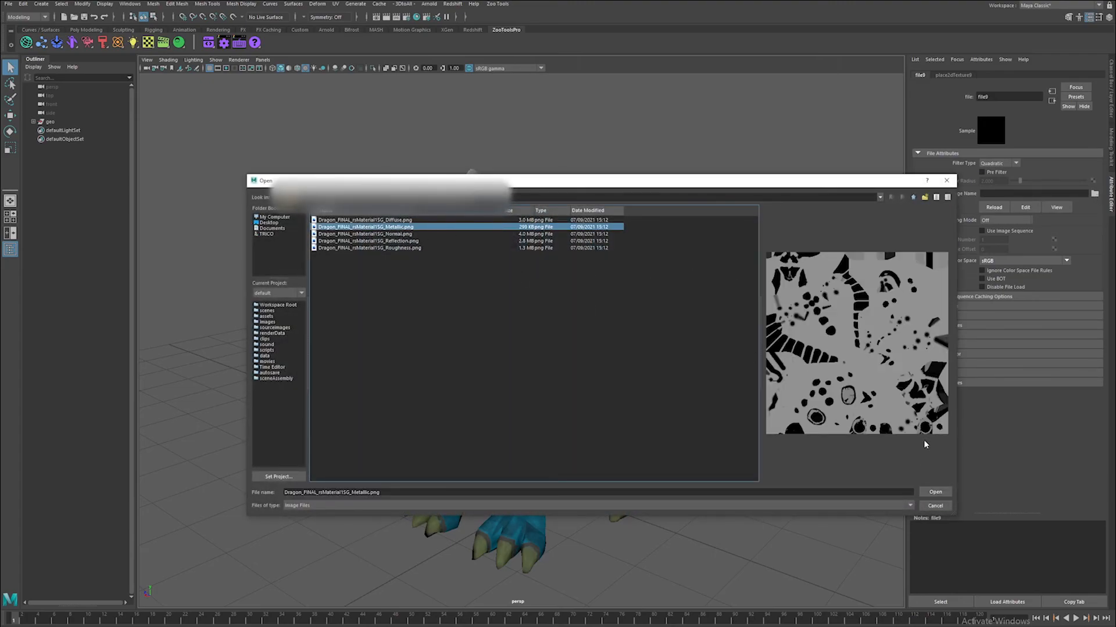
click(935, 493)
click(1052, 102)
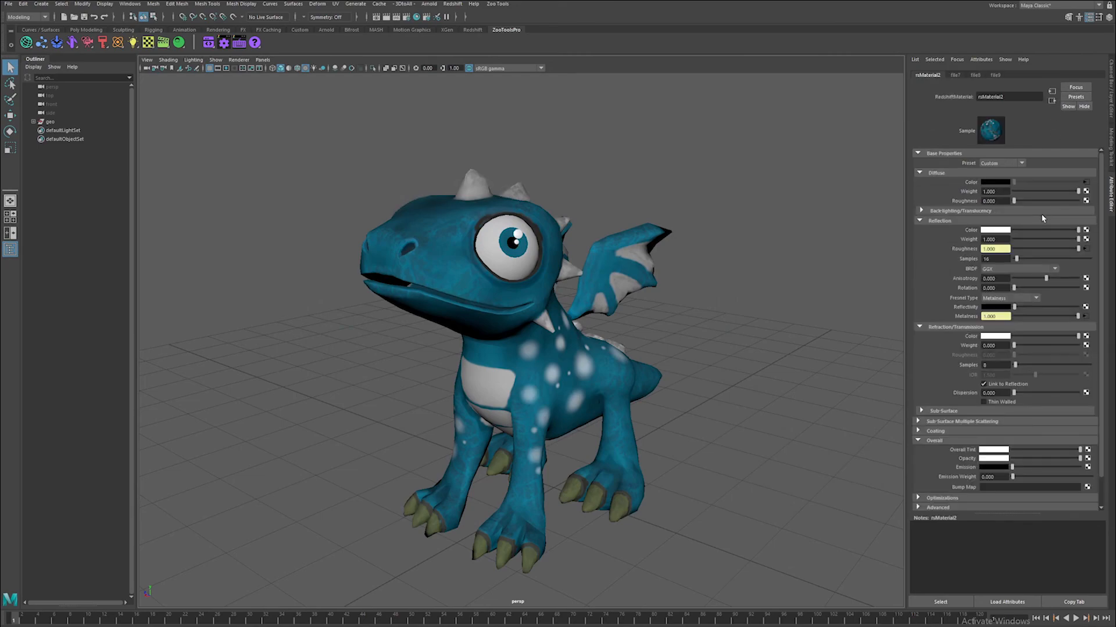
Connect Dragon_FINAL_rsMaterial1SG_Normal.png as a file texture to the material's bump map and return to the material's attributes.
click(1026, 486)
click(1086, 488)
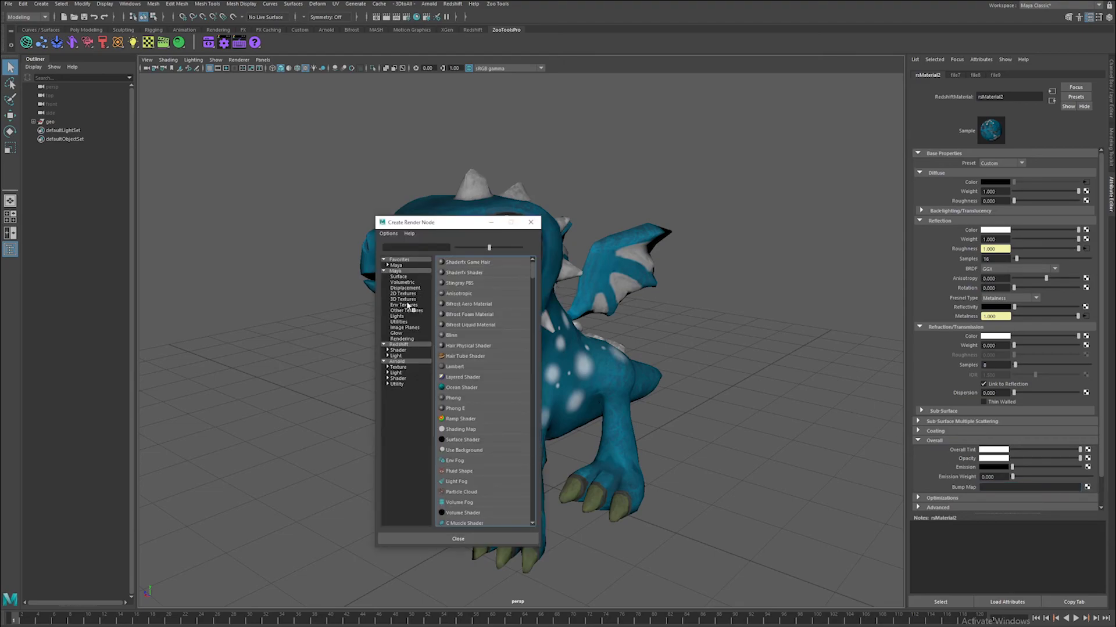
click(407, 294)
click(468, 293)
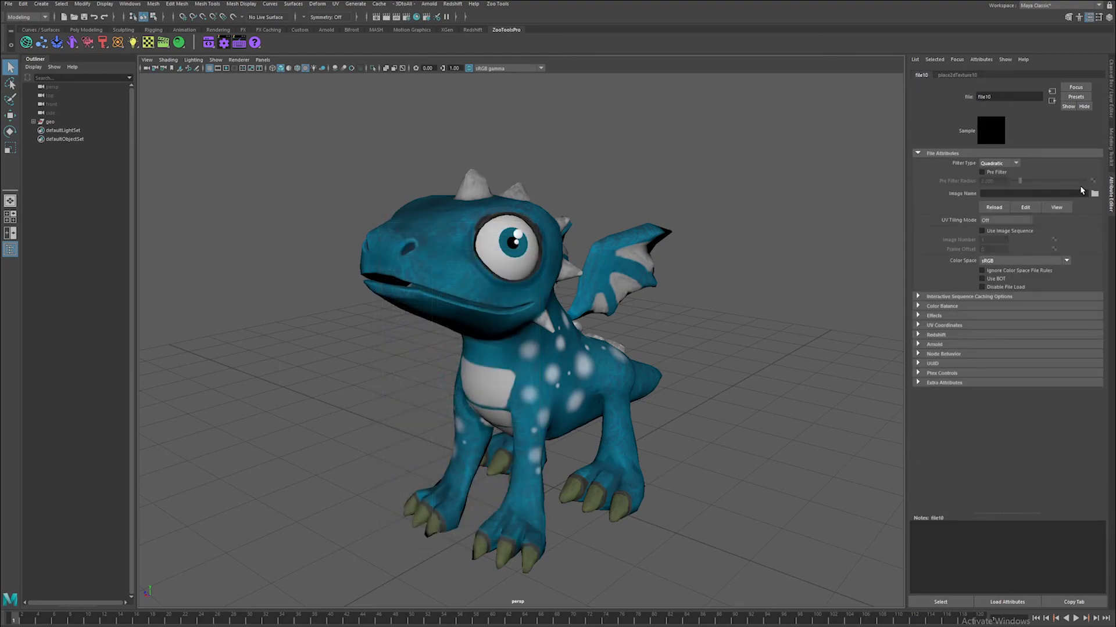
click(1095, 193)
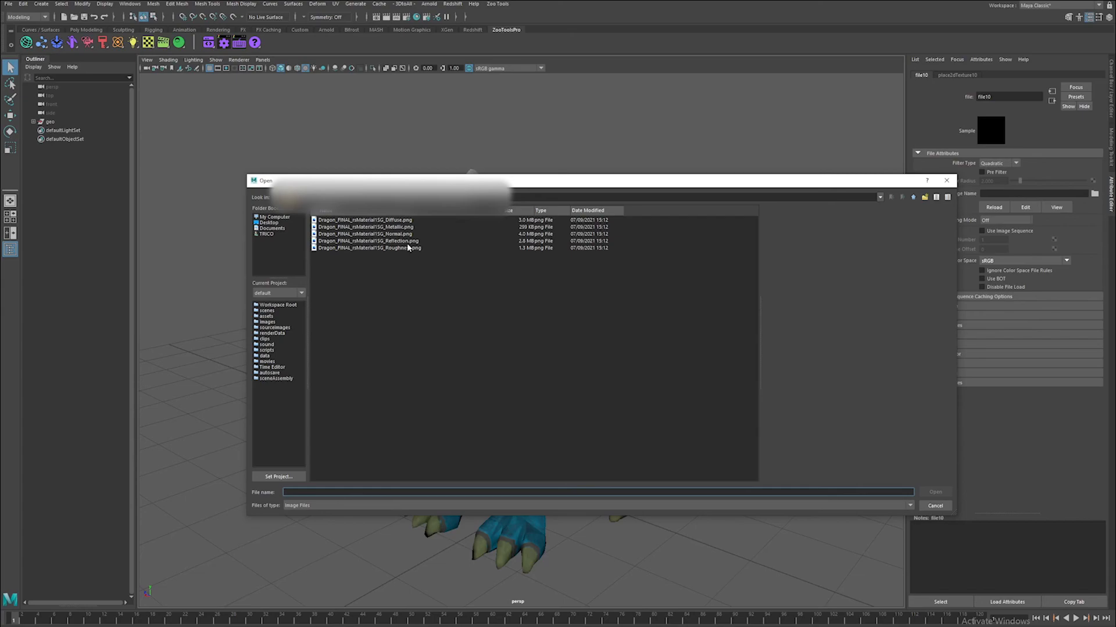
click(409, 234)
click(936, 492)
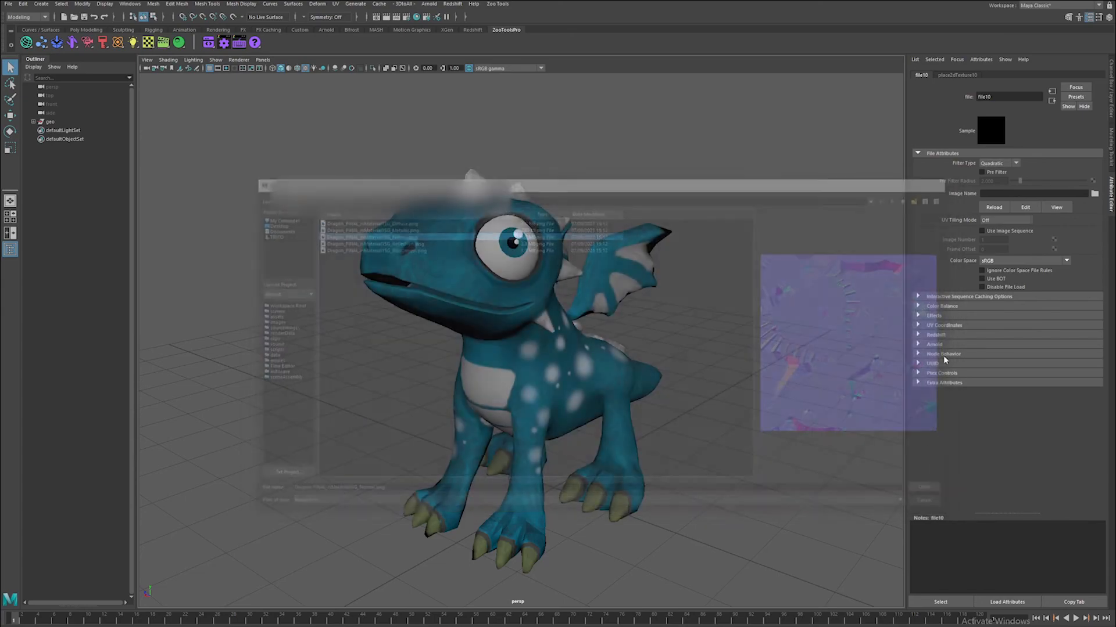
click(1052, 101)
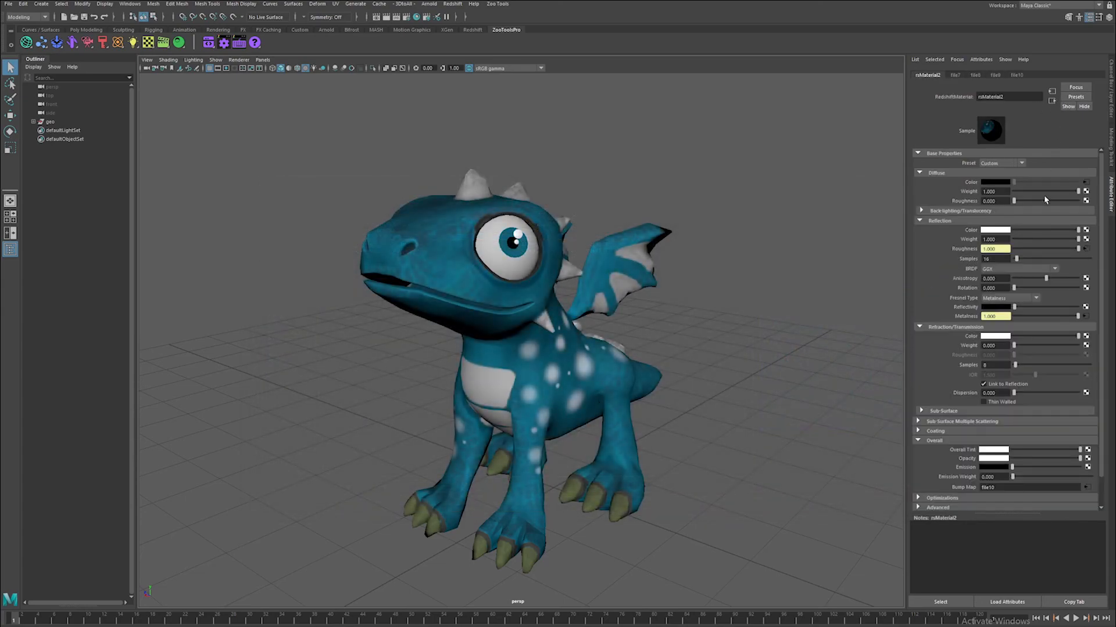
Start a Redshift IPR render and arrange the render window and camera so the whole dragon is visible beside it.
click(456, 3)
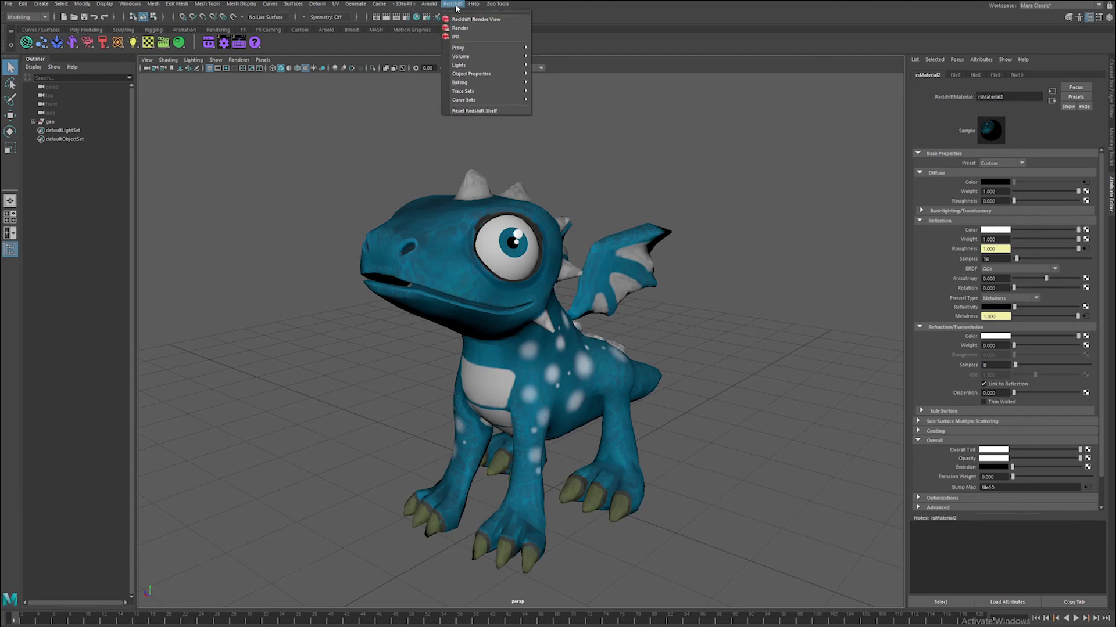
click(469, 38)
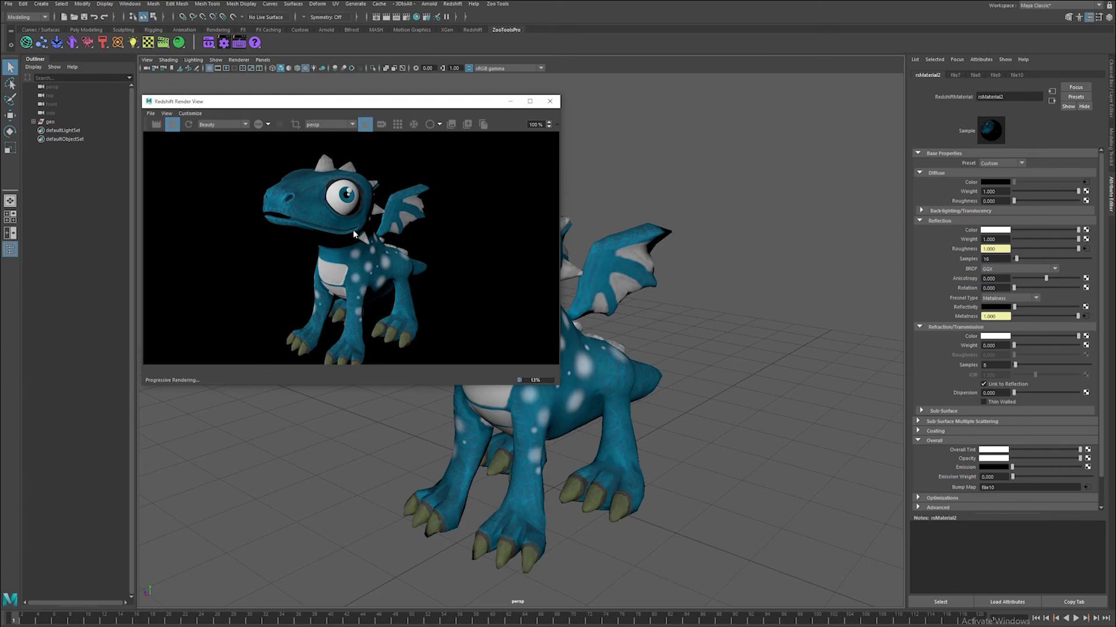
alt+drag(737, 411, 622, 259)
drag(421, 105, 306, 100)
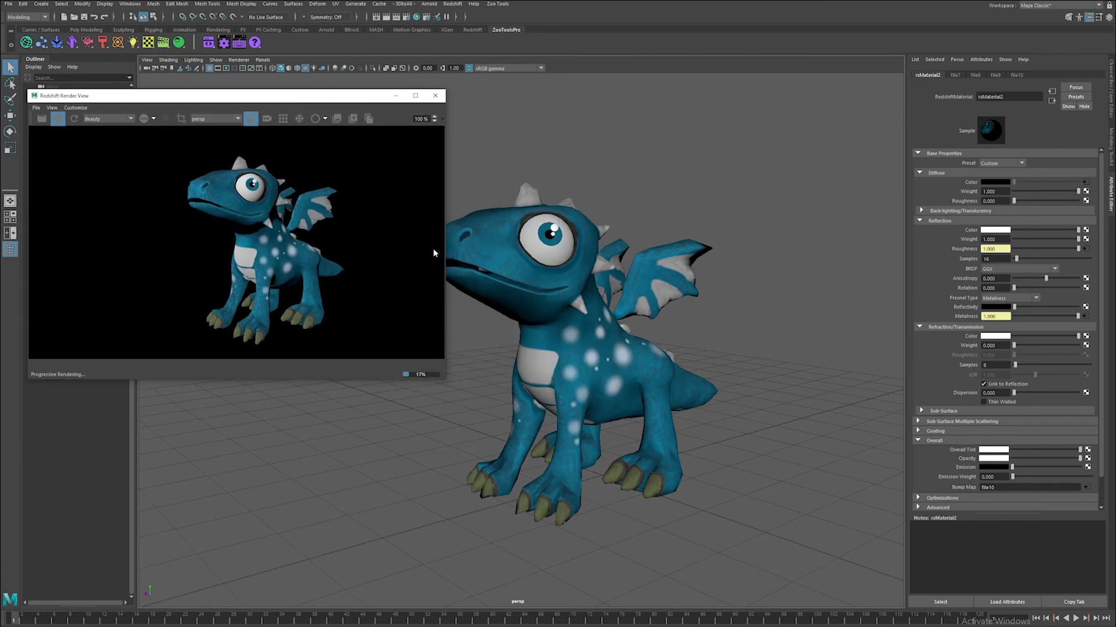
alt+drag(678, 278, 711, 279)
alt+middle_drag(712, 279, 736, 281)
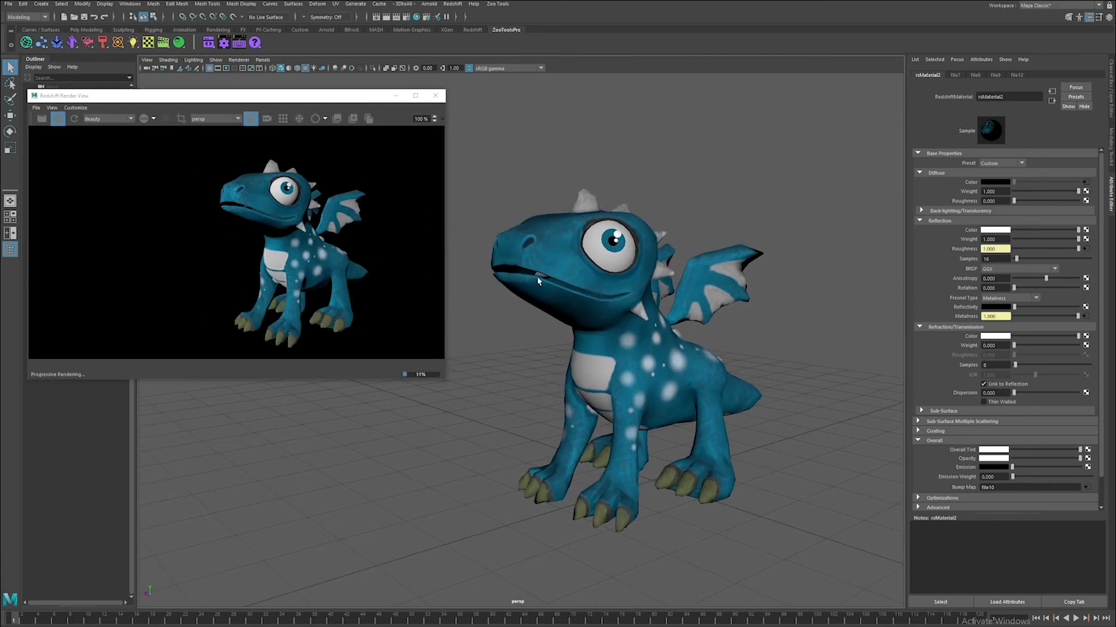